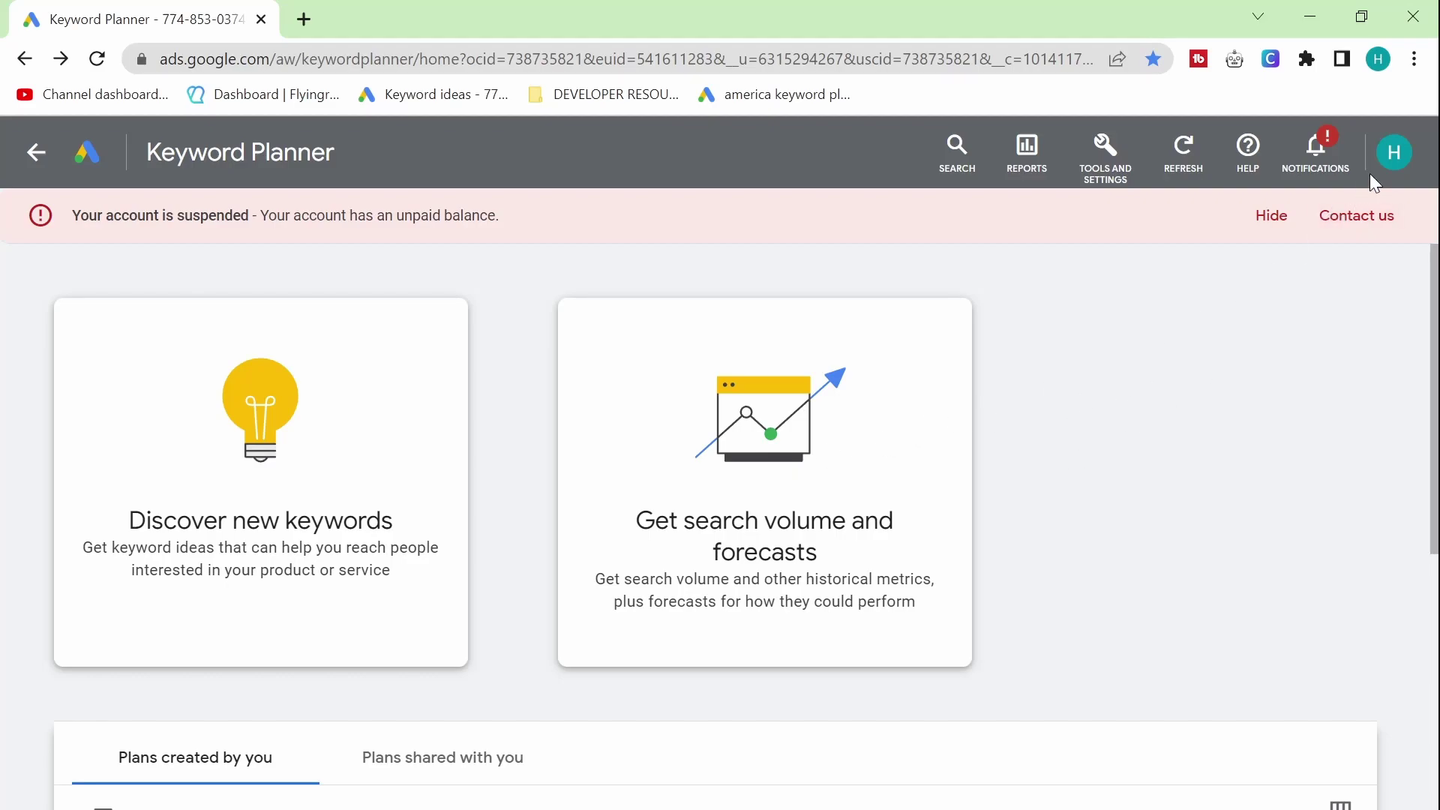
- Start a new Google Ads account from the account panel and switch its setup to Expert Mode
left_click(1396, 157)
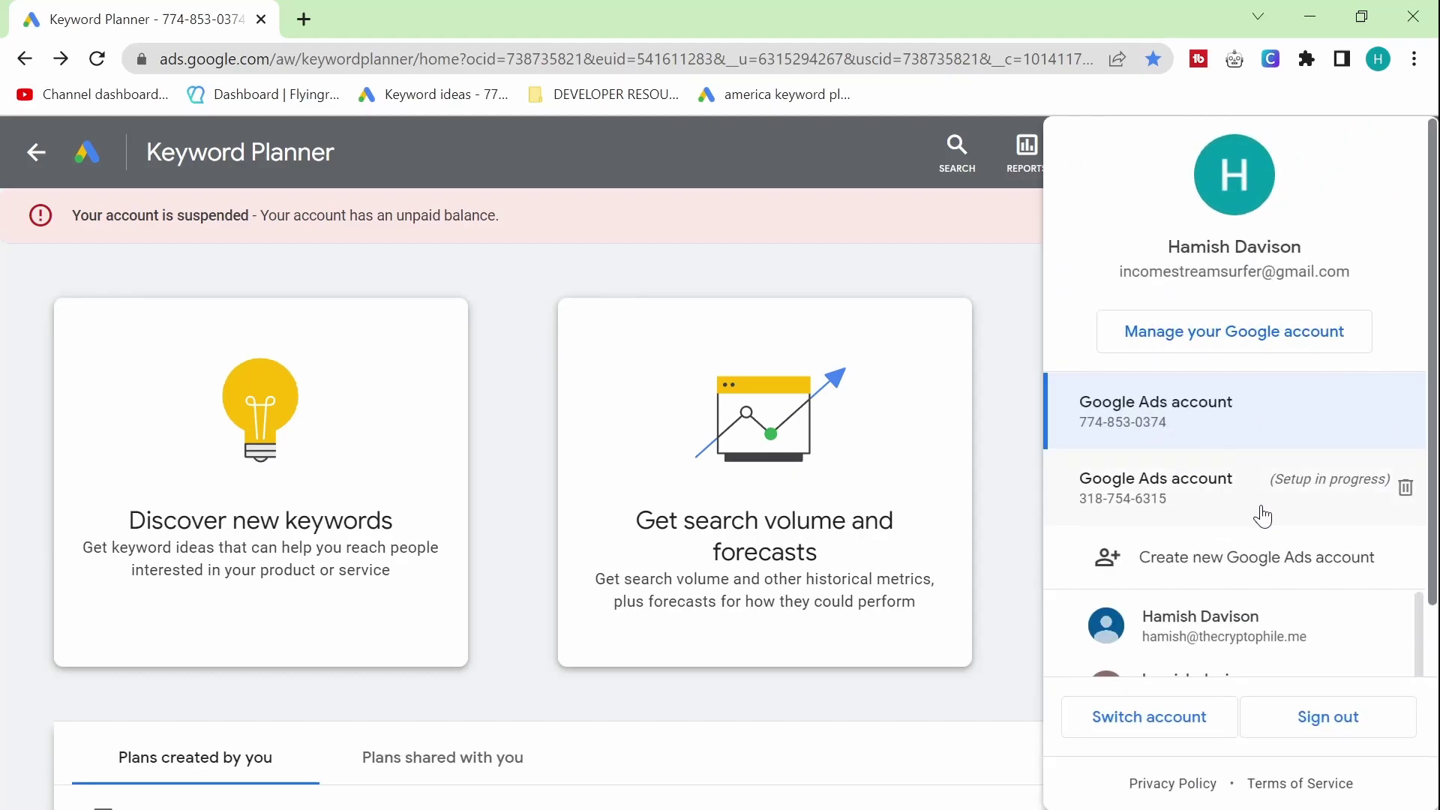
left_click(1208, 579)
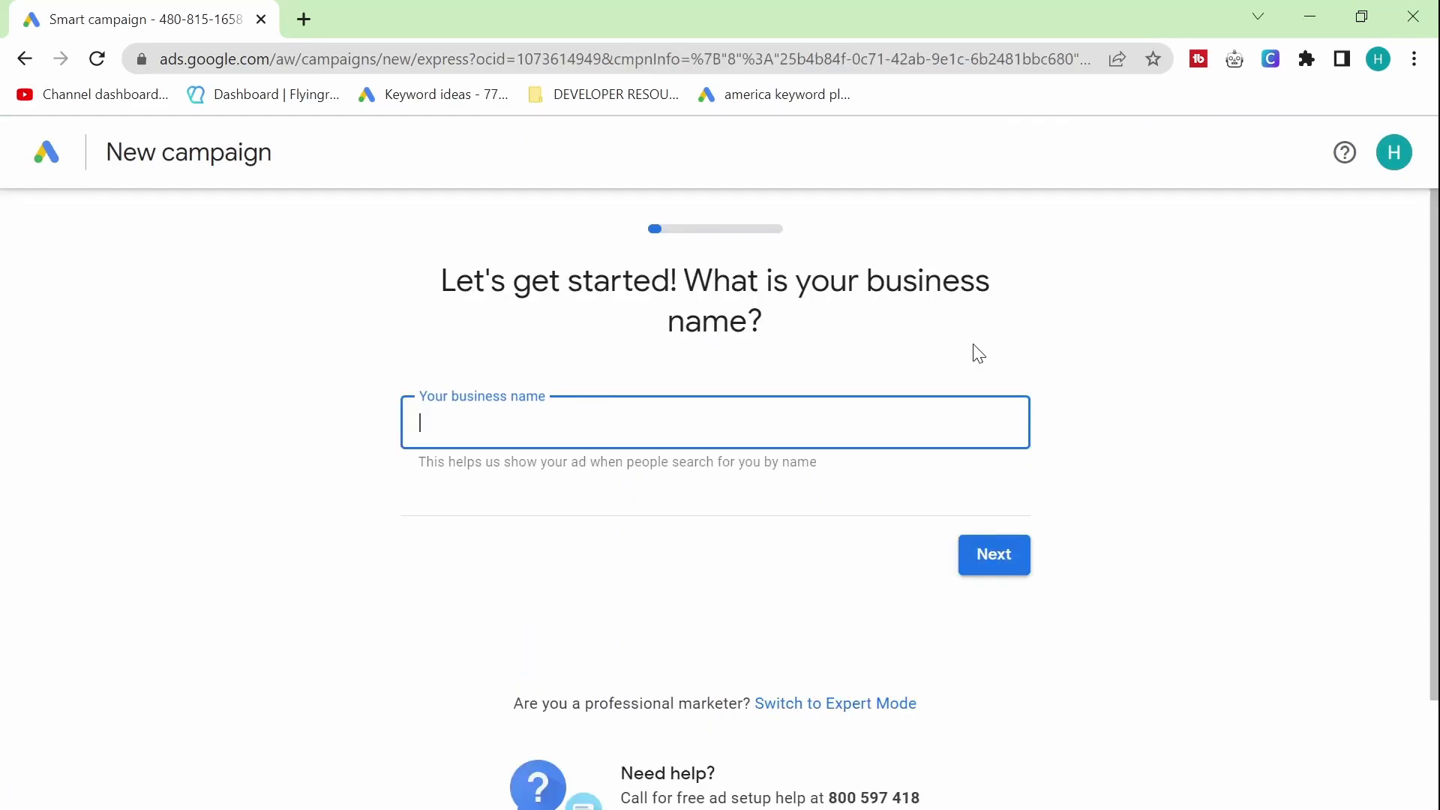
scroll(713, 428, "down", 2)
left_click(460, 471)
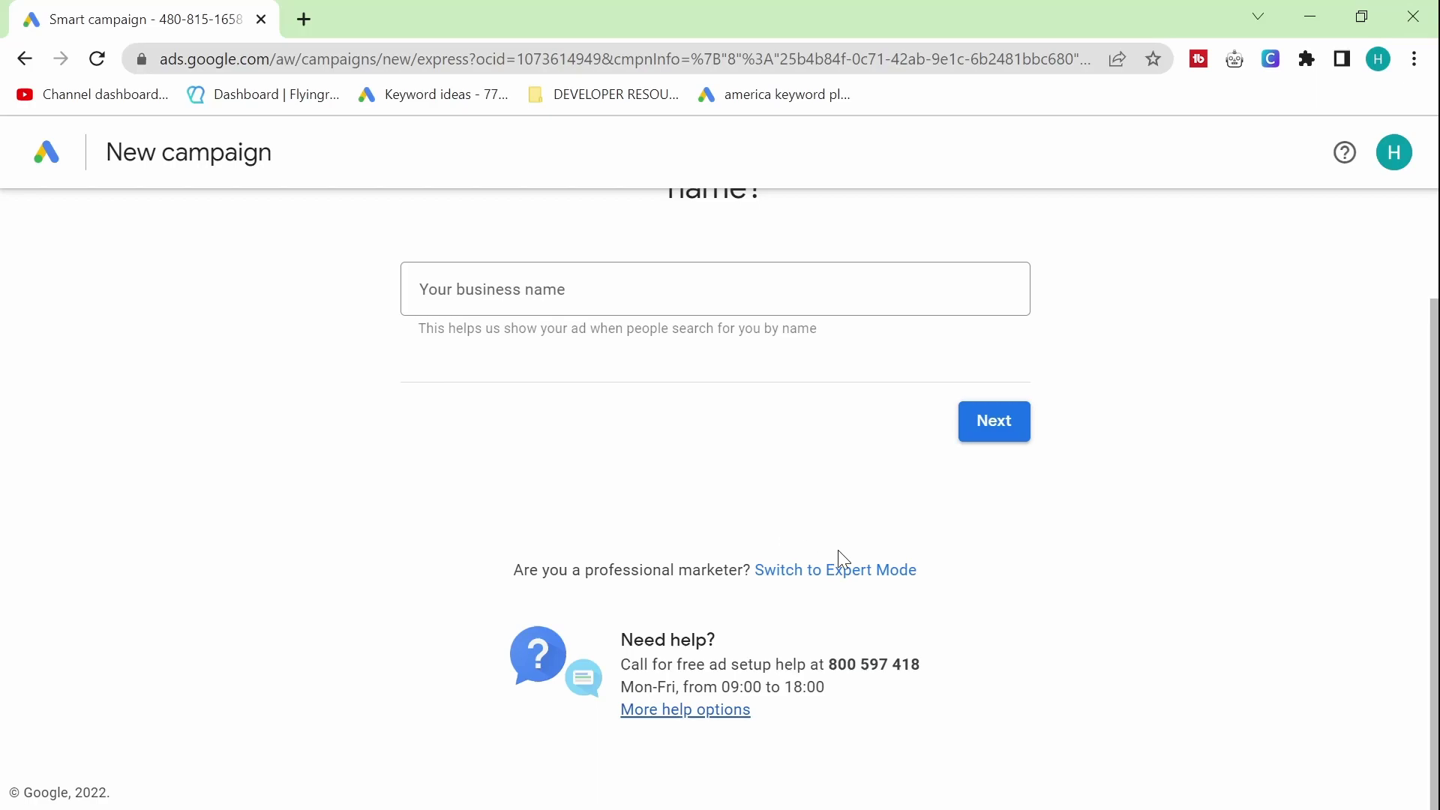
scroll(704, 509, "up", 2)
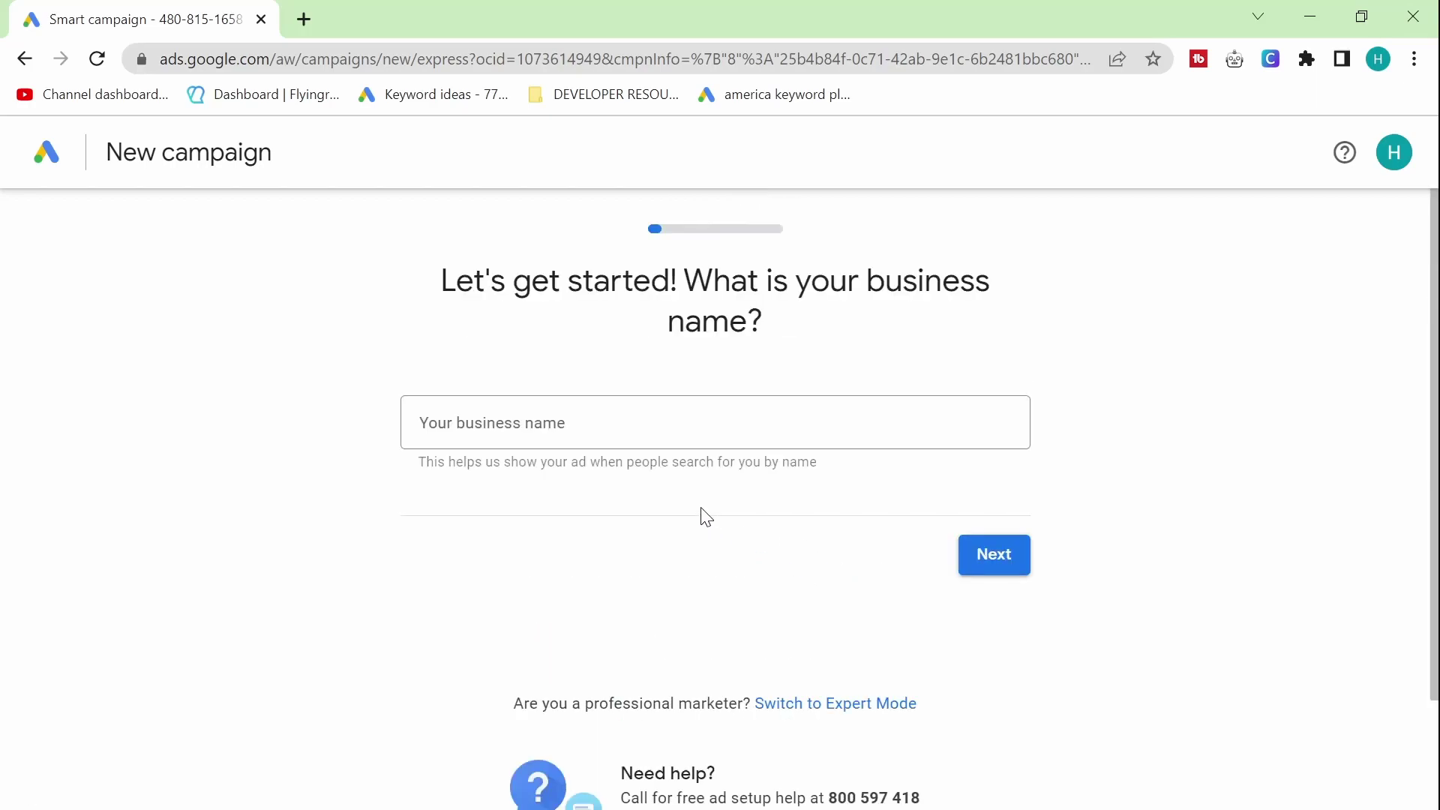
scroll(706, 517, "down", 2)
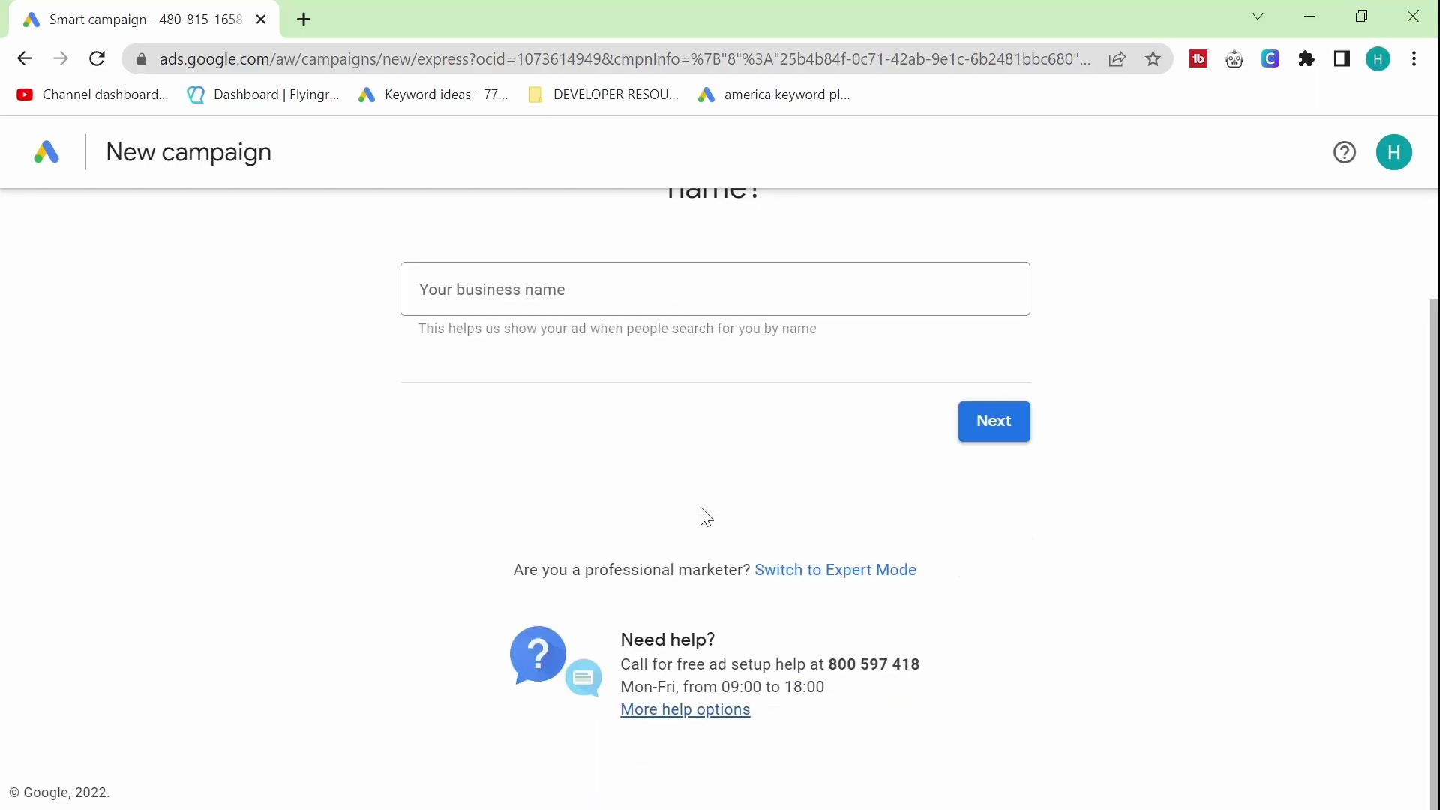
left_click(772, 579)
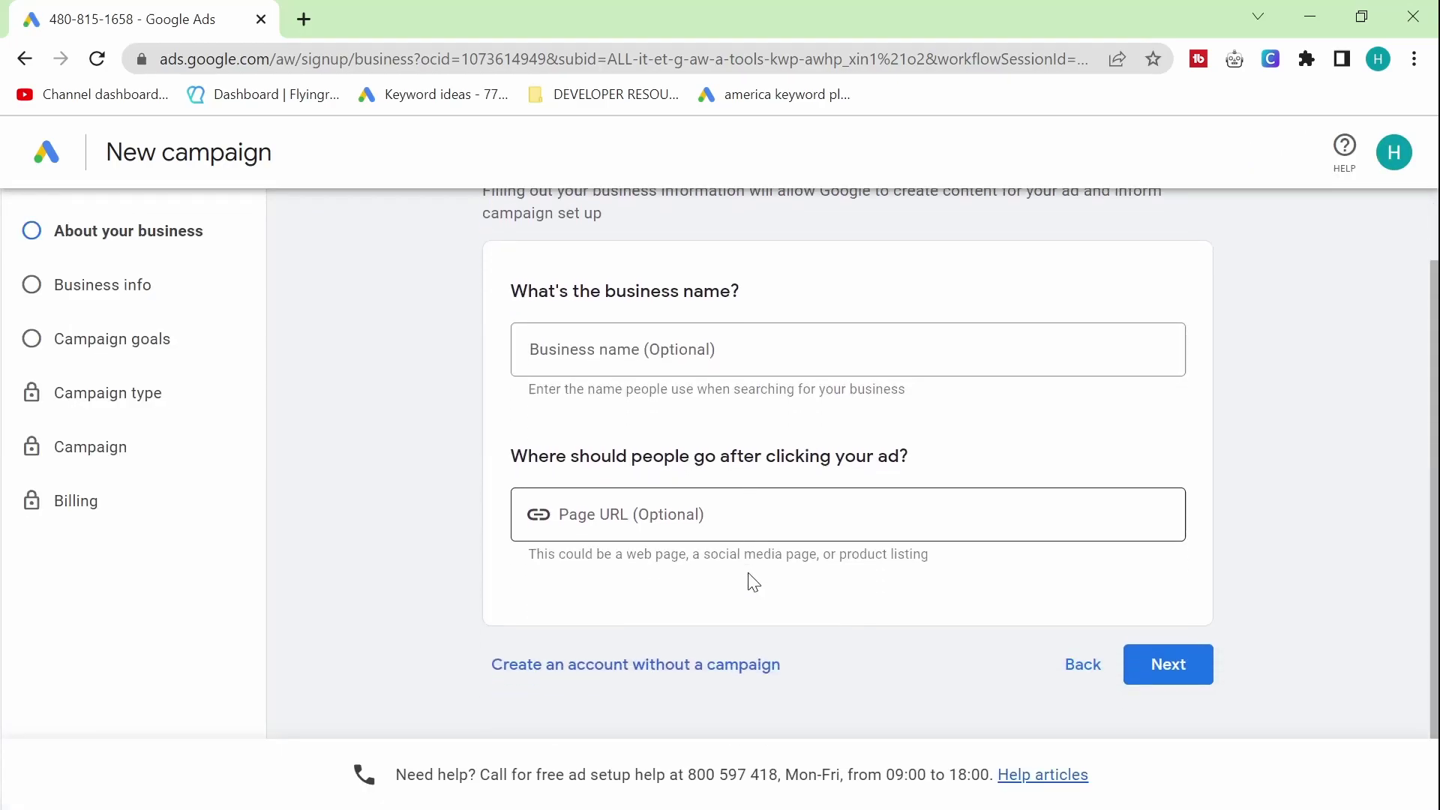
- Create the account without a campaign, decline promotional emails, and submit the details
scroll(714, 672, "up", 1)
scroll(714, 672, "down", 1)
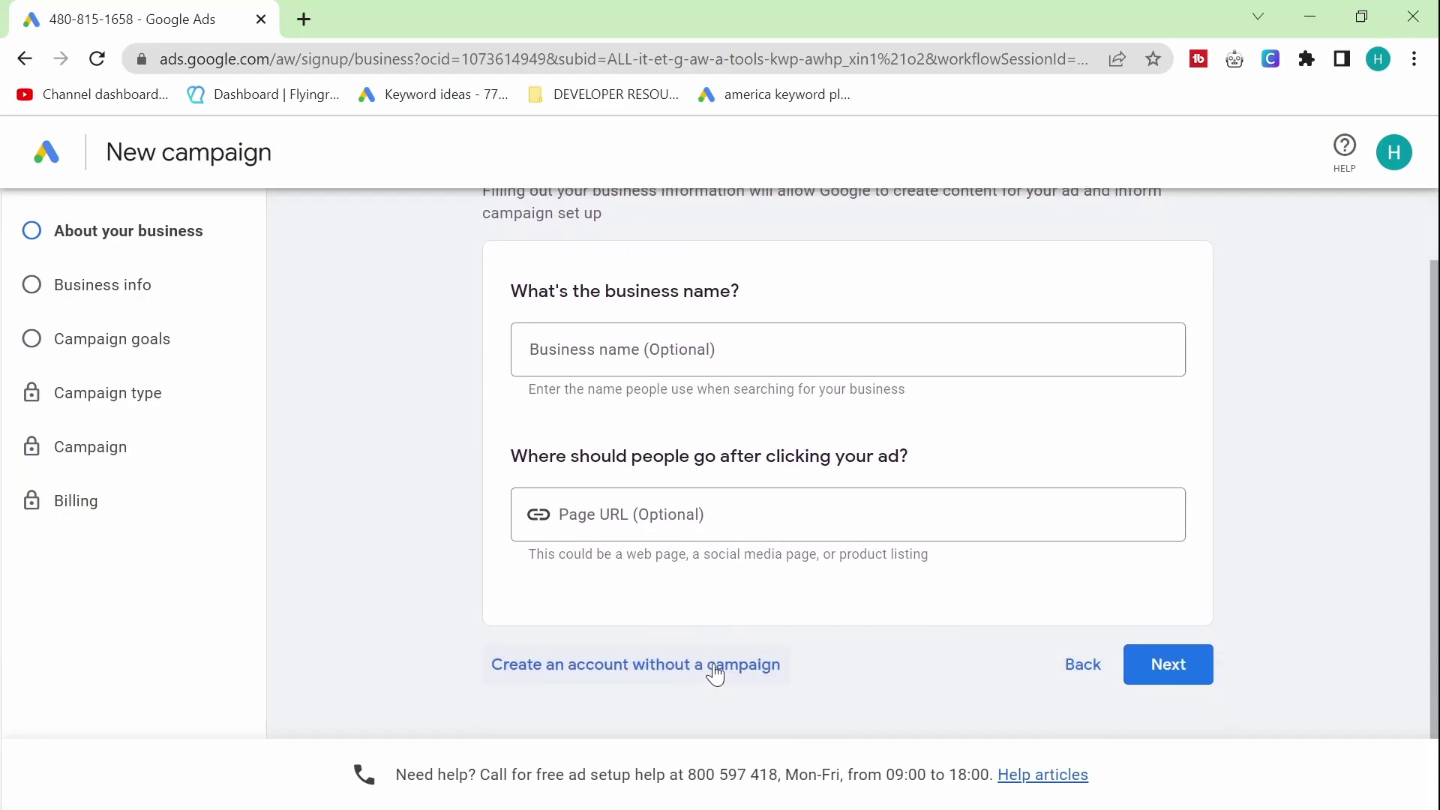
left_click(716, 674)
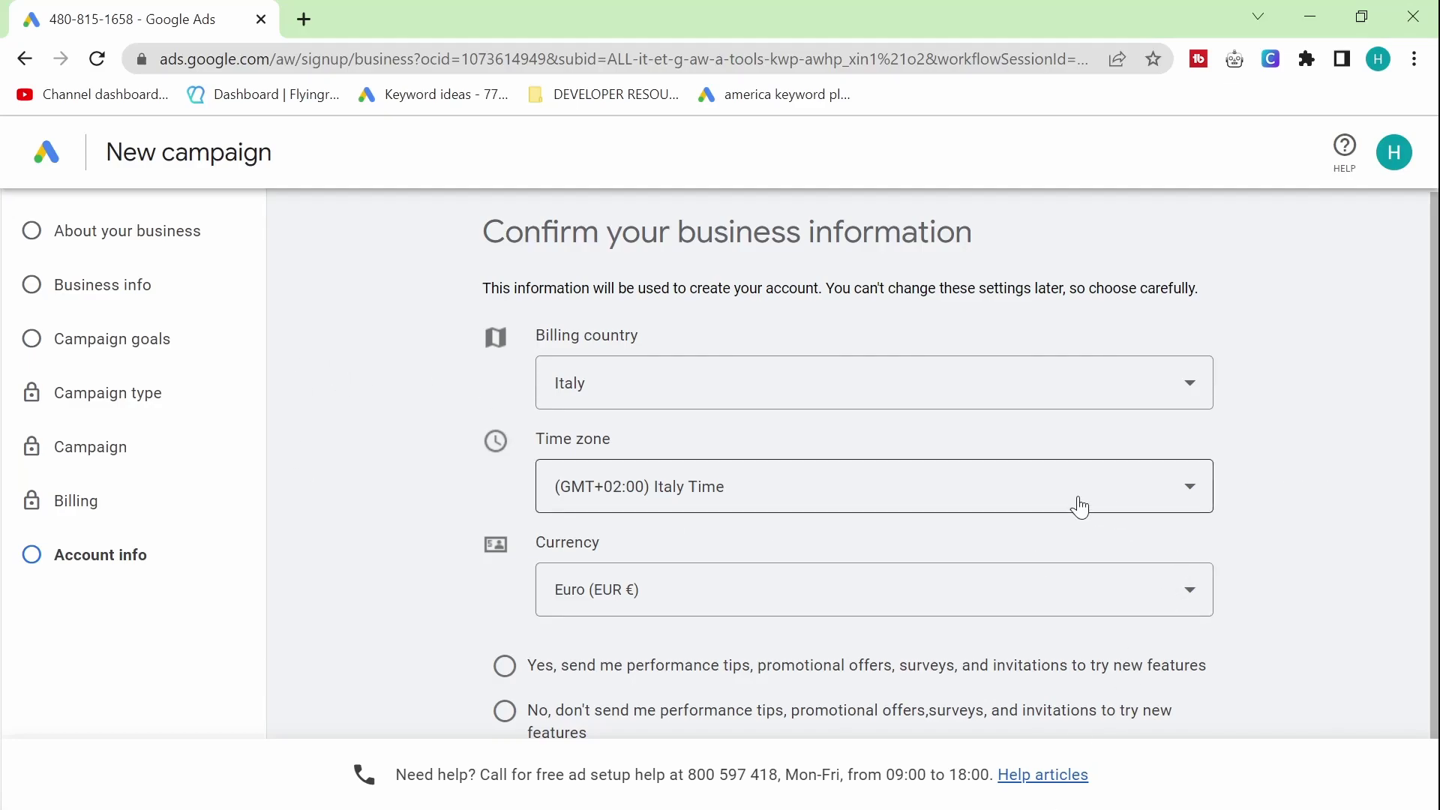
key("ctrl+minus")
key("ctrl+minus")
key("ctrl+minus")
left_click(1063, 630)
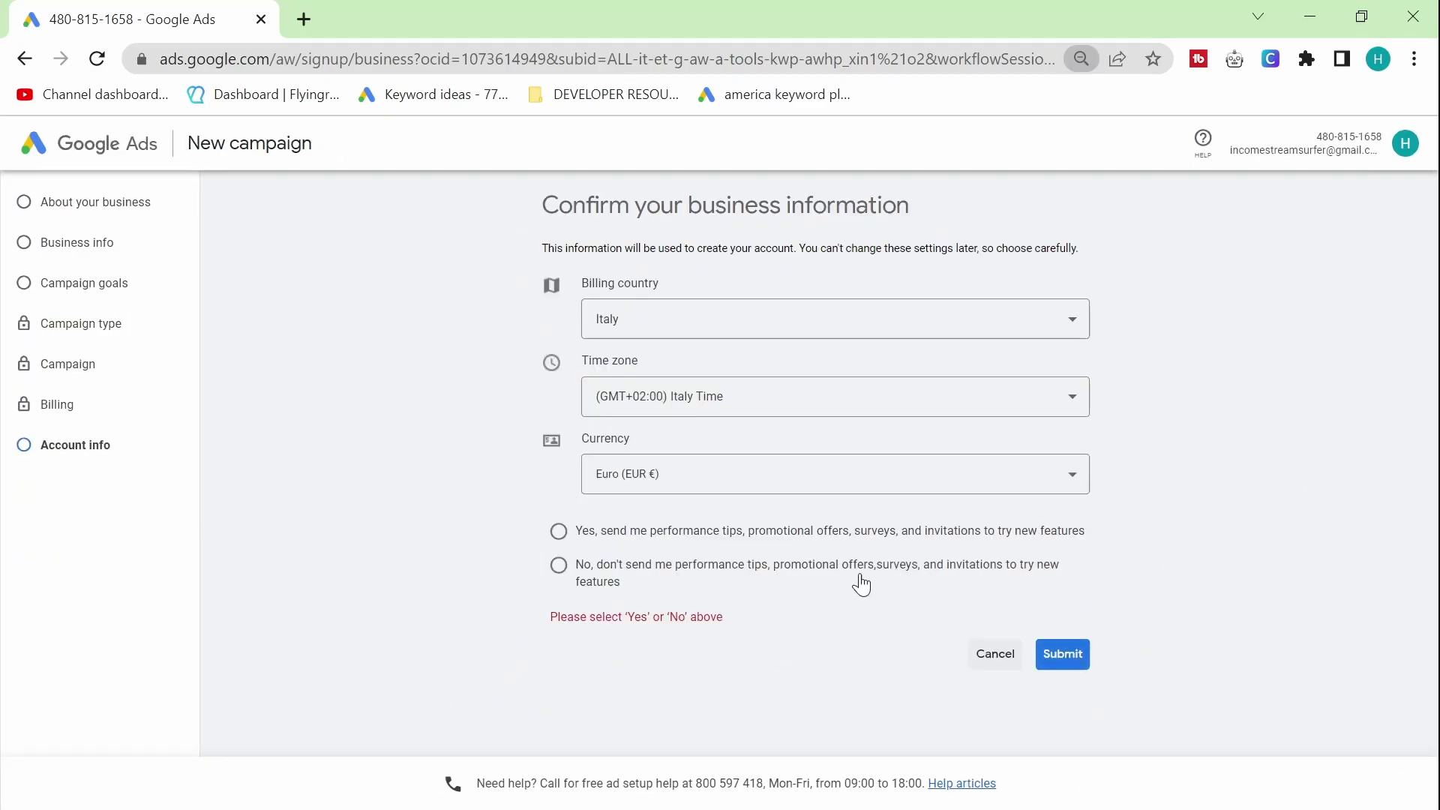
left_click(602, 574)
left_click(1057, 624)
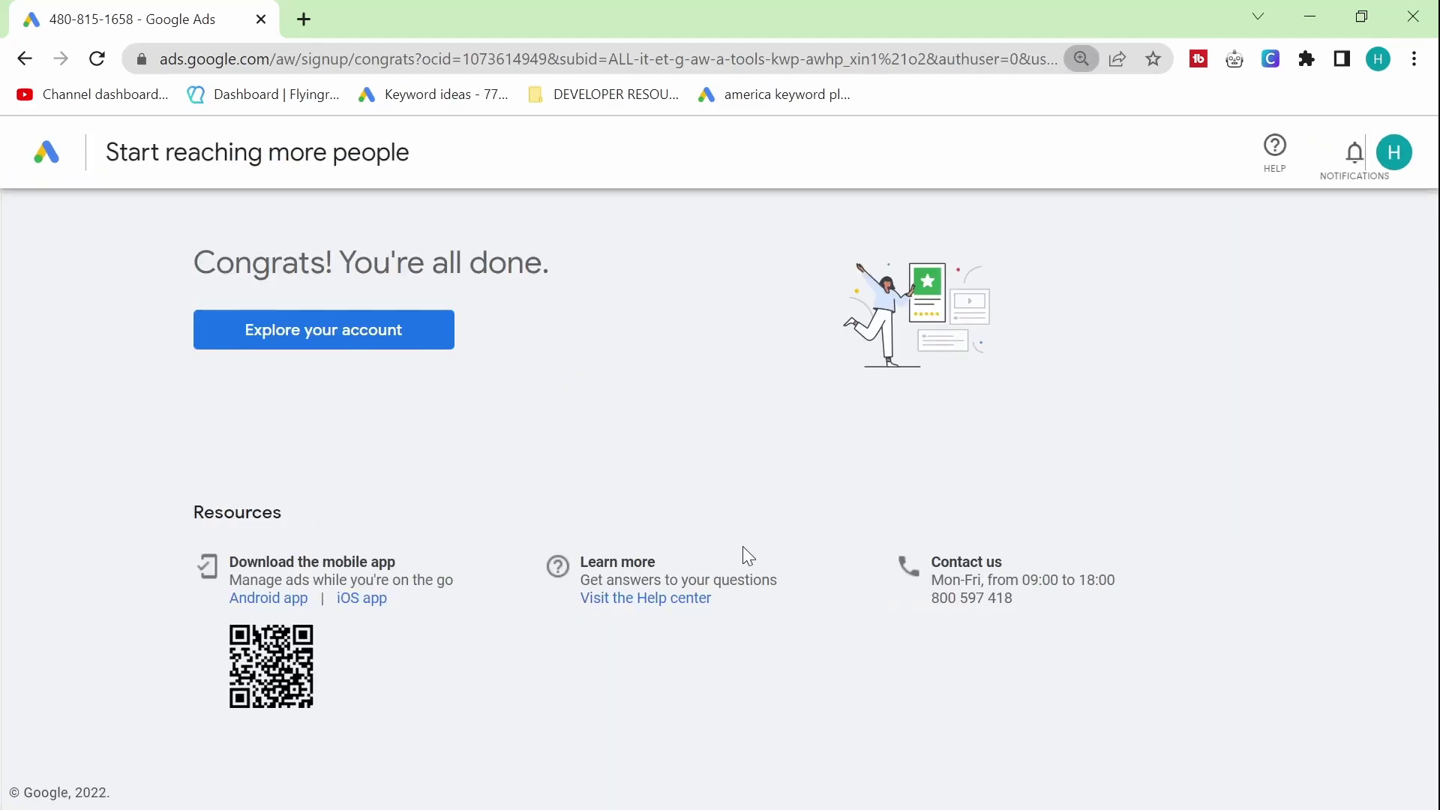
- From the new account's Overview, start a new campaign without goal guidance
left_click(285, 321)
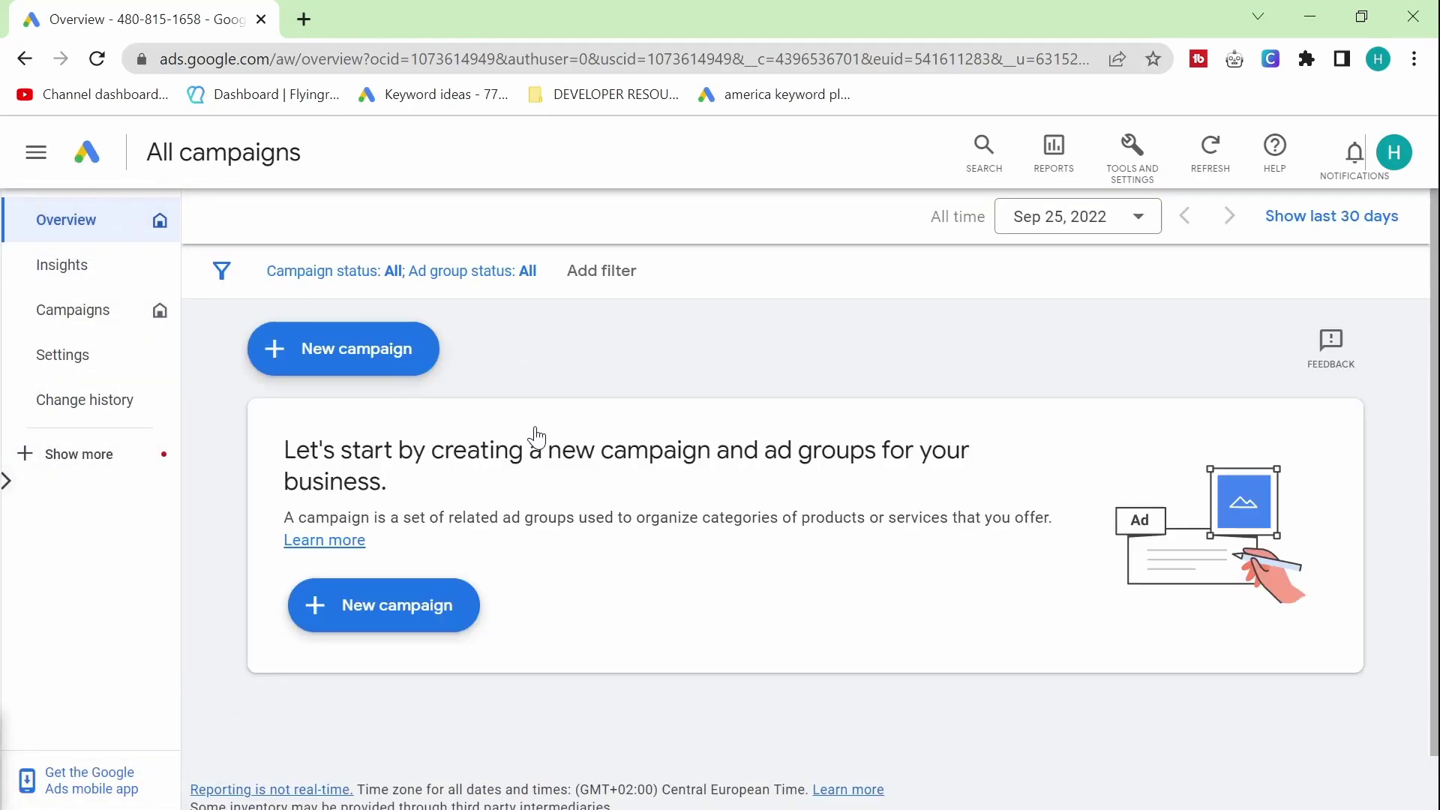
scroll(774, 345, "down", 1)
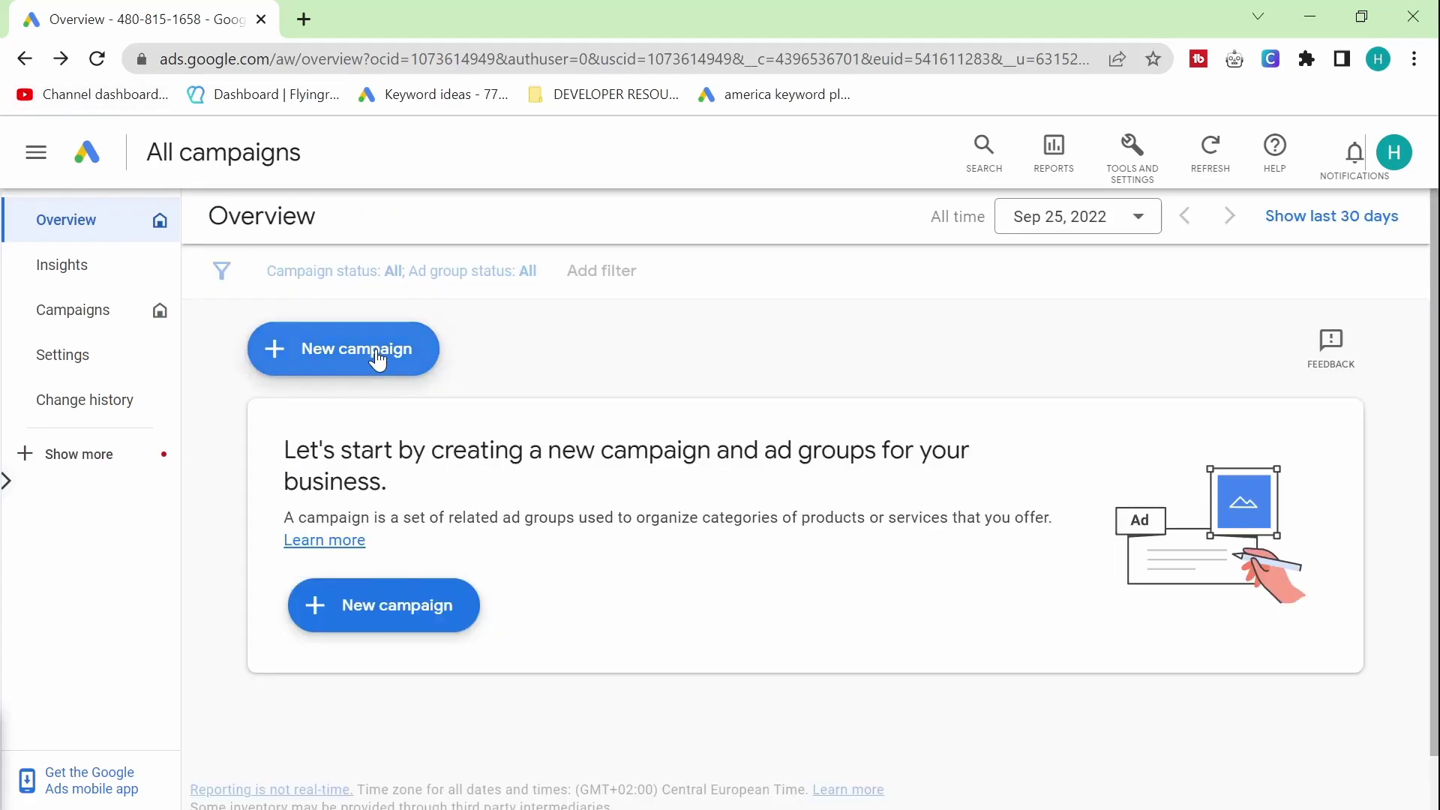
left_click(378, 361)
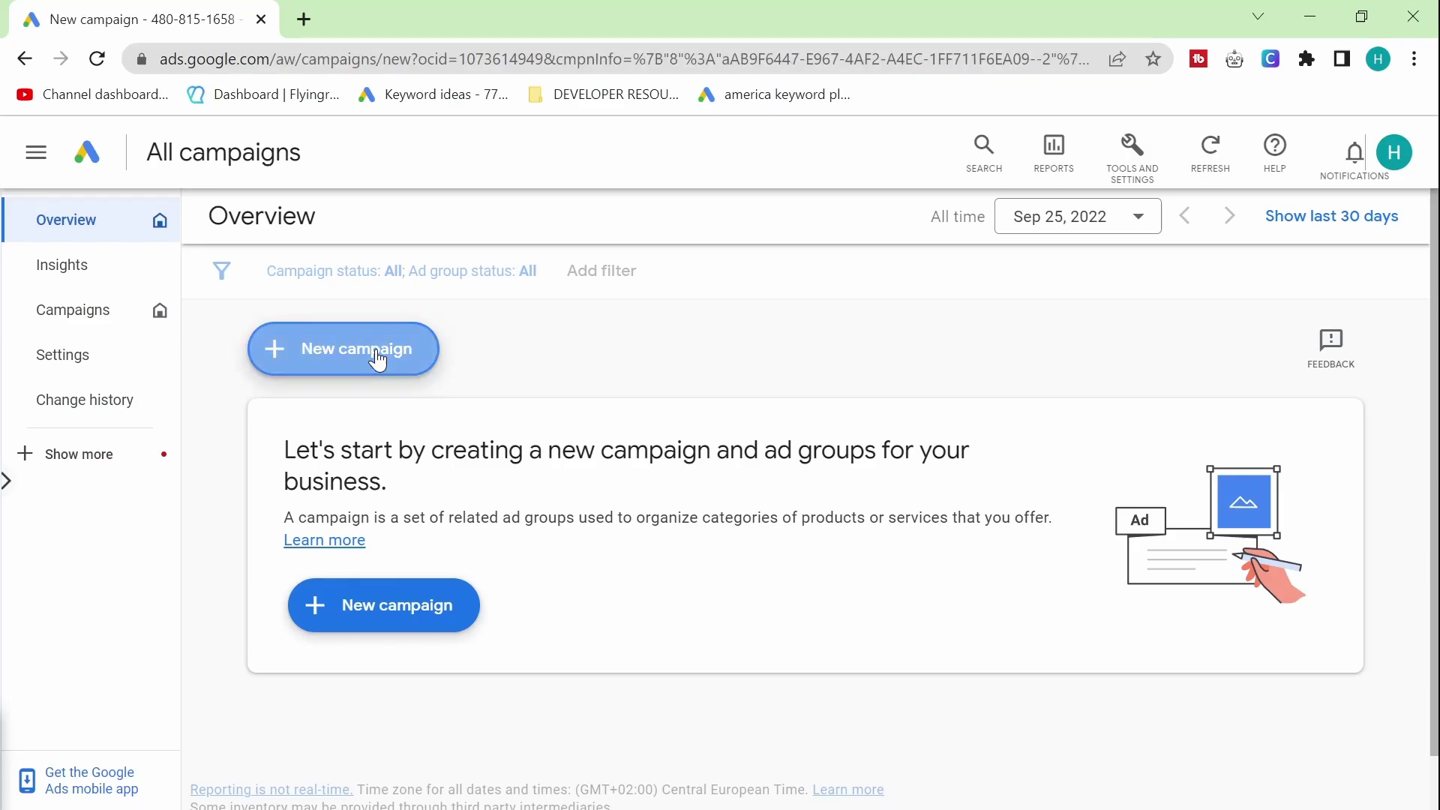
scroll(288, 622, "down", 3)
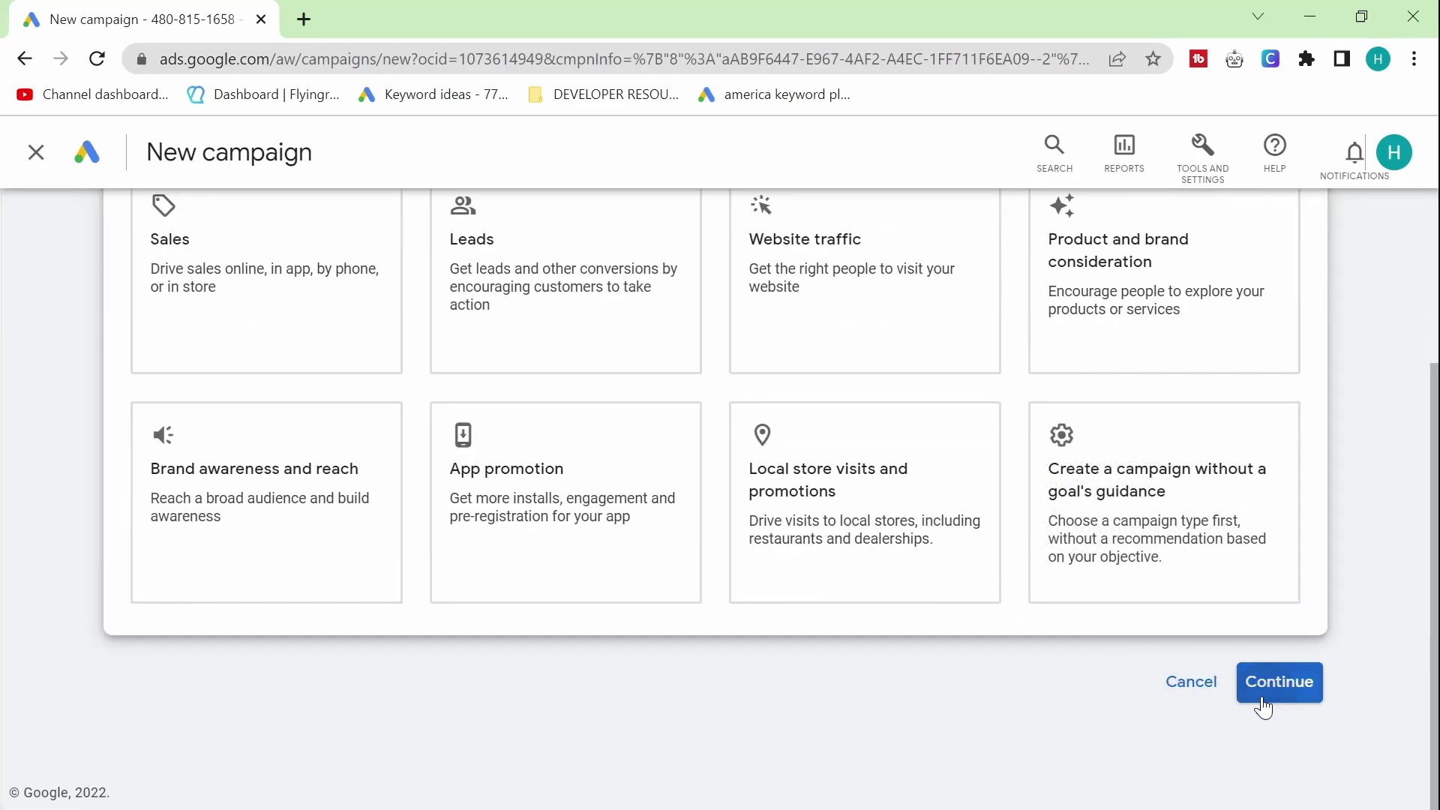
left_click(1266, 690)
left_click(1073, 617)
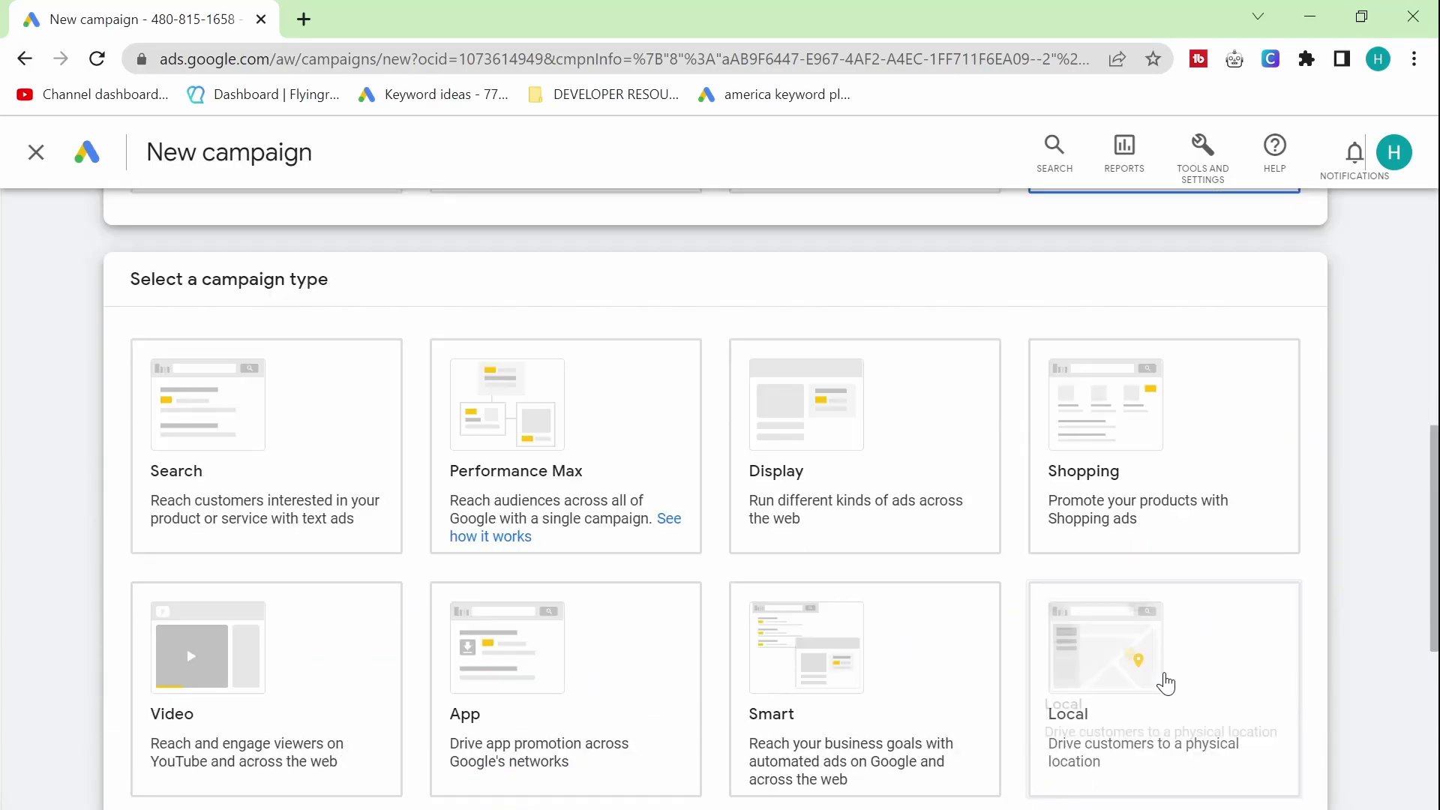
- Pick the Discovery campaign type and continue to the next setup step
scroll(747, 631, "down", 5)
left_click(1249, 689)
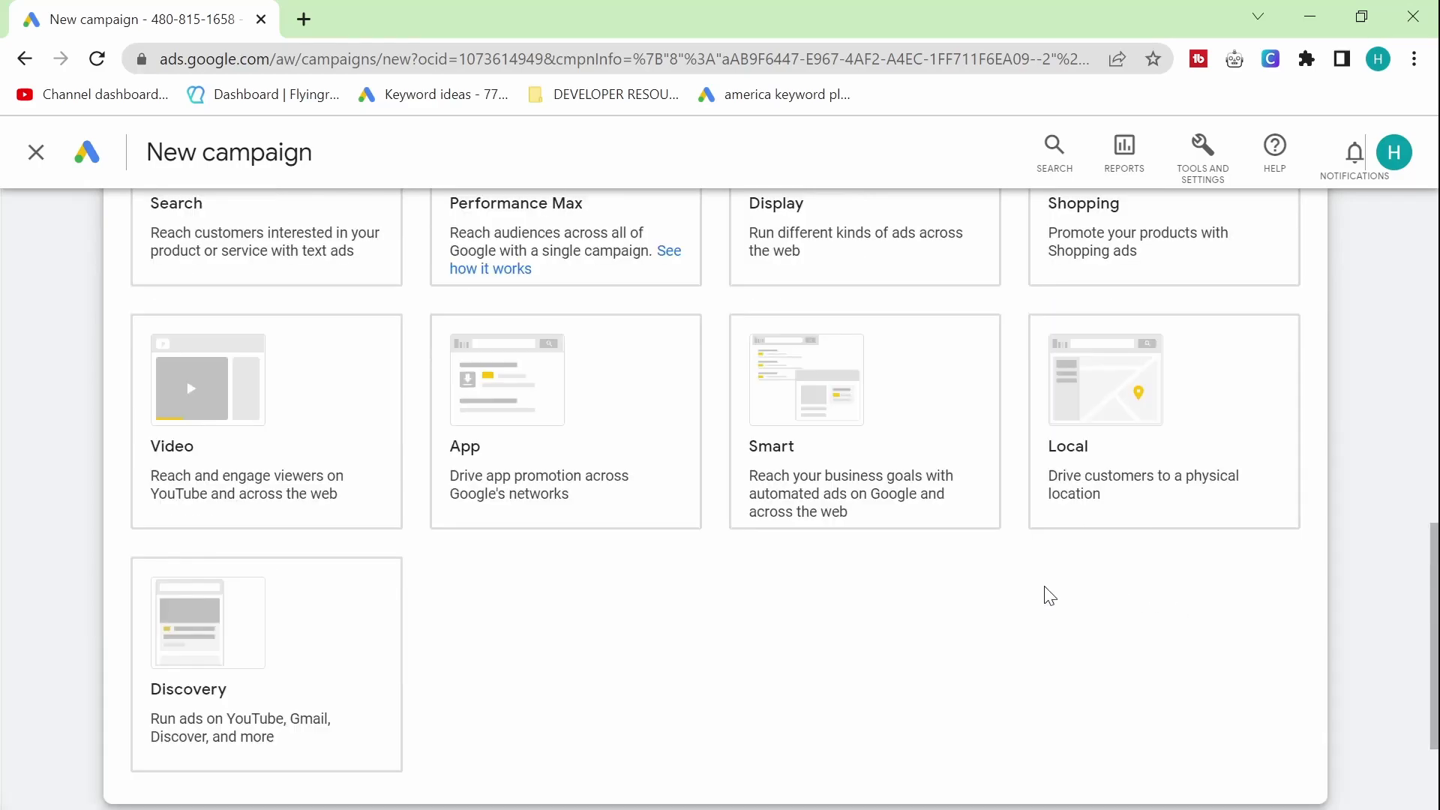
left_click(330, 585)
scroll(932, 592, "down", 10)
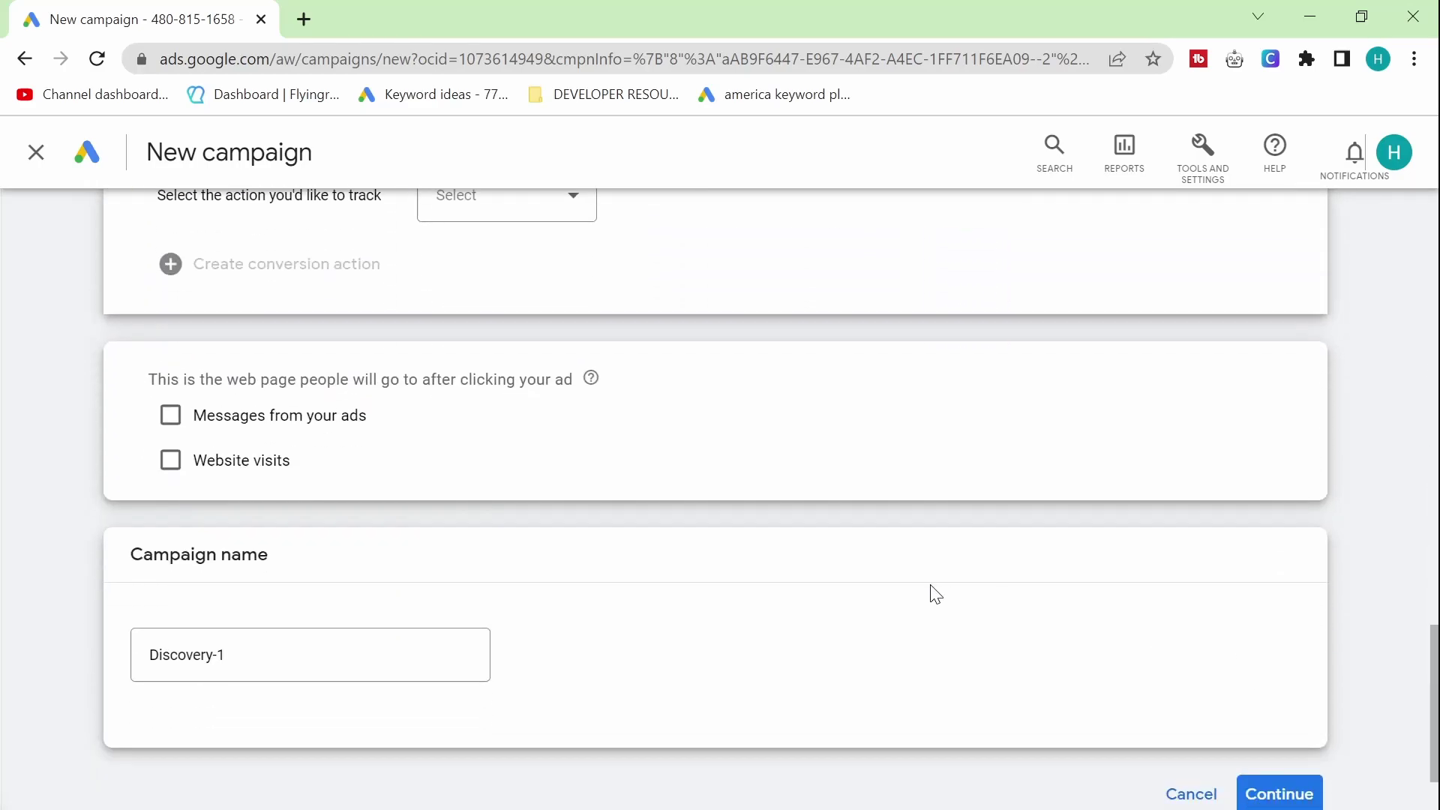
left_click(1300, 699)
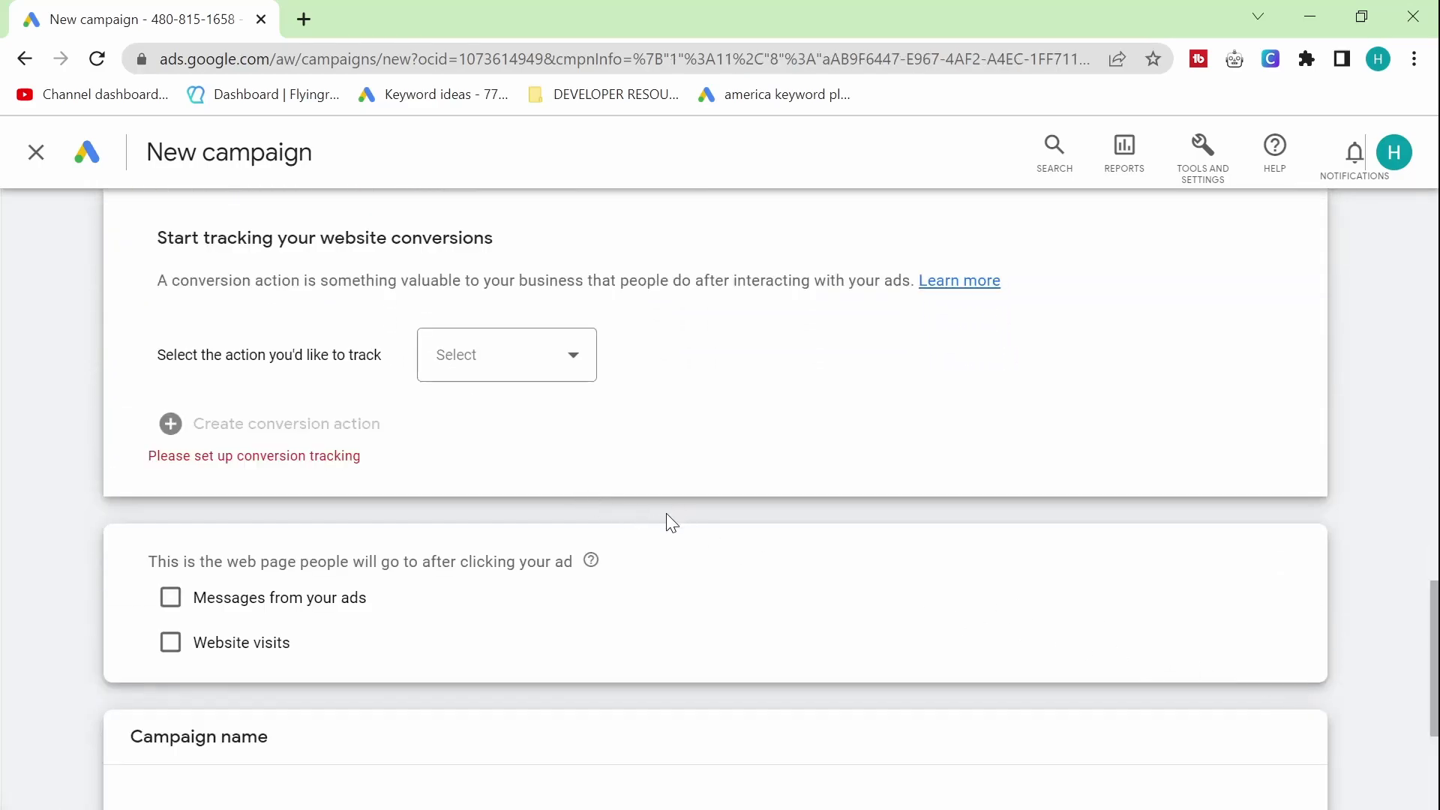
scroll(608, 547, "up", 15)
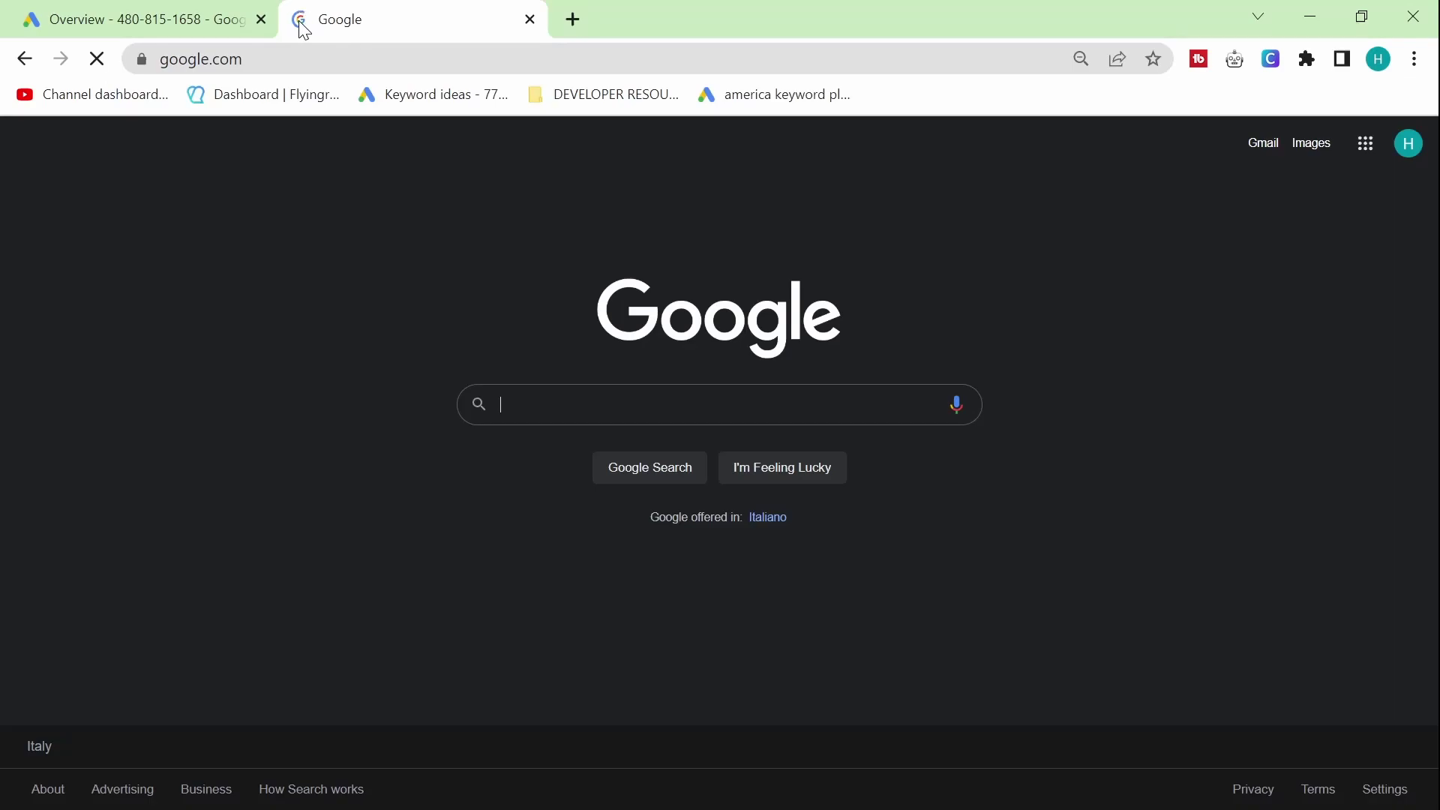
- Search Google for 'google ad keyword planner' and open the official Keyword Planner page
type("google ad keyword planner")
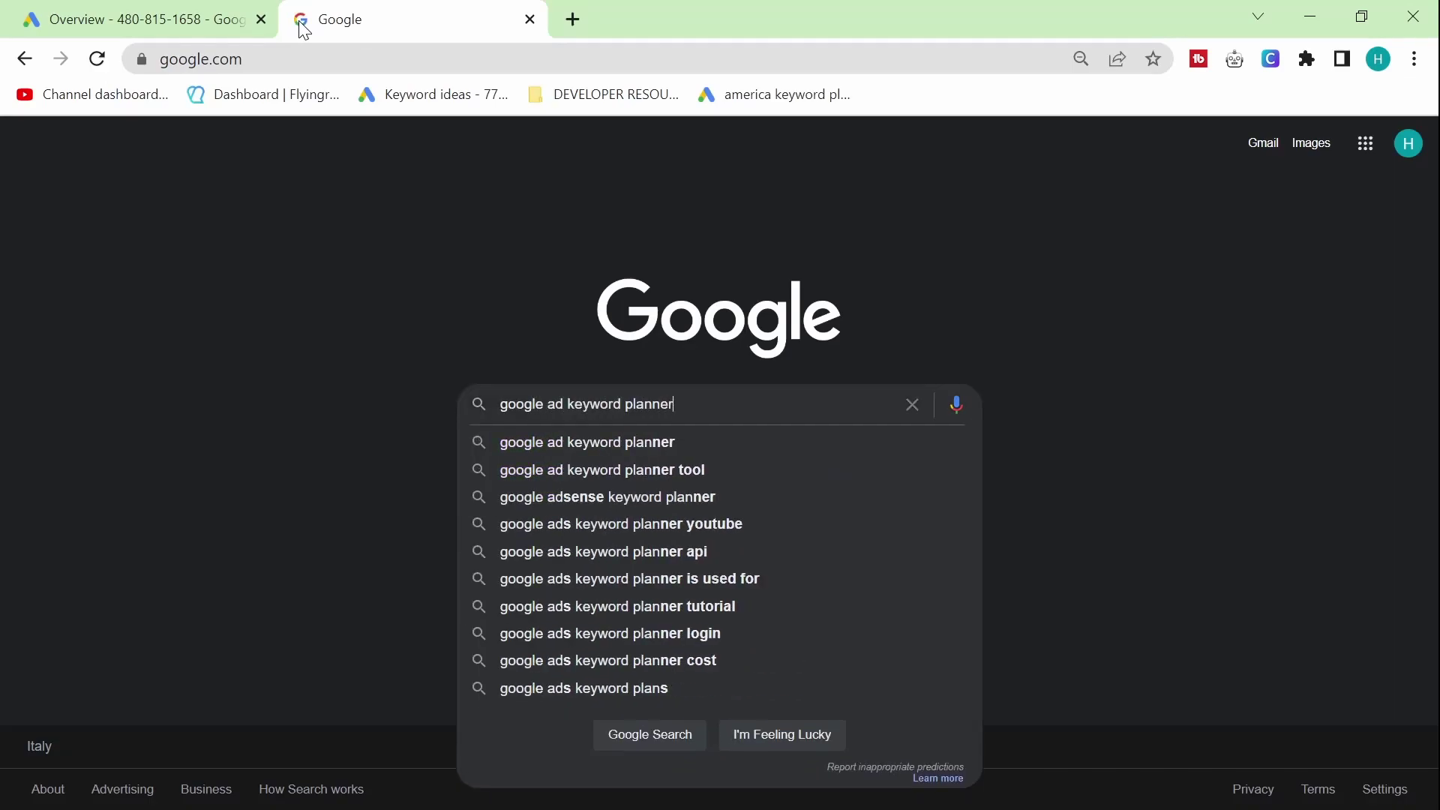
key("Return")
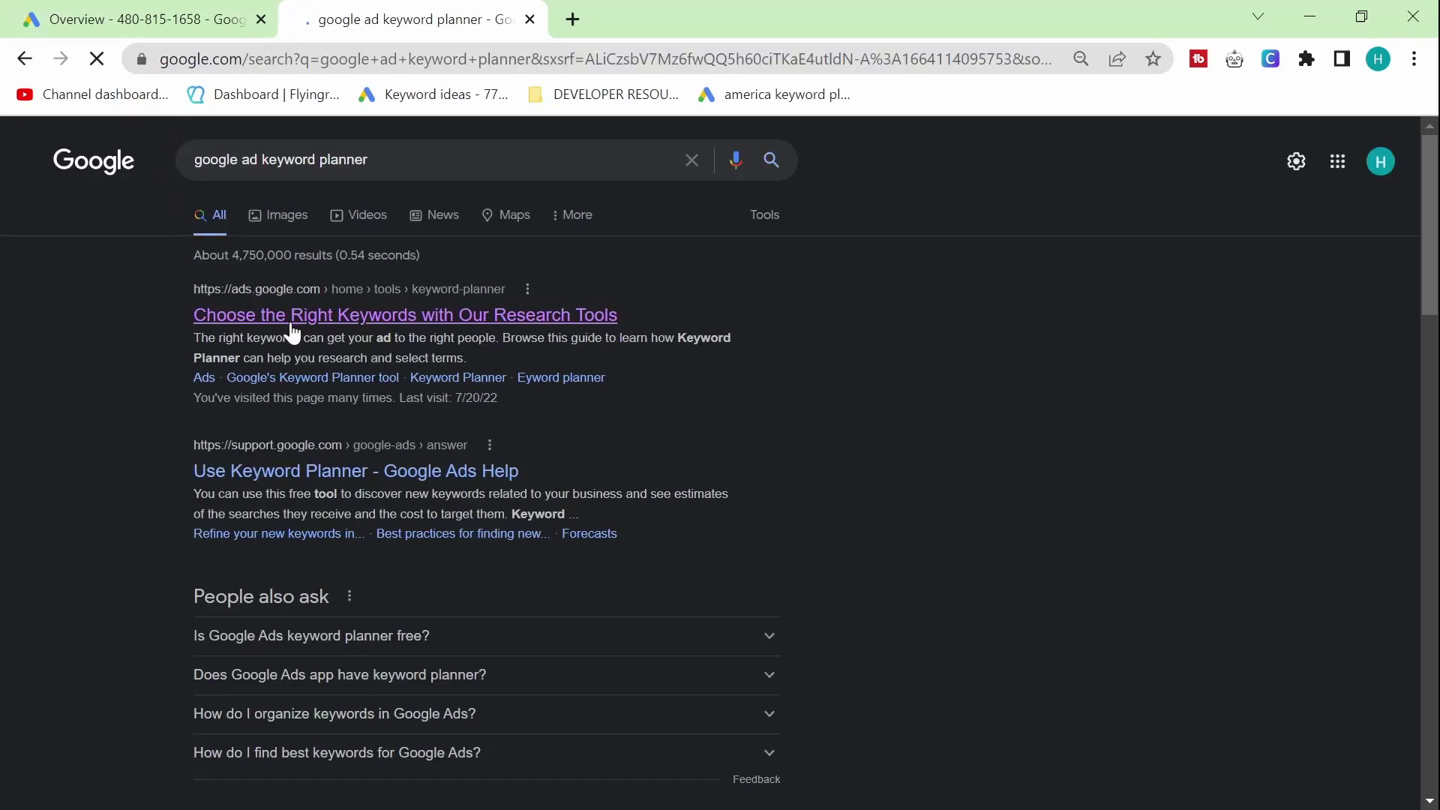
left_click(296, 319)
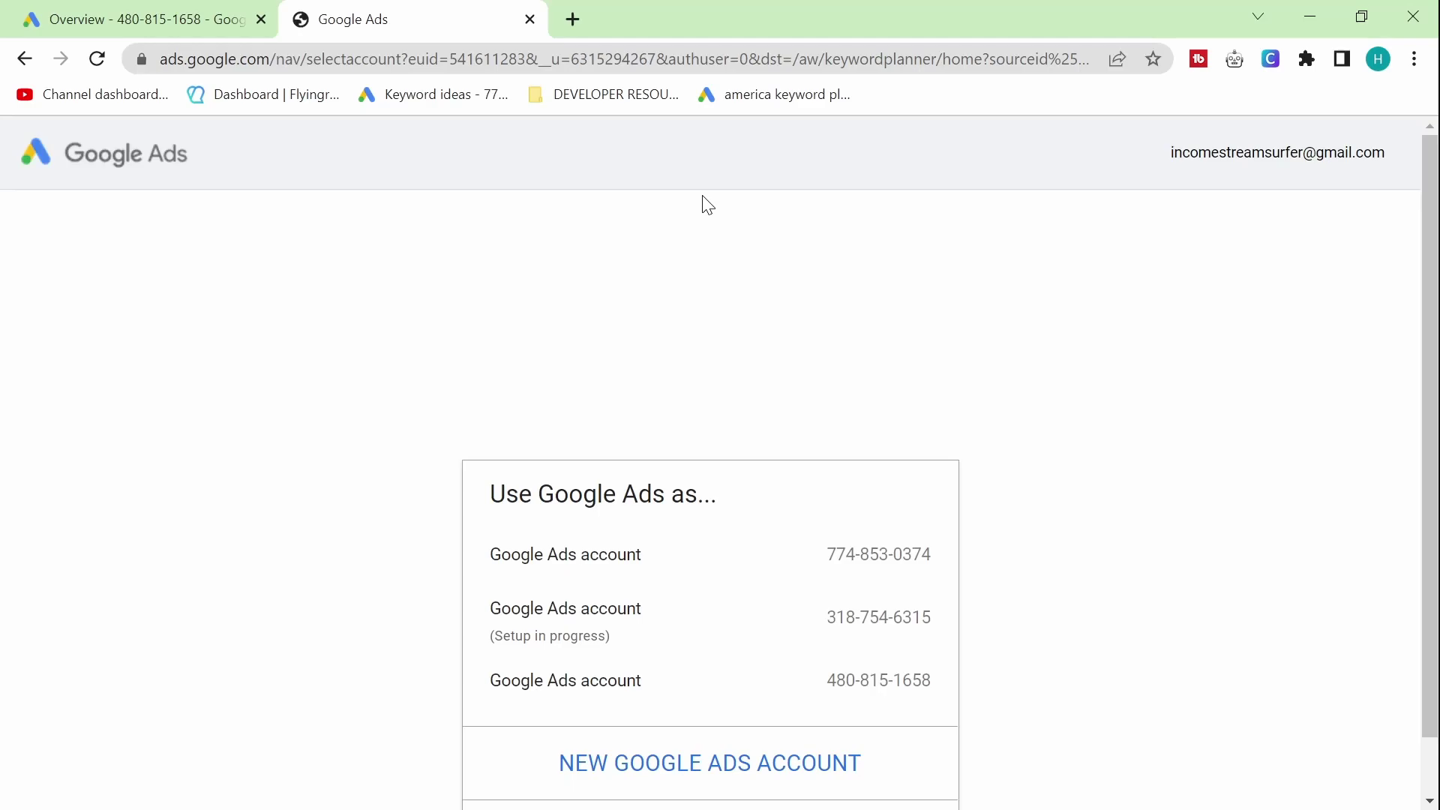
- Choose the newly created ads account and start discovering new keywords
left_click(135, 19)
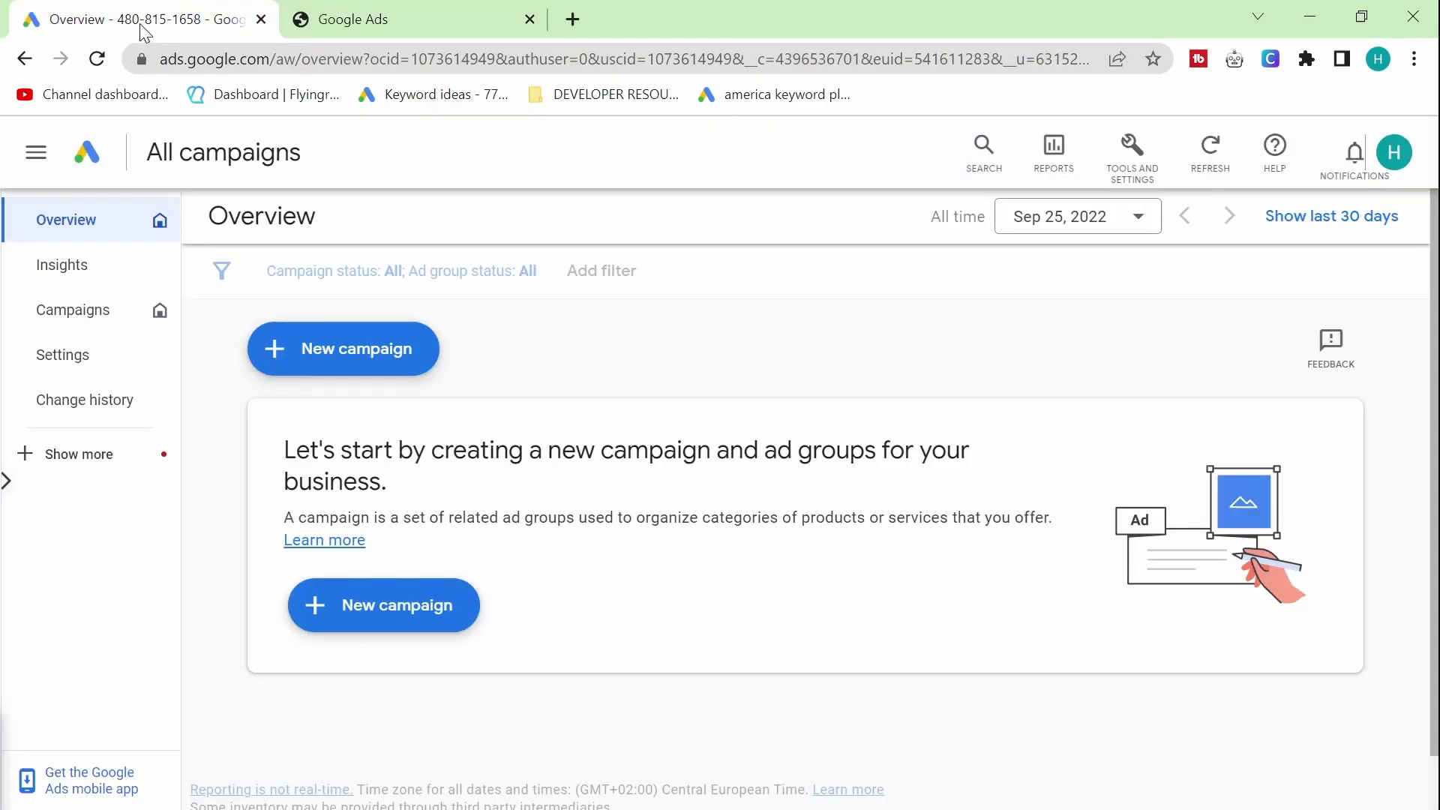
left_click(315, 21)
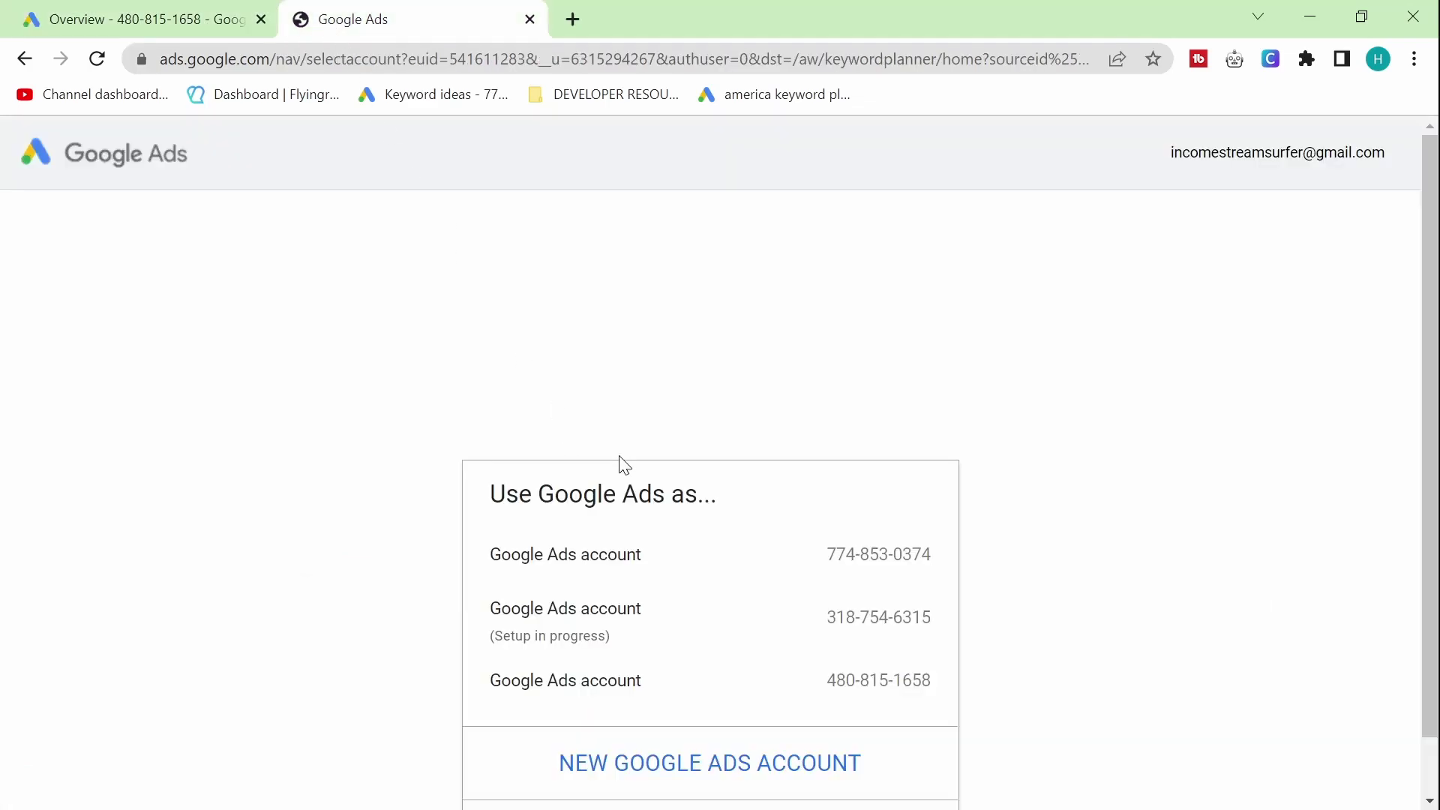
left_click(858, 684)
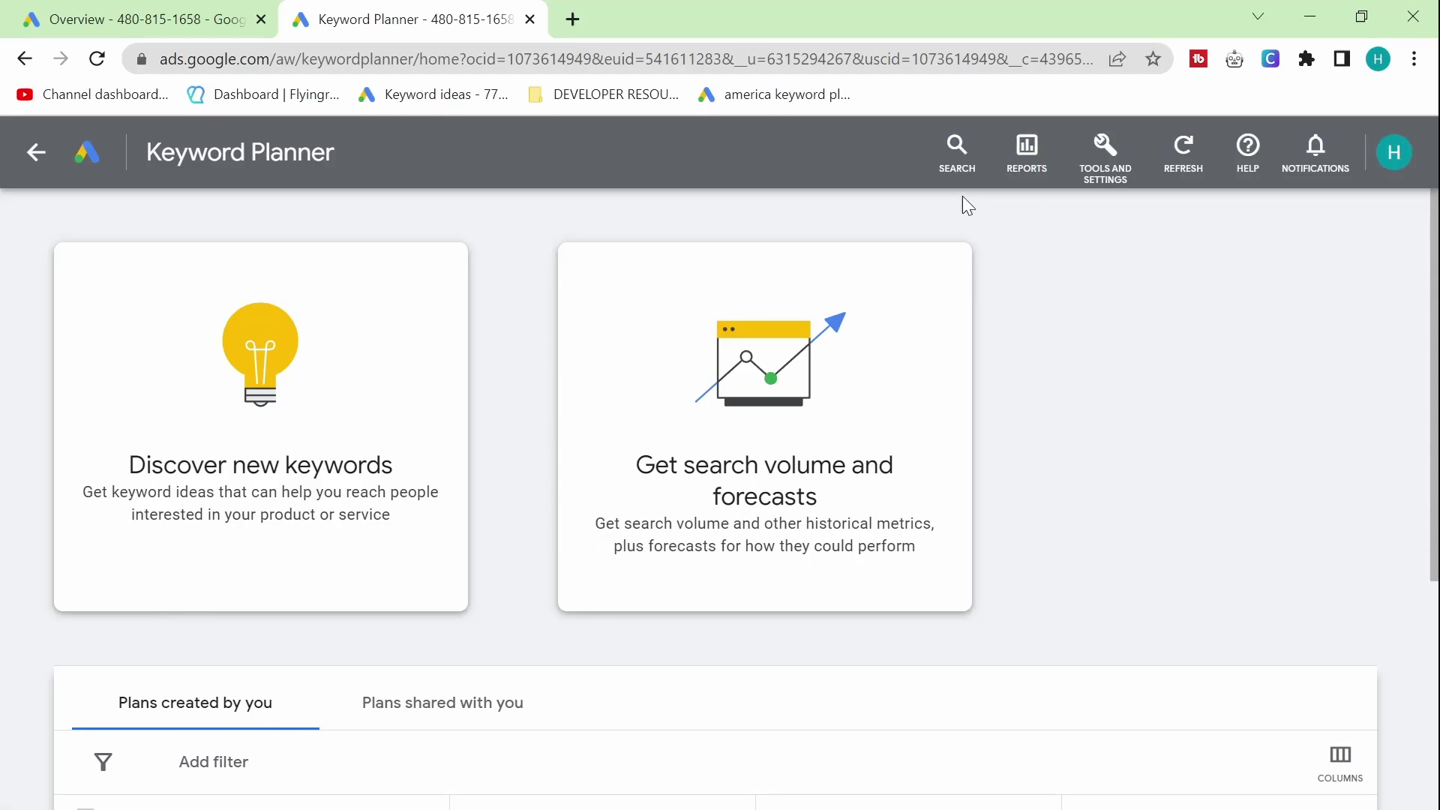
scroll(1013, 248, "down", 5)
scroll(970, 405, "up", 4)
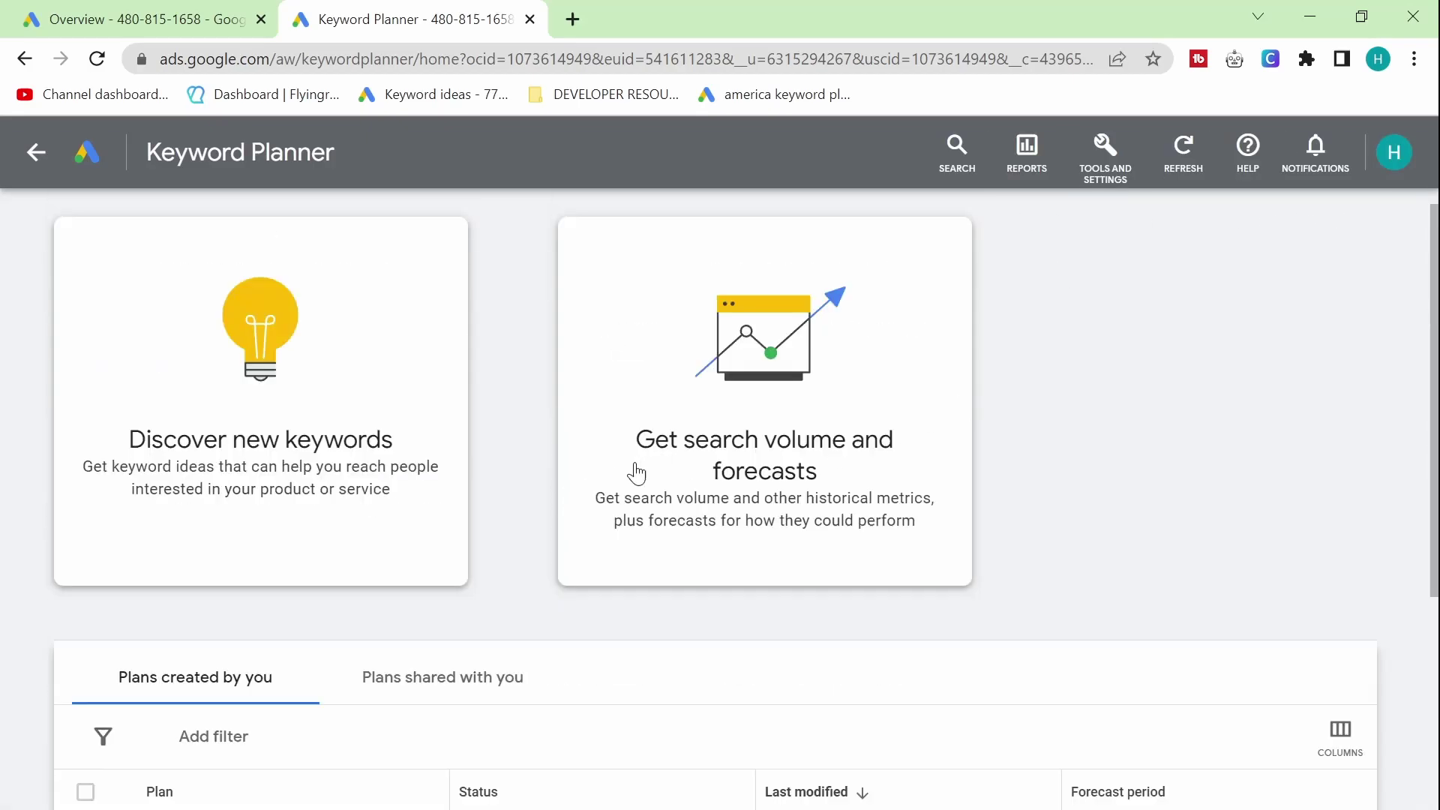
scroll(615, 488, "down", 2)
scroll(293, 484, "up", 3)
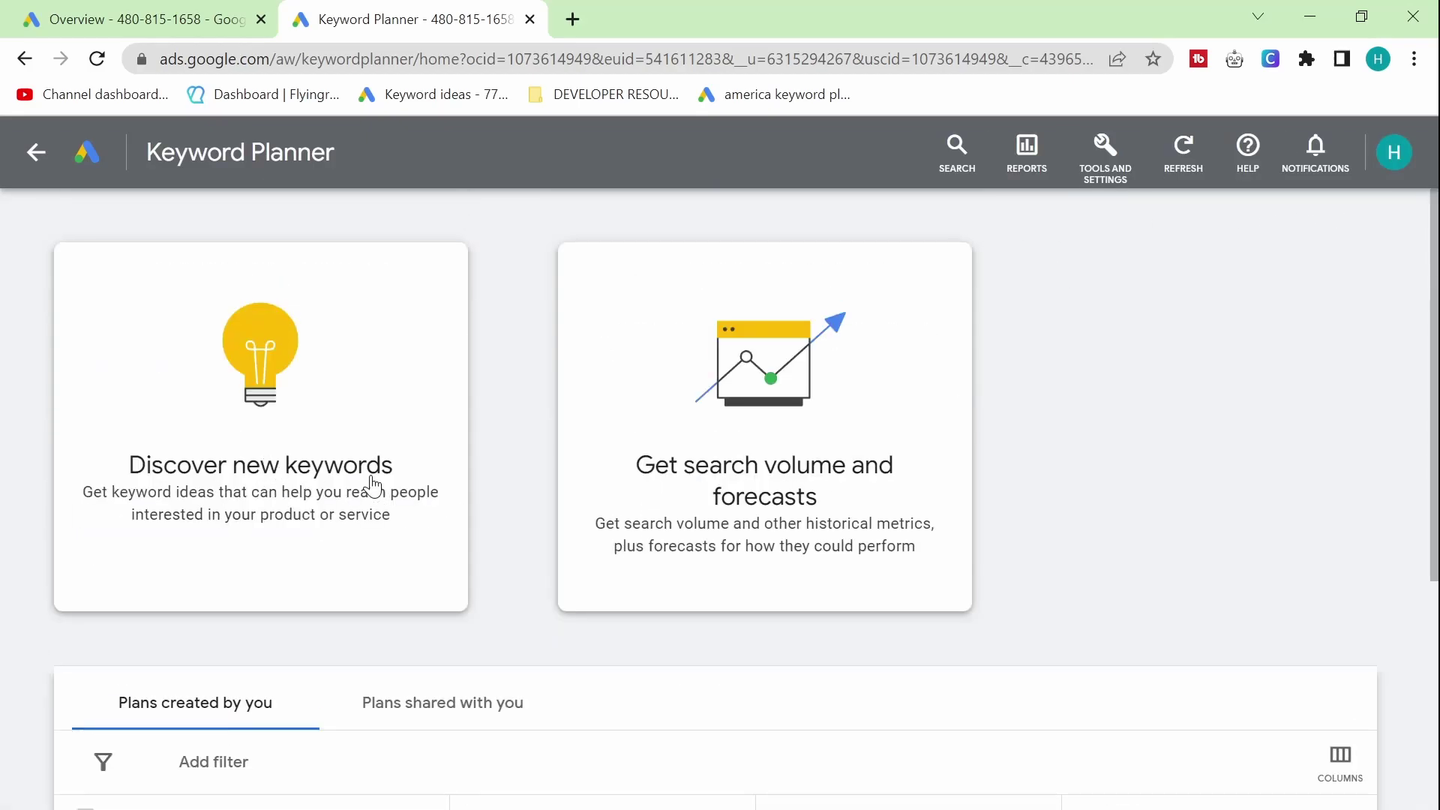
left_click(330, 425)
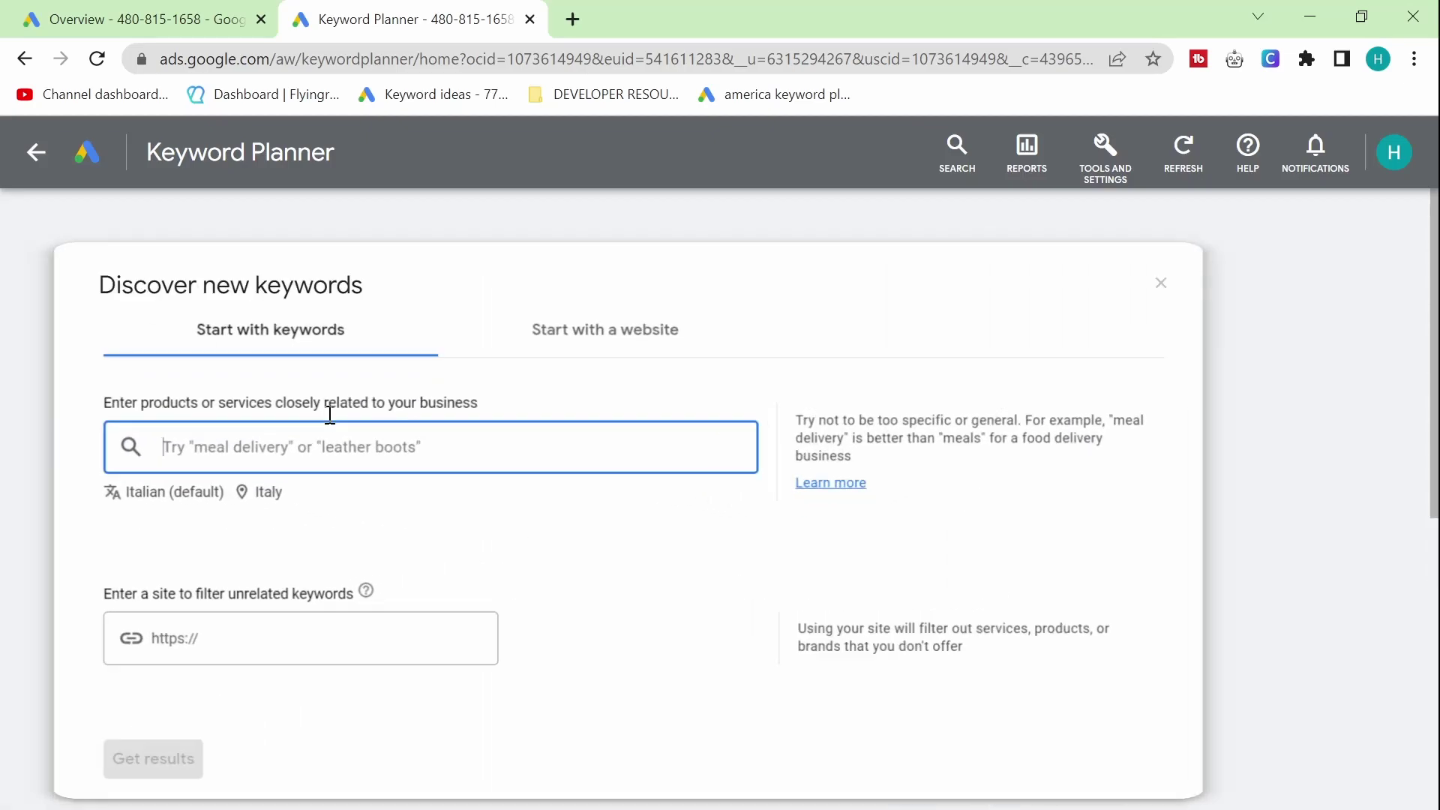
- Set the keyword language to English and add United States alongside Italy as locations
left_click(173, 495)
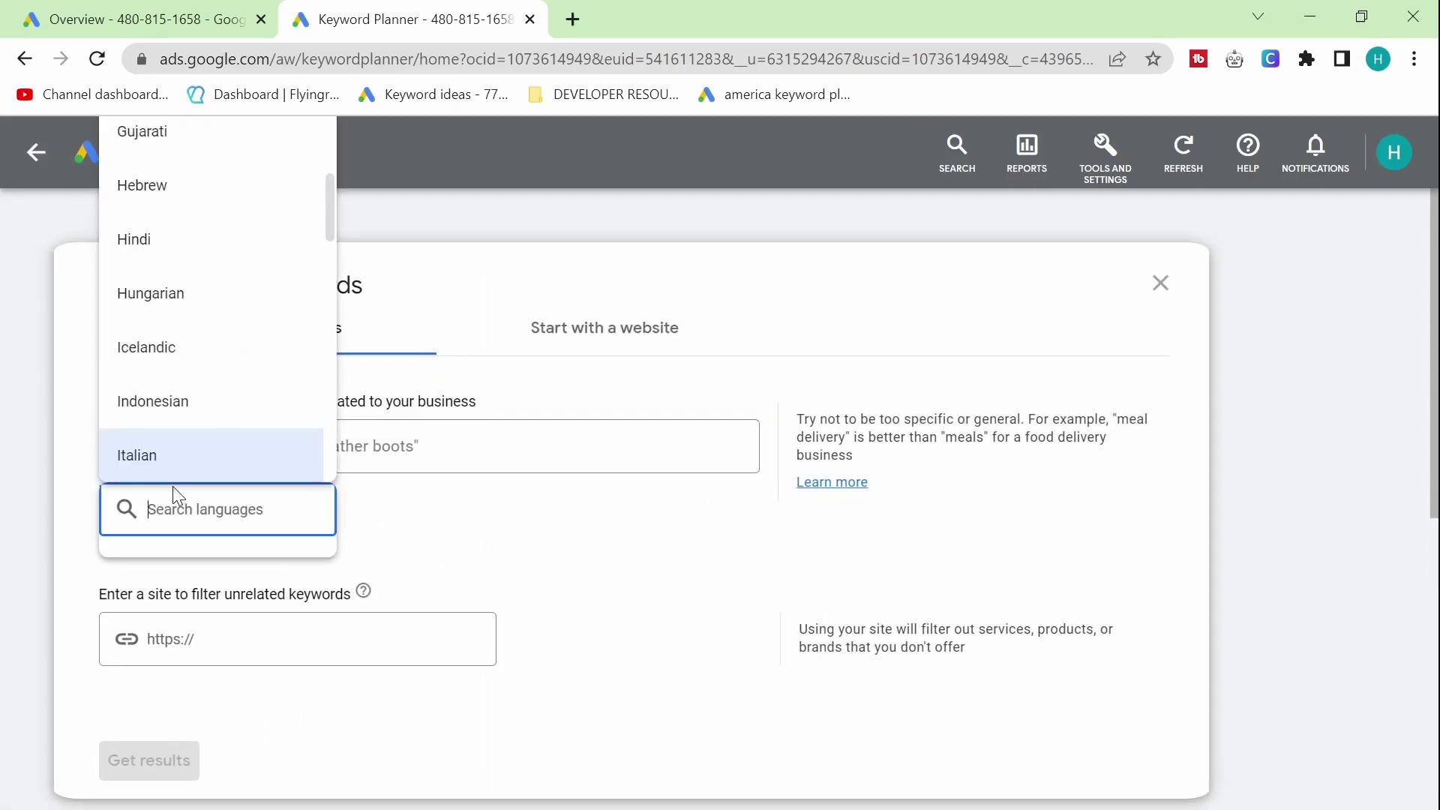
type("english")
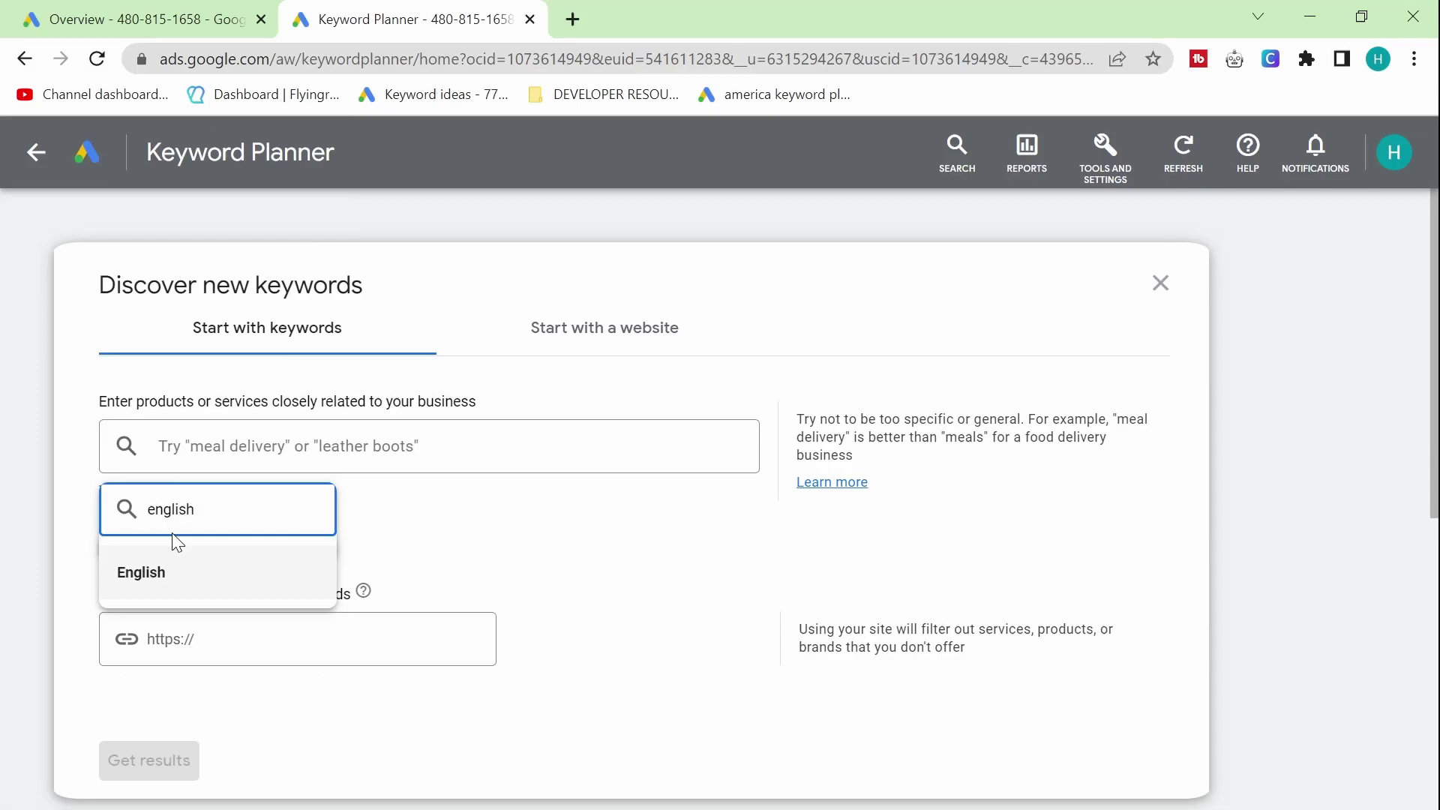
left_click(153, 570)
left_click(211, 501)
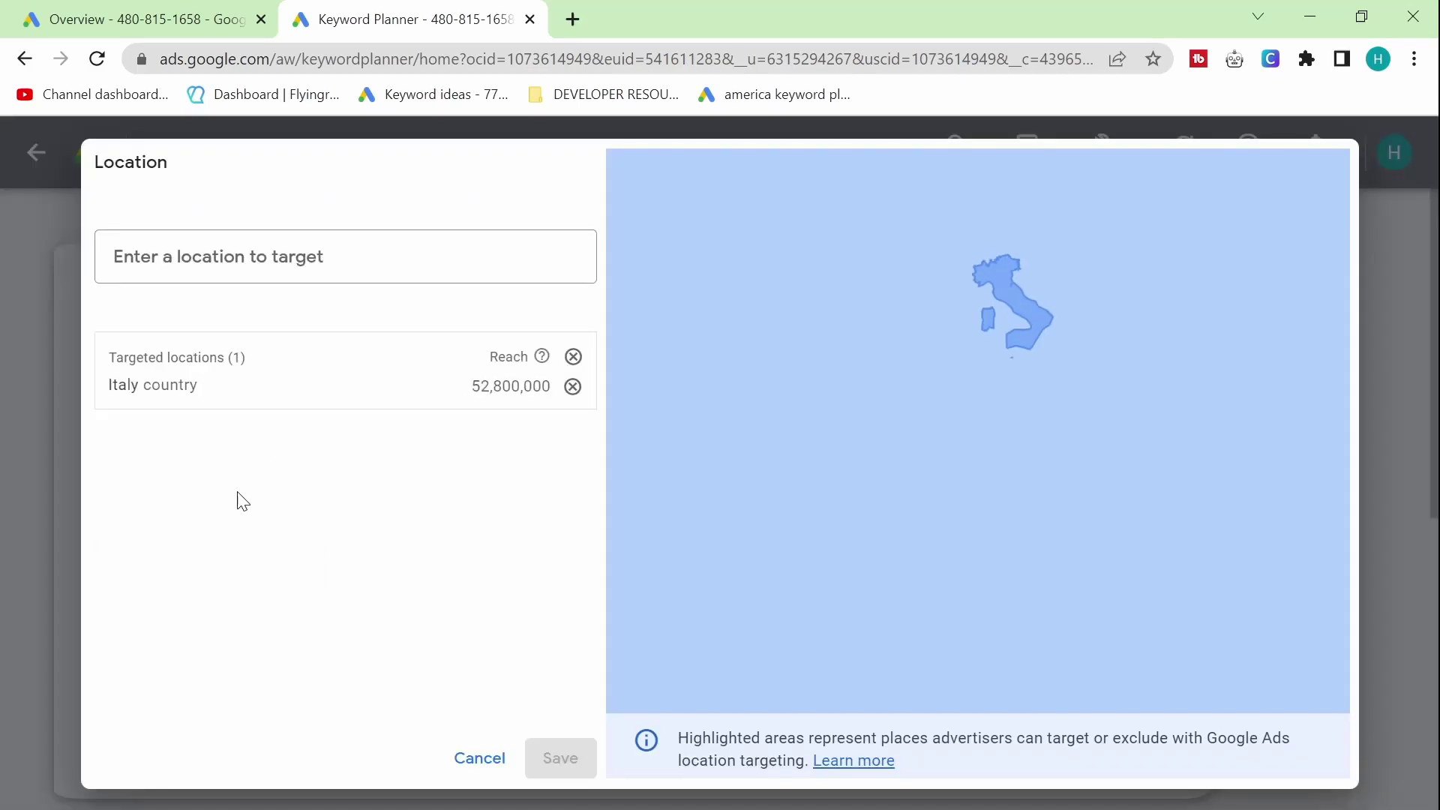
left_click(259, 258)
type("united states")
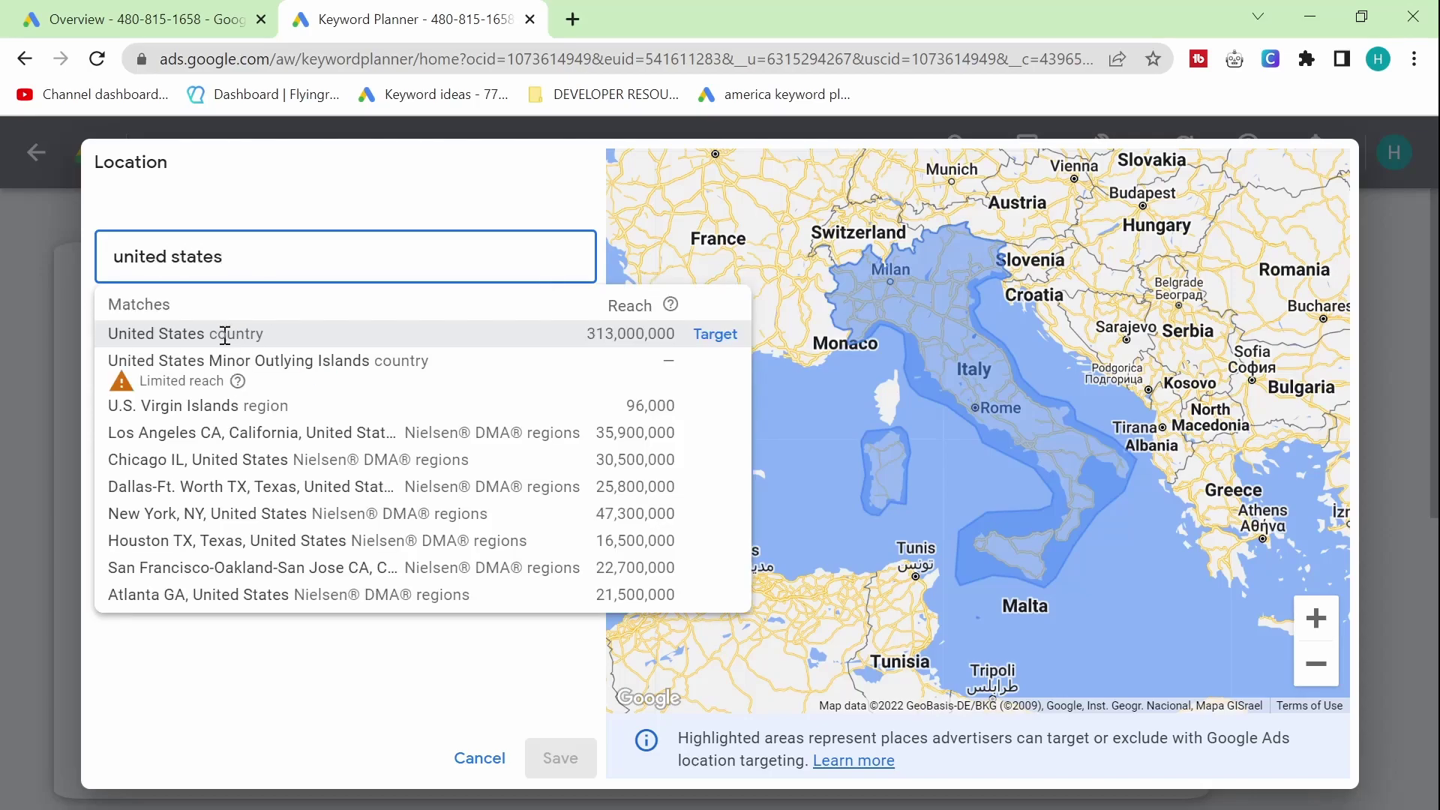
left_click(208, 335)
left_click(570, 750)
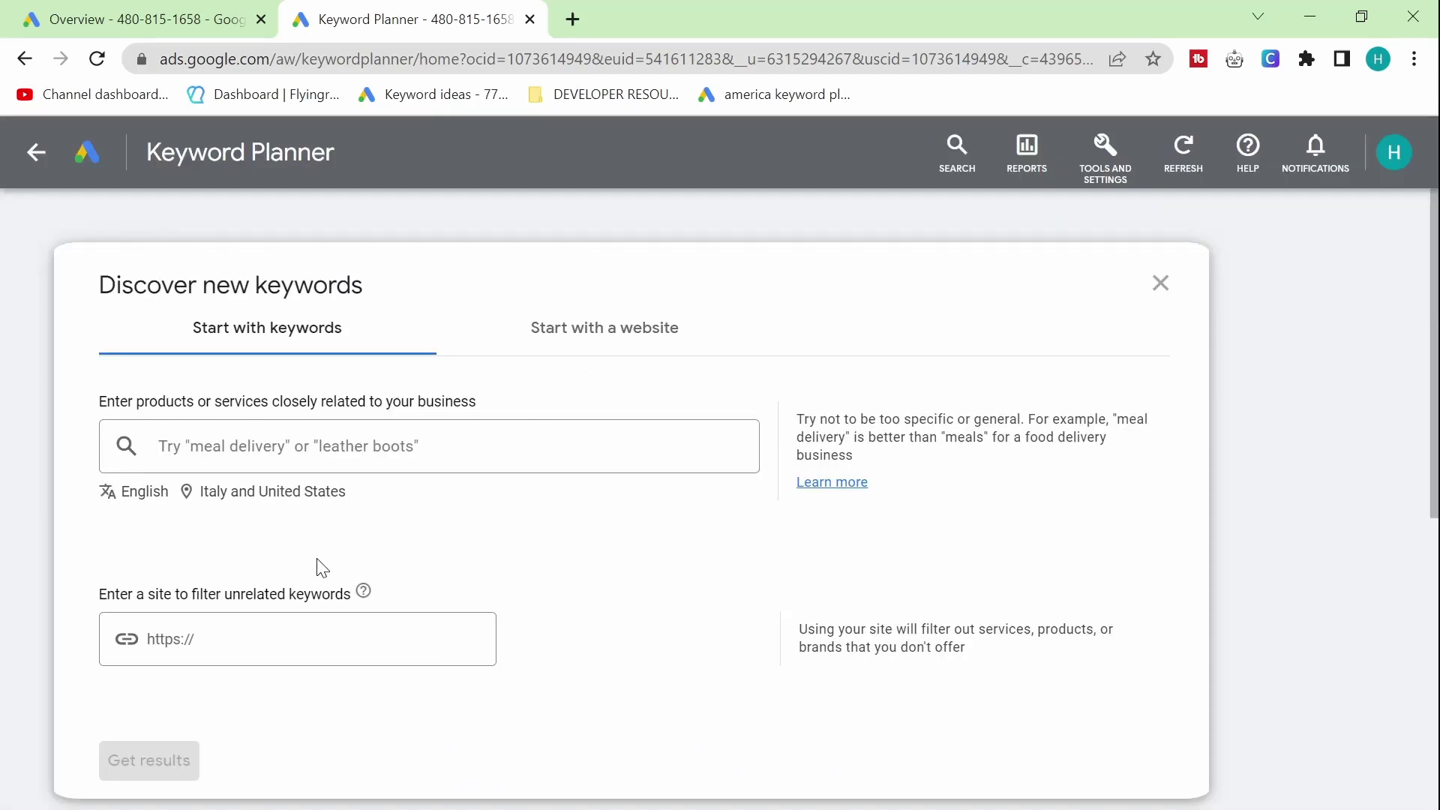
- Enter 'camping' as the keyword and get keyword ideas
left_click(284, 440)
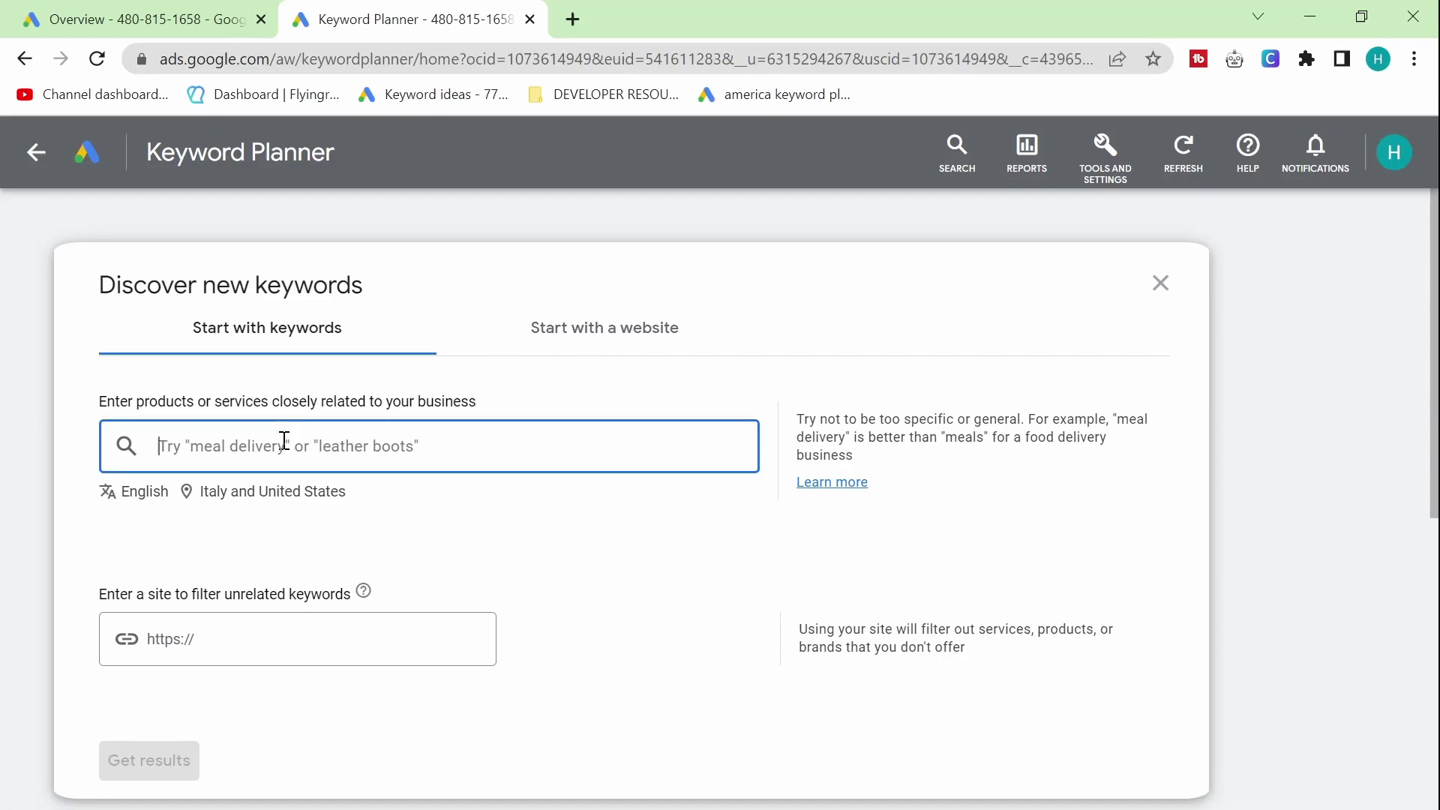
type("camping")
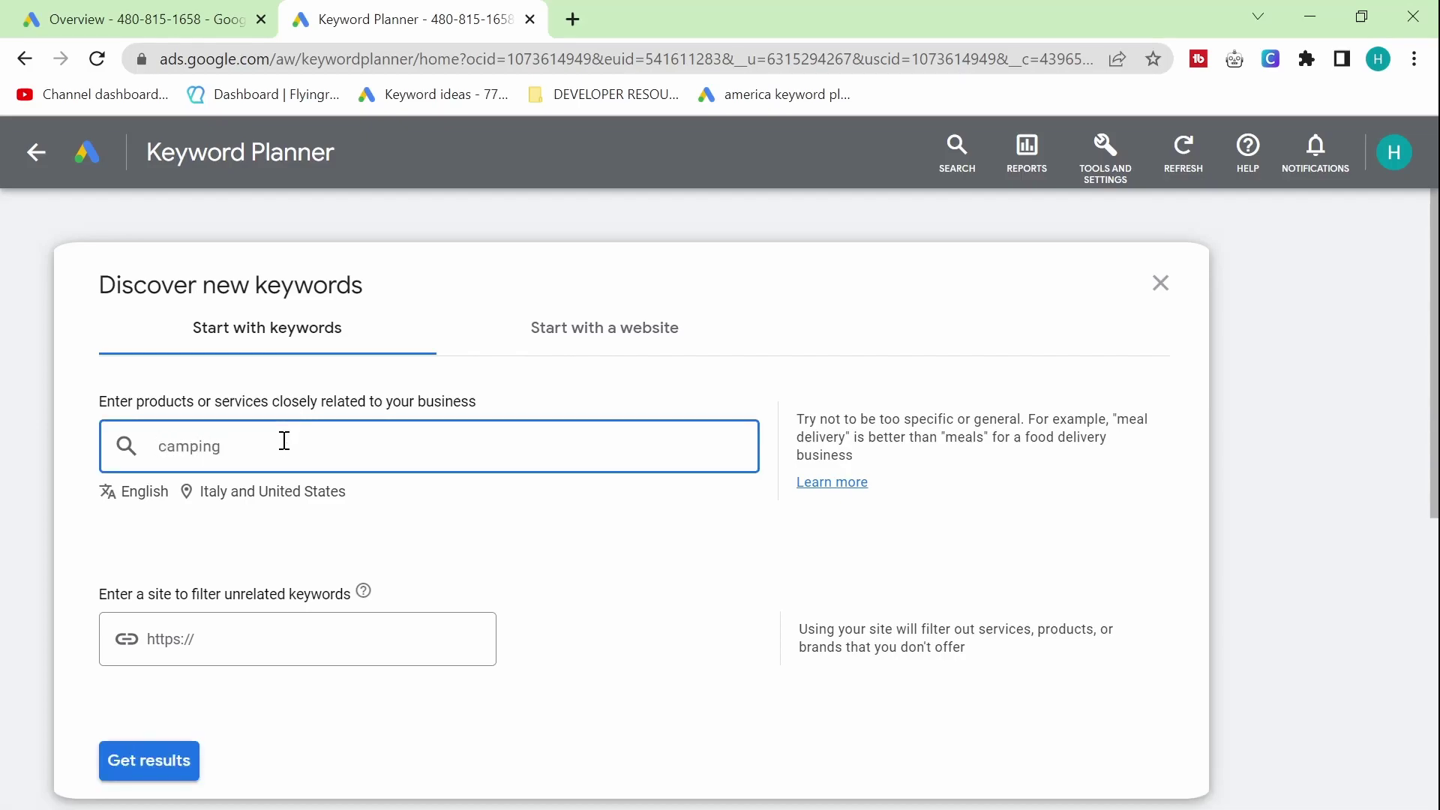
key("Return")
left_click(154, 773)
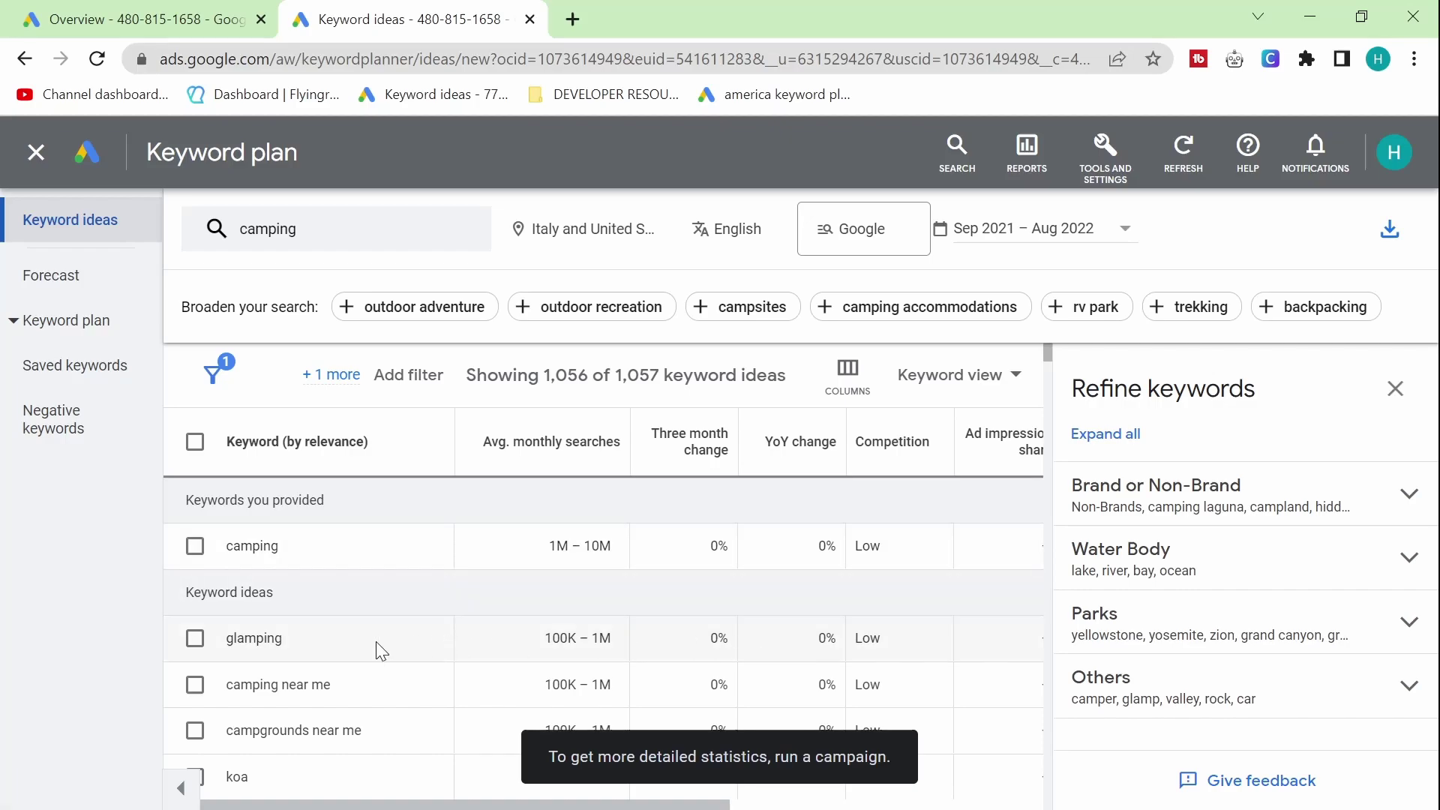
- Sort the camping keyword ideas by three-month change
left_click_drag(338, 642, 205, 657)
scroll(315, 604, "down", 5)
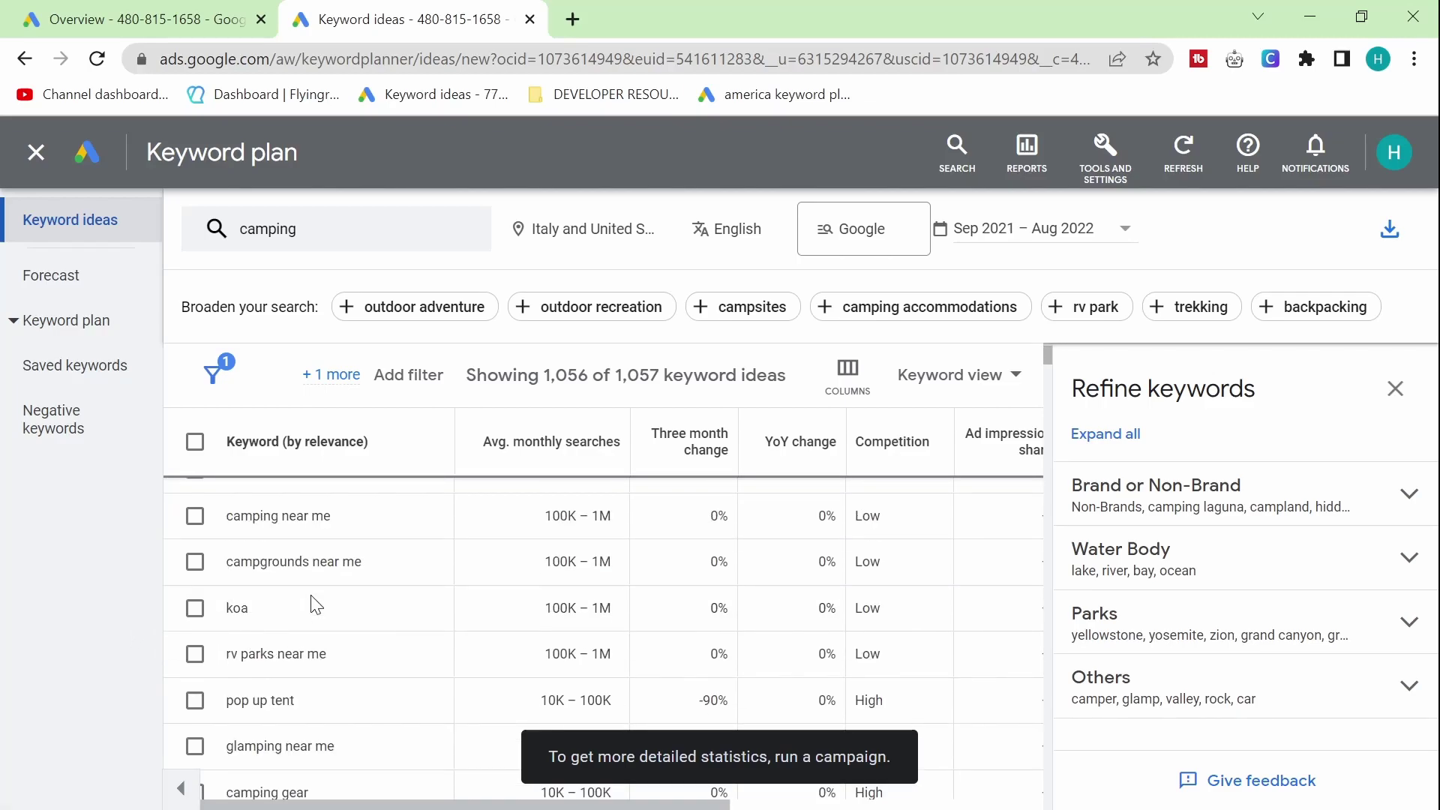
scroll(315, 605, "up", 3)
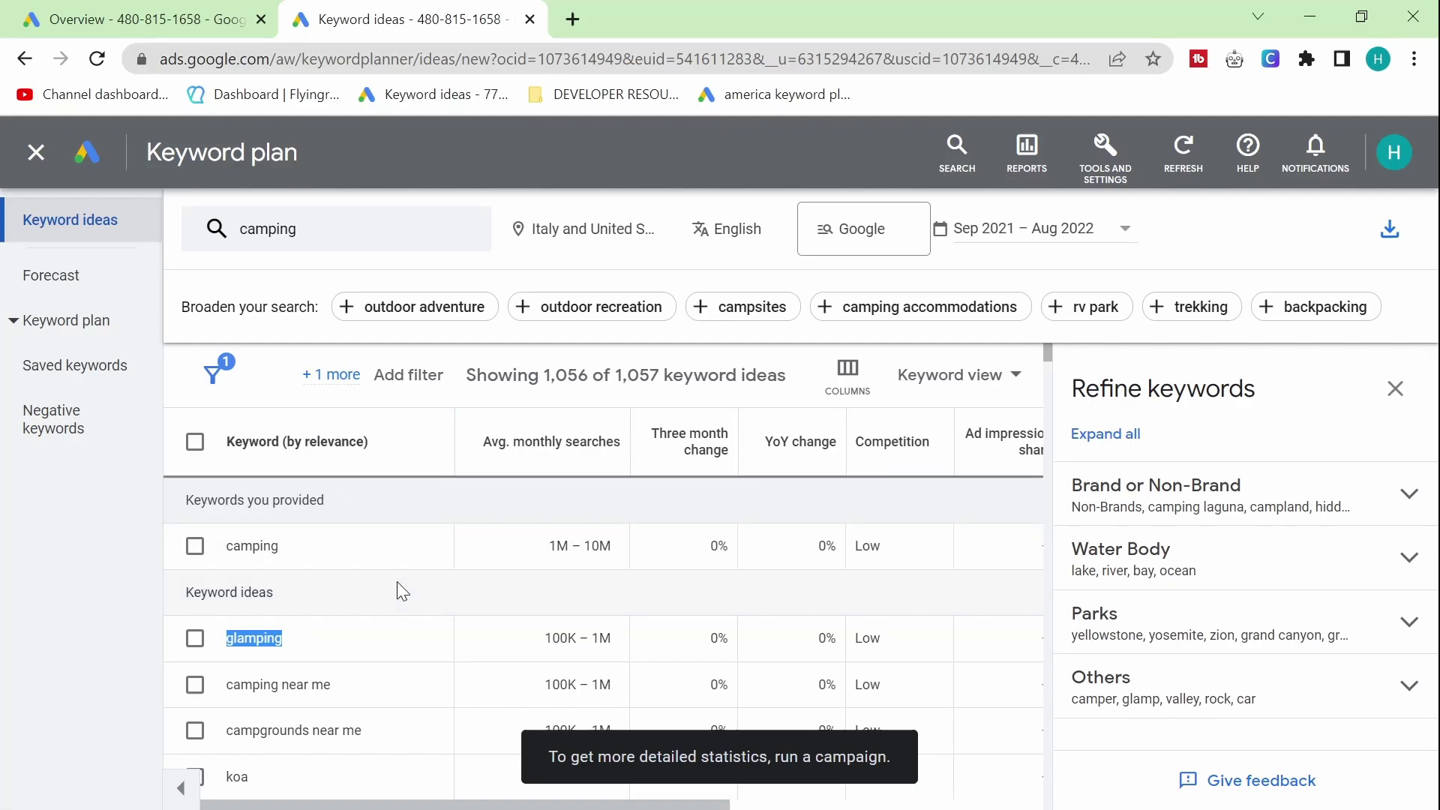
scroll(397, 582, "down", 2)
scroll(403, 592, "down", 4)
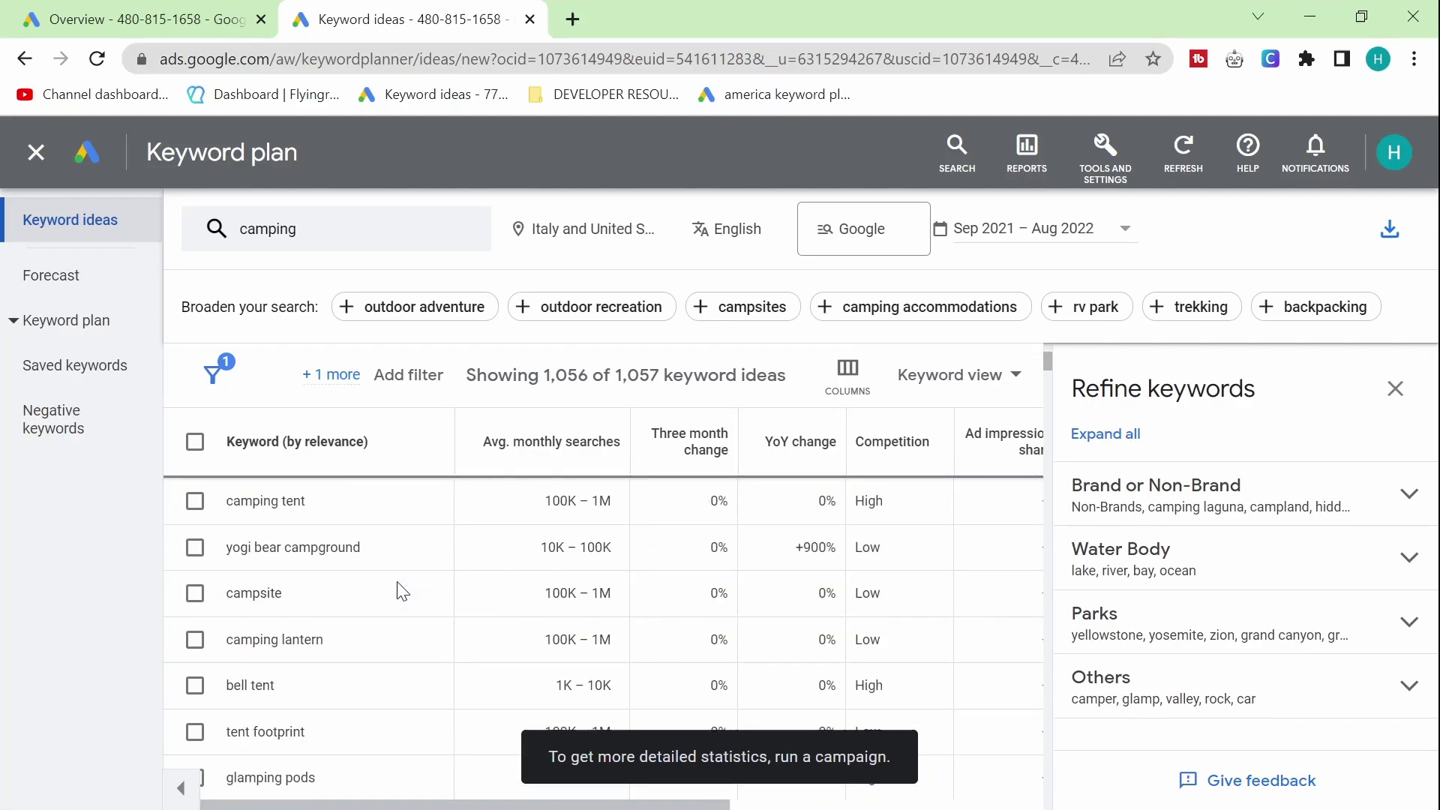
scroll(403, 592, "down", 2)
scroll(397, 589, "down", 2)
scroll(398, 589, "up", 2)
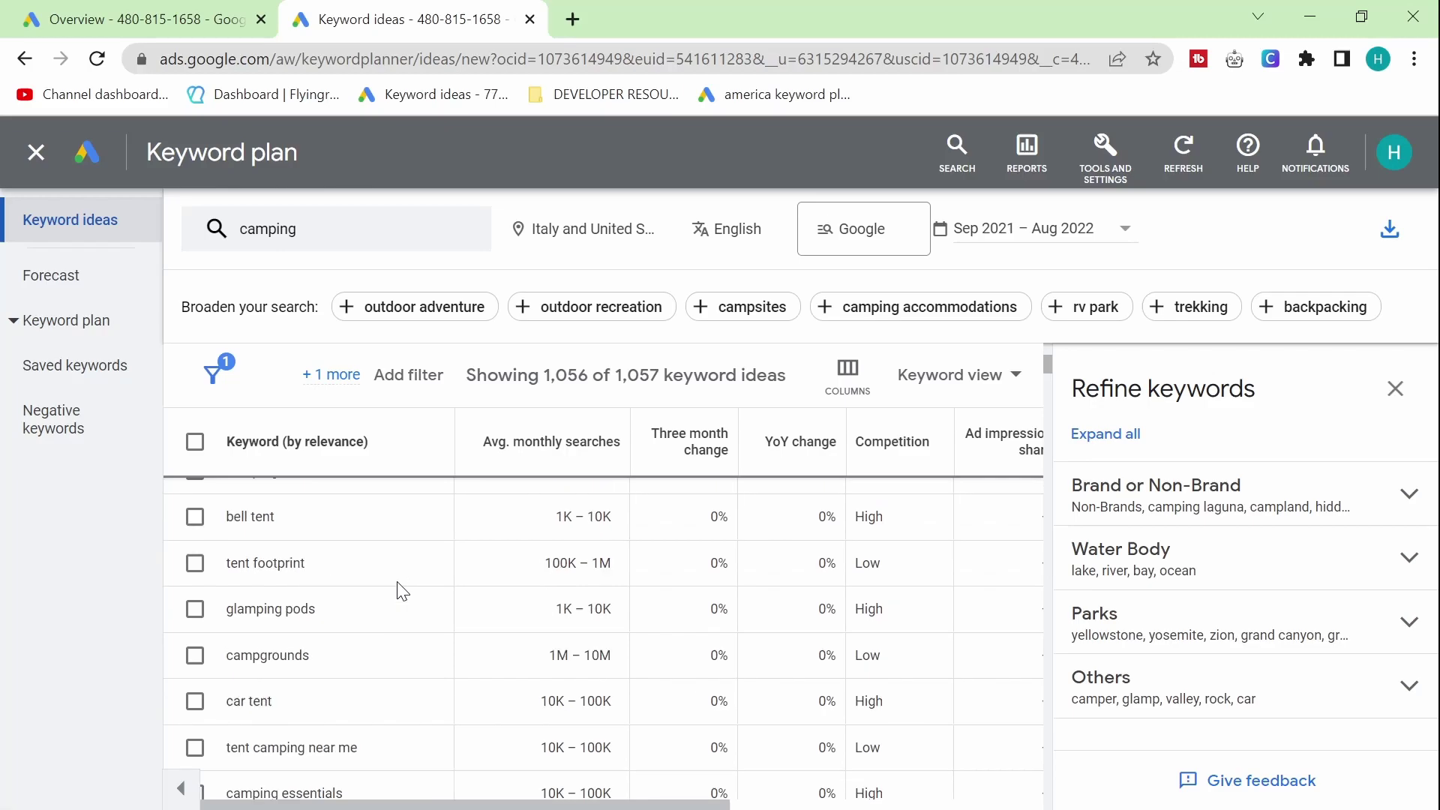
scroll(398, 588, "up", 7)
left_click(665, 459)
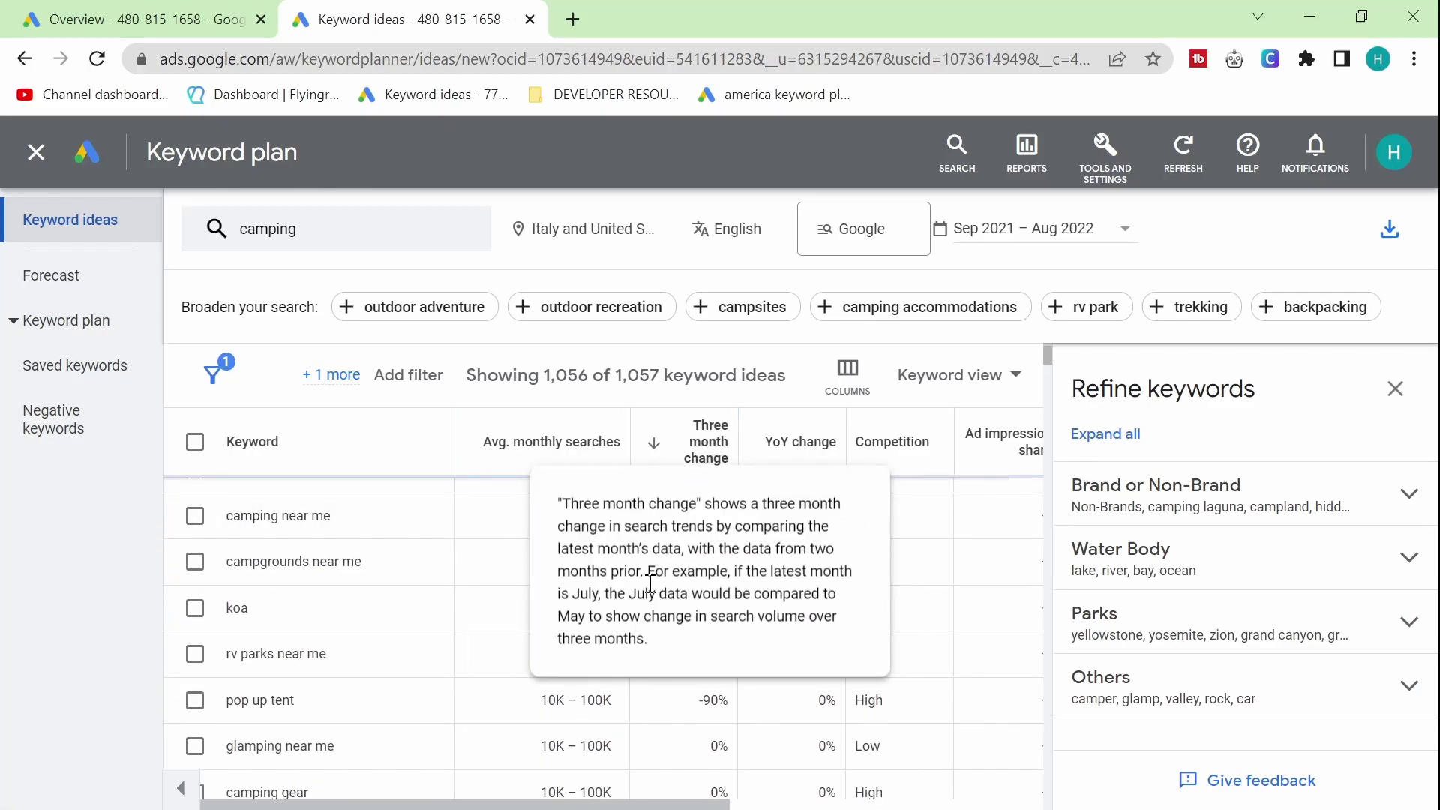
- Select the rising keyword 'north face duffel bag' and enlarge the page
scroll(434, 576, "up", 2)
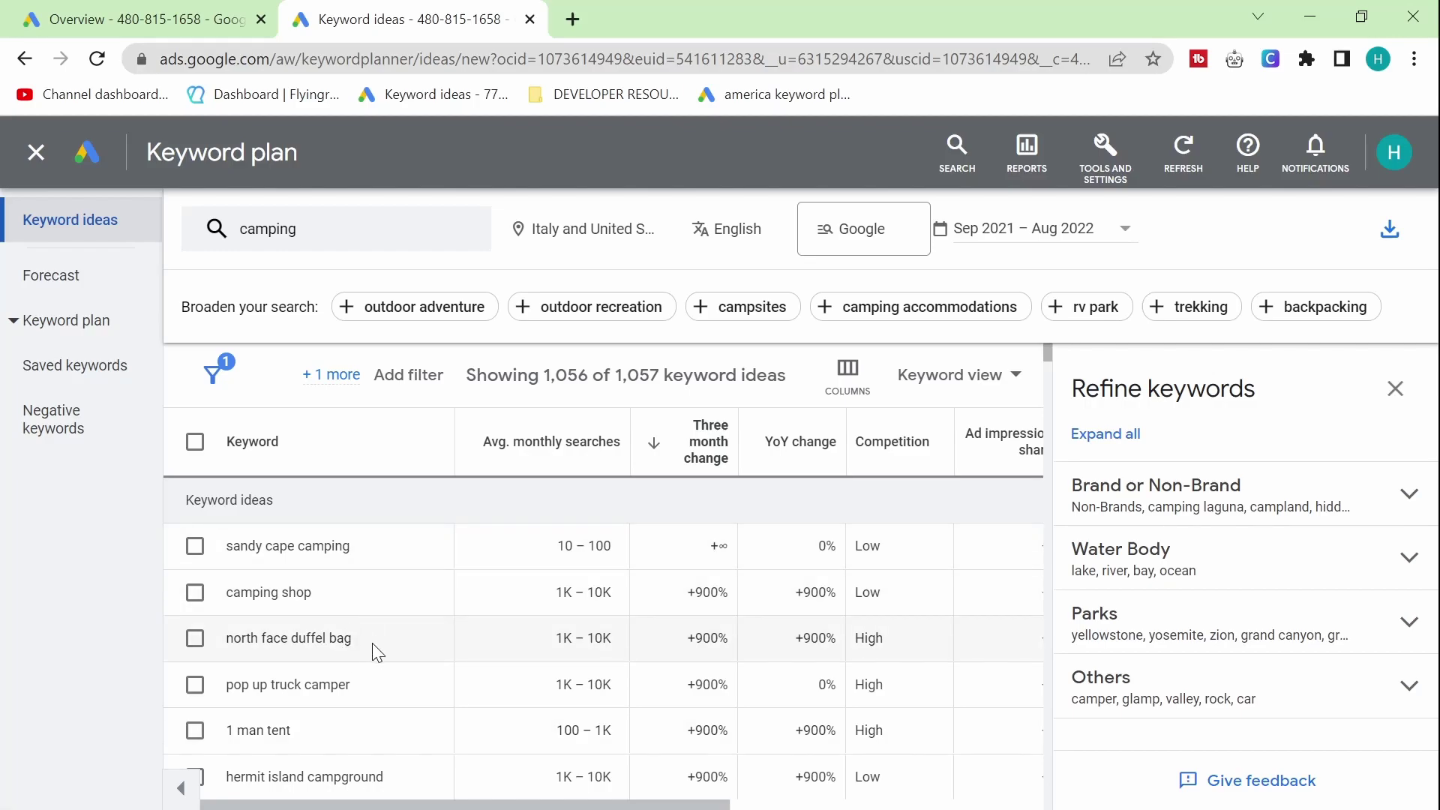
left_click_drag(372, 646, 228, 660)
key("ctrl+c")
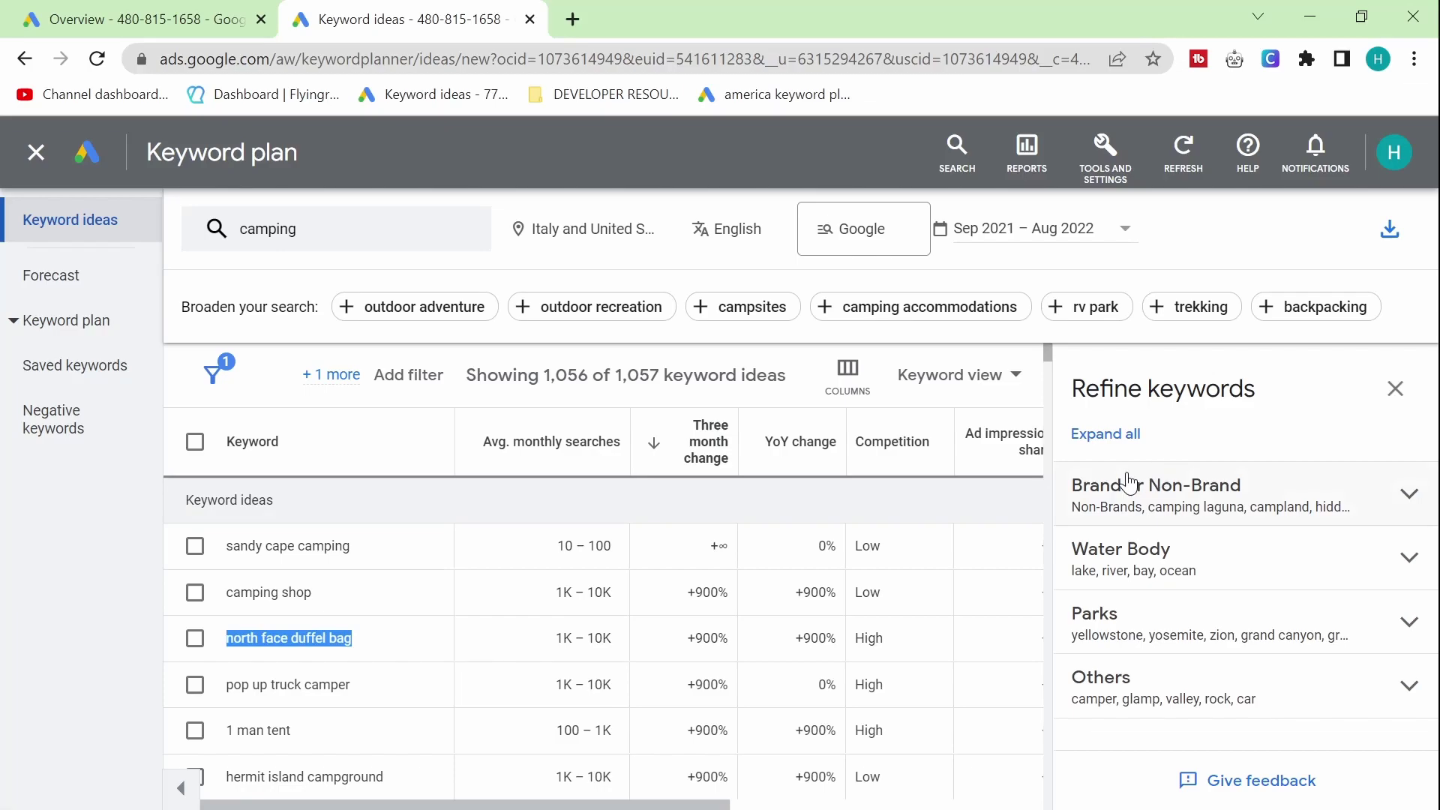
key("ctrl+plus")
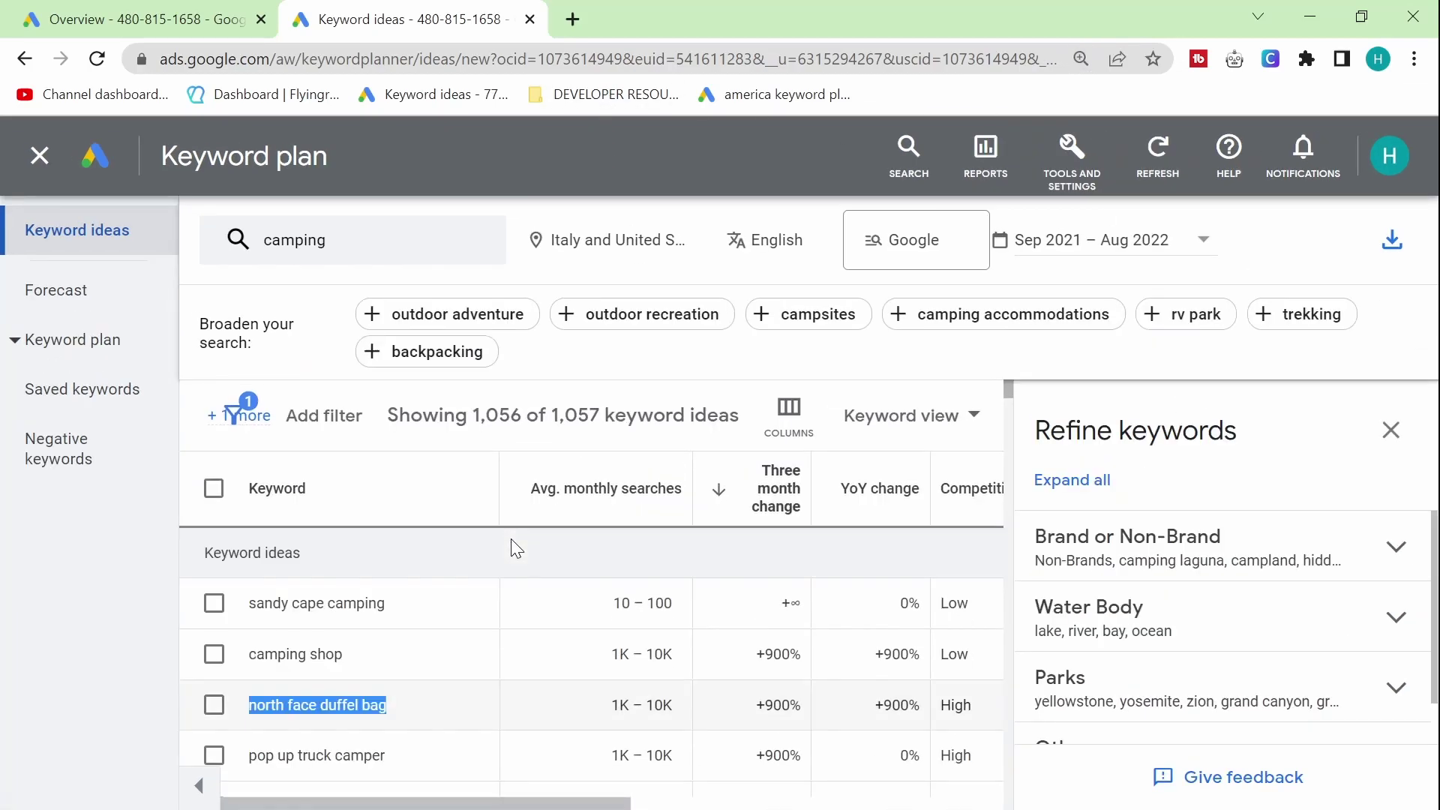
- In a new Google tab, search allintitle:"north face duffel bag"
left_click(575, 20)
type("google.com")
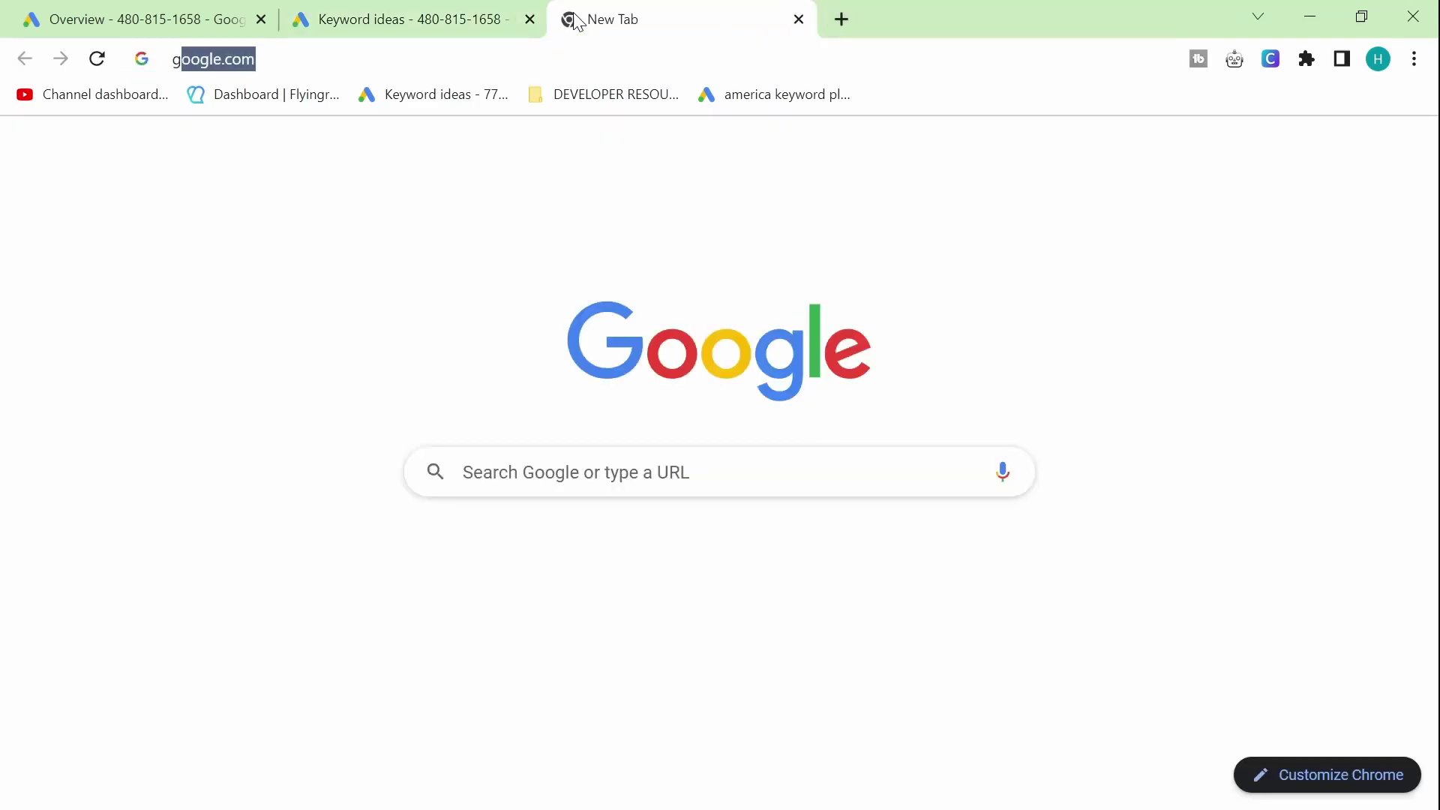
key("Return")
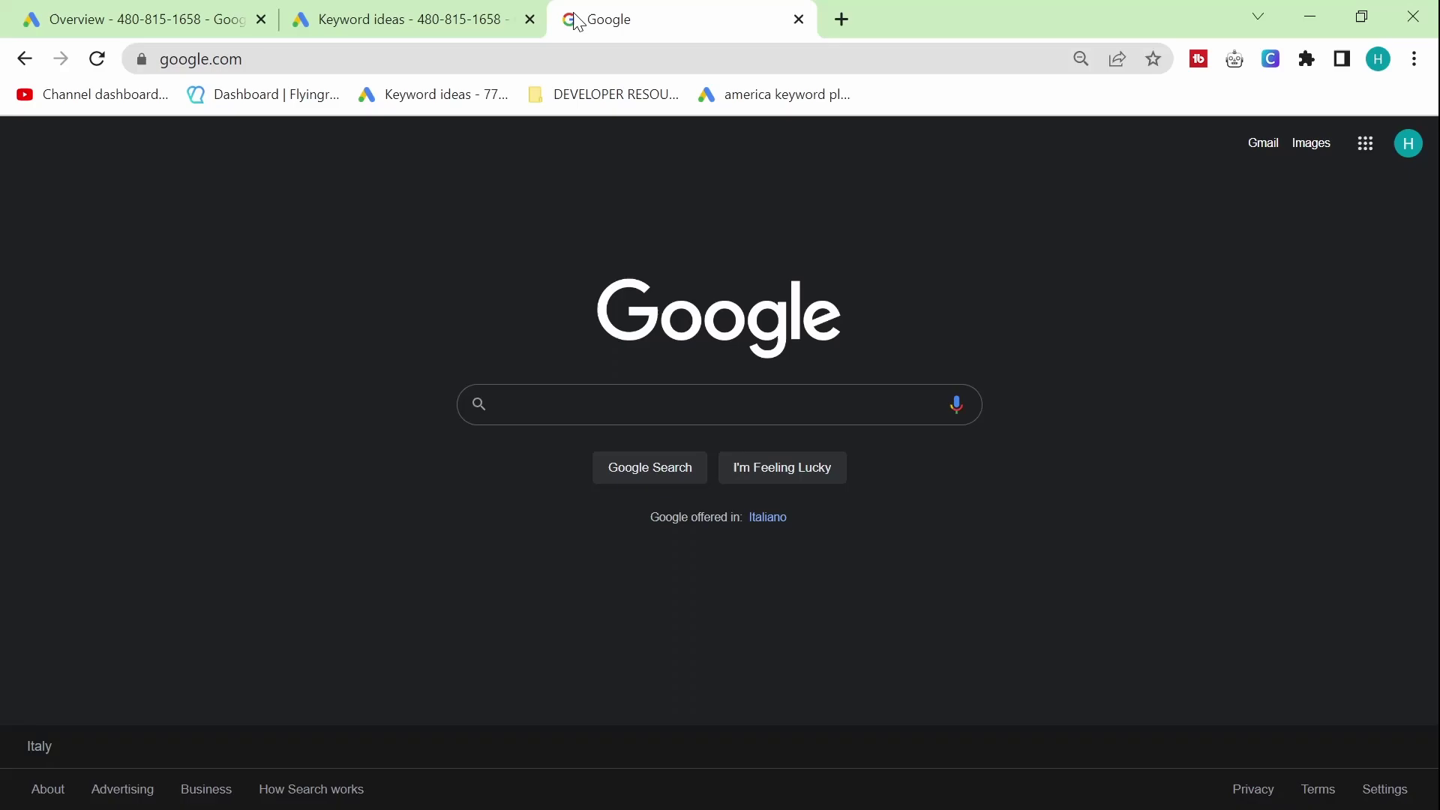
type("allintitle:")
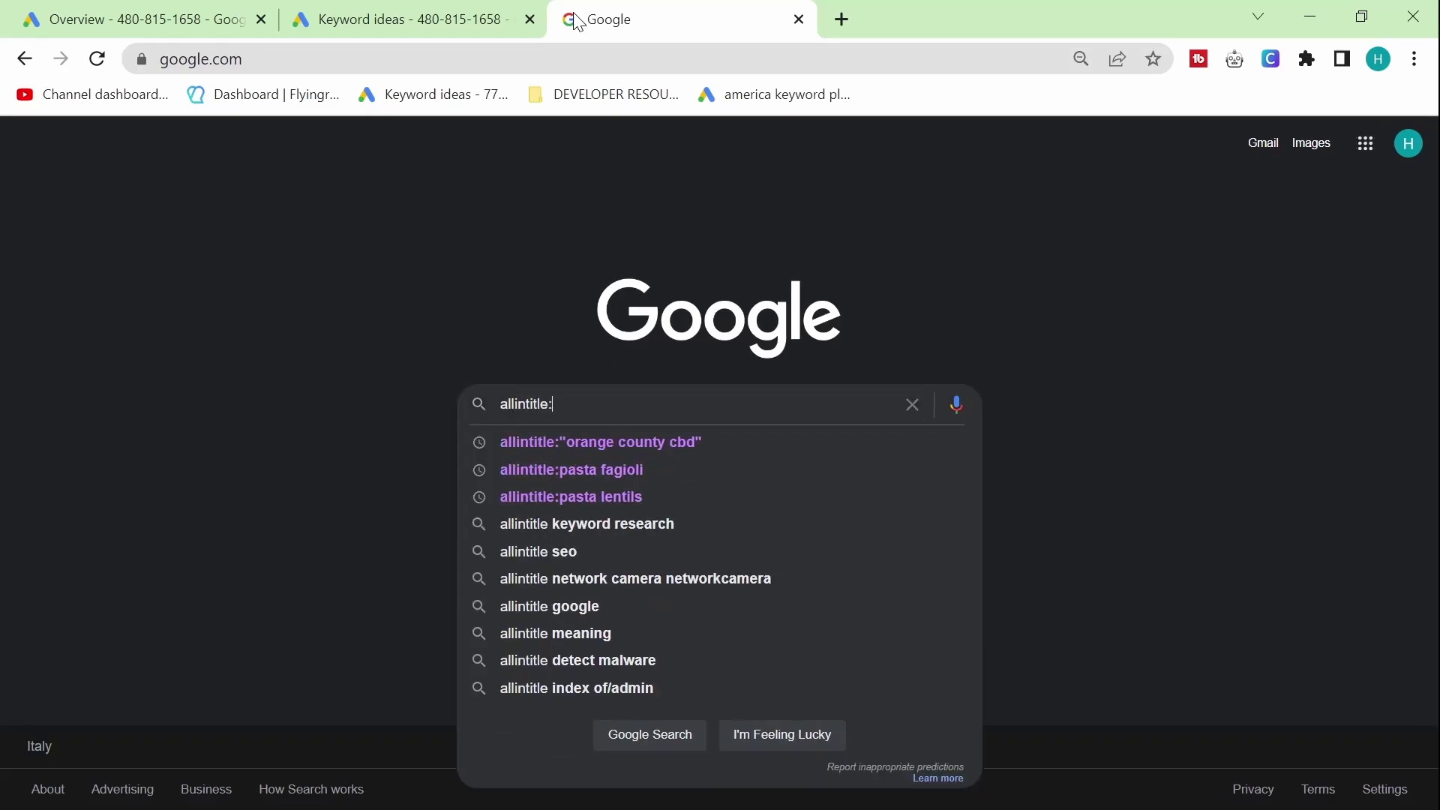
key("ctrl+v")
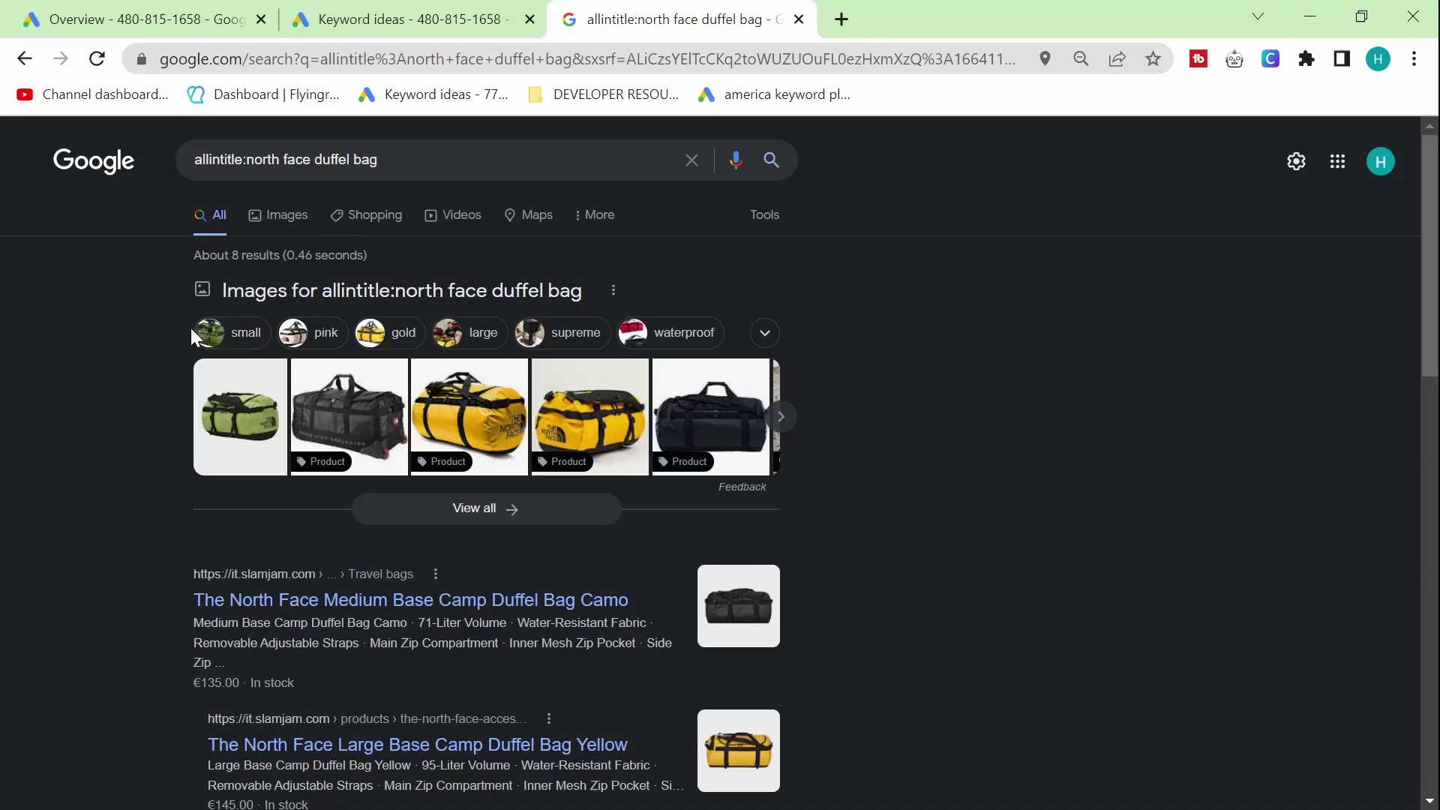
left_click(414, 156)
left_click(245, 161)
type("\"")
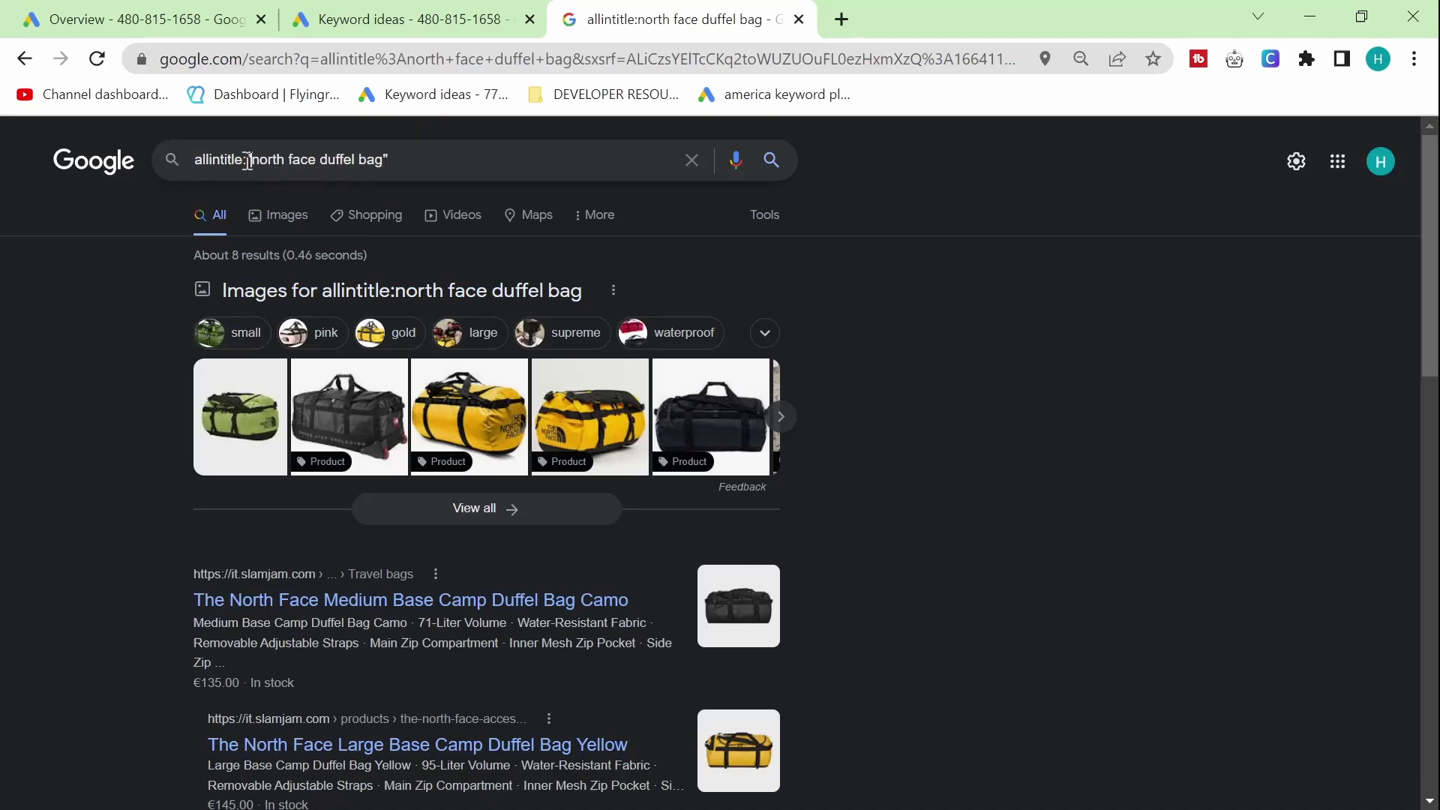
key("Return")
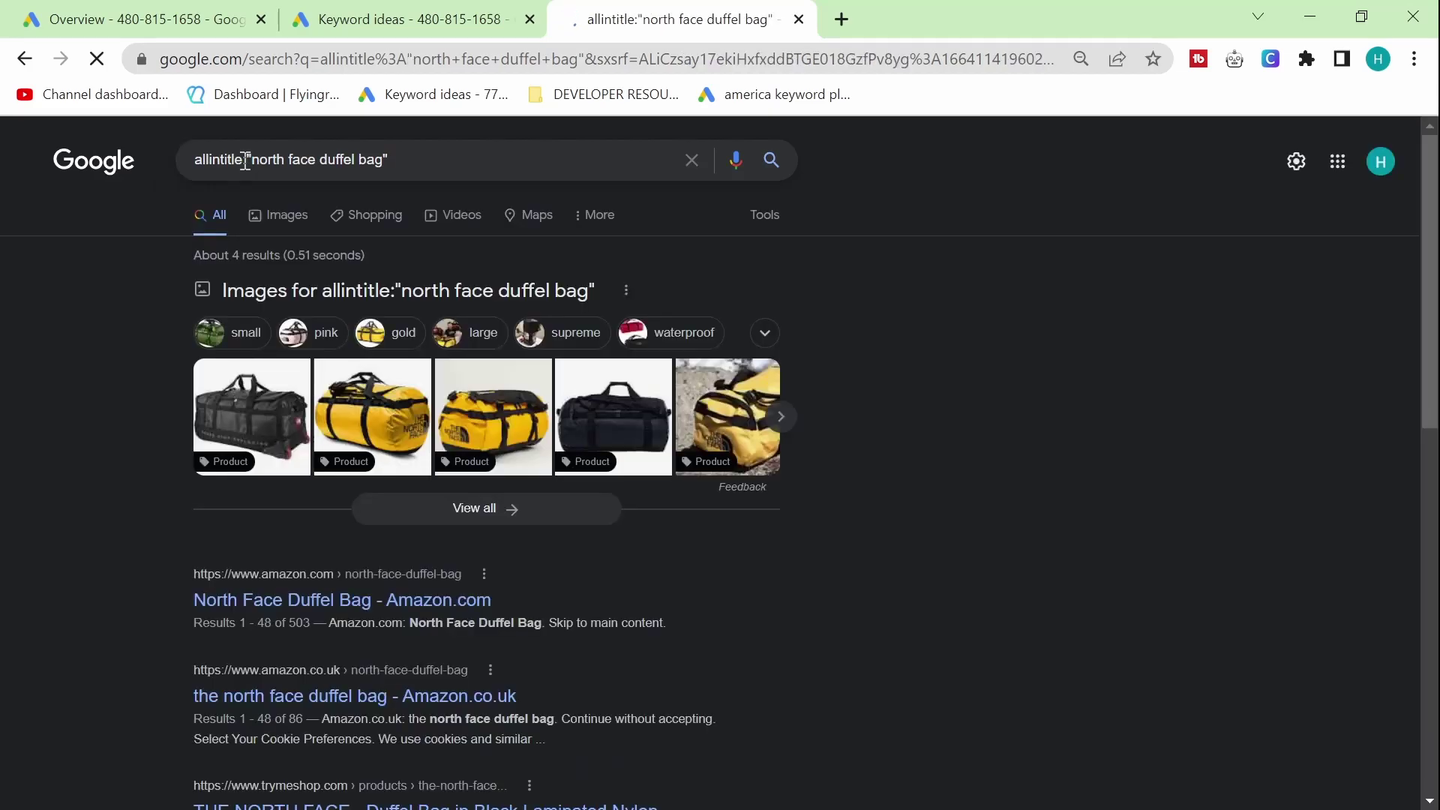
- Change the query to intitle:"north face duffel bag" and search
left_click_drag(248, 166, 64, 168)
type("intitle")
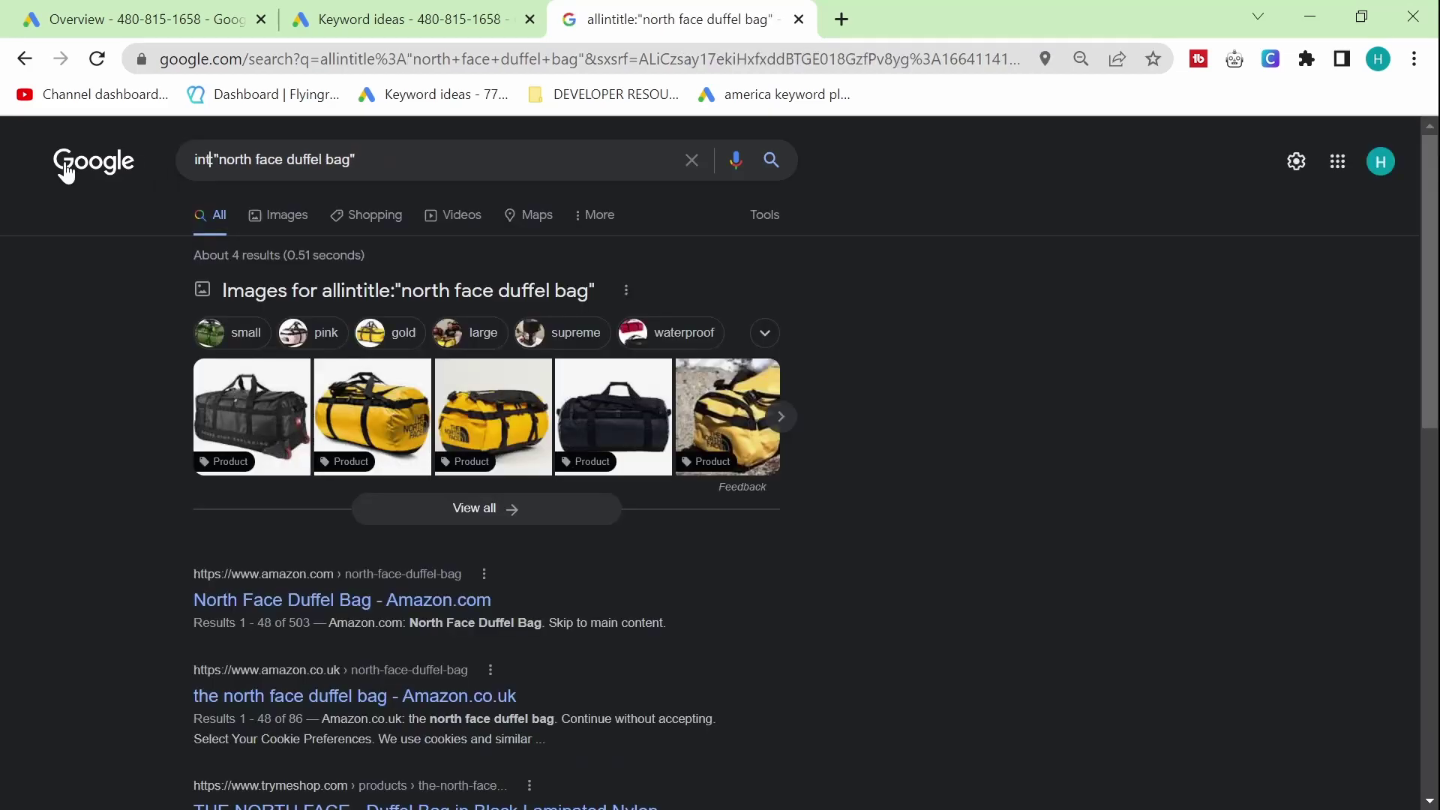
type(":")
key("Return")
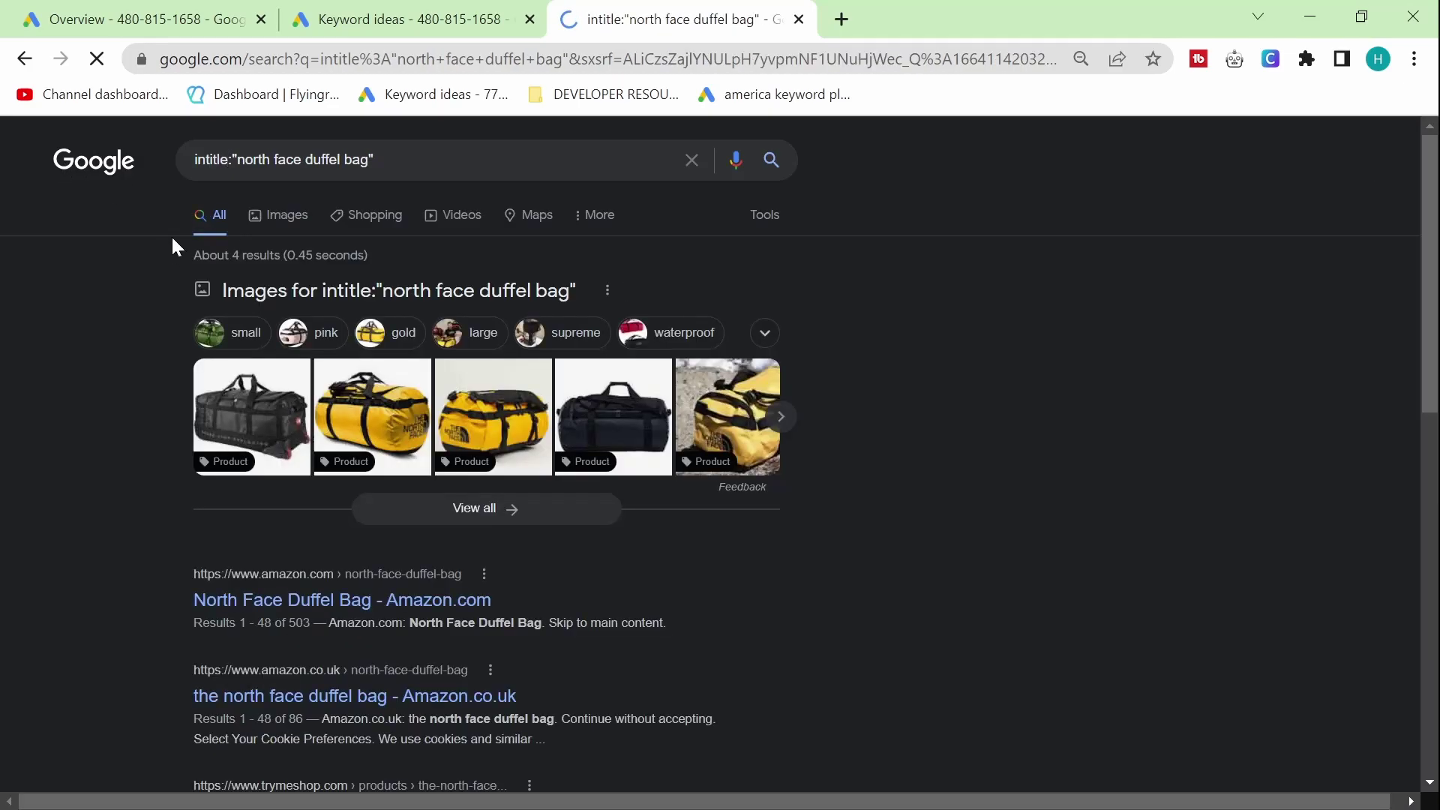
- Remove the quotes to search intitle:north face duffel bag and enlarge the results
left_click(377, 161)
key("BackSpace")
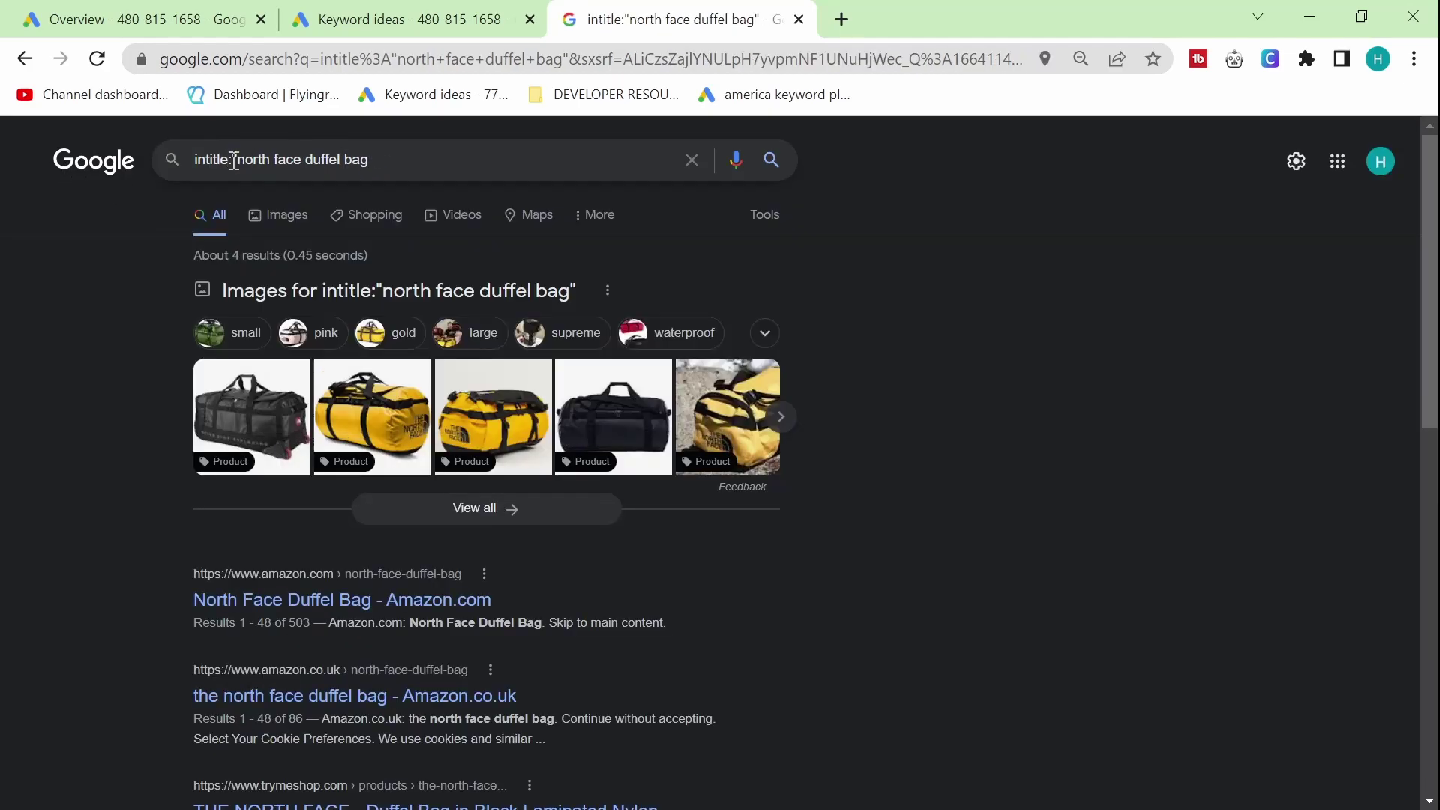
left_click(238, 160)
key("BackSpace")
key("Return")
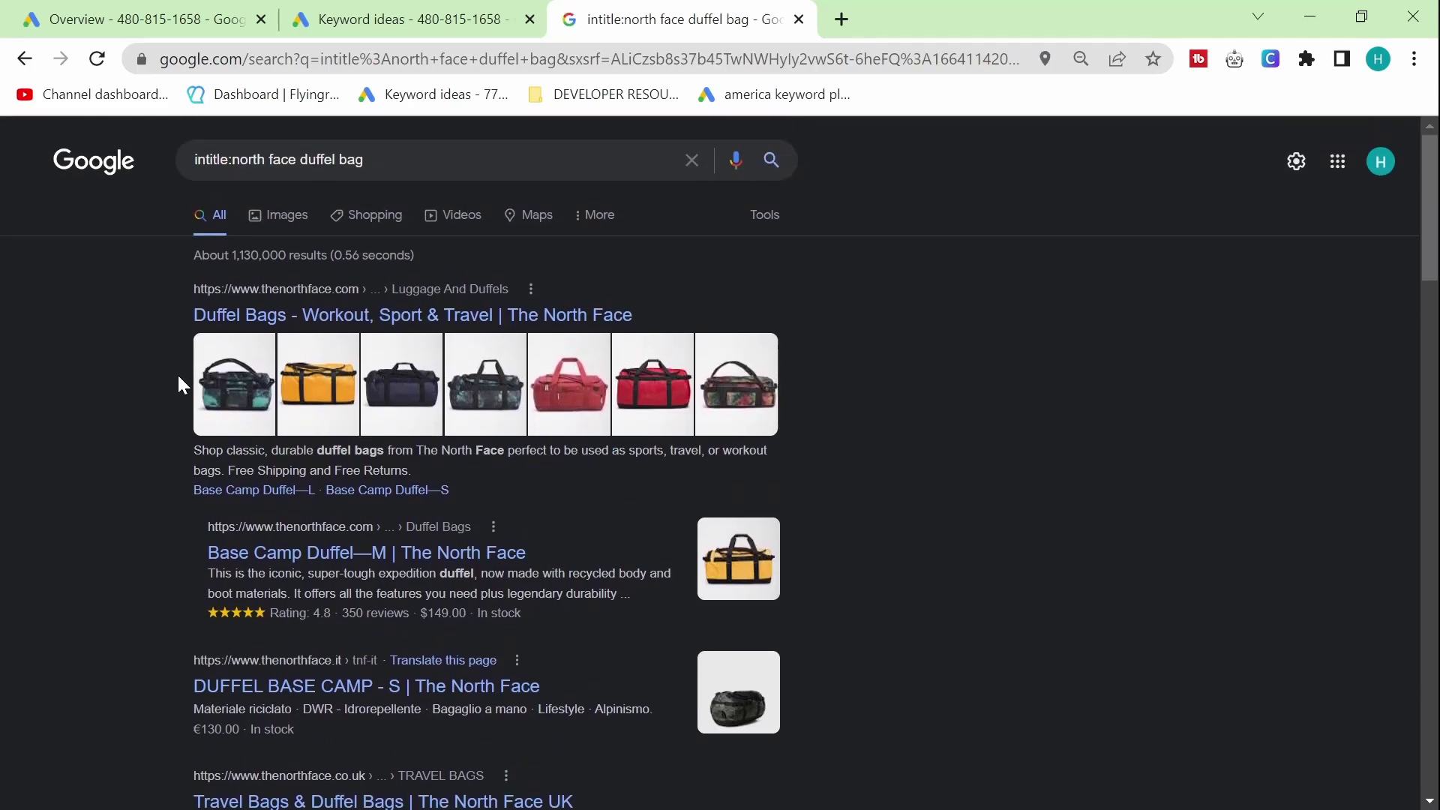
key("ctrl+plus")
key("ctrl+plus")
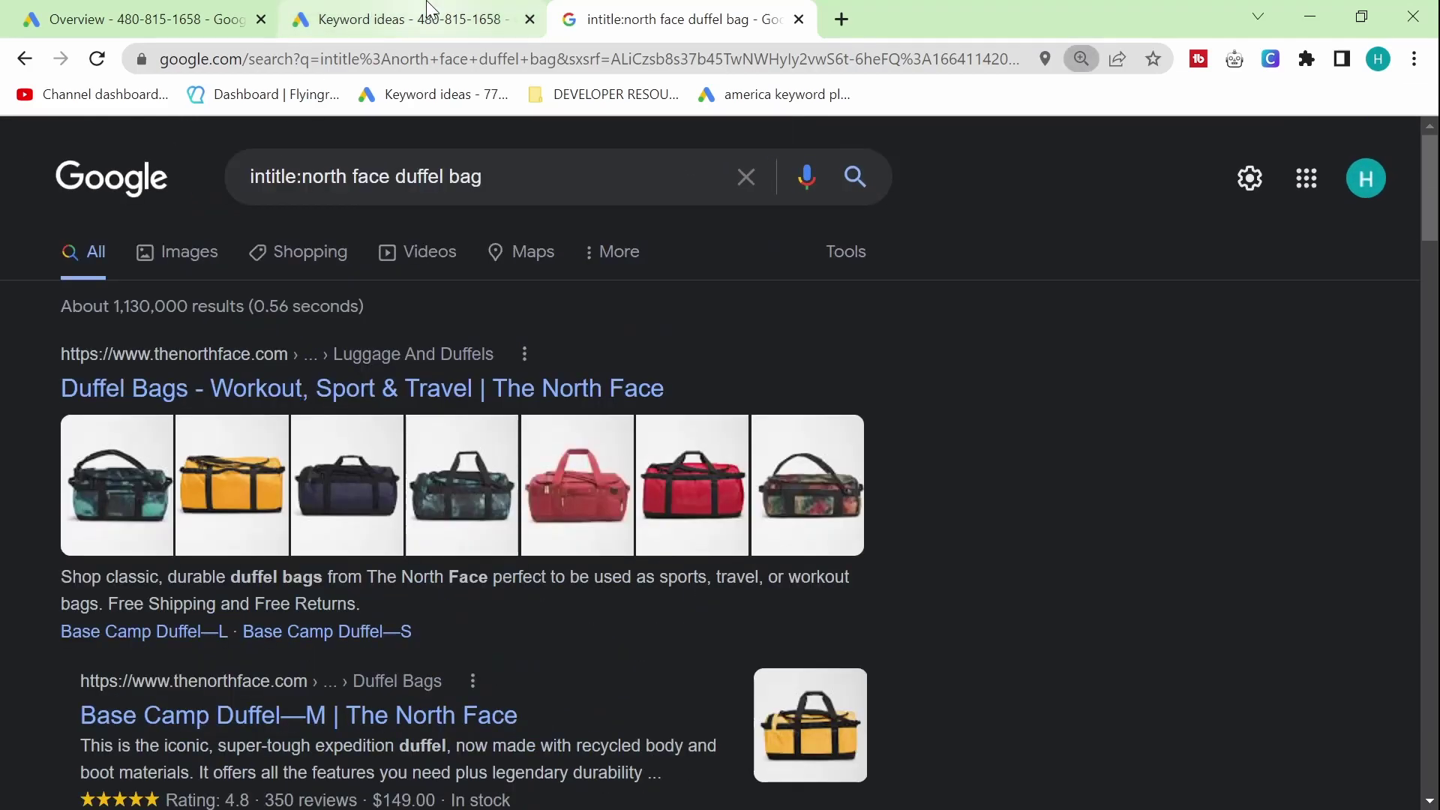
- Copy the keyword 'pop up truck camper' from the Keyword Planner ideas list
left_click(409, 19)
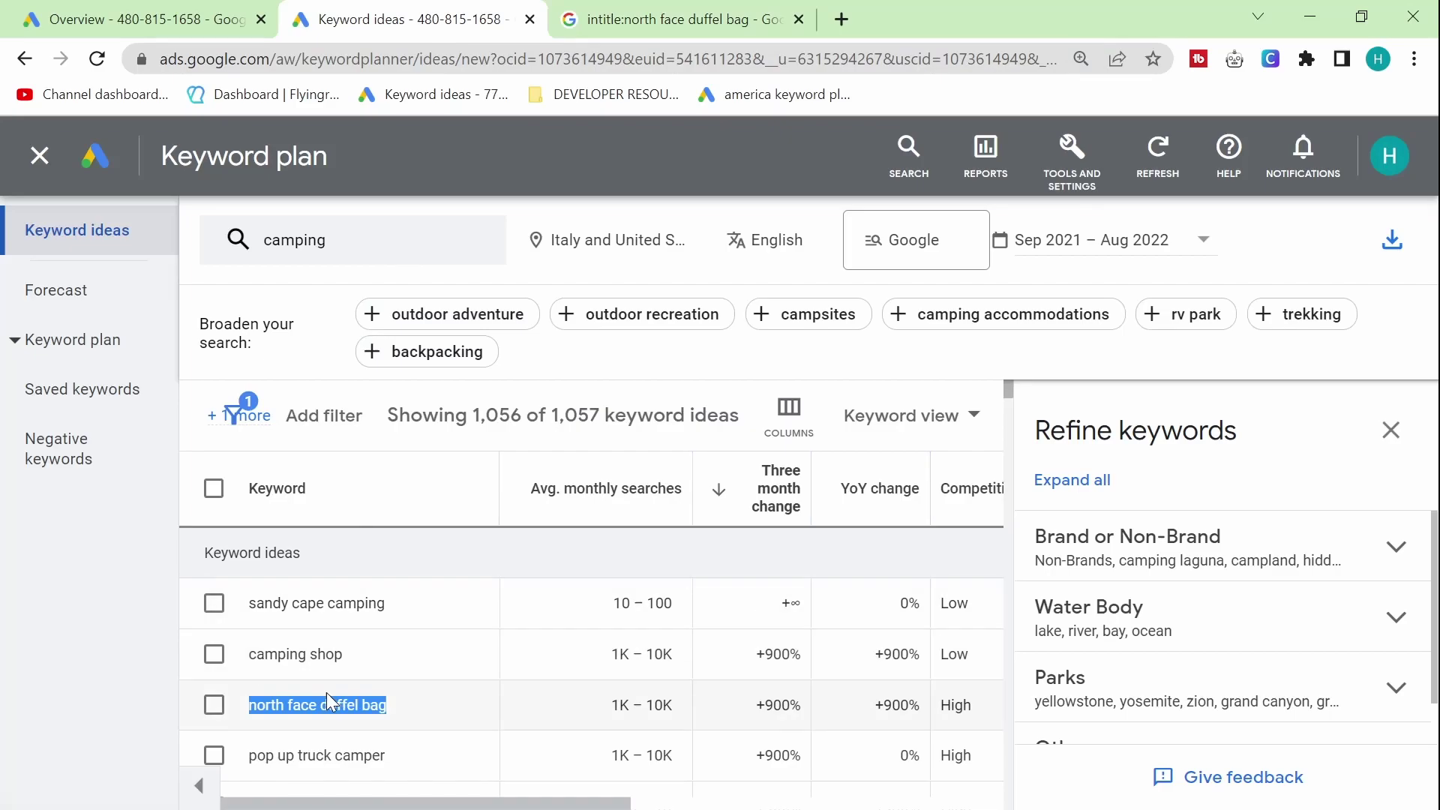
left_click(359, 726)
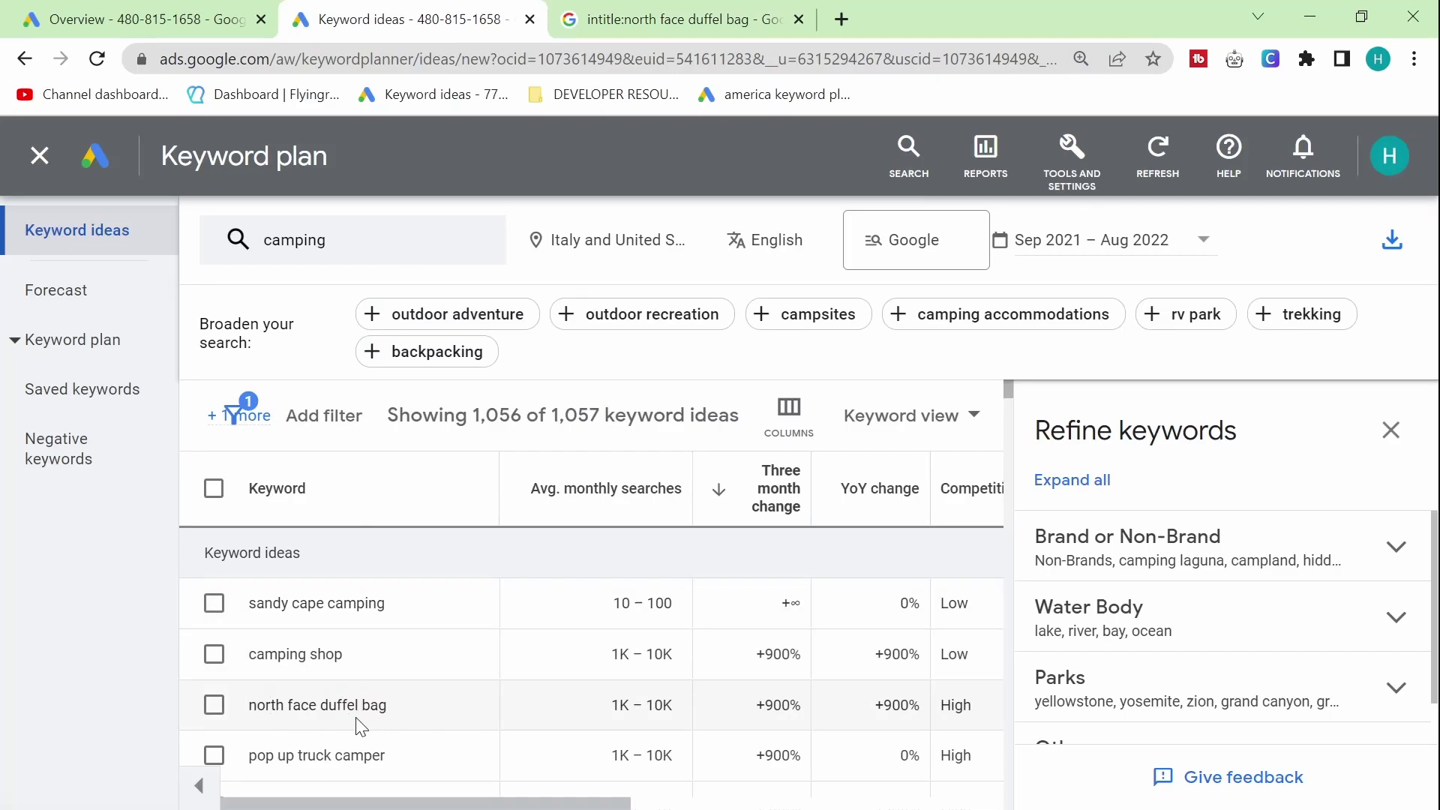
left_click_drag(397, 707, 242, 713)
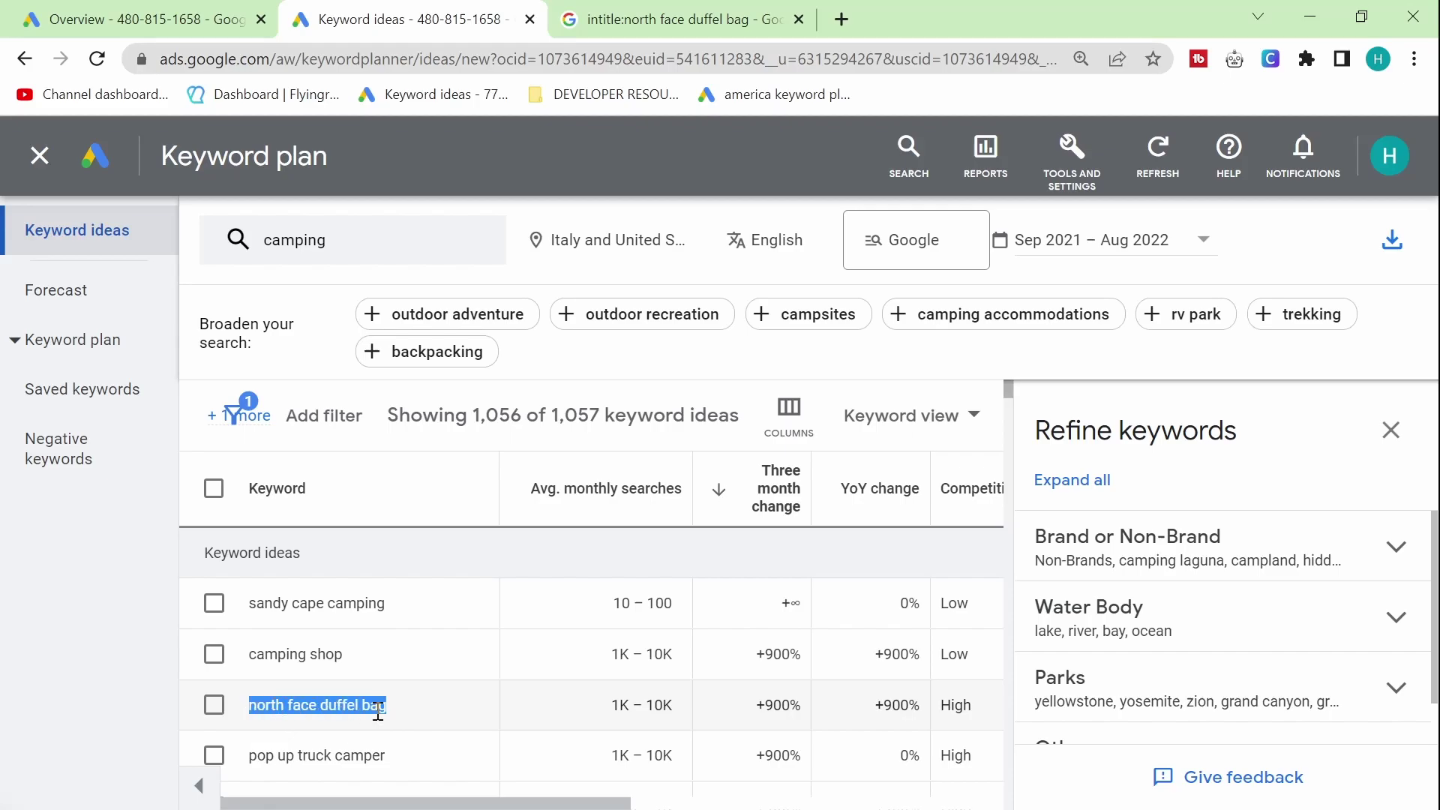
scroll(386, 721, "down", 2)
scroll(399, 709, "up", 2)
left_click_drag(396, 750, 233, 757)
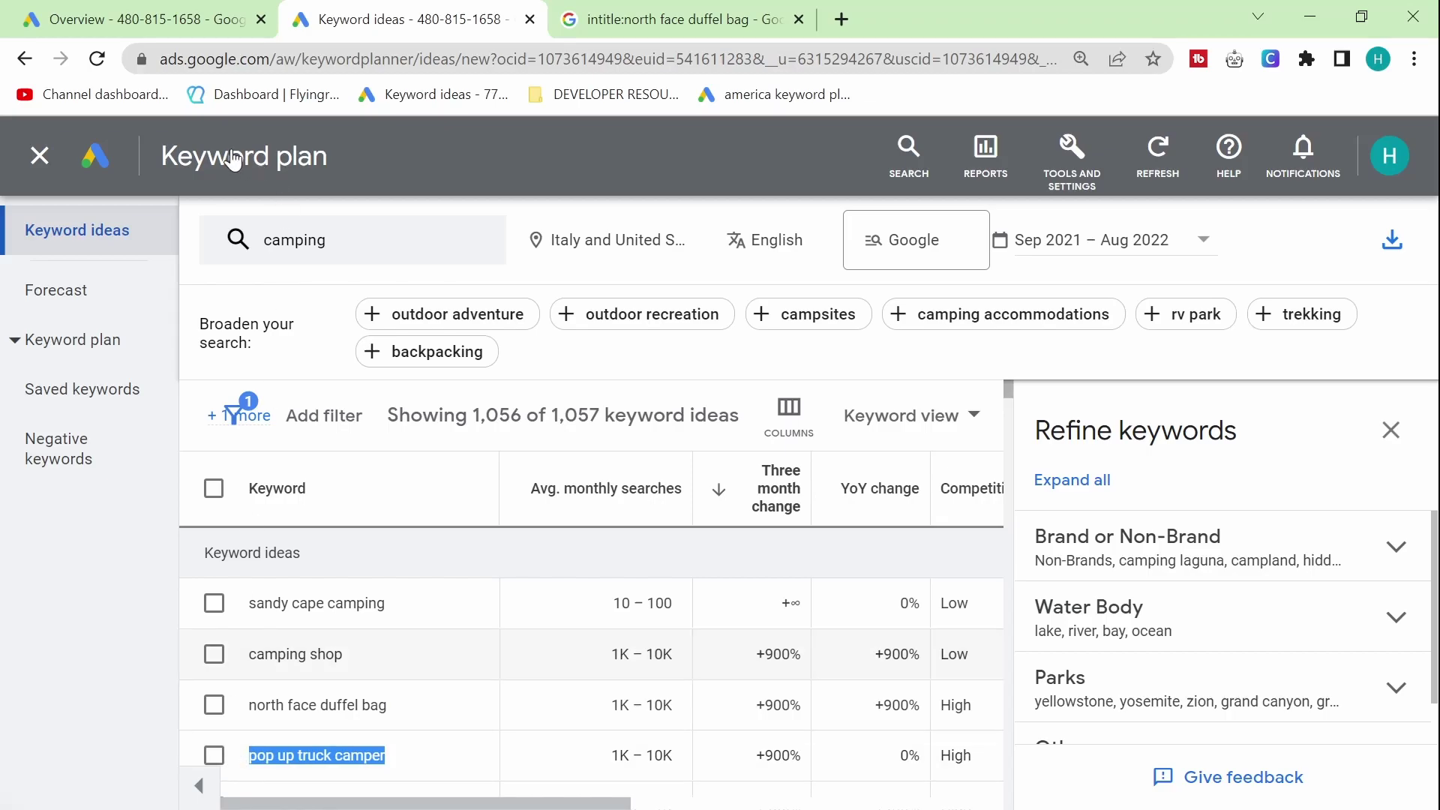
key("ctrl+c")
- Replace the Google query with 'pop up truck camper' and search
left_click(637, 19)
triple_click(450, 176)
key("ctrl+v")
key("Return")
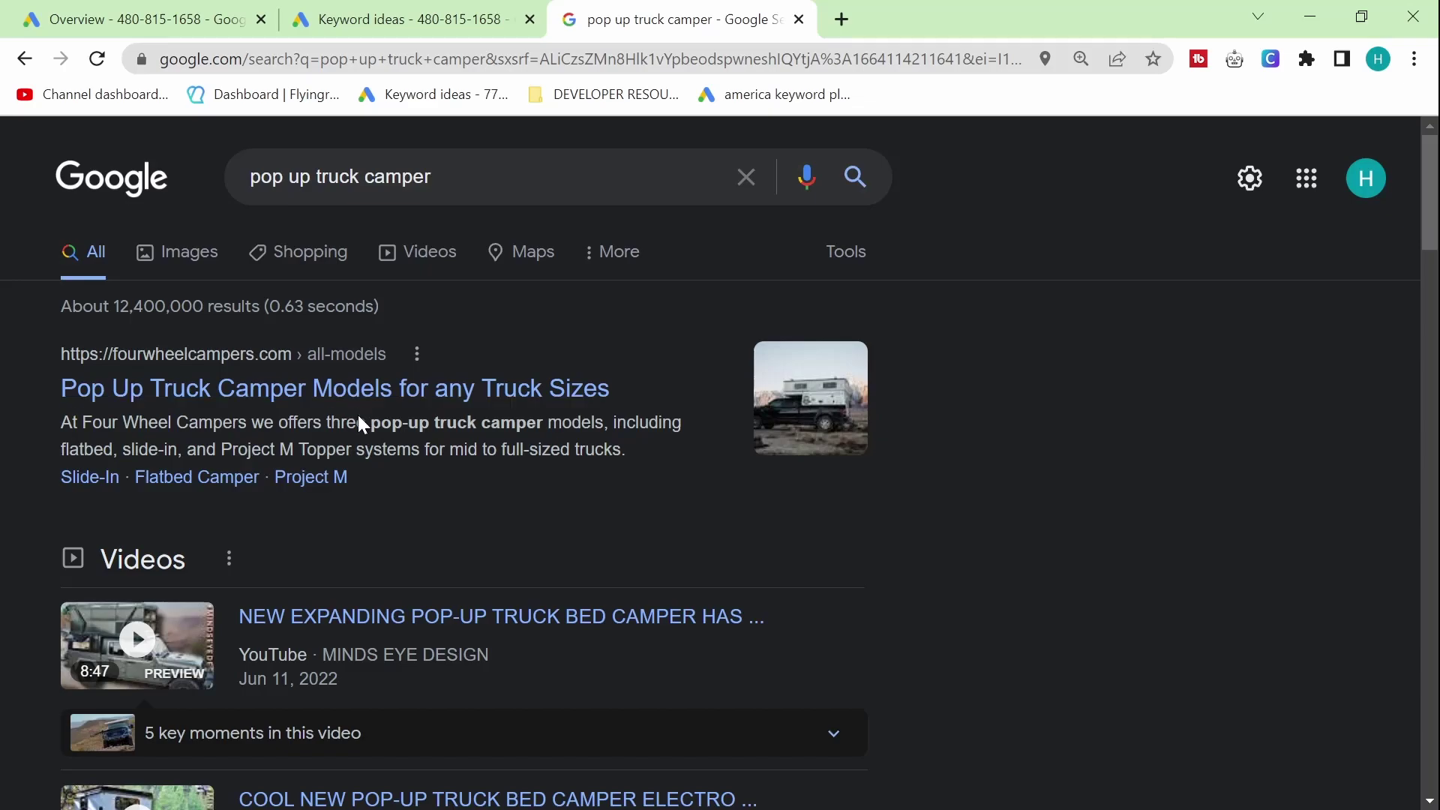
- Open the first result in the background and search 'pop up truck camper amazon', passing the robot check
middle_click(379, 391)
scroll(509, 454, "down", 8)
key("ctrl+f")
type("amazon")
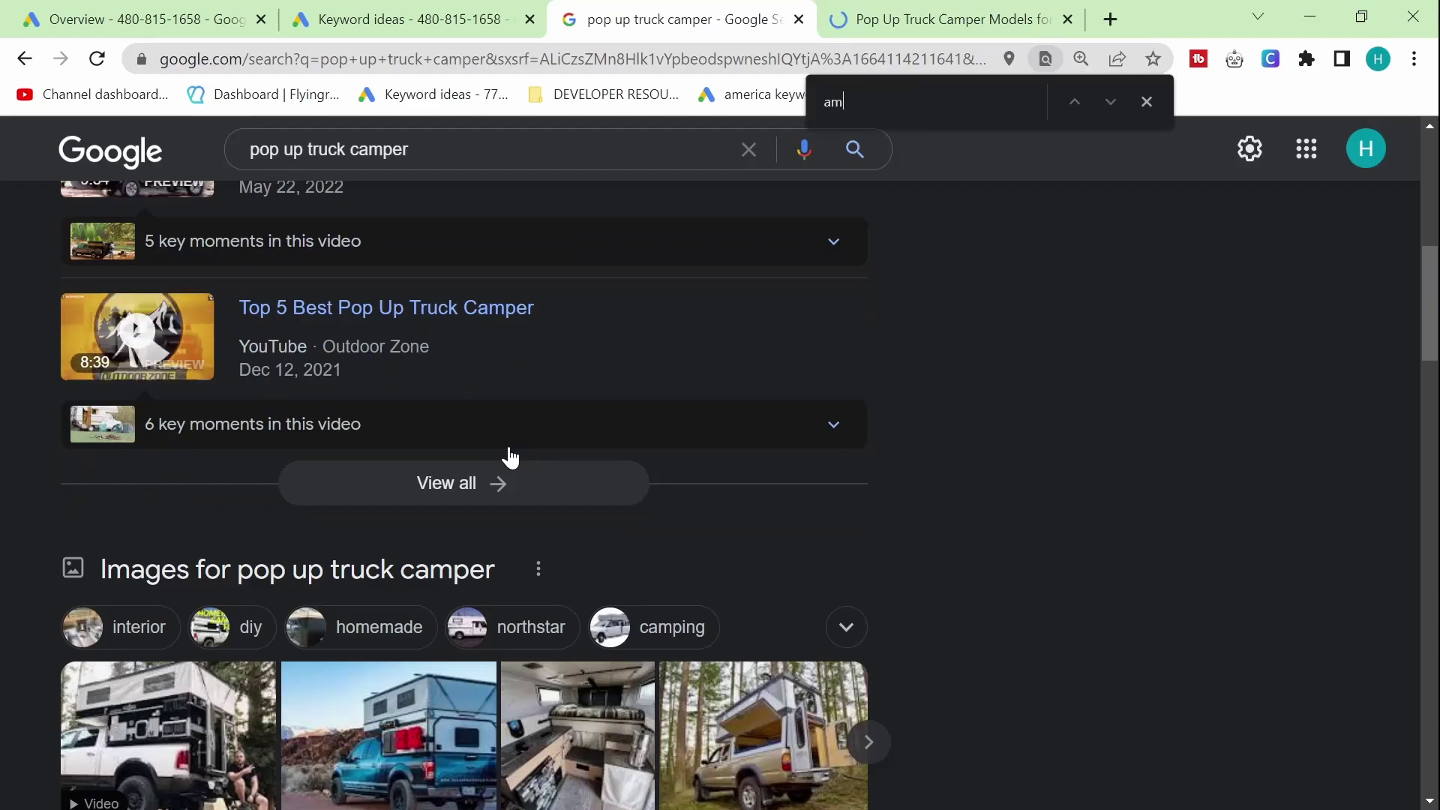
left_click(469, 132)
type("amazon")
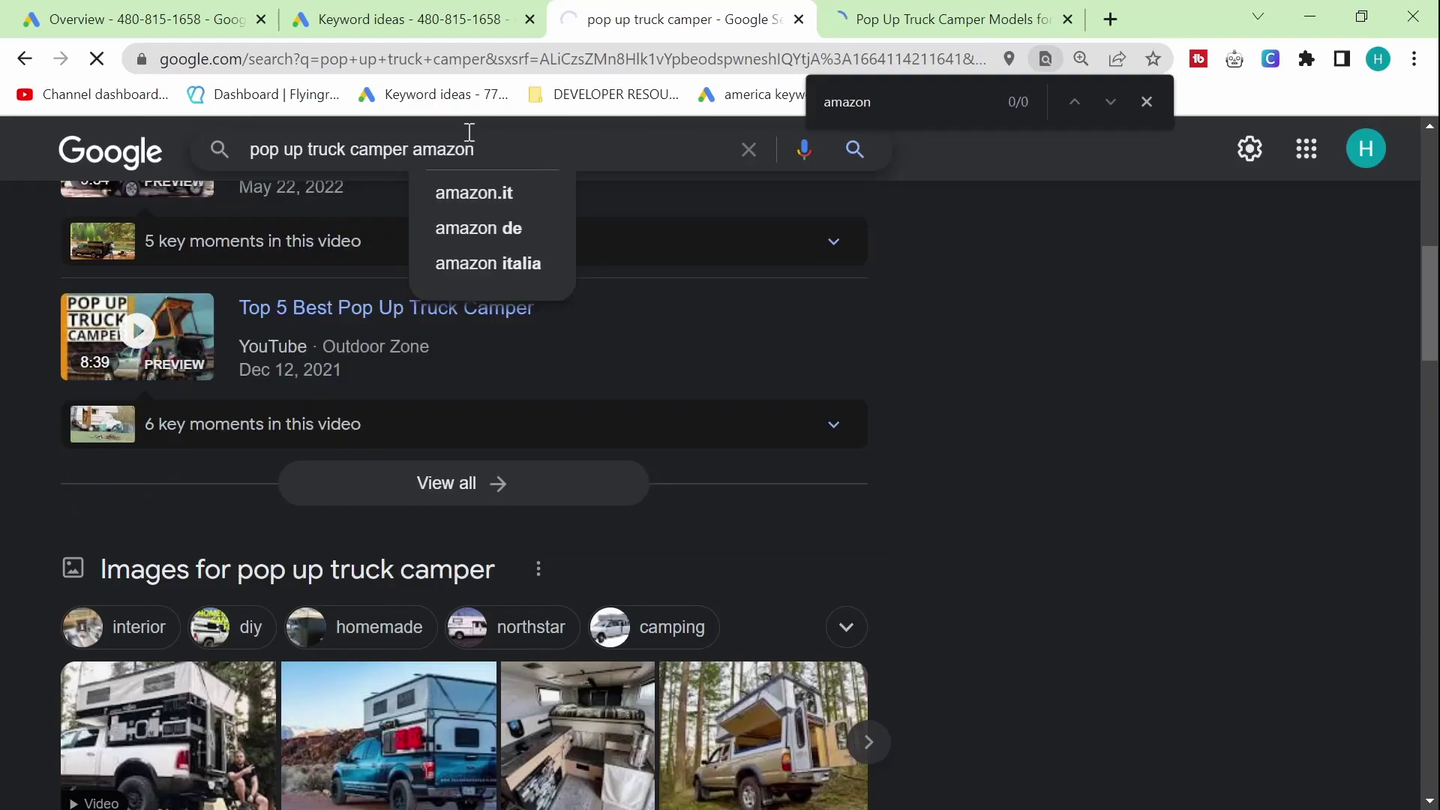
key("Return")
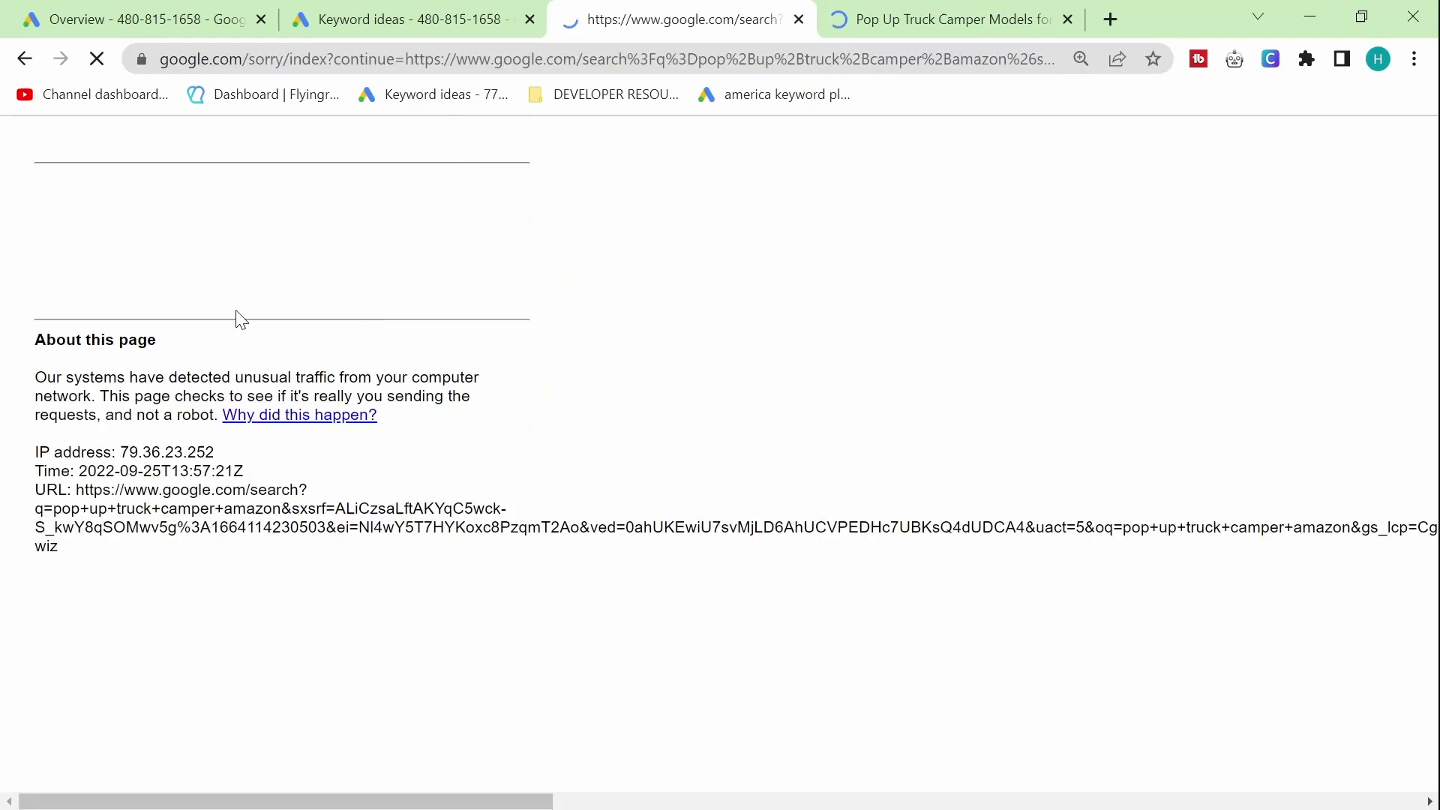
left_click(73, 254)
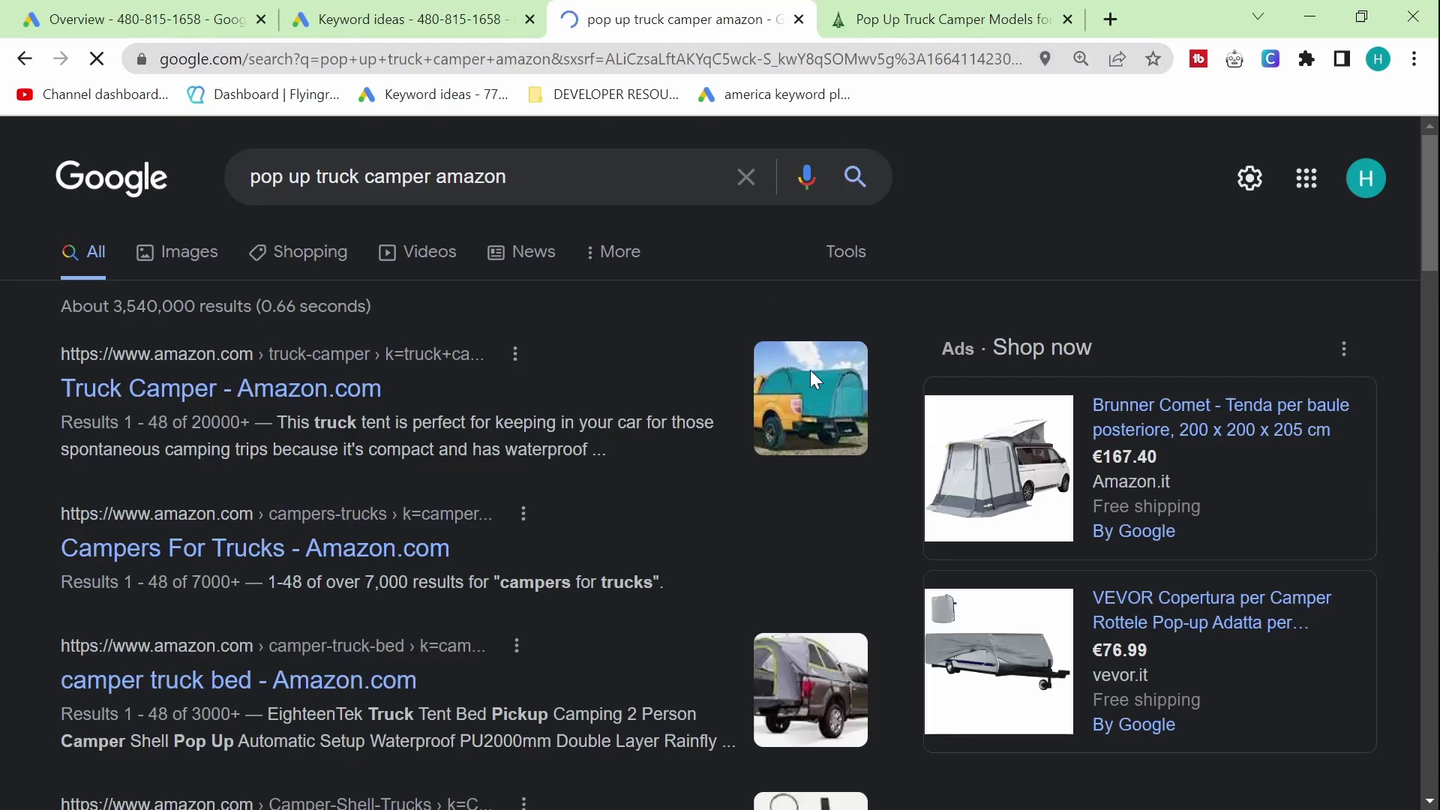
- Select the first Amazon result's text, then browse the Four Wheel Campers models page
left_click_drag(34, 386, 432, 450)
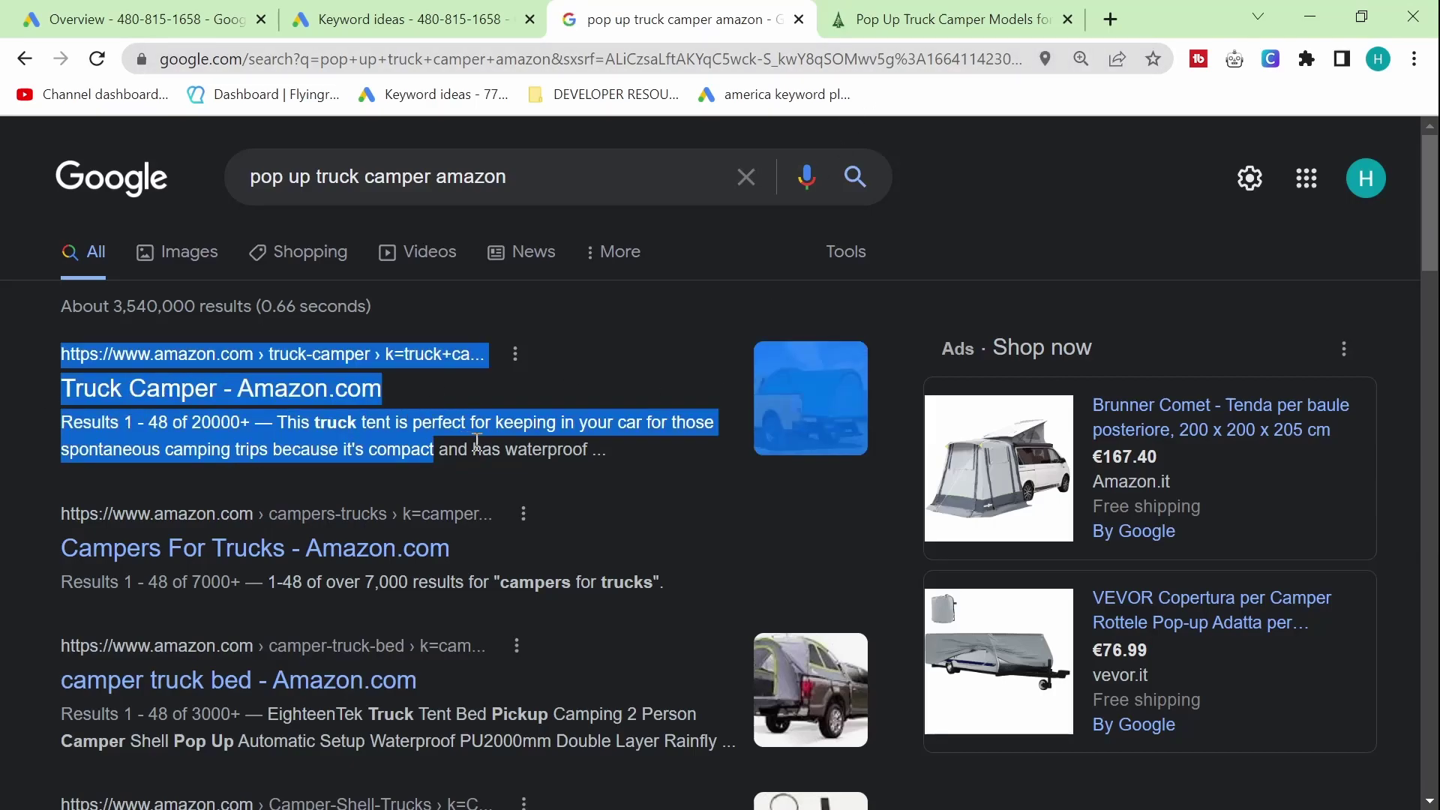
left_click(890, 6)
scroll(640, 367, "down", 8)
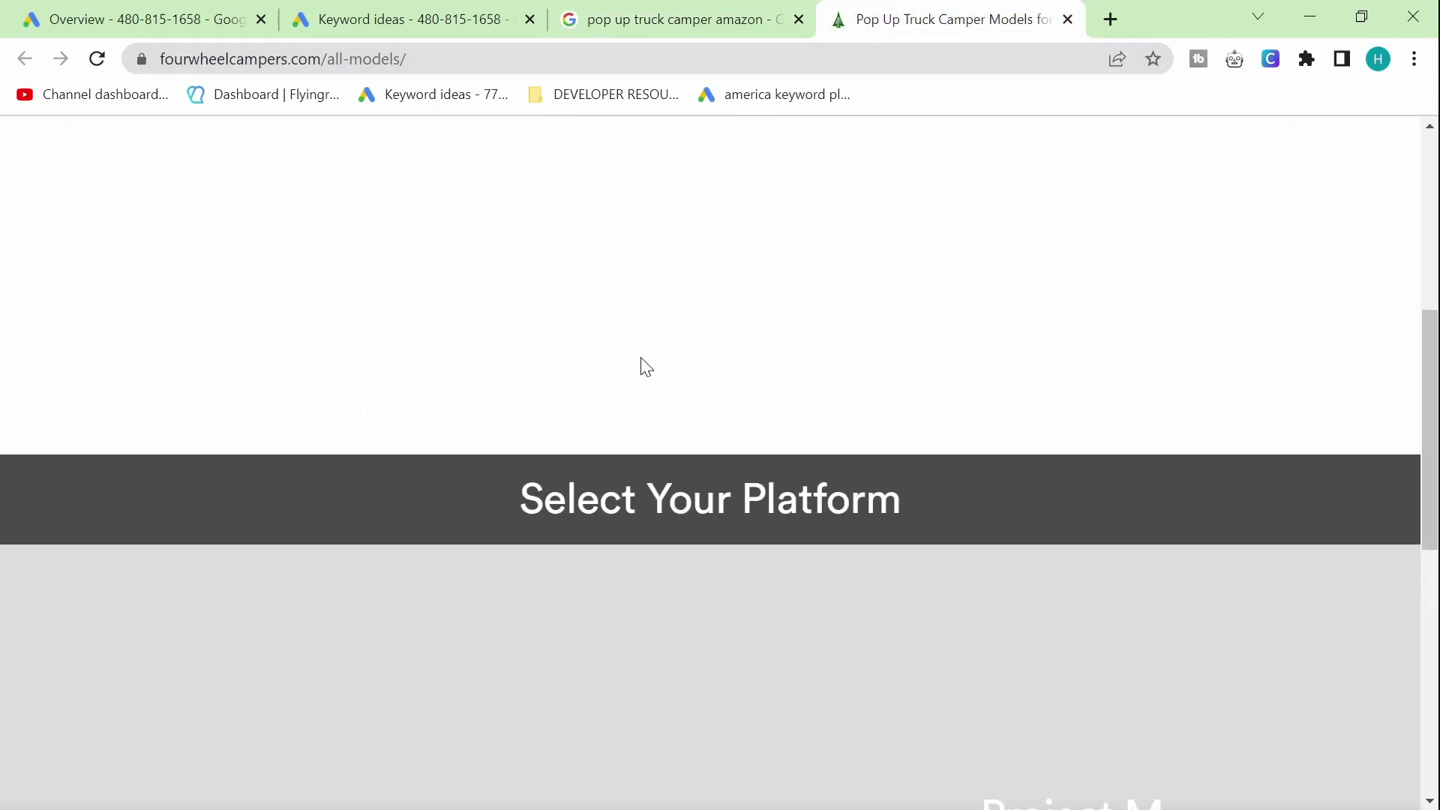
scroll(641, 359, "up", 4)
scroll(642, 360, "up", 2)
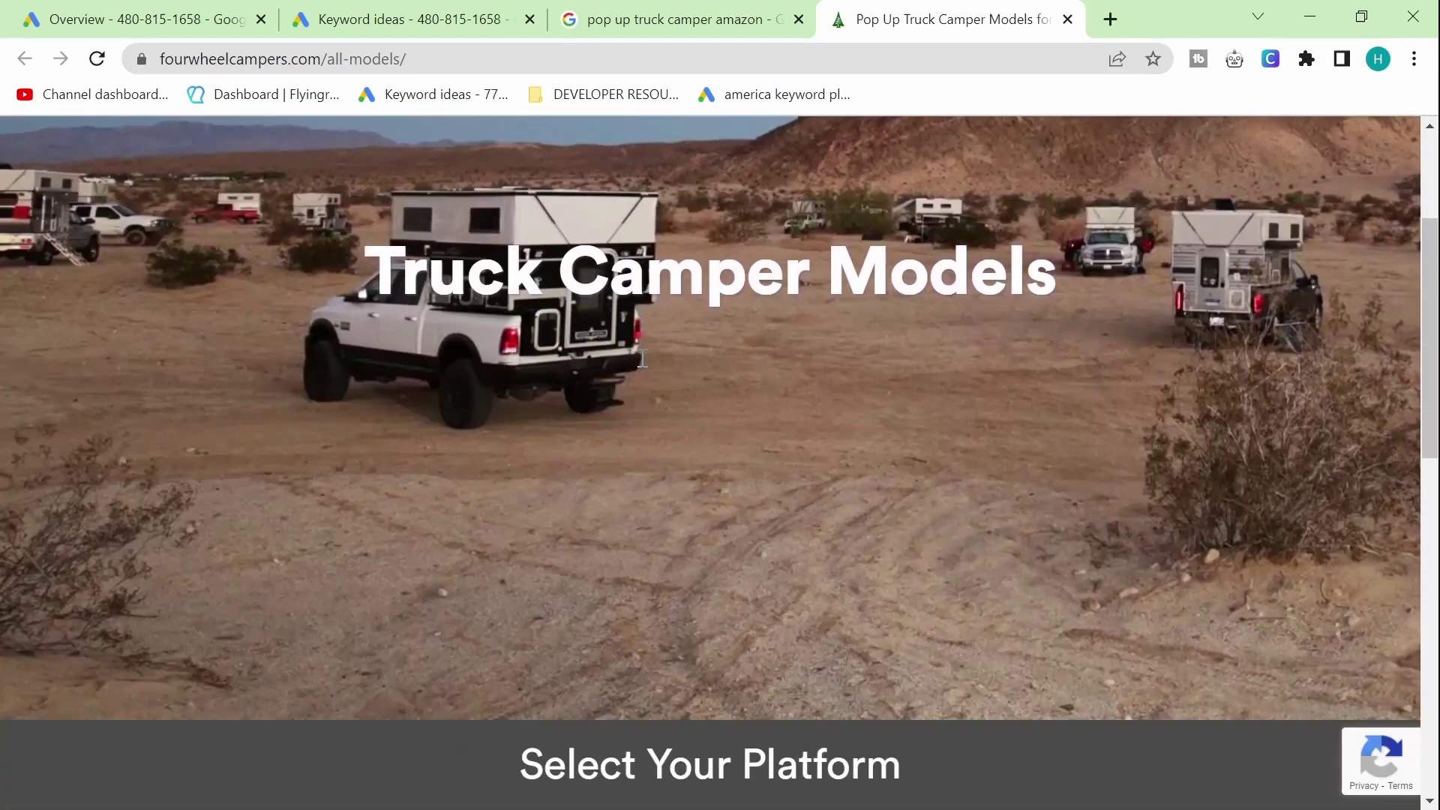
scroll(642, 358, "down", 8)
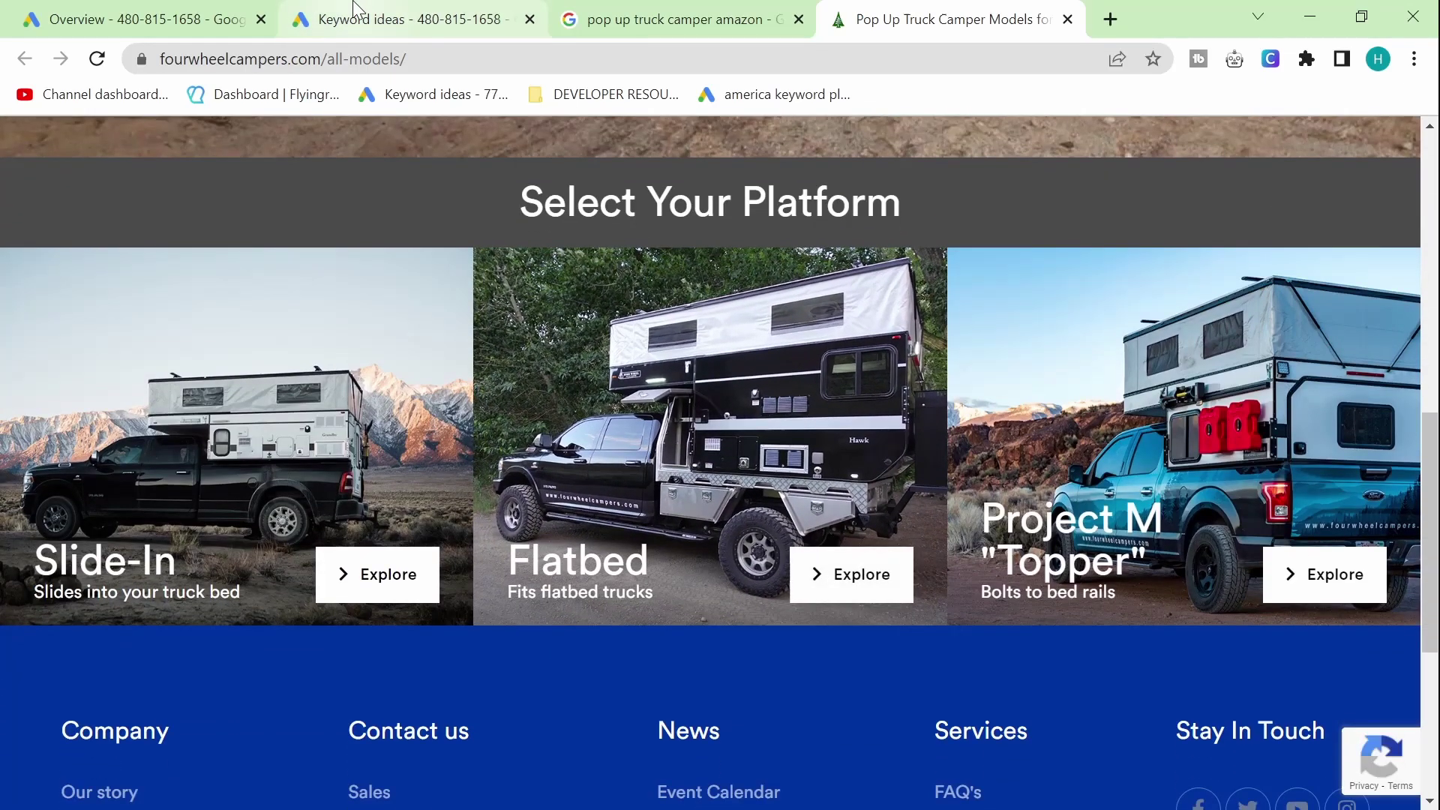
- Take '1 man tent' from the keyword ideas and search Google for it
left_click(398, 12)
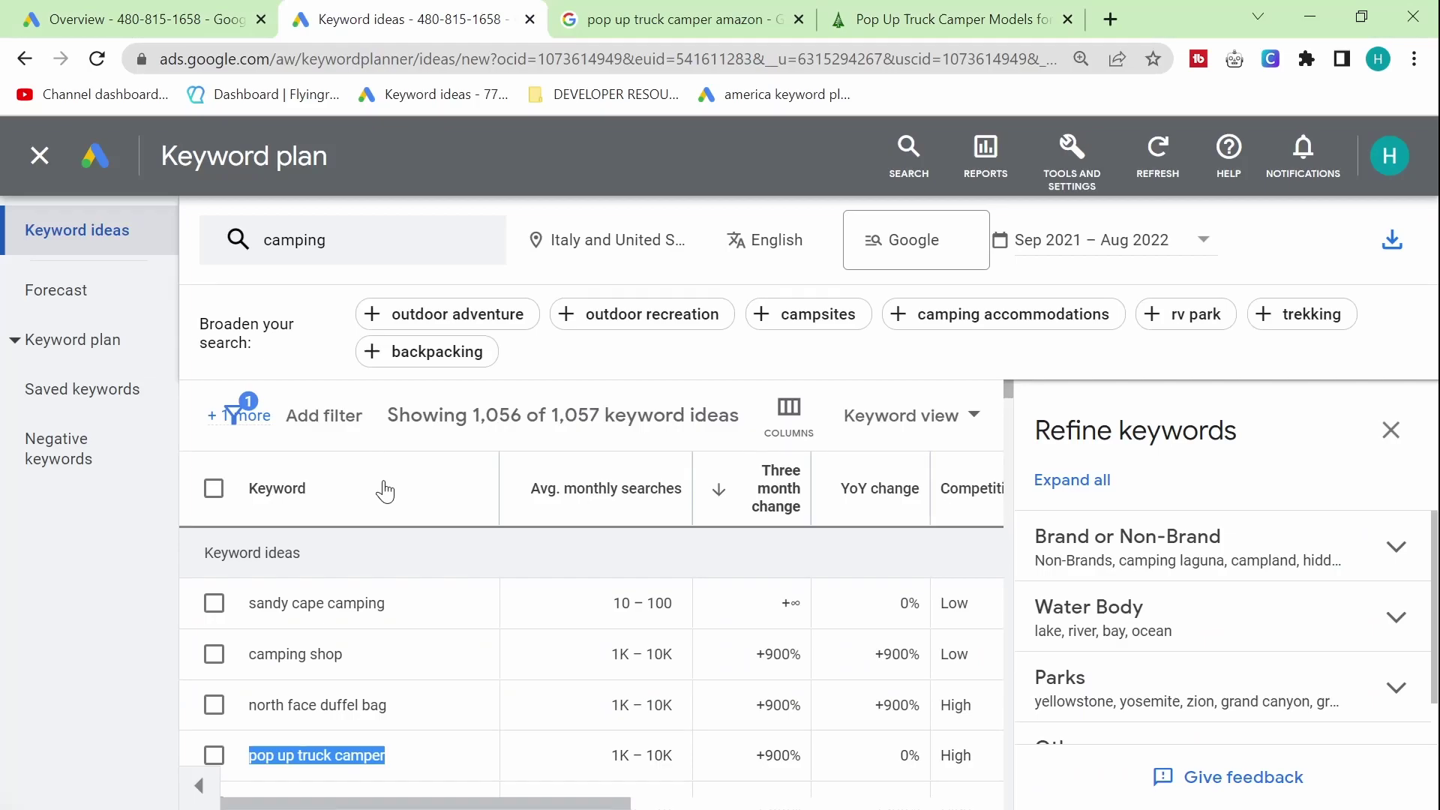
scroll(382, 541, "down", 4)
scroll(380, 631, "up", 2)
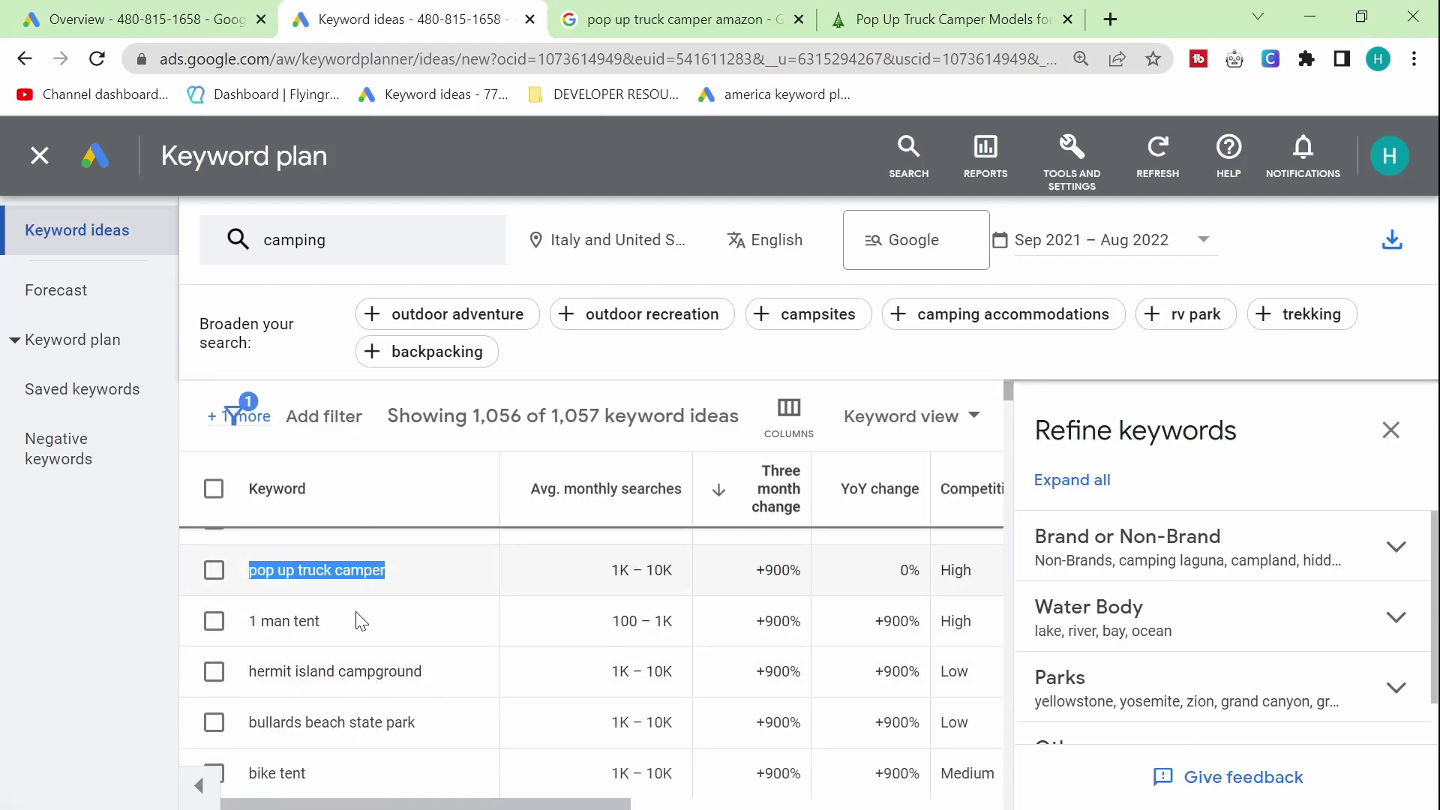
triple_click(364, 627)
key("ctrl+c")
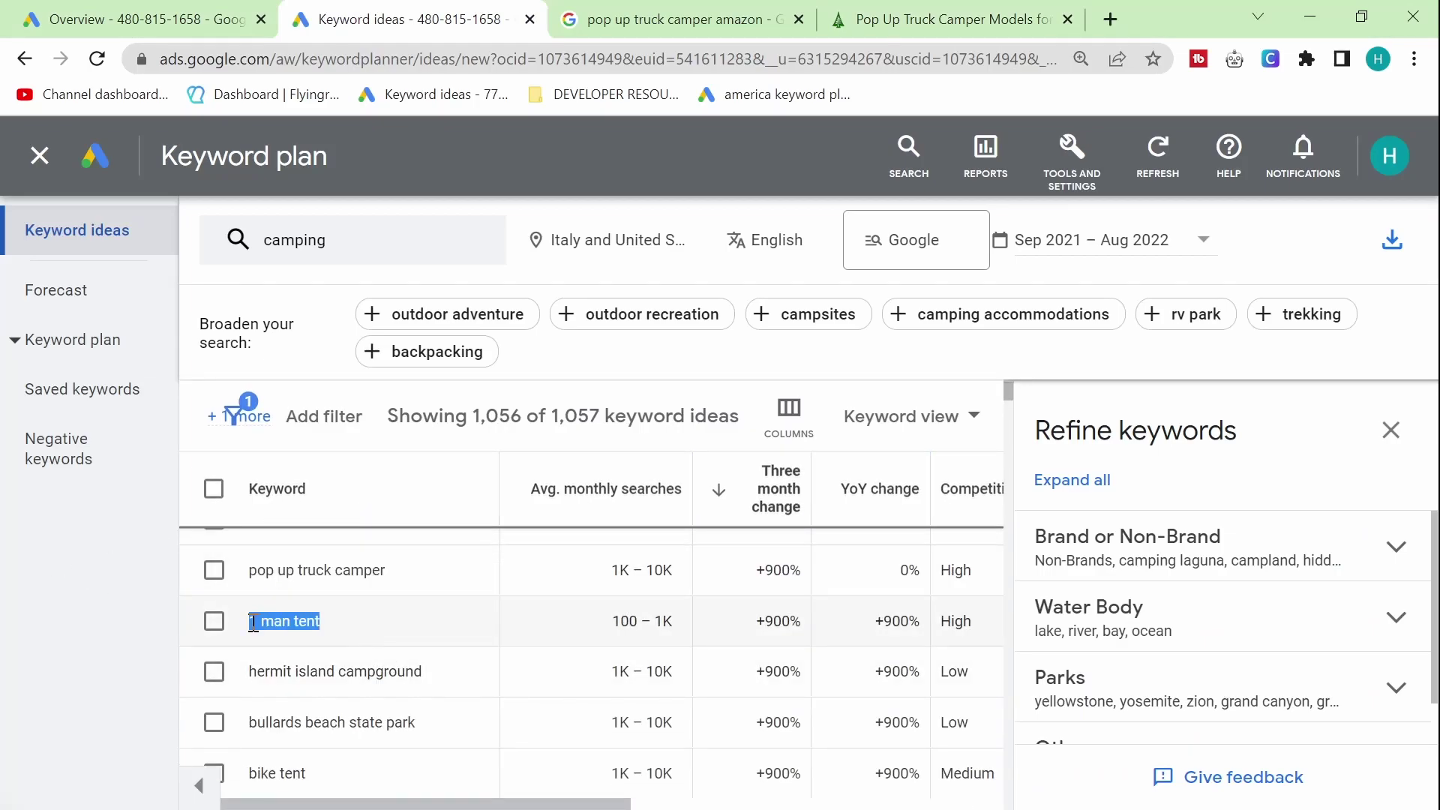
left_click(746, 12)
triple_click(418, 179)
key("ctrl+v")
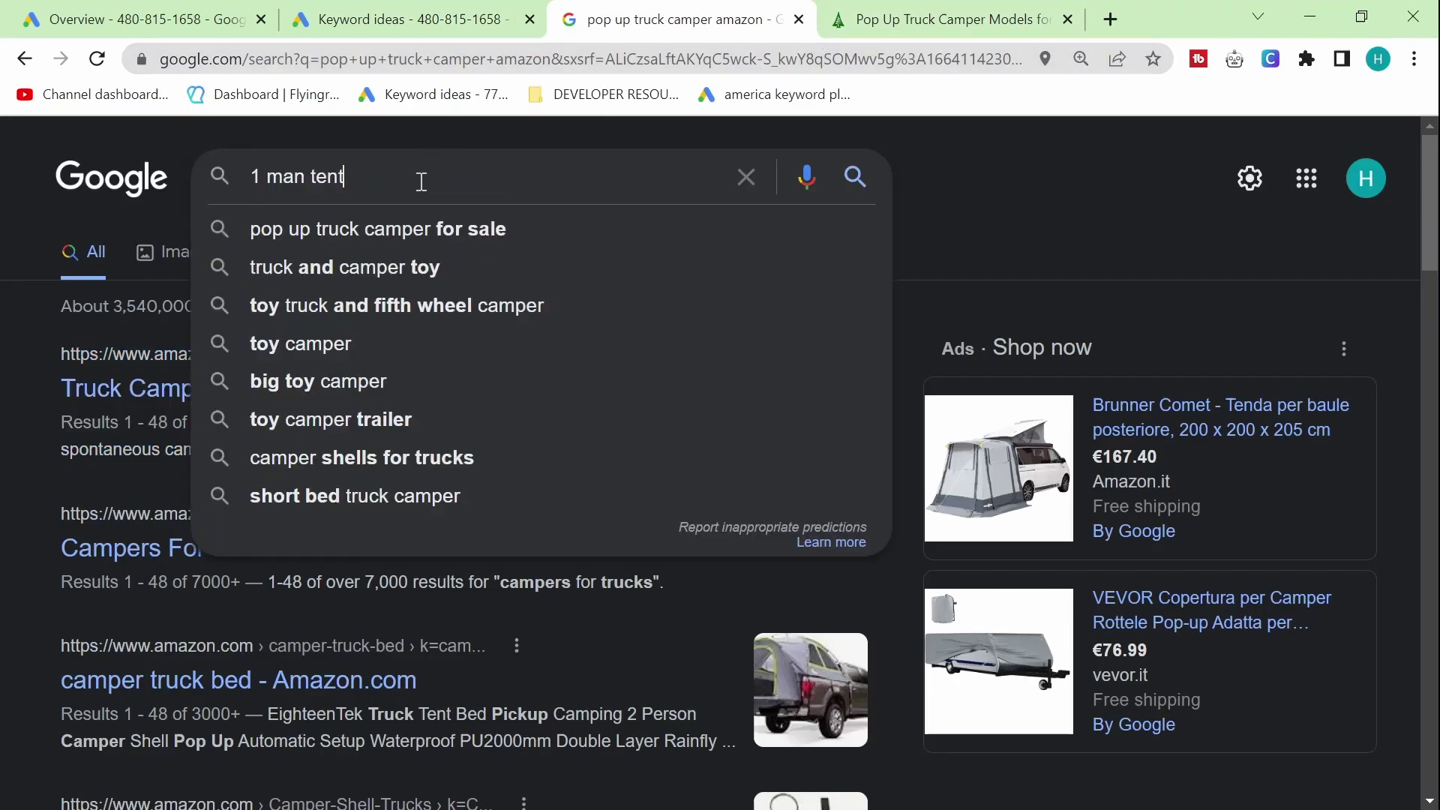
key("Return")
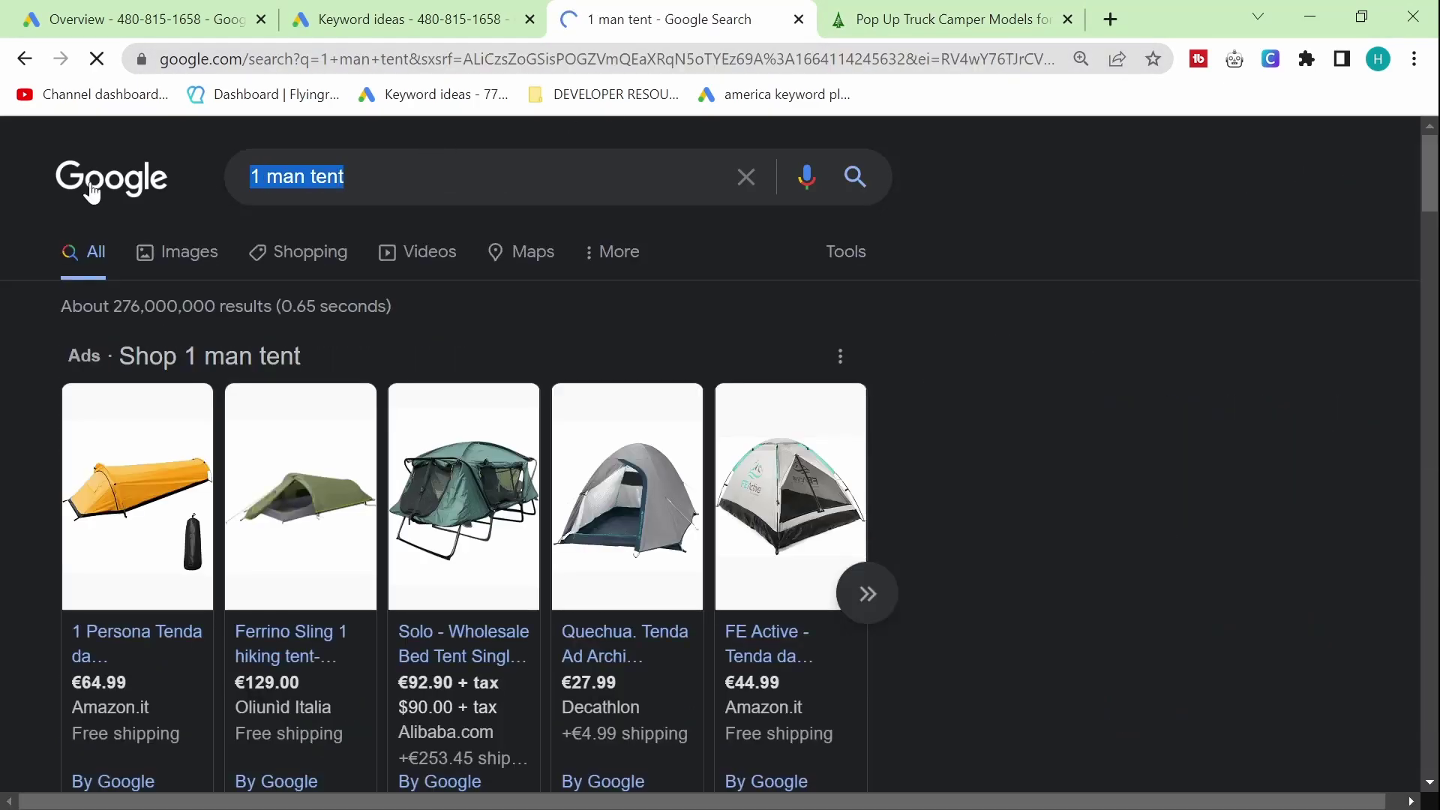
- Search intitle:1 man tent, scan the results, and return to the keyword ideas
type("intitel;")
key("ctrl+v")
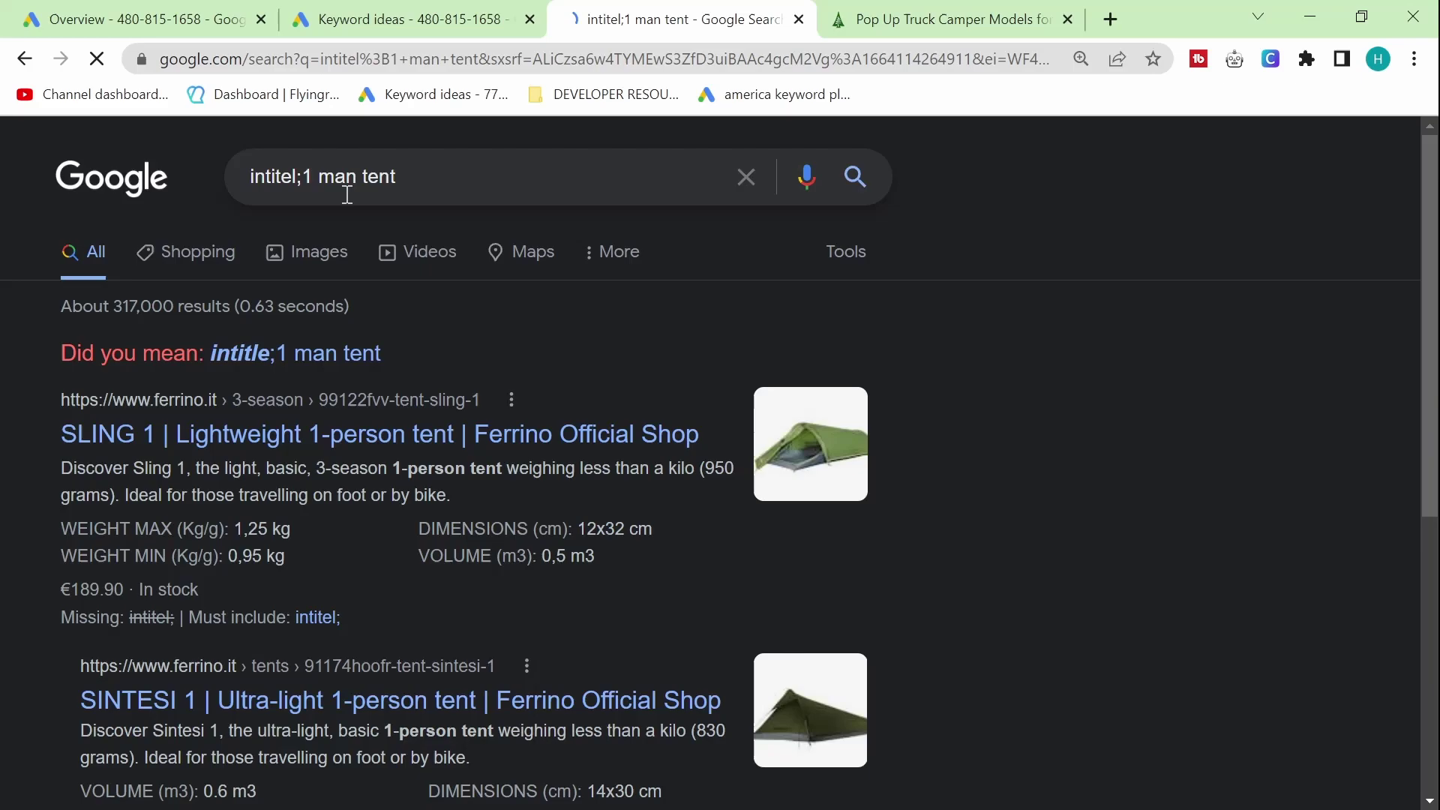
triple_click(343, 193)
type("intitle:")
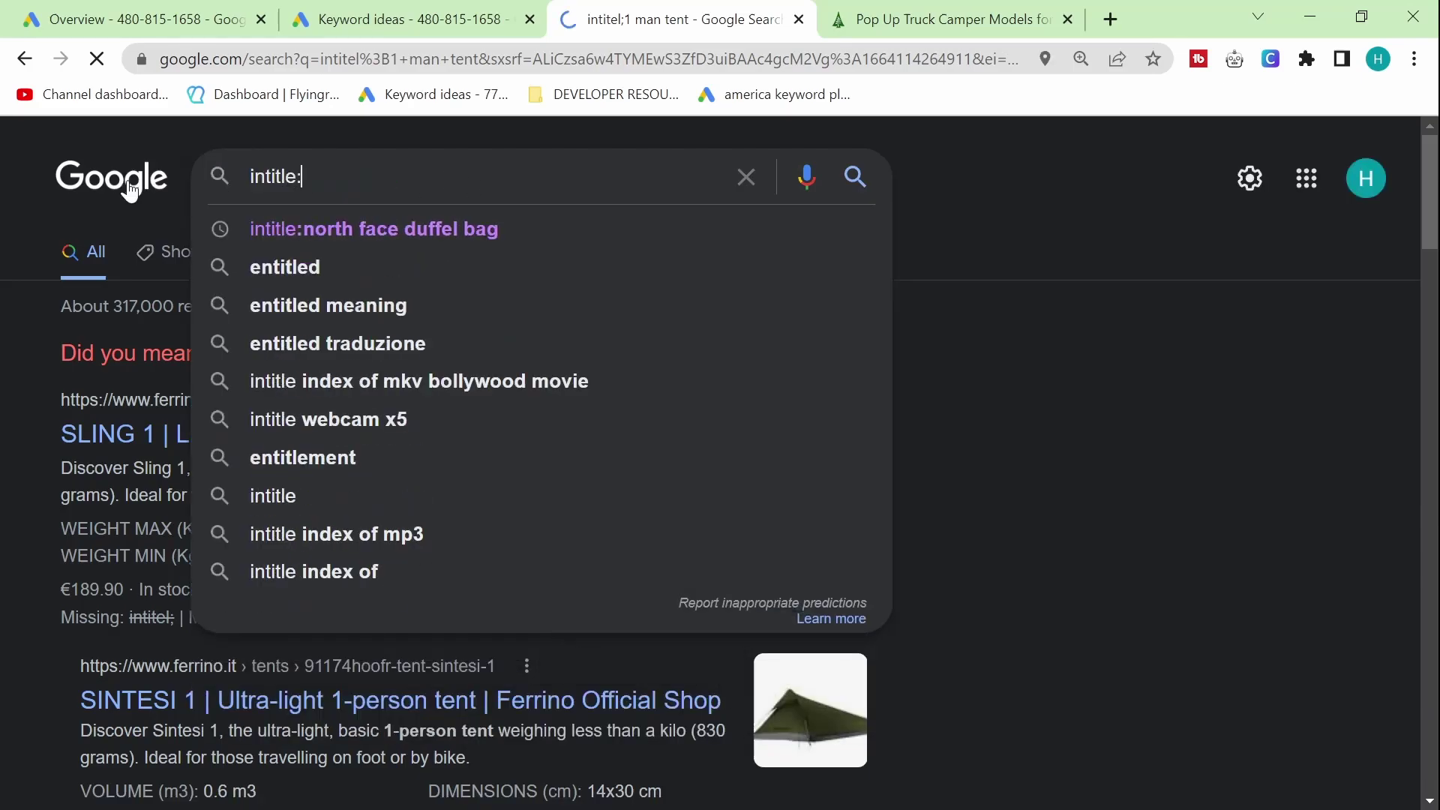
key("ctrl+f")
left_click(347, 151)
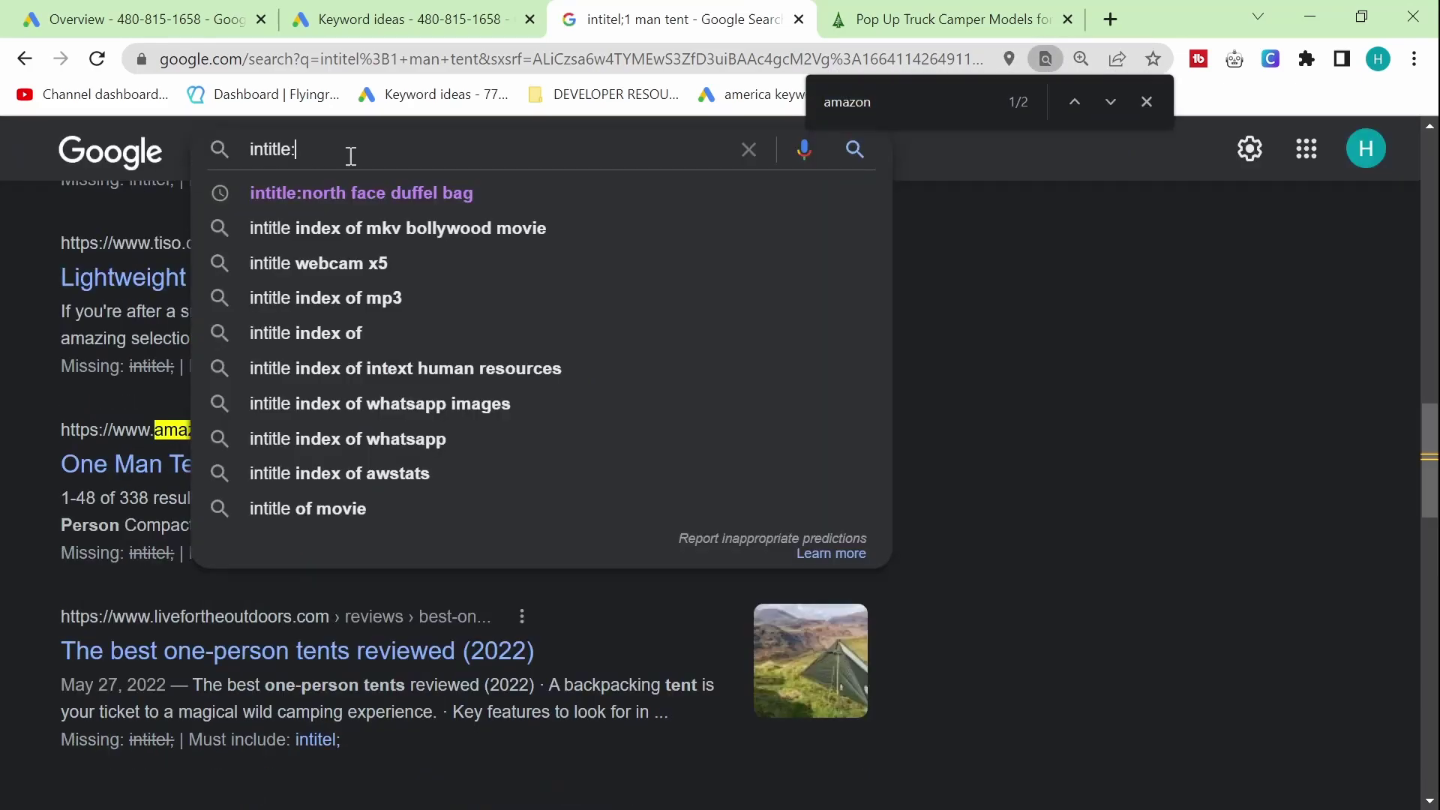
key("ctrl+v")
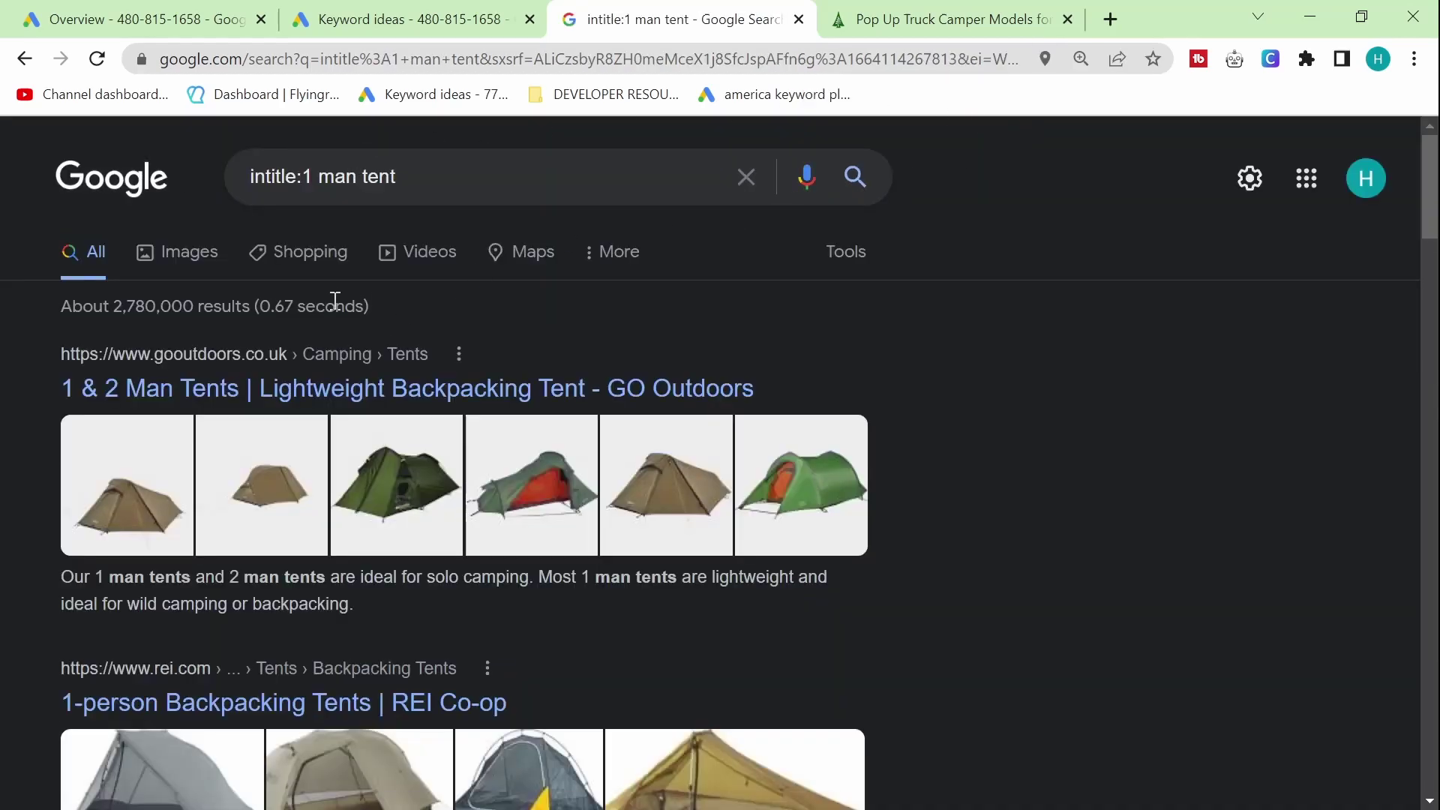
scroll(335, 300, "down", 3)
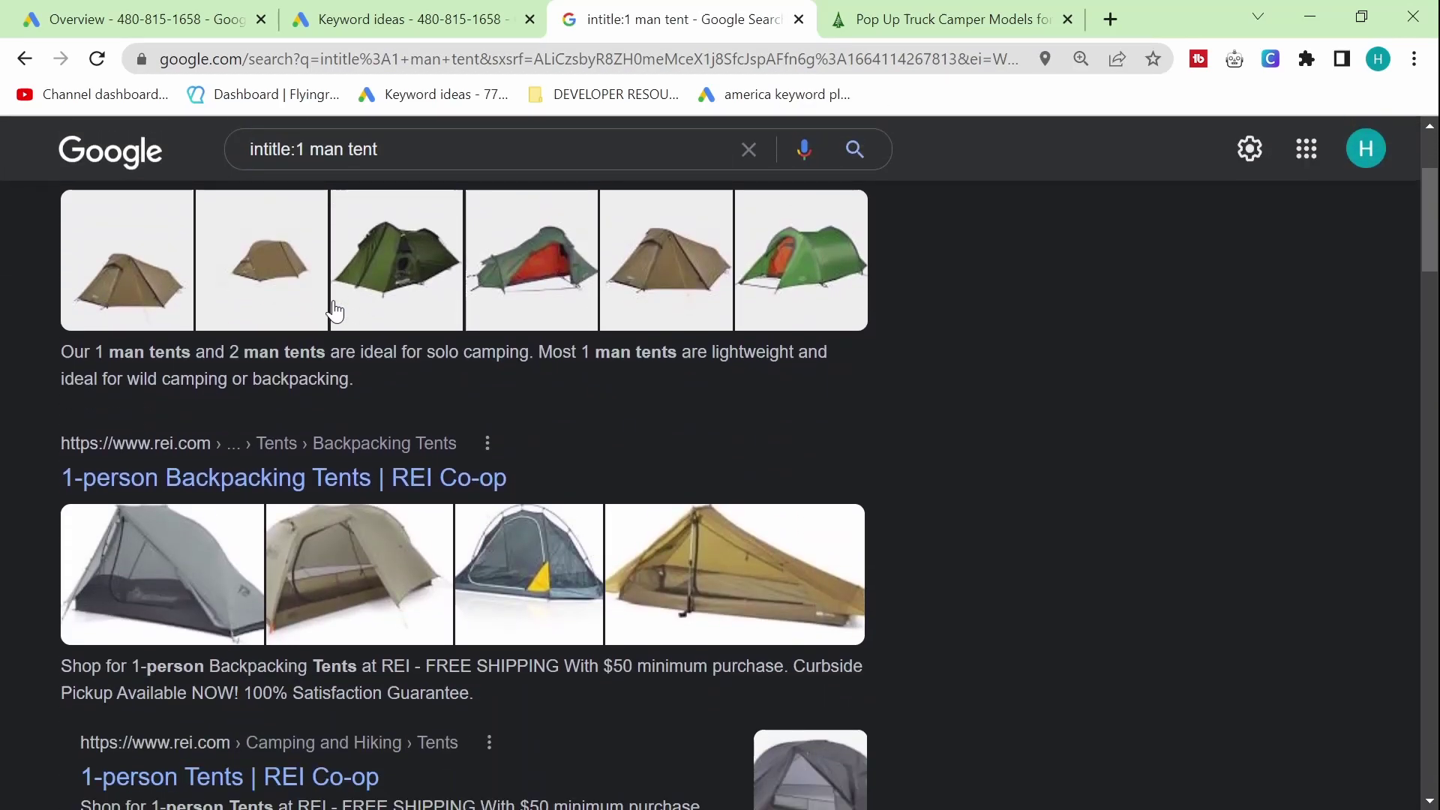
scroll(335, 307, "up", 3)
key("ctrl+shift+Tab")
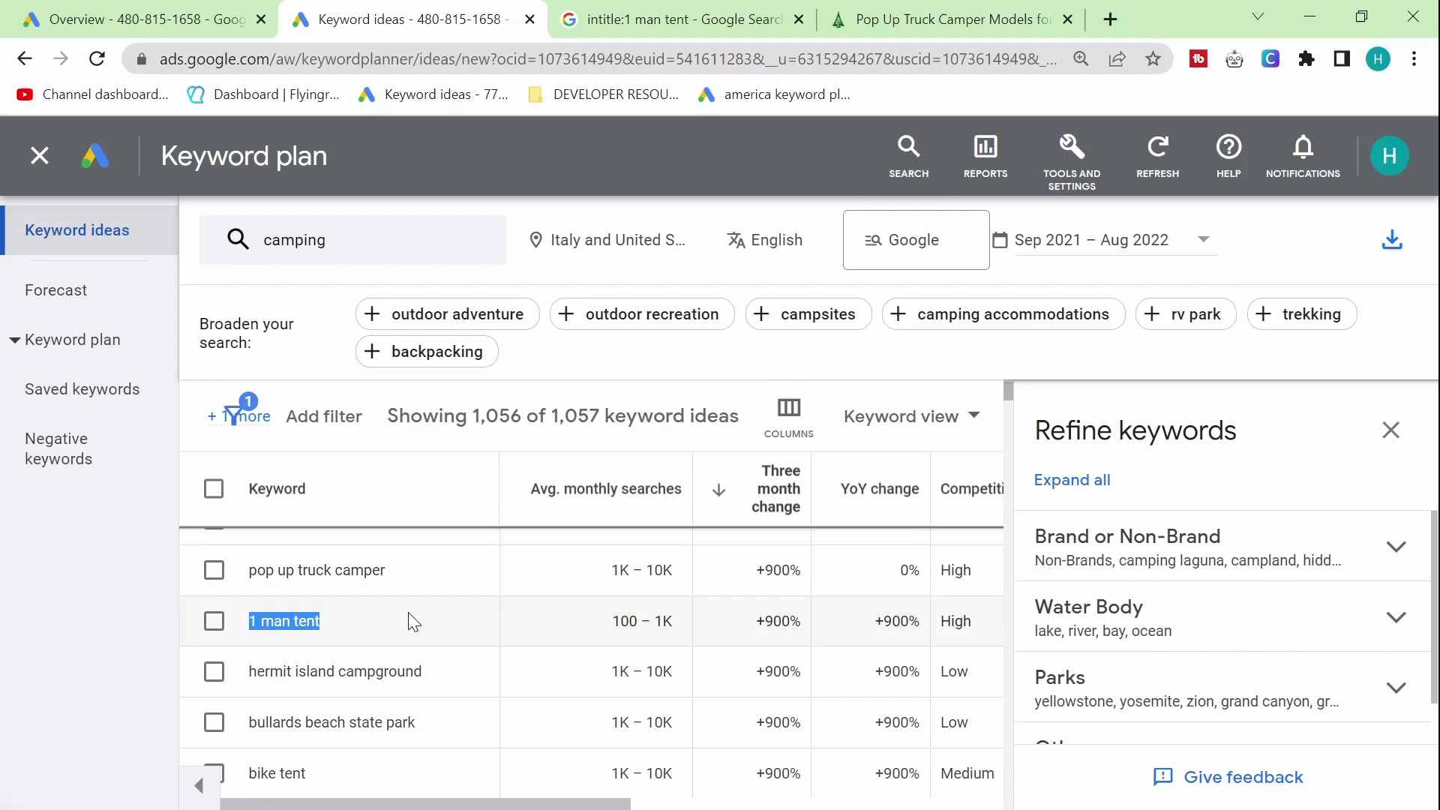
- Scroll through the 1 man tent keyword ideas and check the top two ideas' search figures
scroll(417, 605, "down", 10)
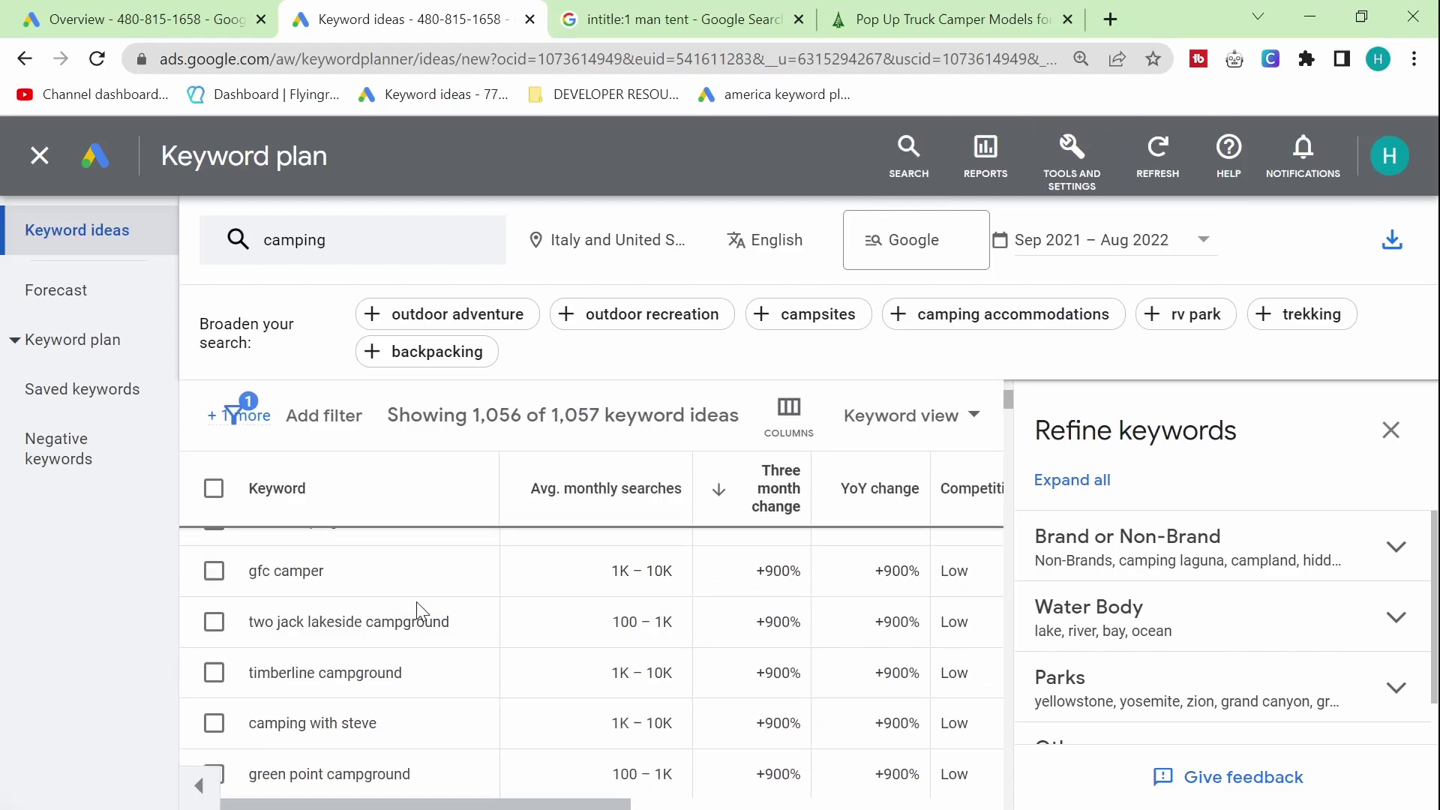
scroll(422, 611, "down", 3)
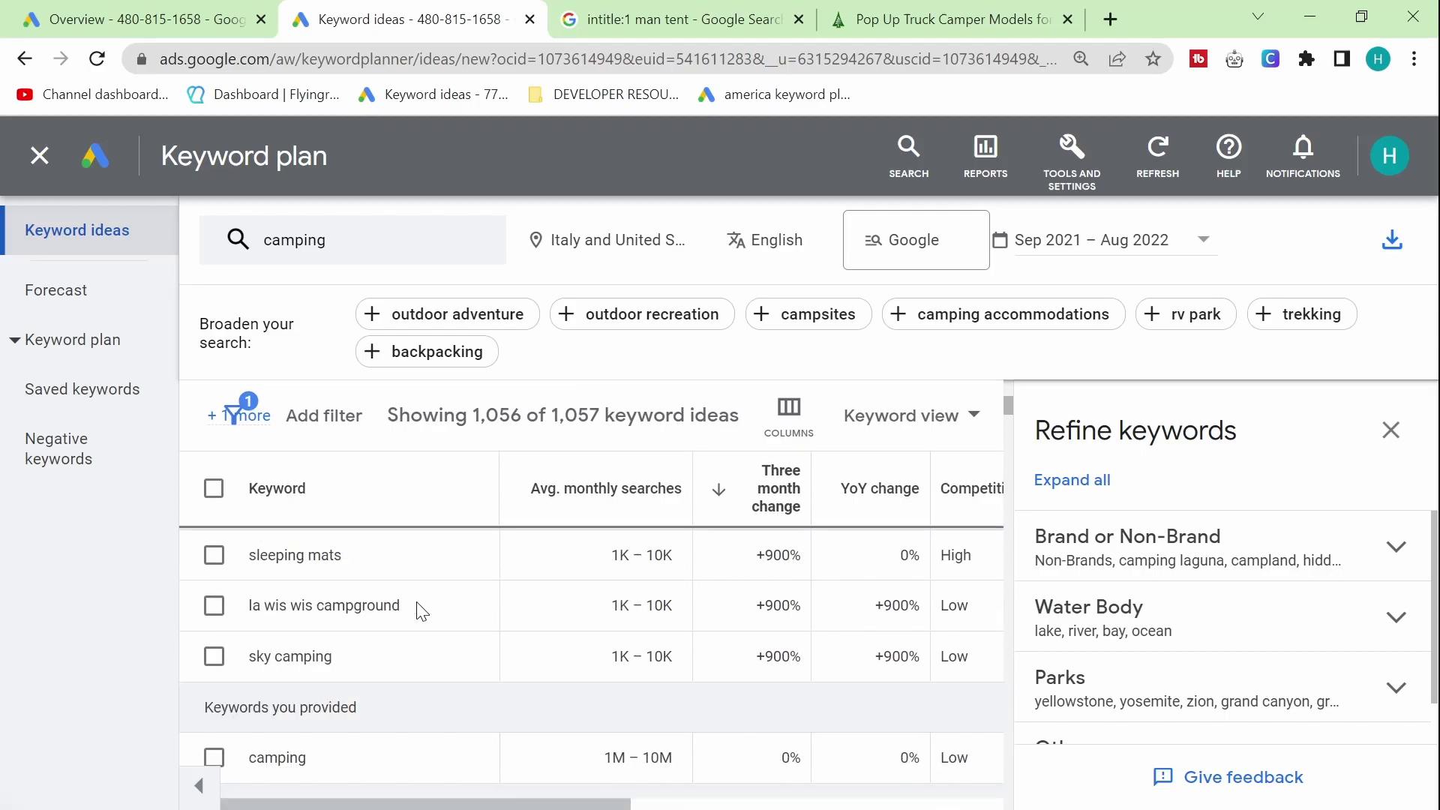
scroll(422, 611, "down", 3)
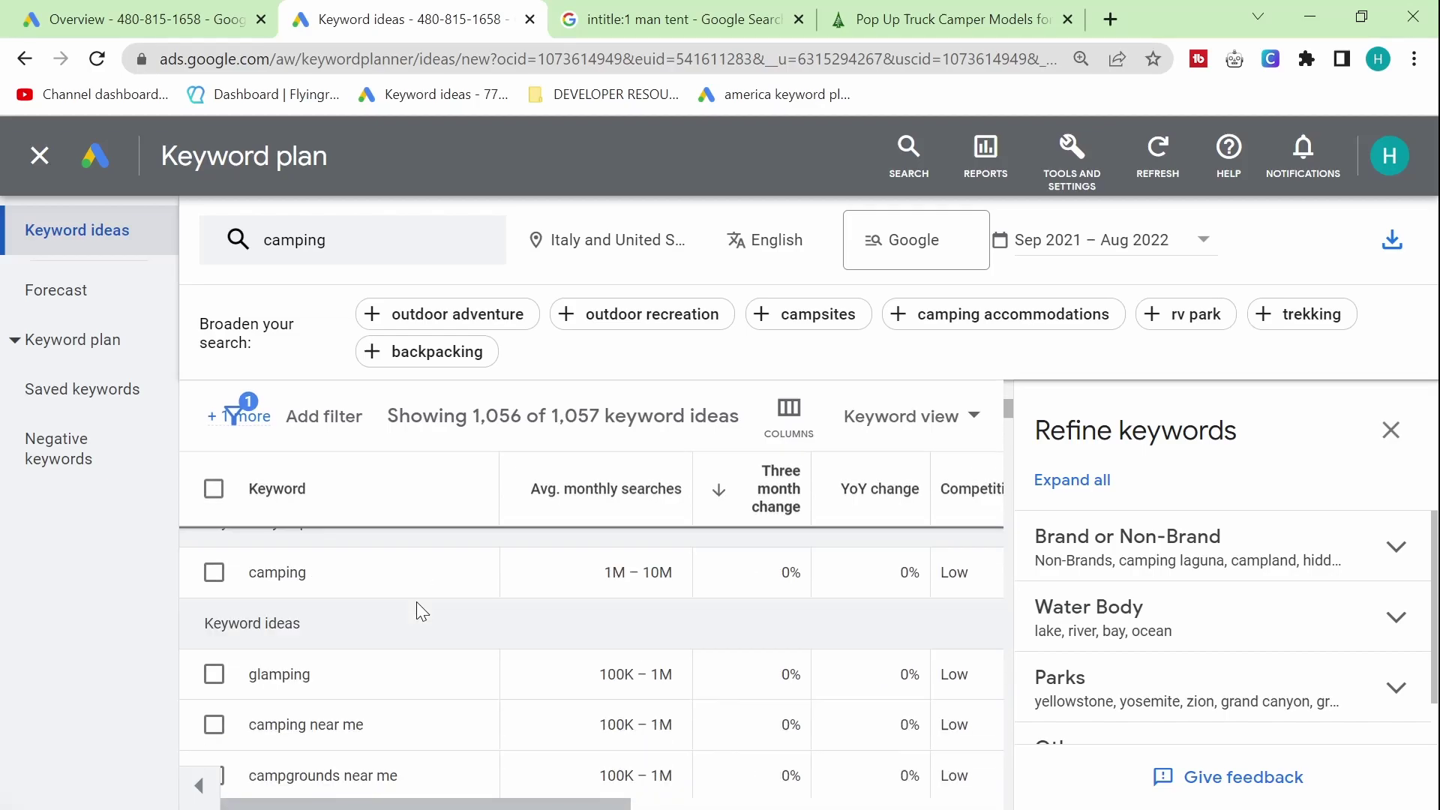
scroll(423, 612, "down", 5)
scroll(422, 611, "down", 3)
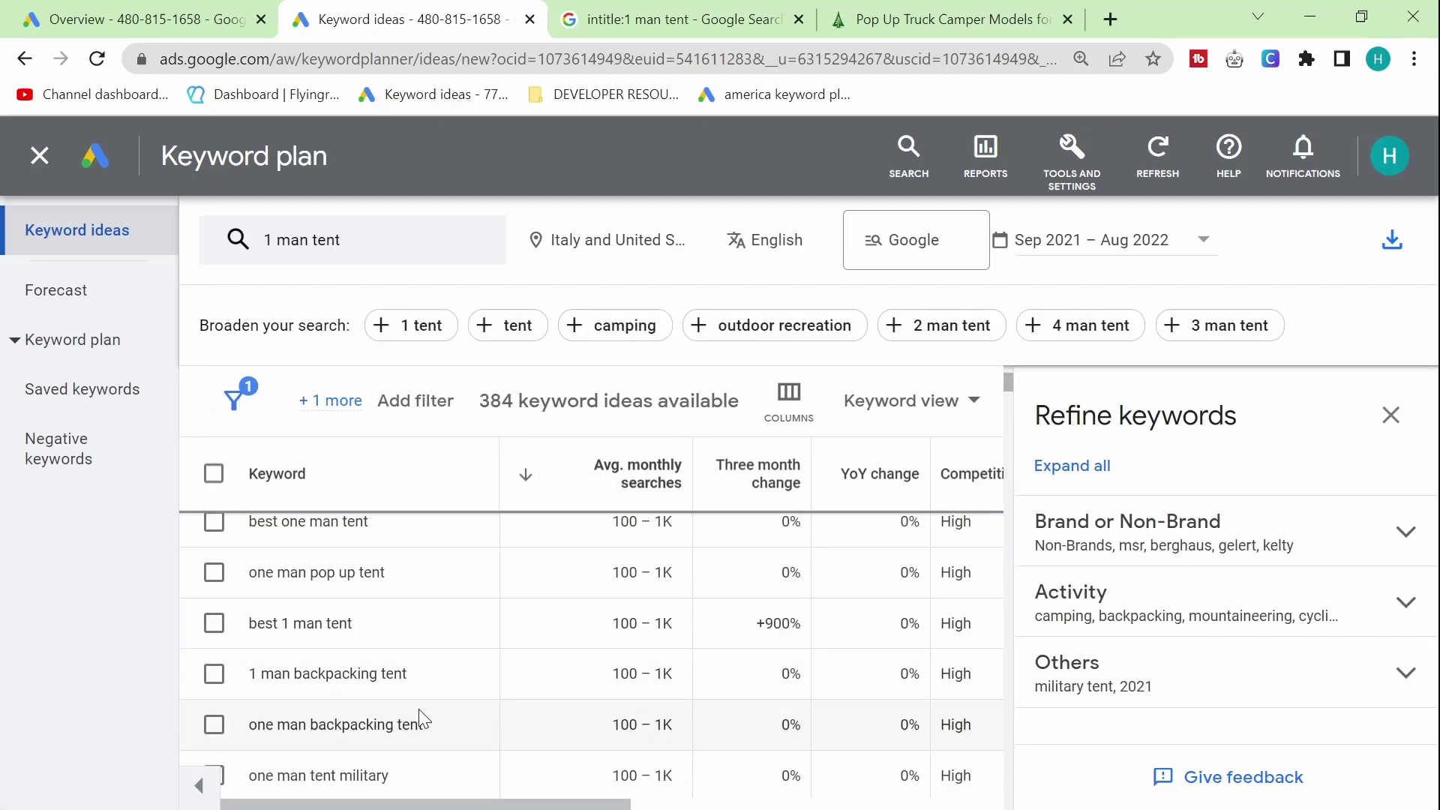
scroll(423, 718, "up", 5)
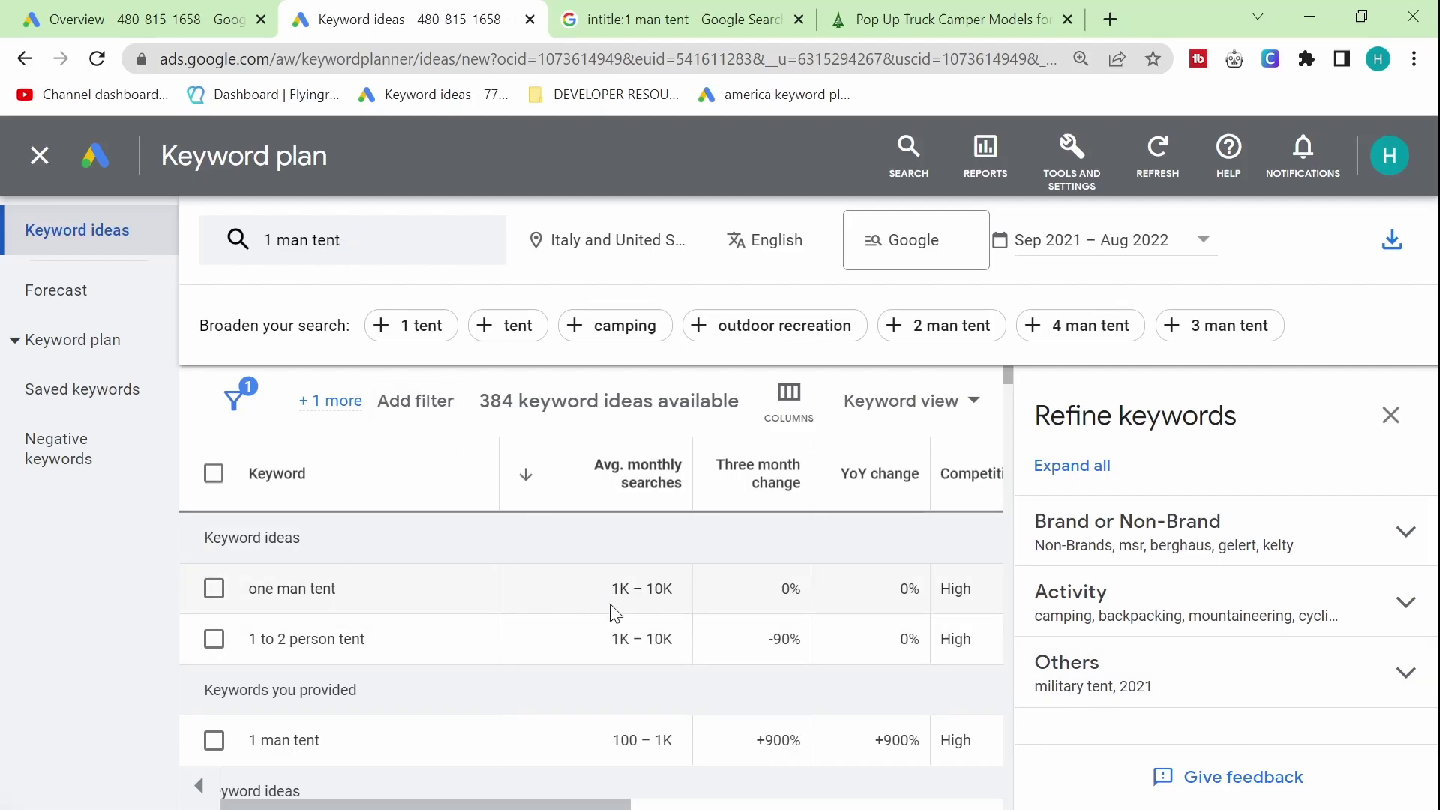
left_click_drag(619, 601, 680, 661)
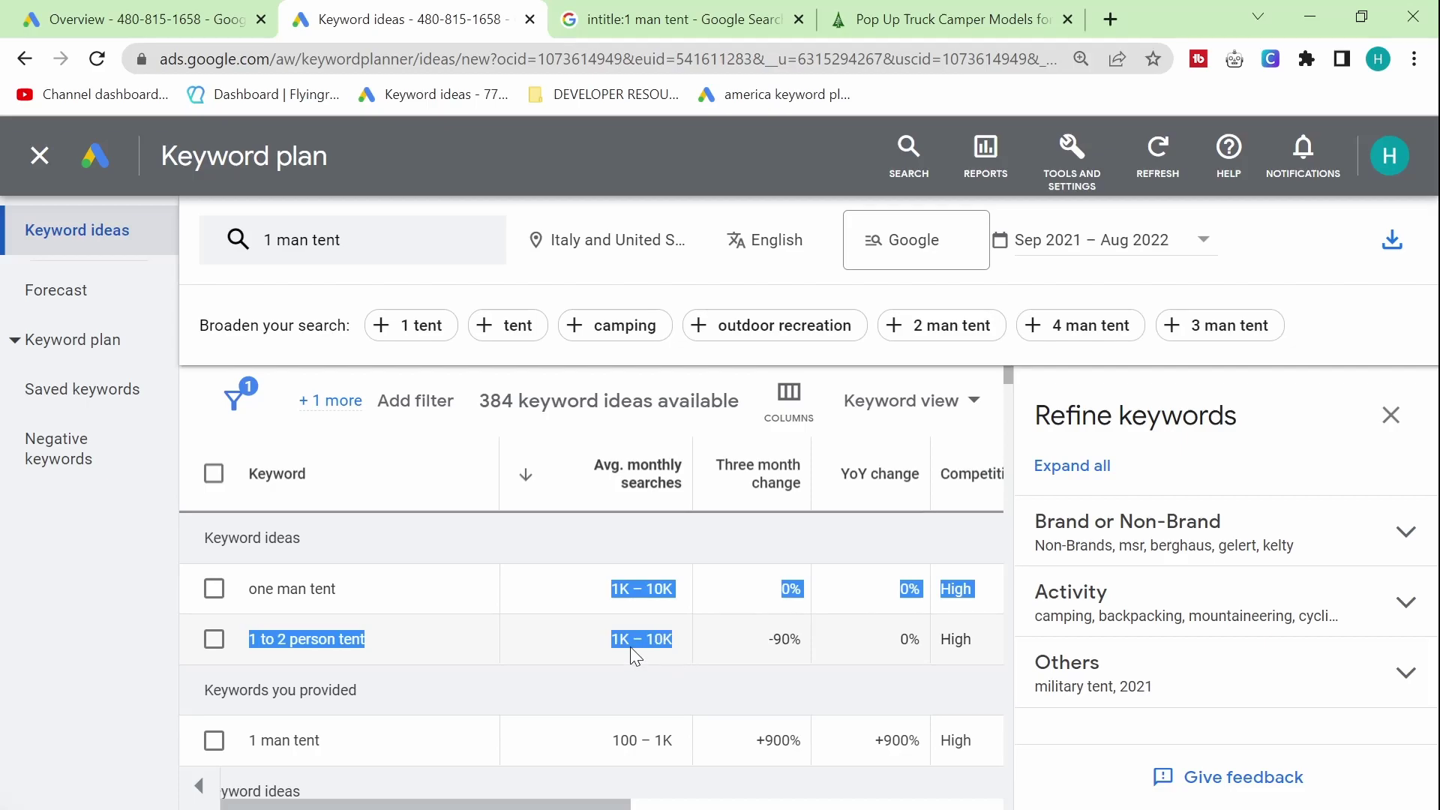
left_click(120, 596)
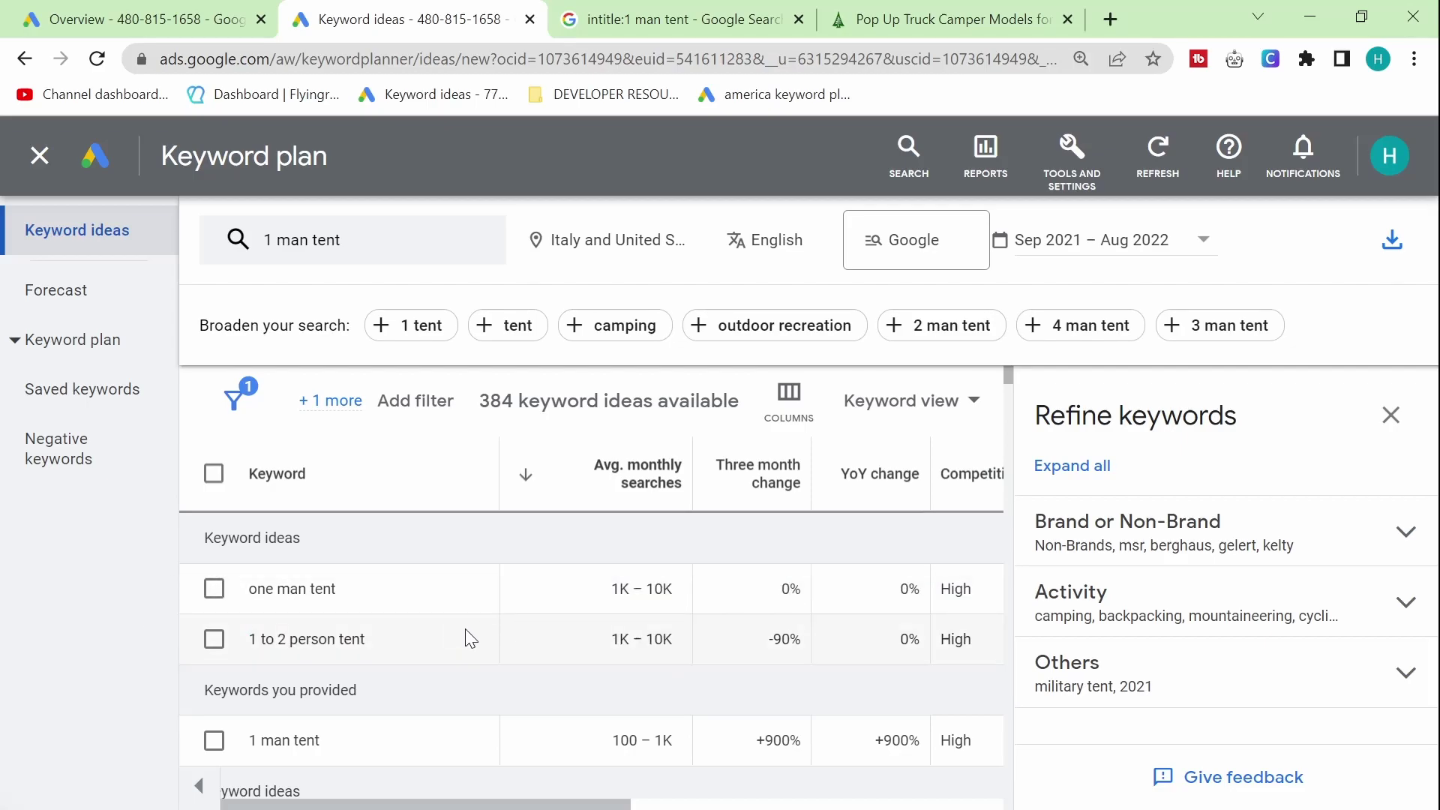
- Find and select the keyword 'lightweight one man tent' in the ideas list
scroll(467, 634, "down", 2)
scroll(583, 588, "down", 10)
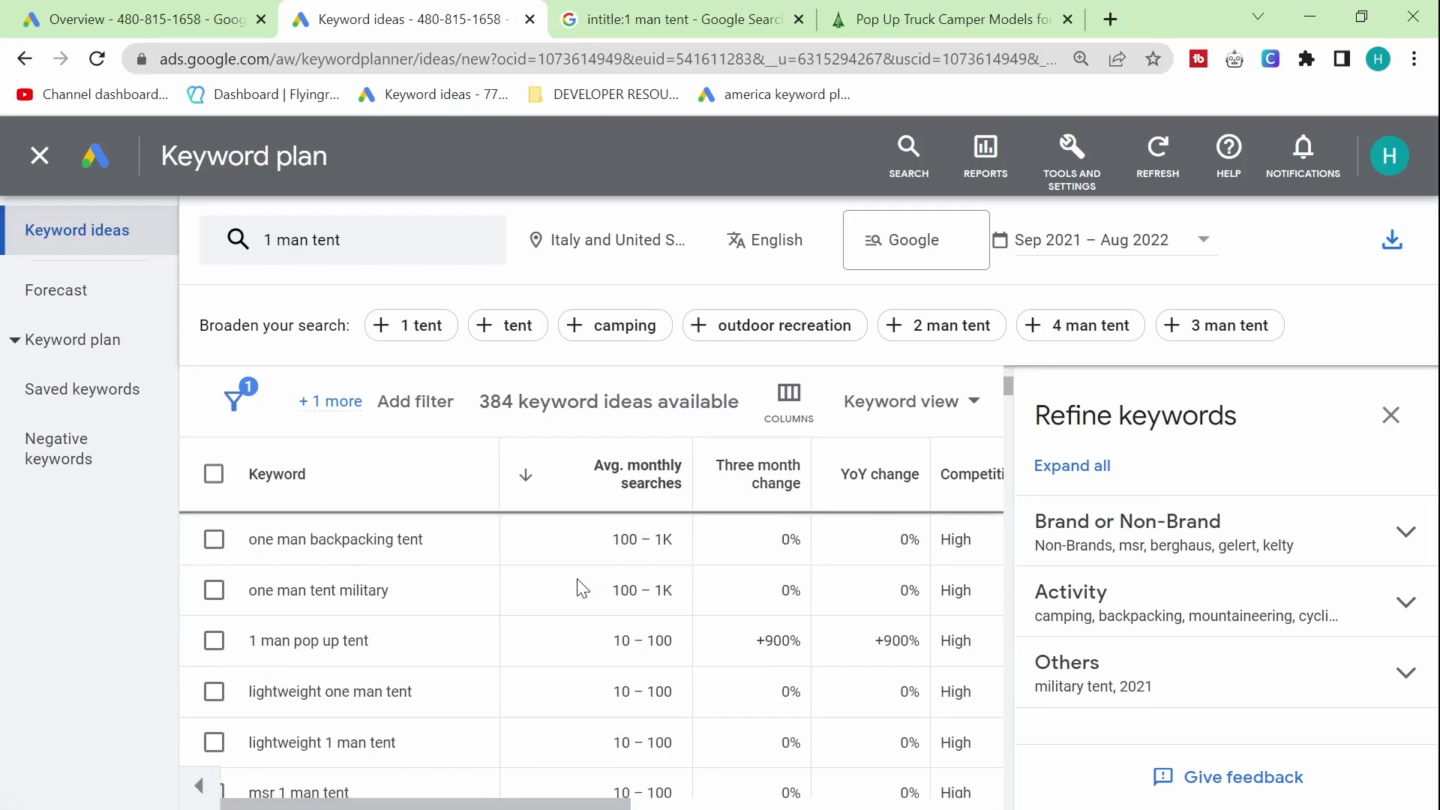
scroll(582, 587, "down", 3)
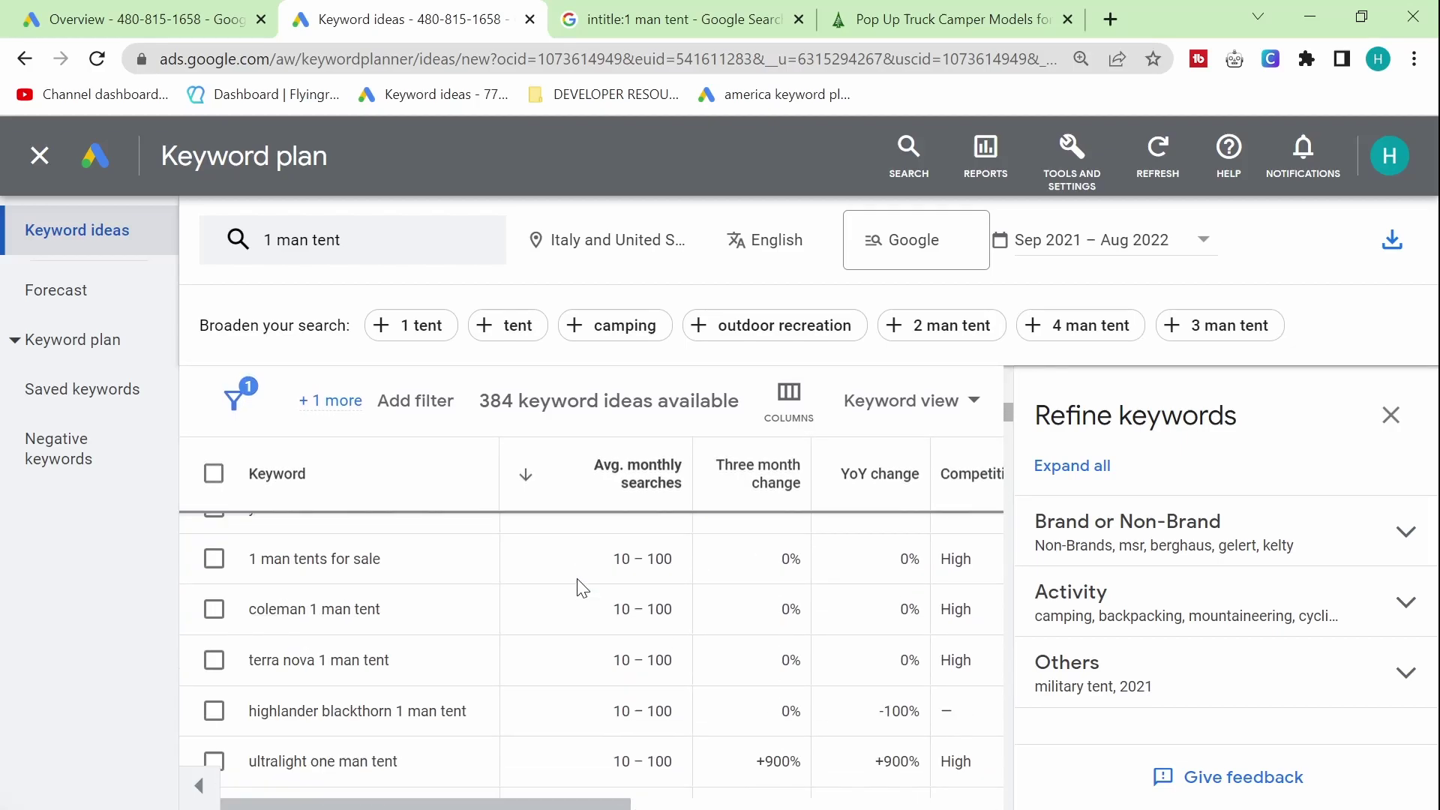
scroll(582, 587, "up", 10)
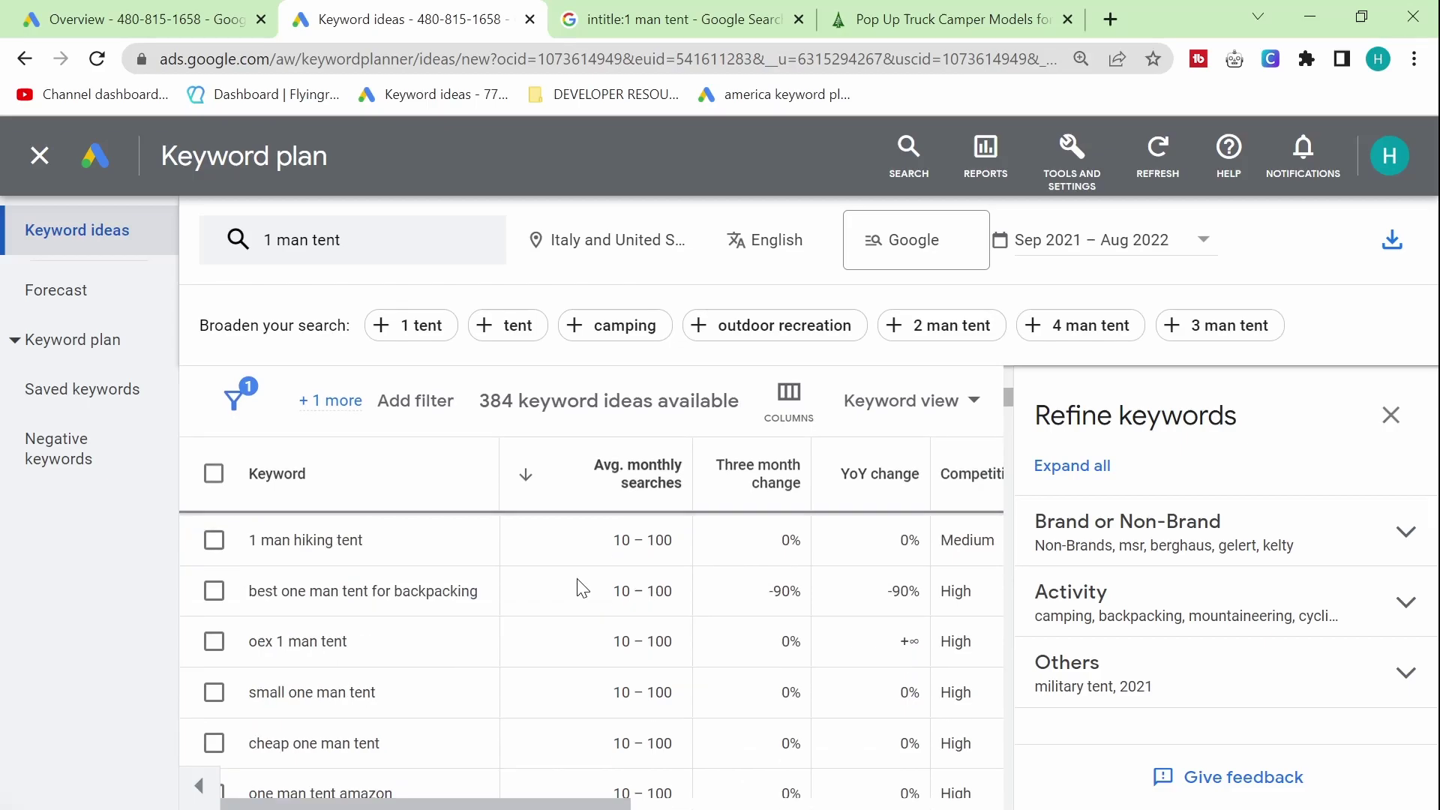
scroll(582, 587, "up", 10)
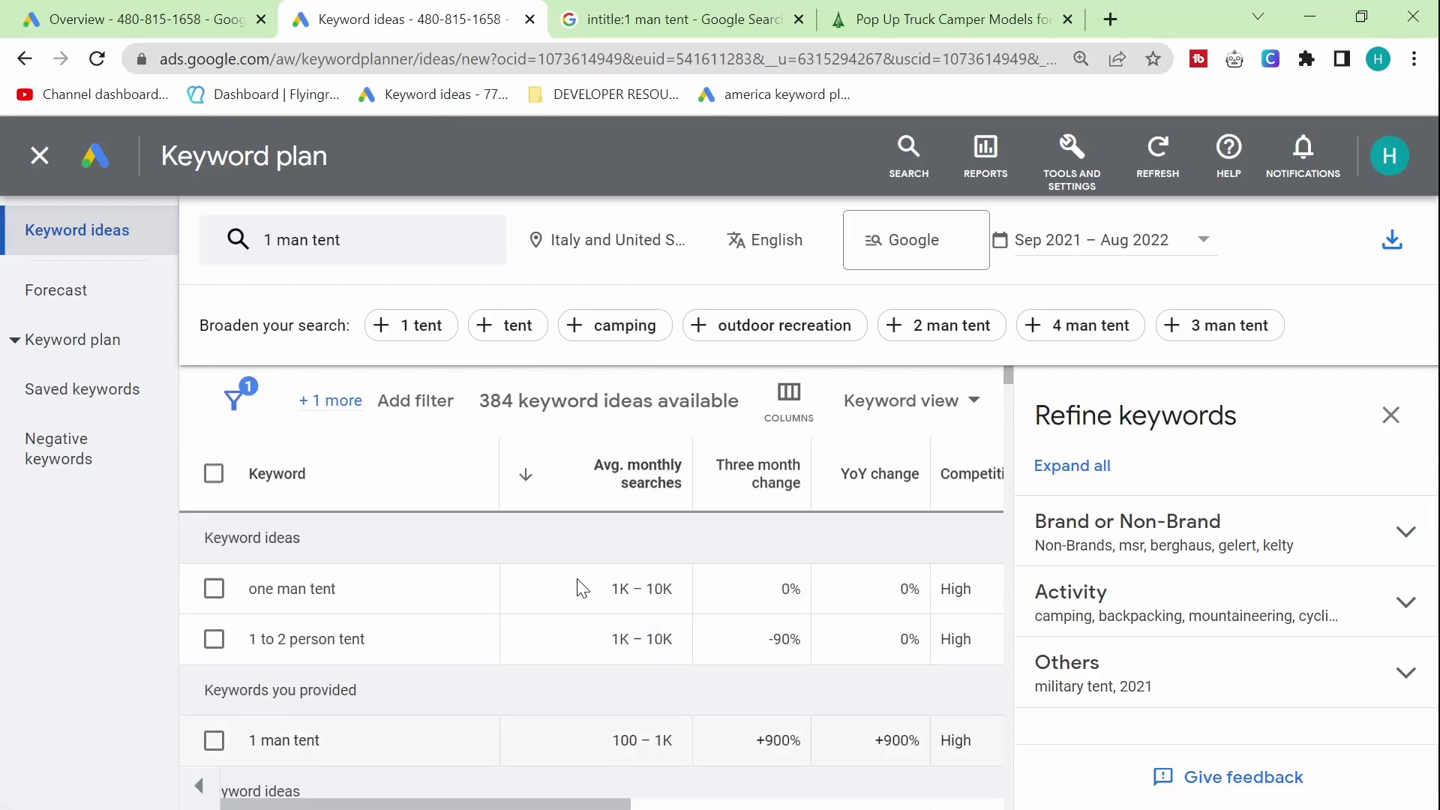
scroll(582, 587, "down", 2)
scroll(582, 588, "down", 2)
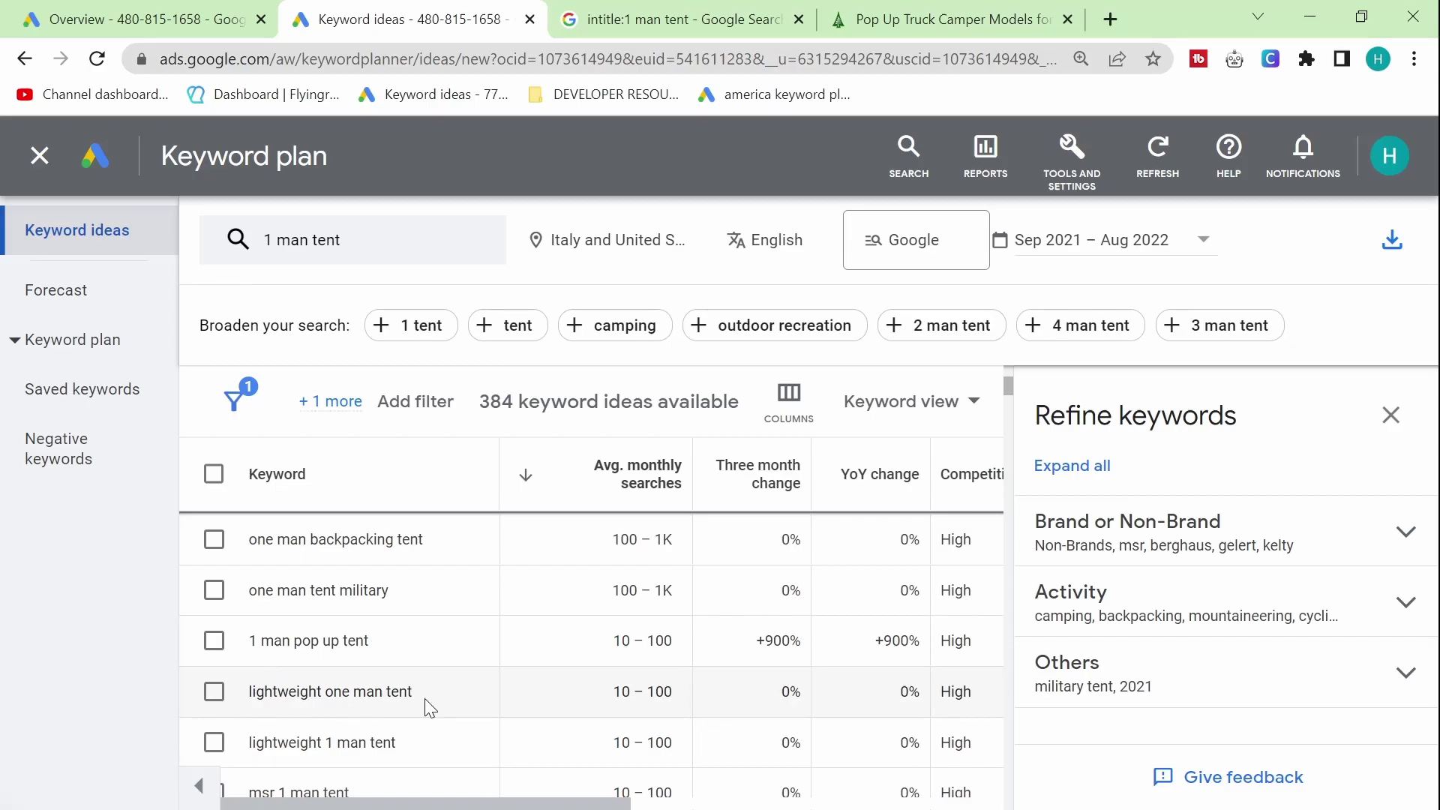
left_click_drag(428, 705, 234, 696)
scroll(324, 732, "down", 2)
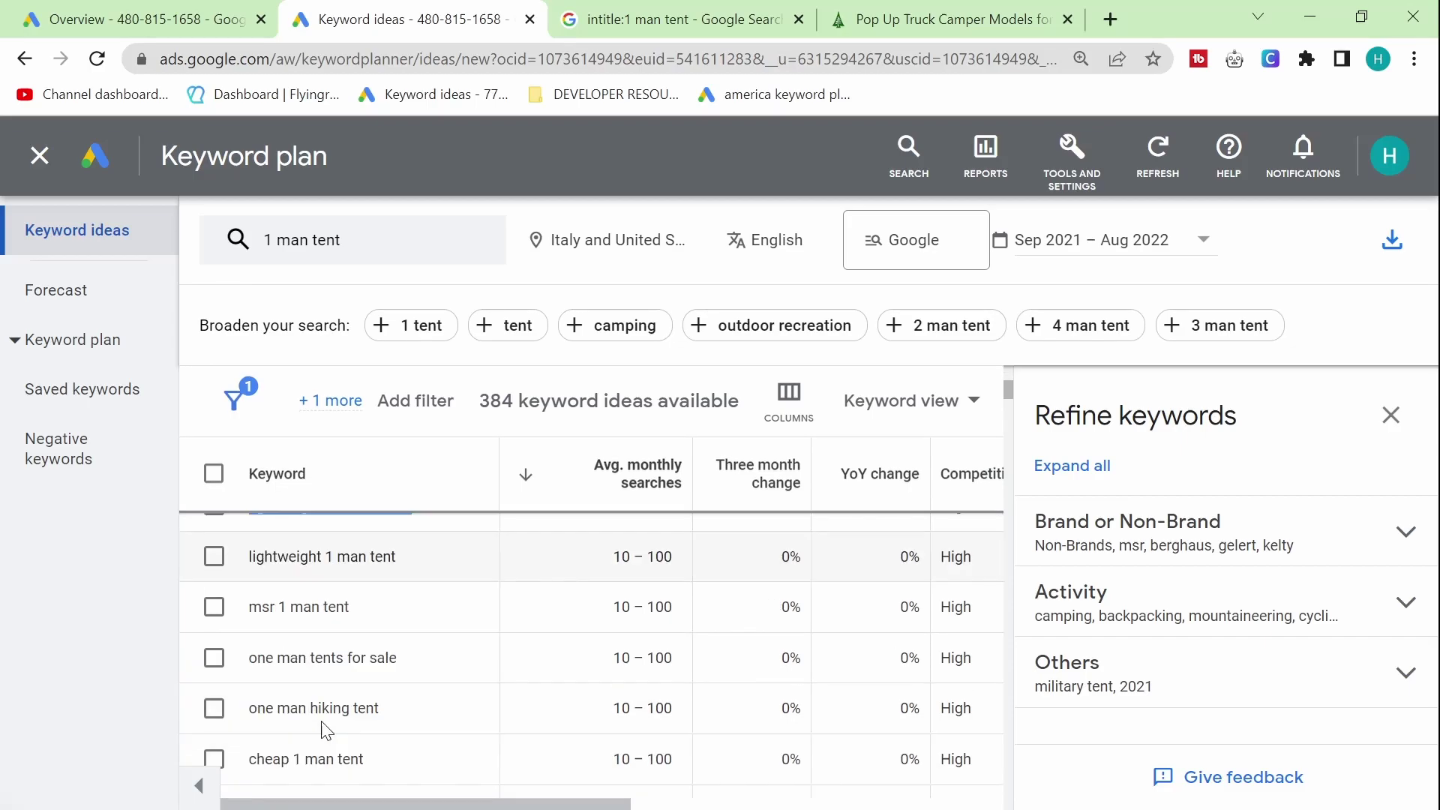
scroll(324, 732, "up", 2)
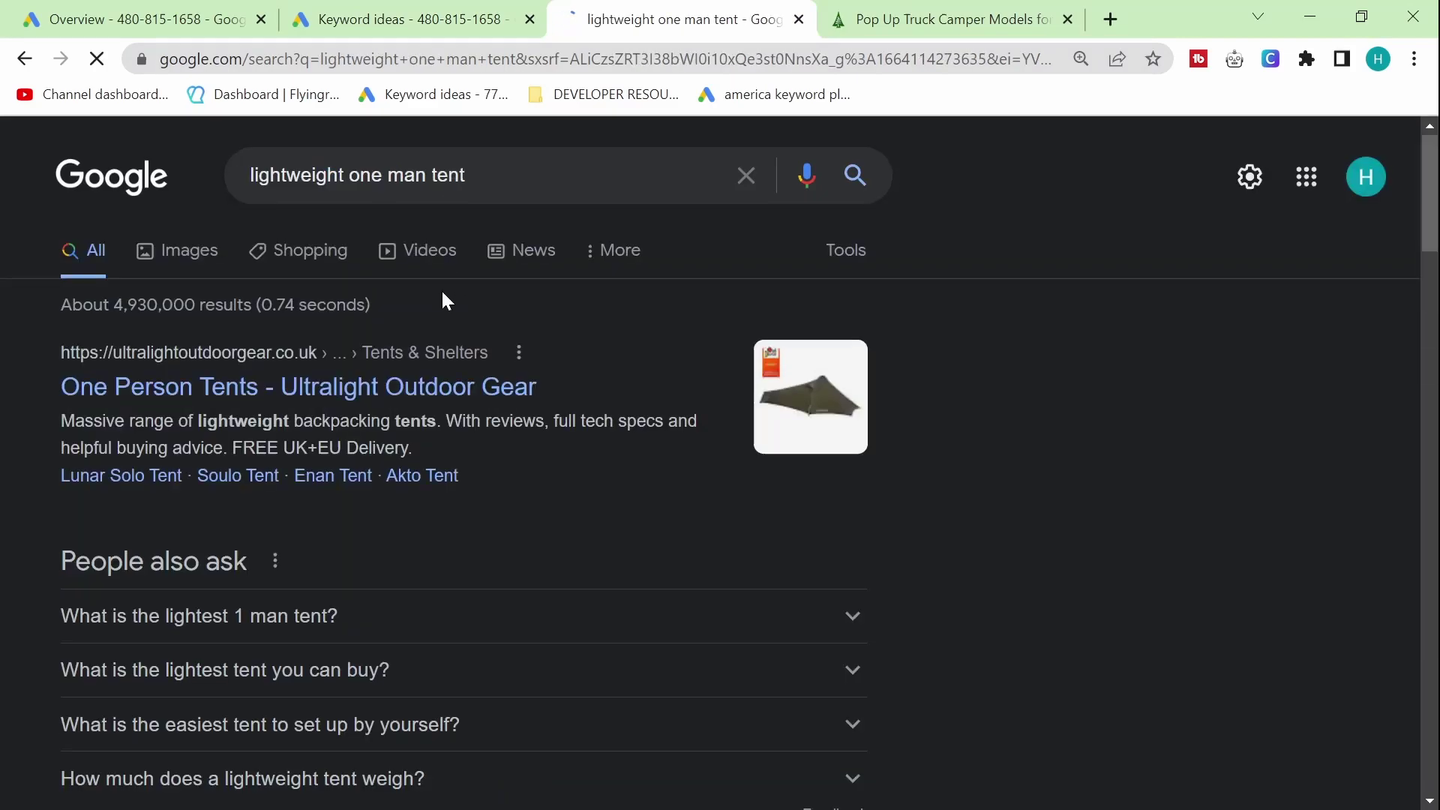
- Scroll the 'lightweight one man tent' results, then return to the keyword ideas list
scroll(444, 300, "down", 5)
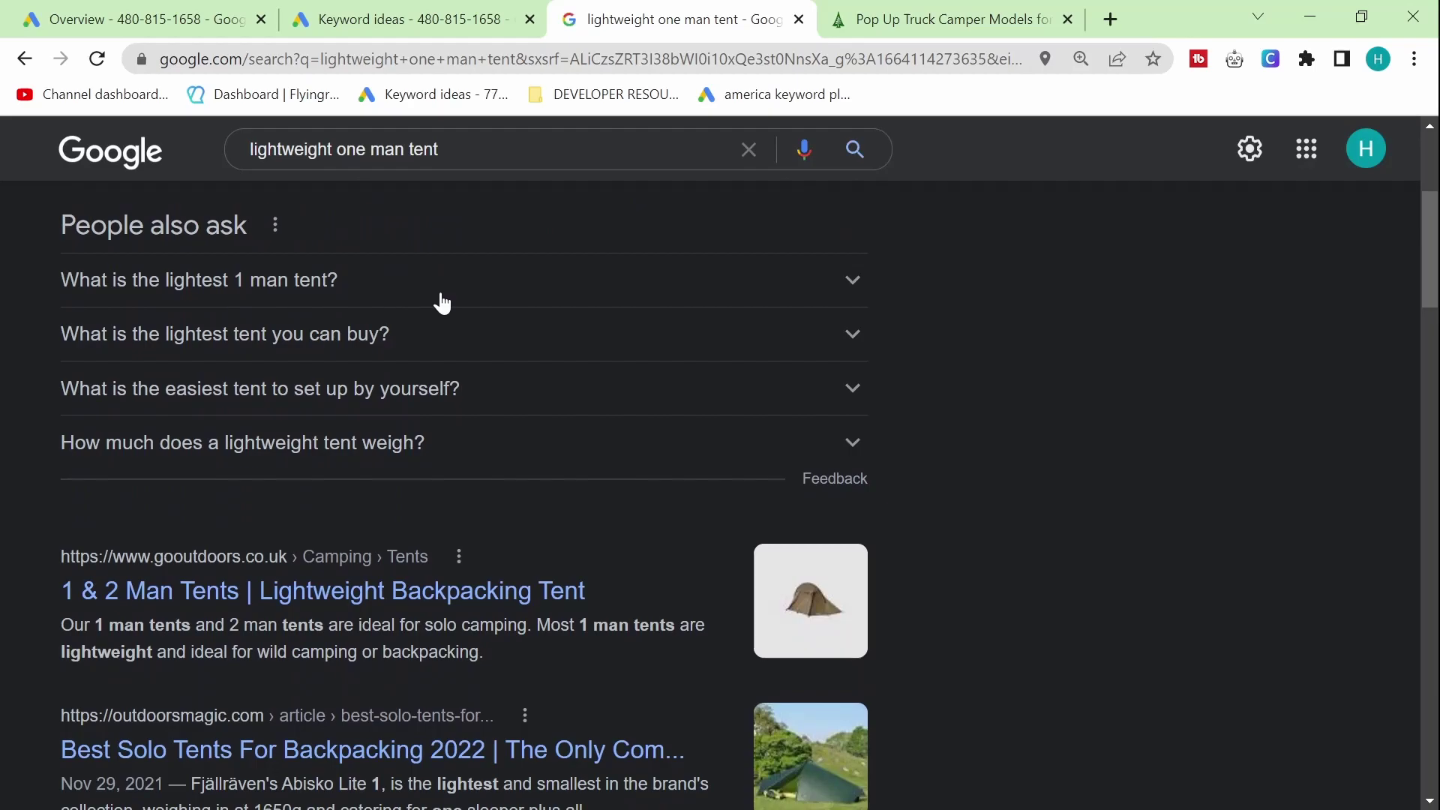
scroll(442, 302, "down", 5)
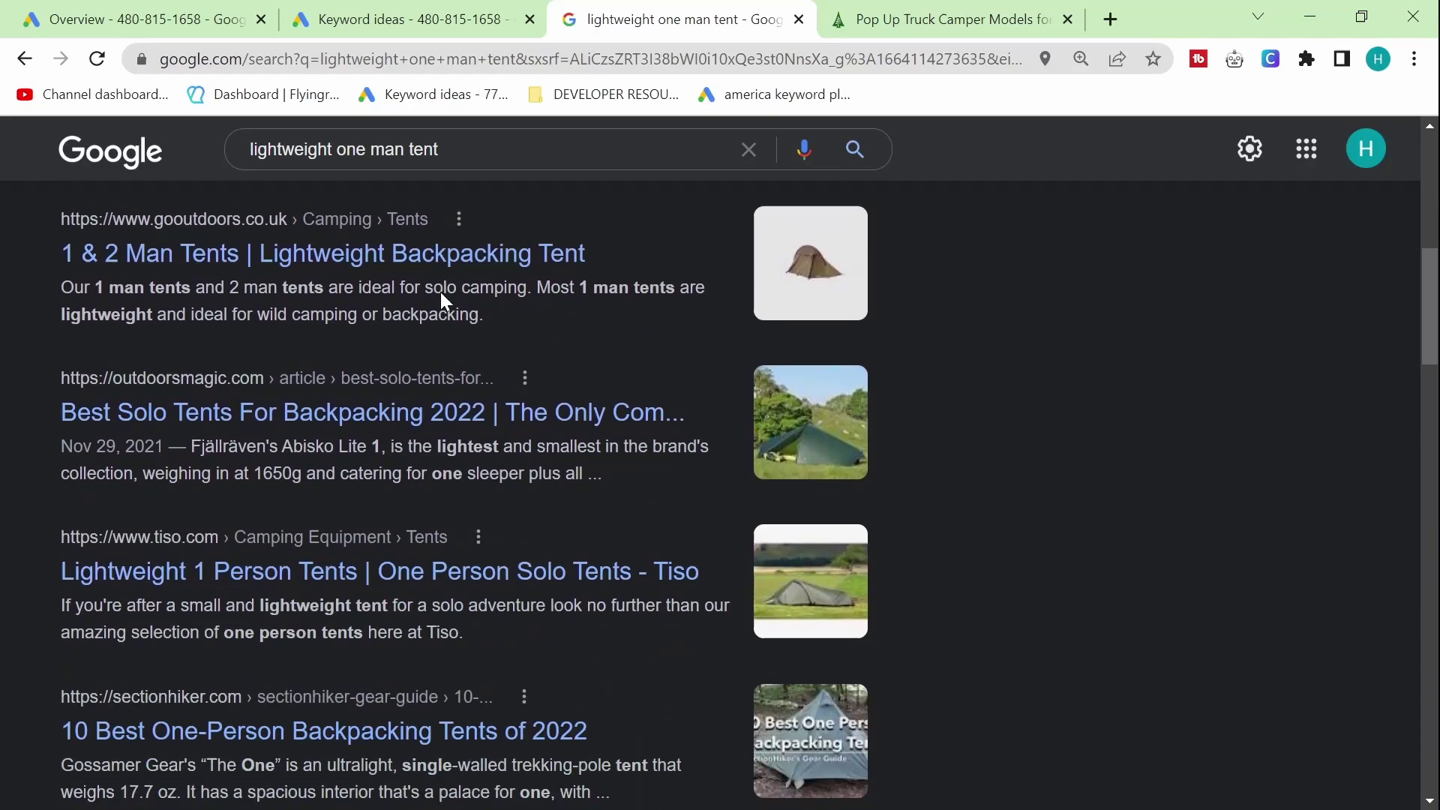
left_click(339, 9)
- Select and copy the keyword 'oex 1 man tent' from the 1 man tent ideas
scroll(359, 553, "down", 8)
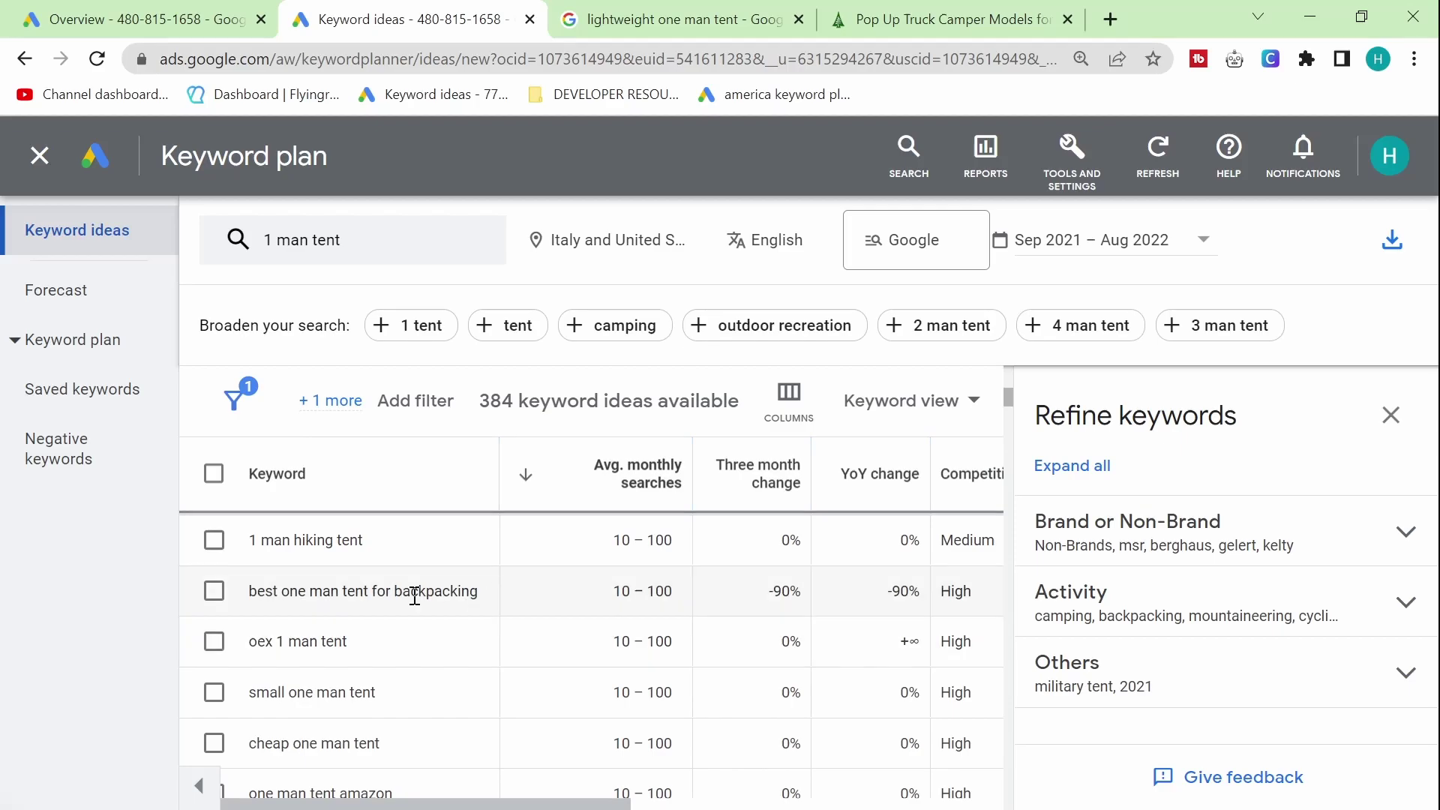
left_click_drag(480, 593, 241, 601)
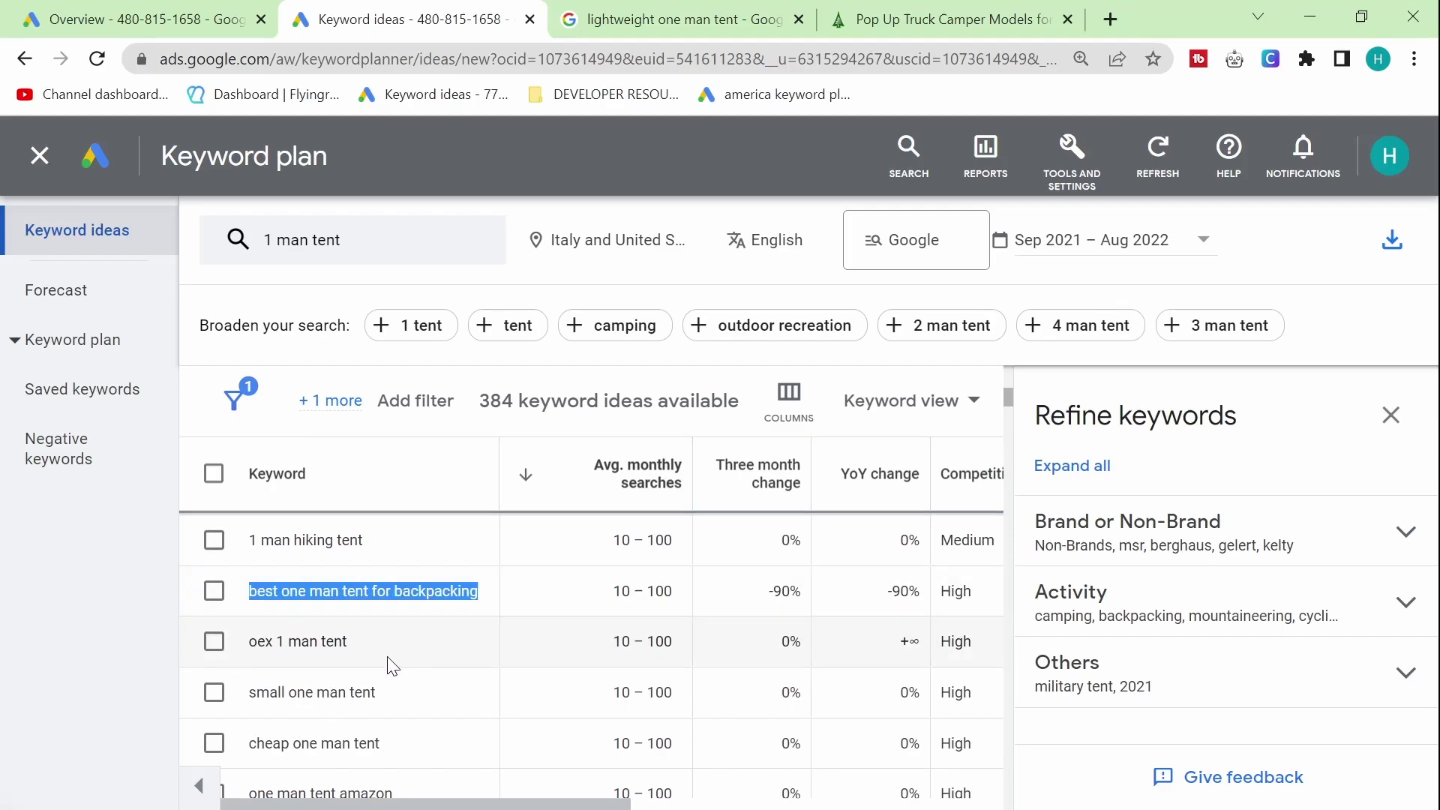
scroll(386, 656, "down", 3)
scroll(386, 664, "up", 3)
left_click_drag(347, 643, 252, 649)
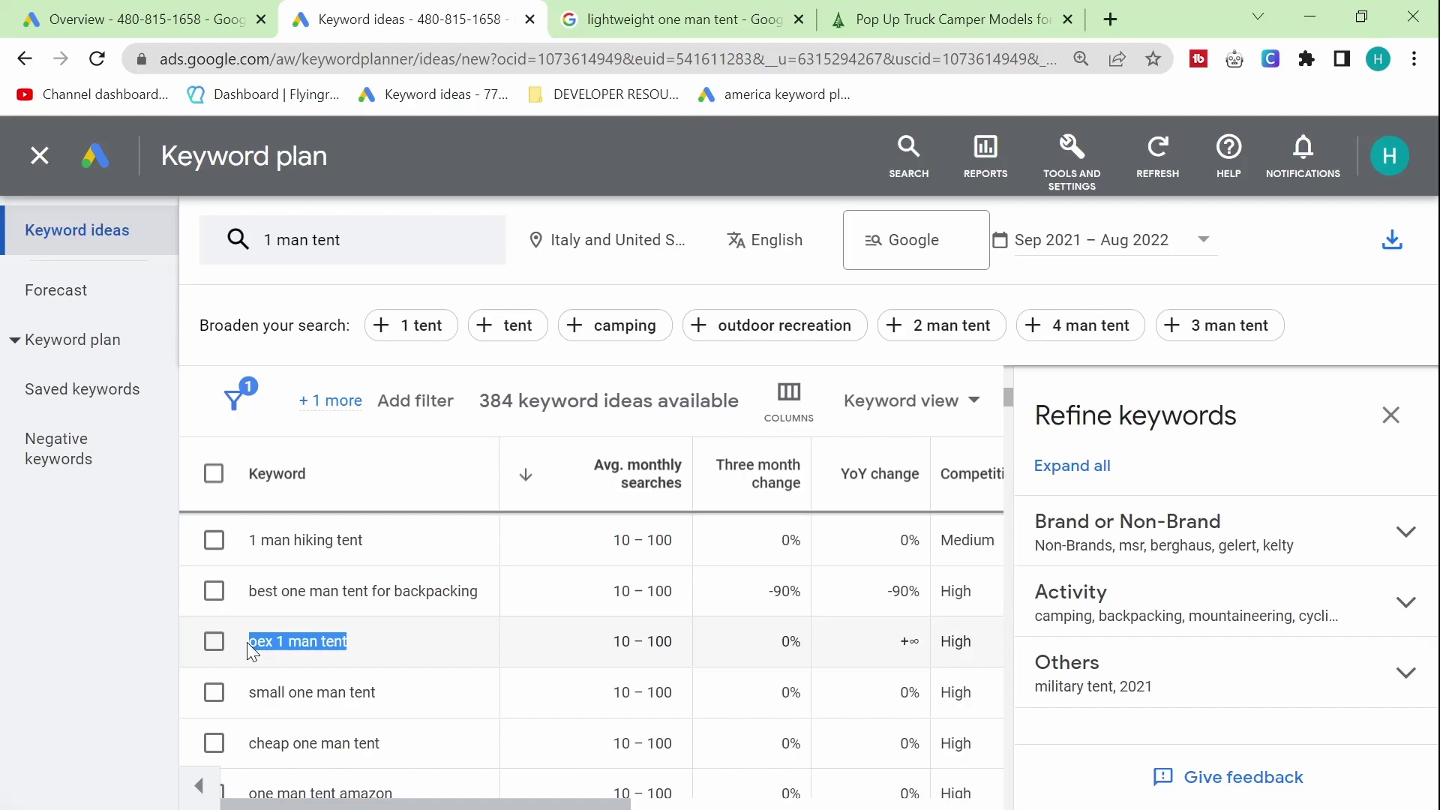
key("ctrl+c")
- Search Google for 'oex 1 man tent' and open the GO Outdoors Oex Phoxx result in a new tab
left_click(592, 15)
left_click(543, 54)
key("ctrl+v")
key("Return")
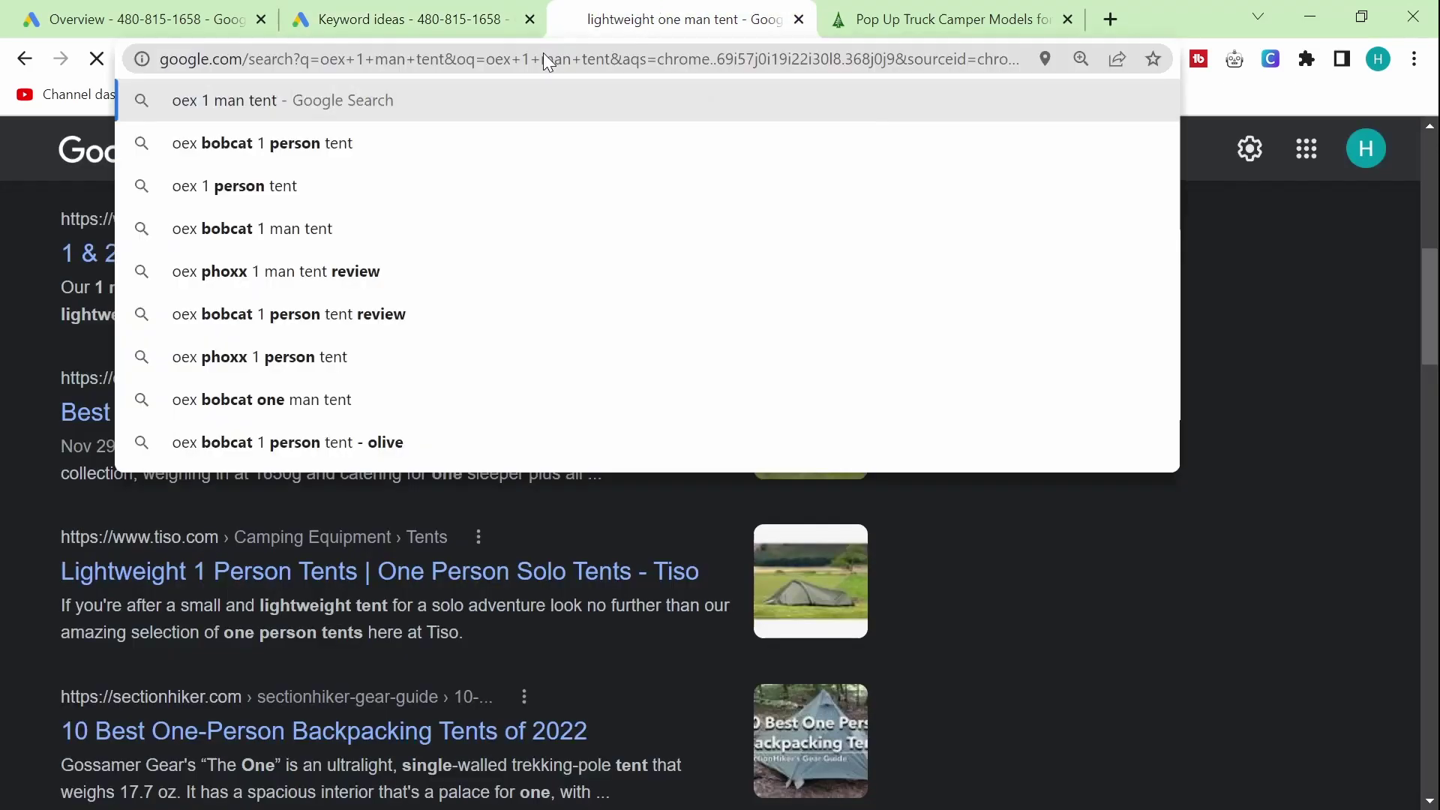
scroll(311, 465, "down", 10)
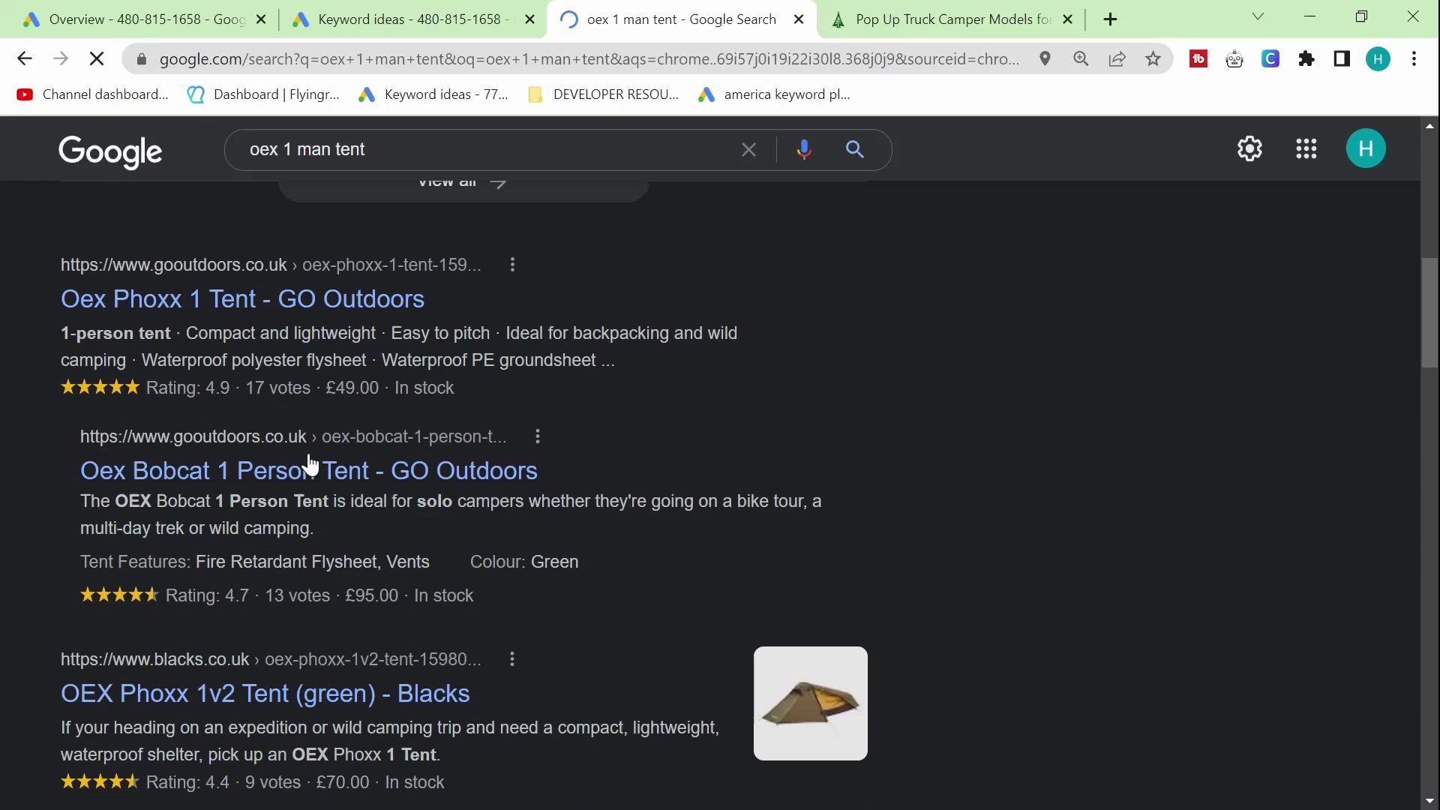
middle_click(240, 284)
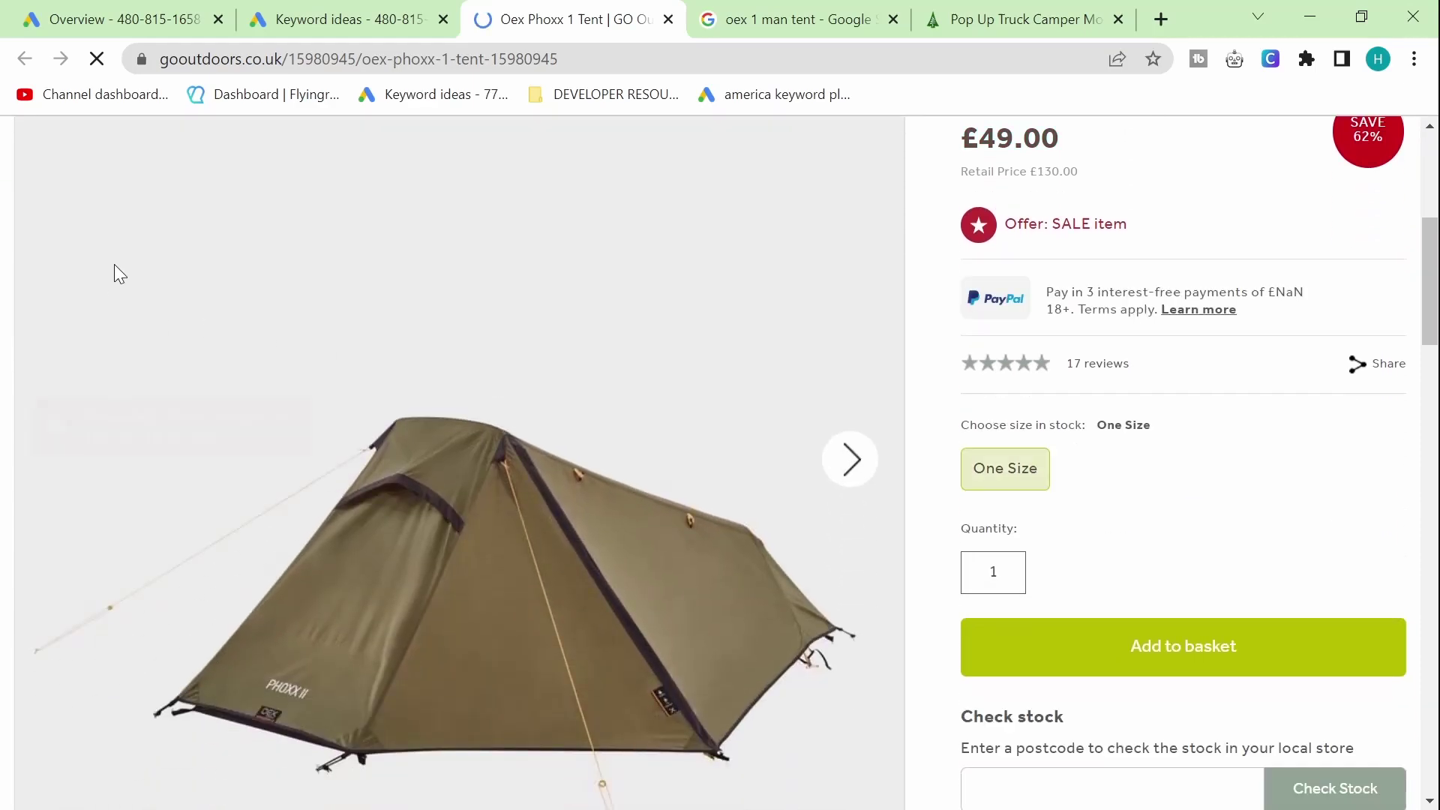
- Review the 'oex 1 man tent' results alongside the Oex Phoxx product page and keyword ideas
left_click(707, 10)
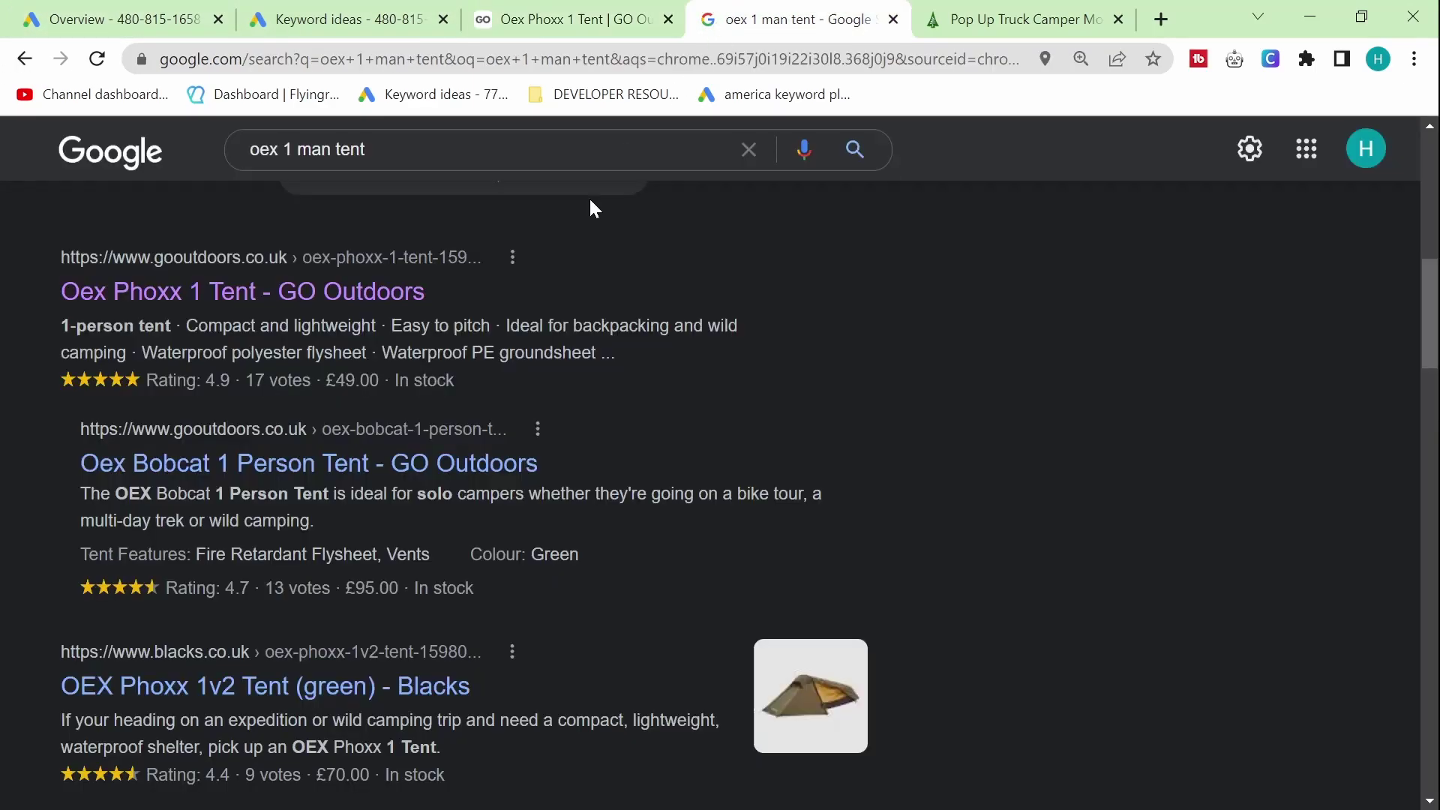
scroll(405, 499, "up", 10)
mouse_move(67, 314)
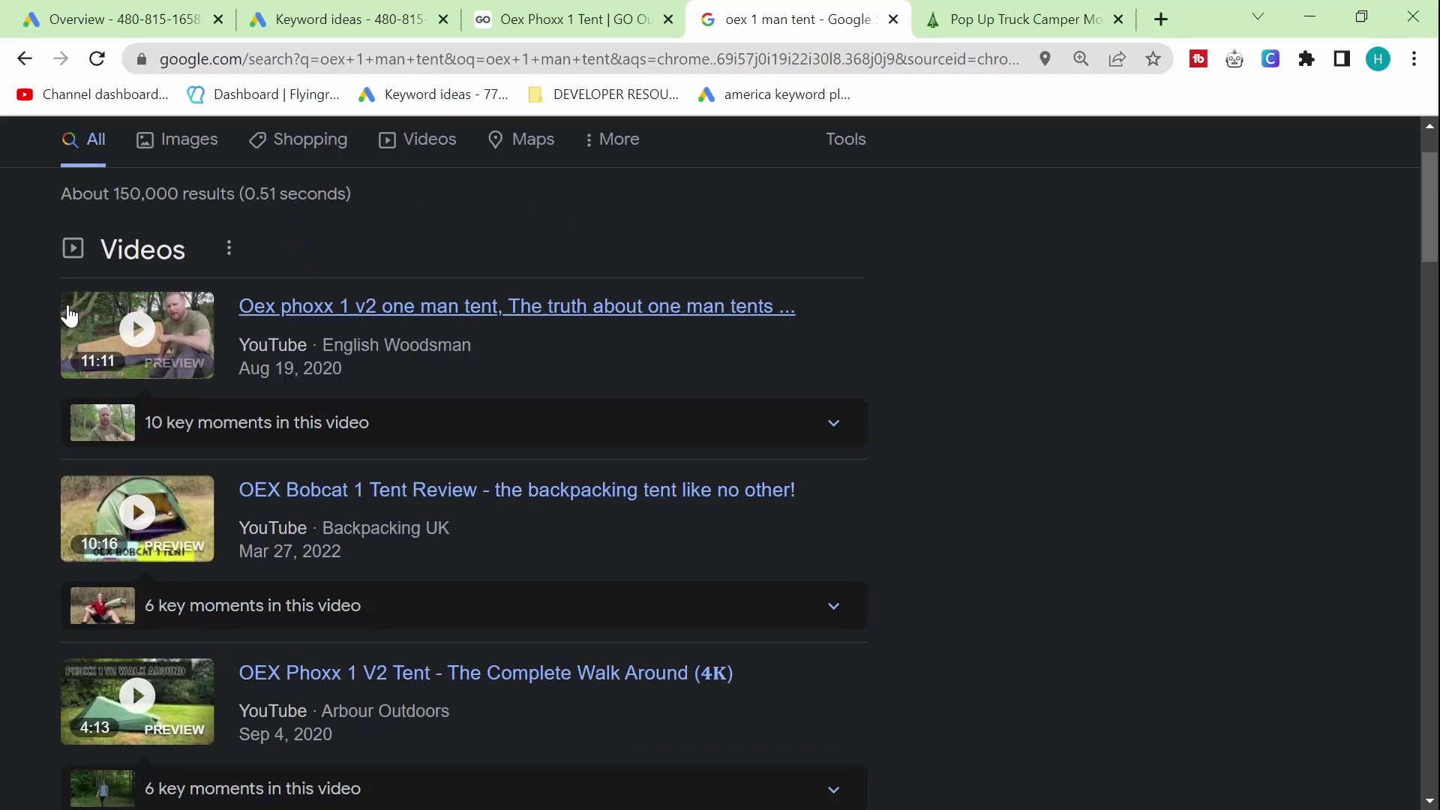
scroll(90, 340, "down", 1)
mouse_move(128, 439)
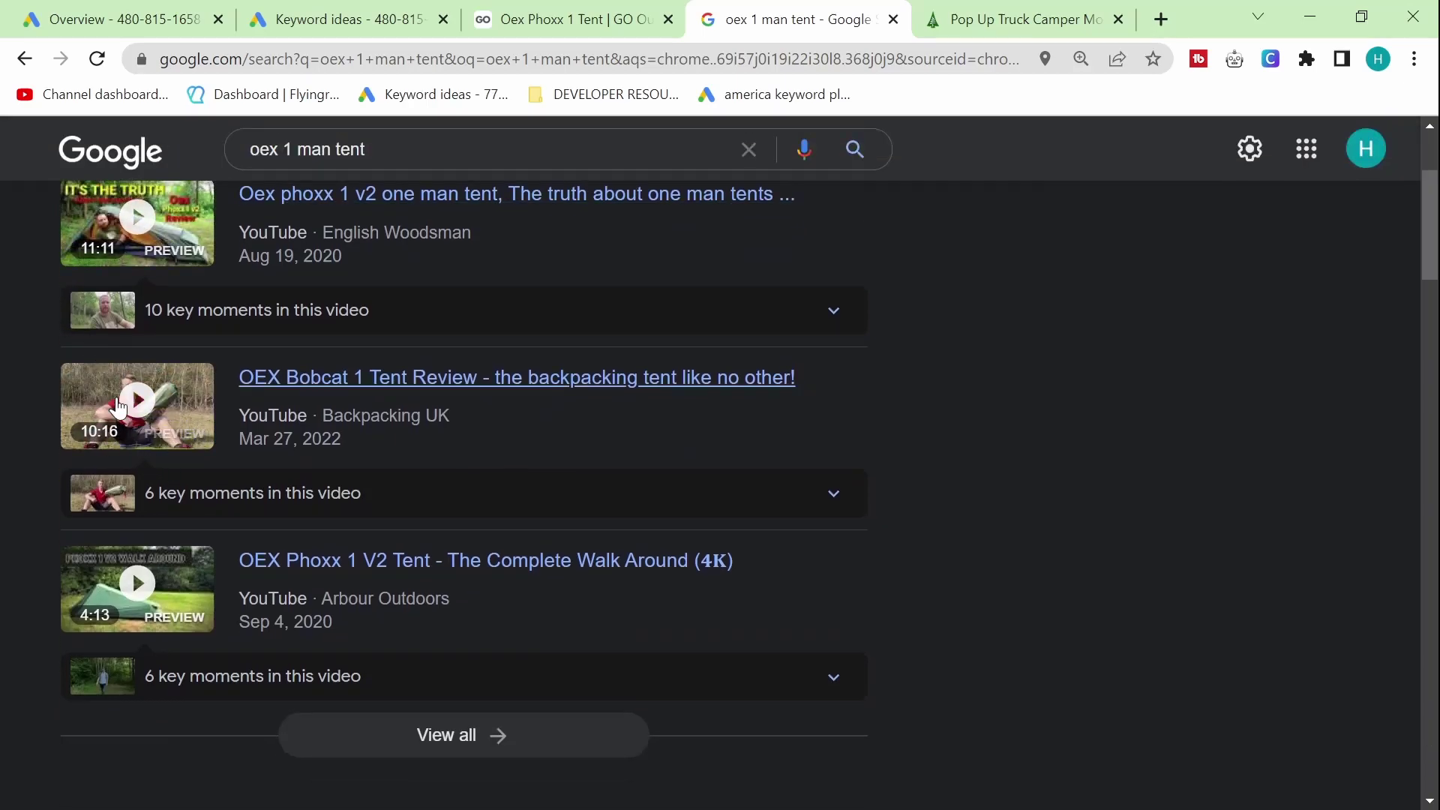
scroll(170, 450, "down", 3)
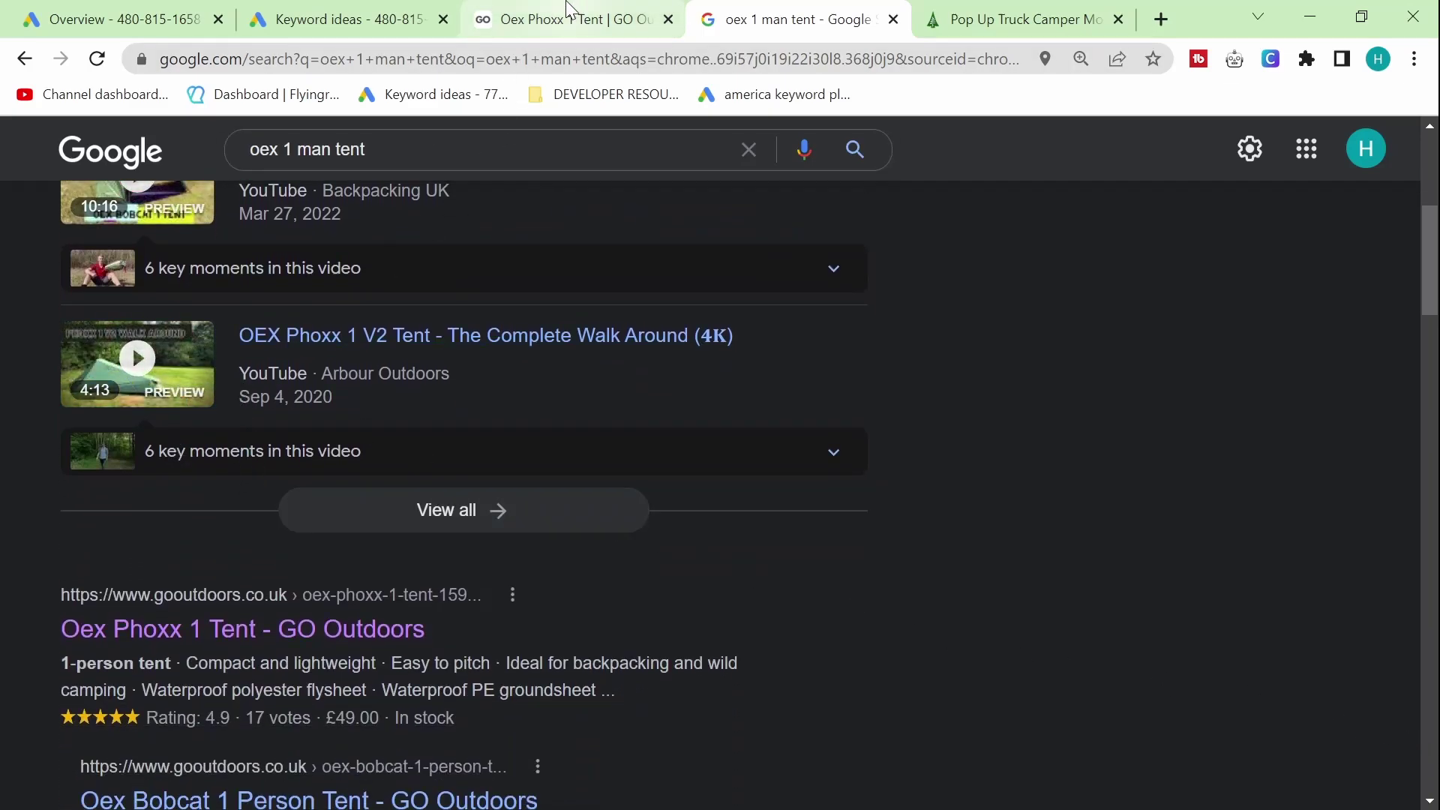
scroll(390, 450, "down", 14)
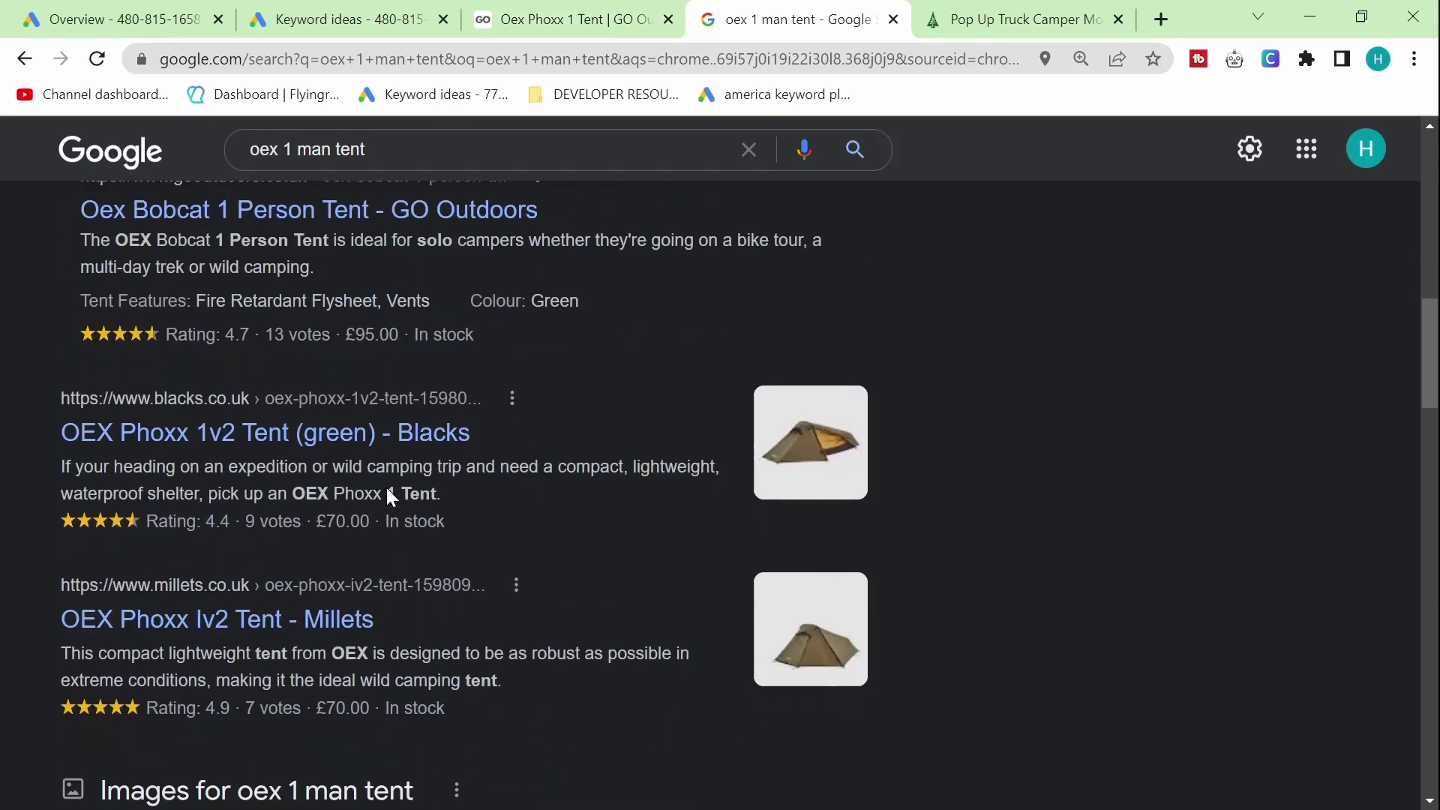
scroll(388, 498, "down", 2)
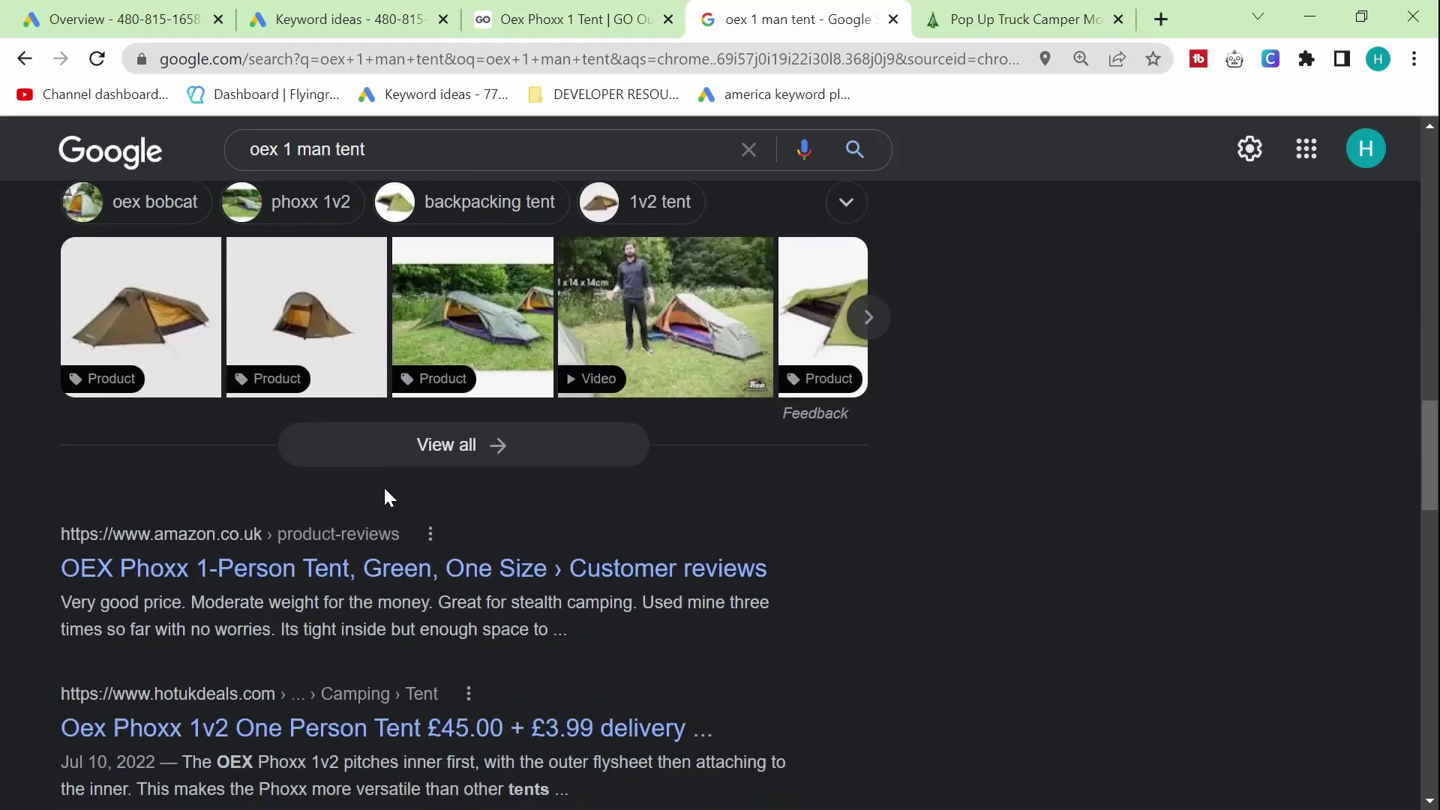
left_click(570, 19)
left_click(345, 19)
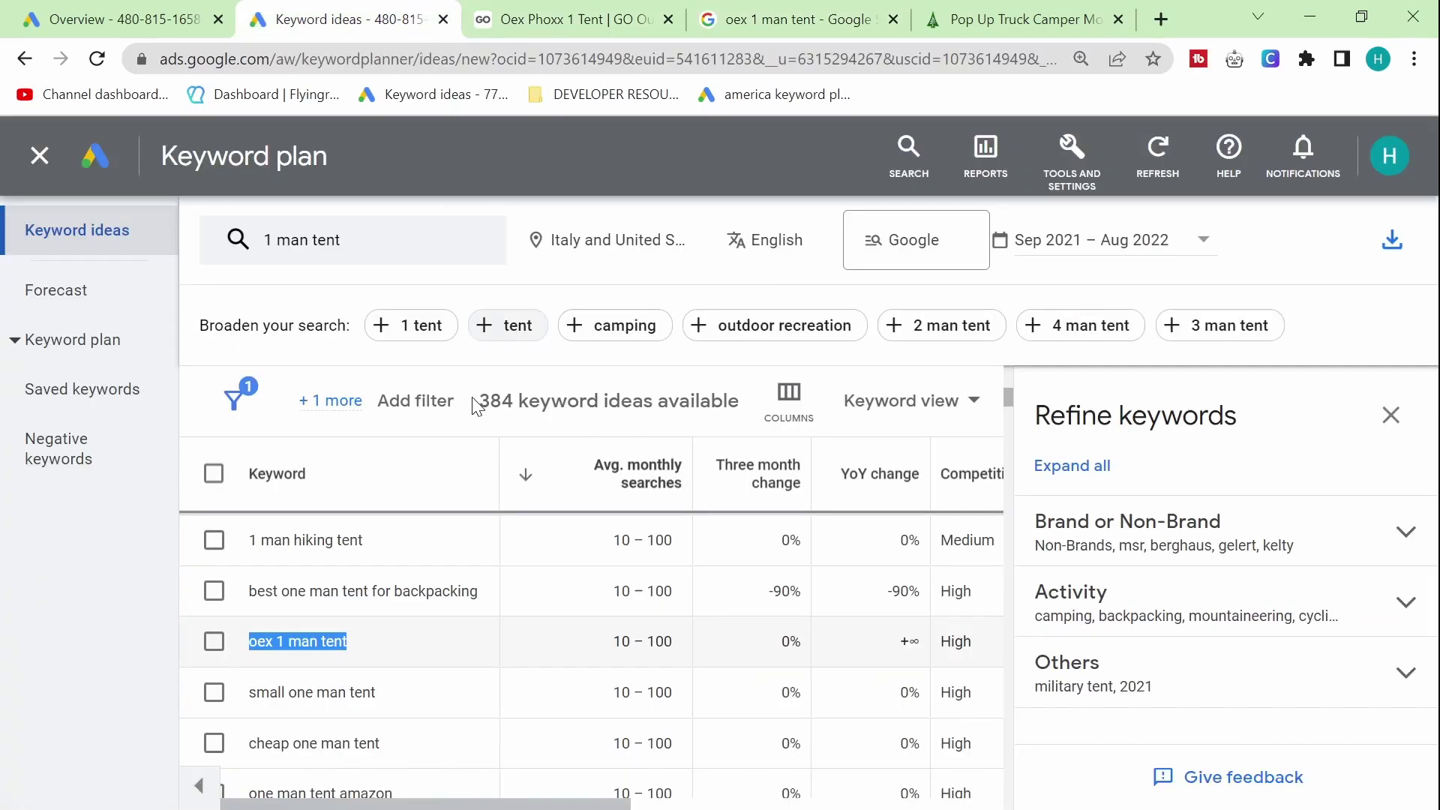
scroll(412, 540, "down", 3)
scroll(411, 541, "up", 3)
left_click(735, 11)
scroll(525, 444, "up", 16)
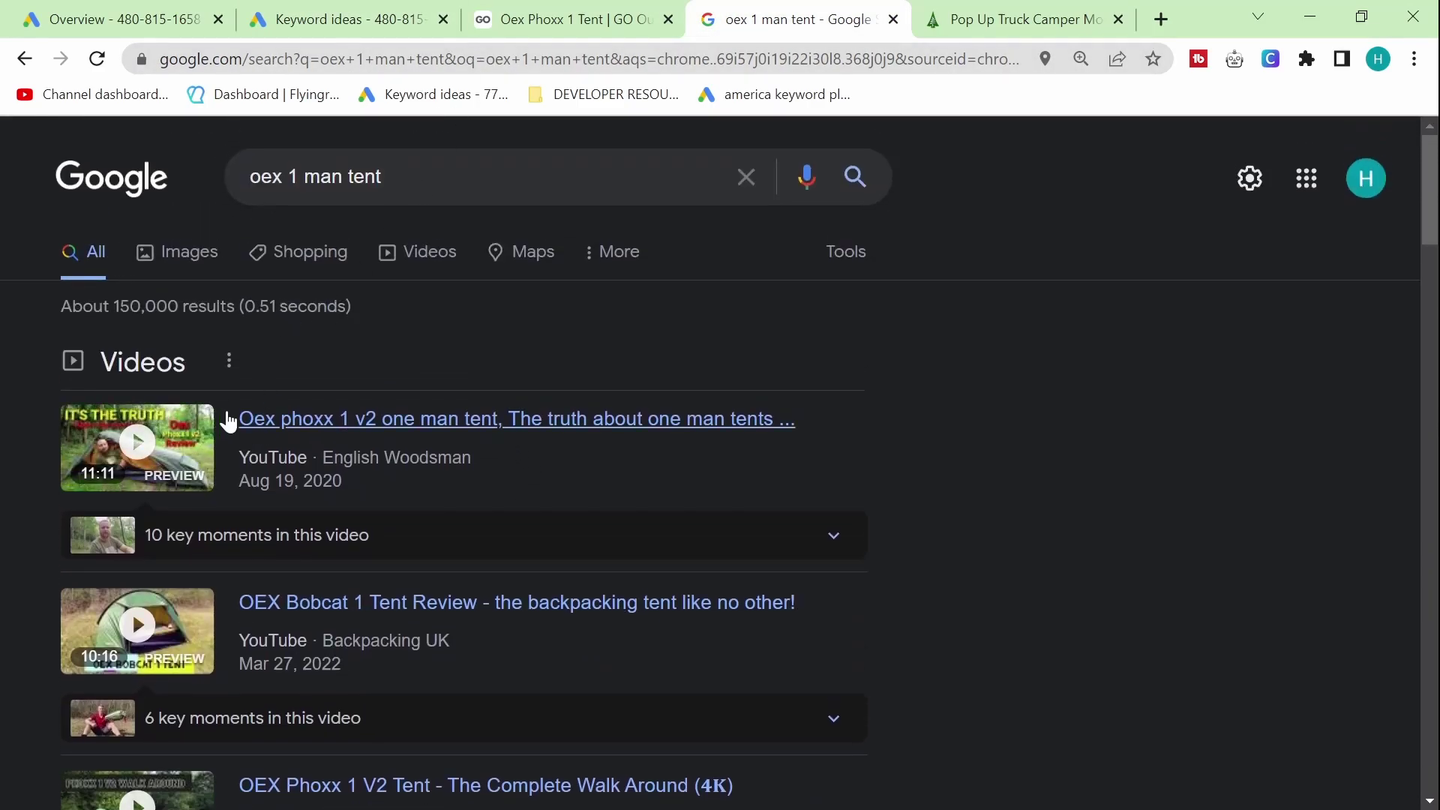
- Check the Oex Phoxx 1 v2 review video's 77,459 views and expand its full description
left_click_drag(383, 177, 19, 296)
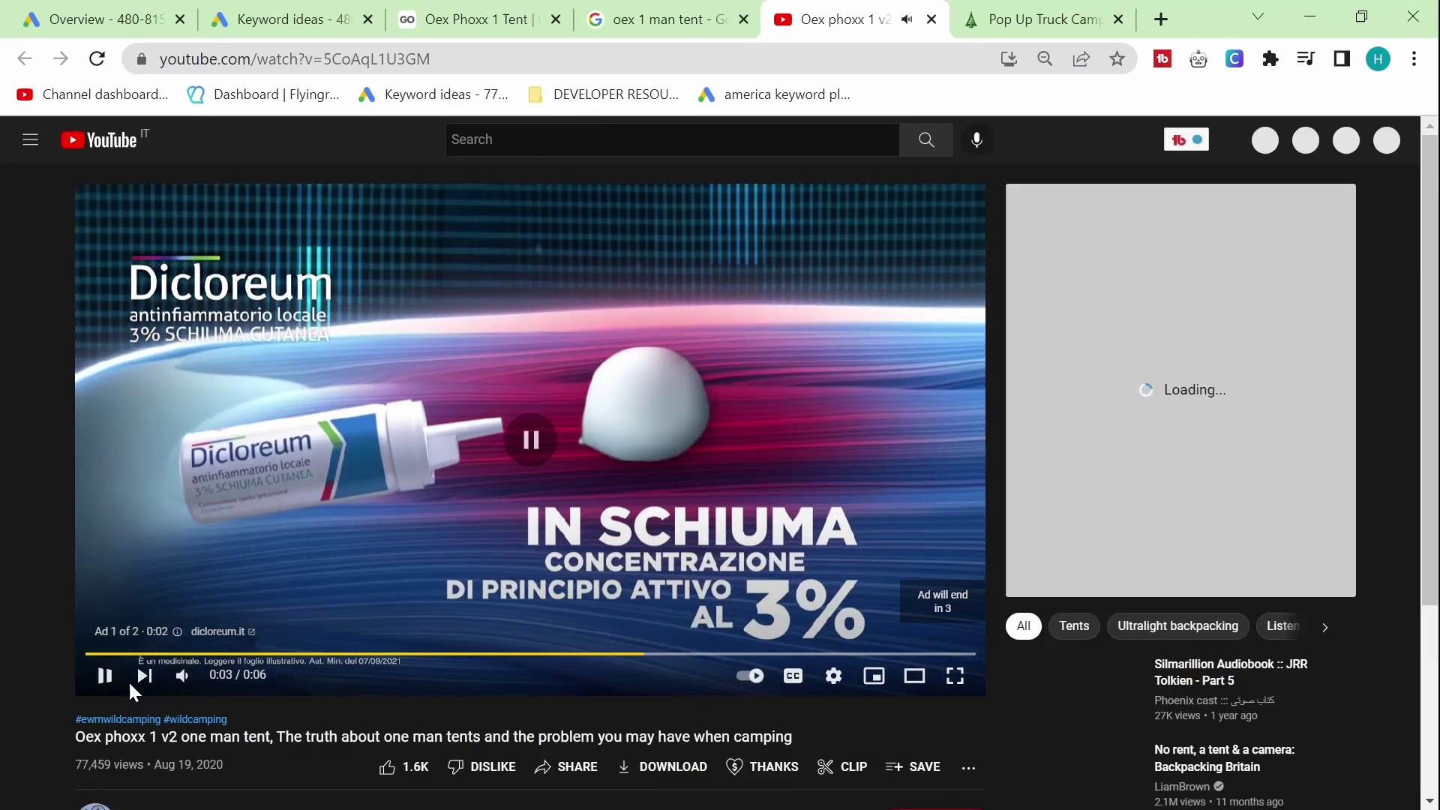
scroll(134, 674, "down", 1)
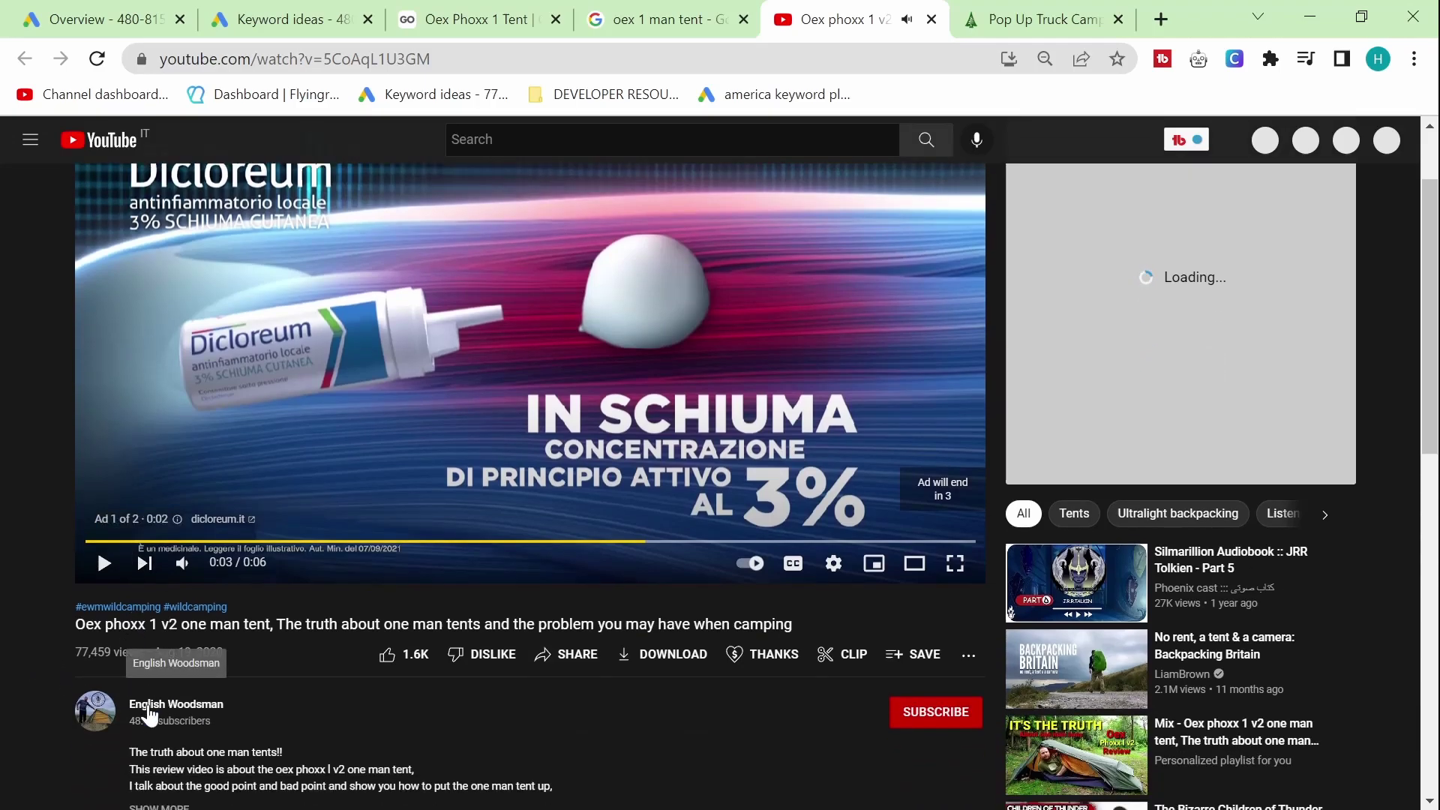
left_click_drag(75, 652, 140, 655)
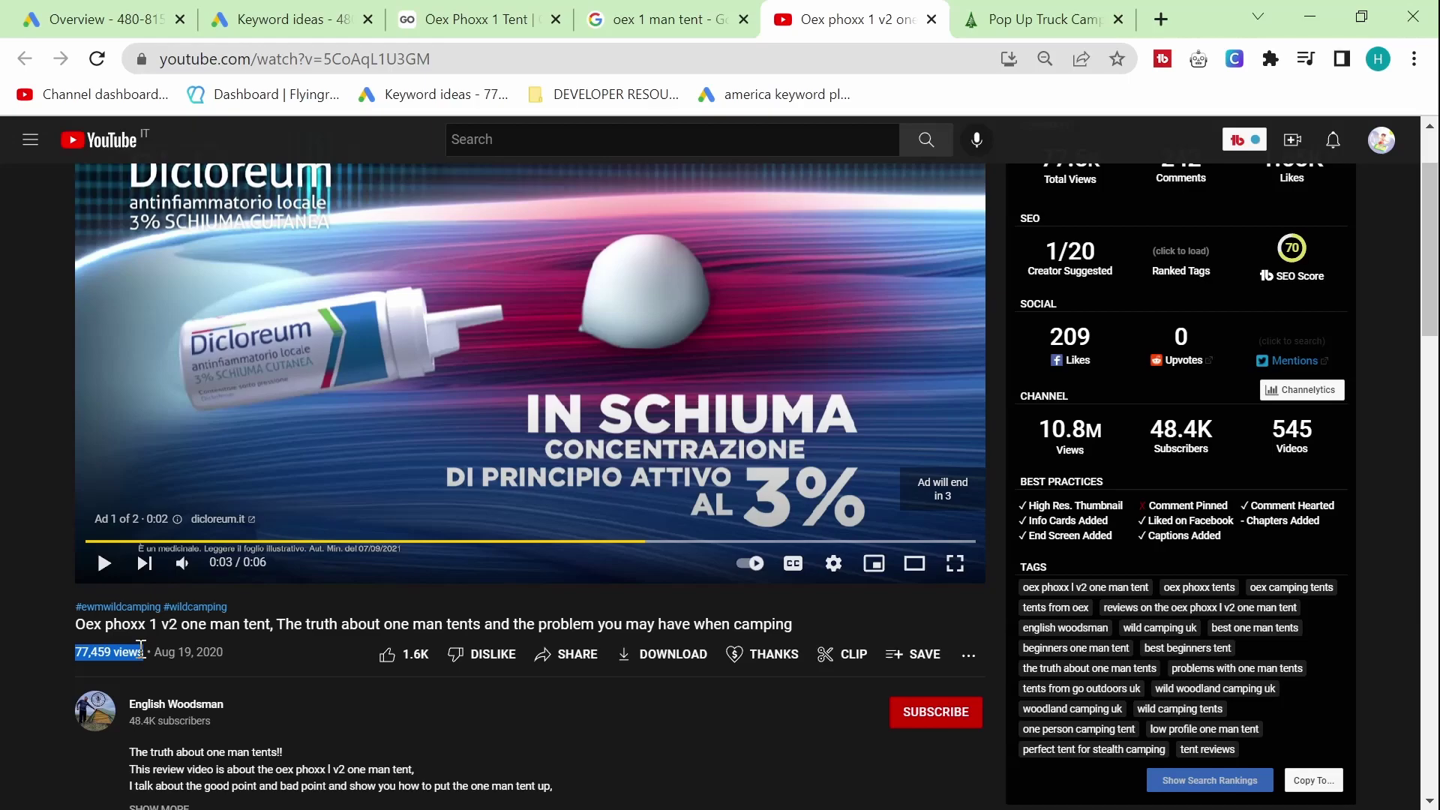
scroll(133, 652, "down", 1)
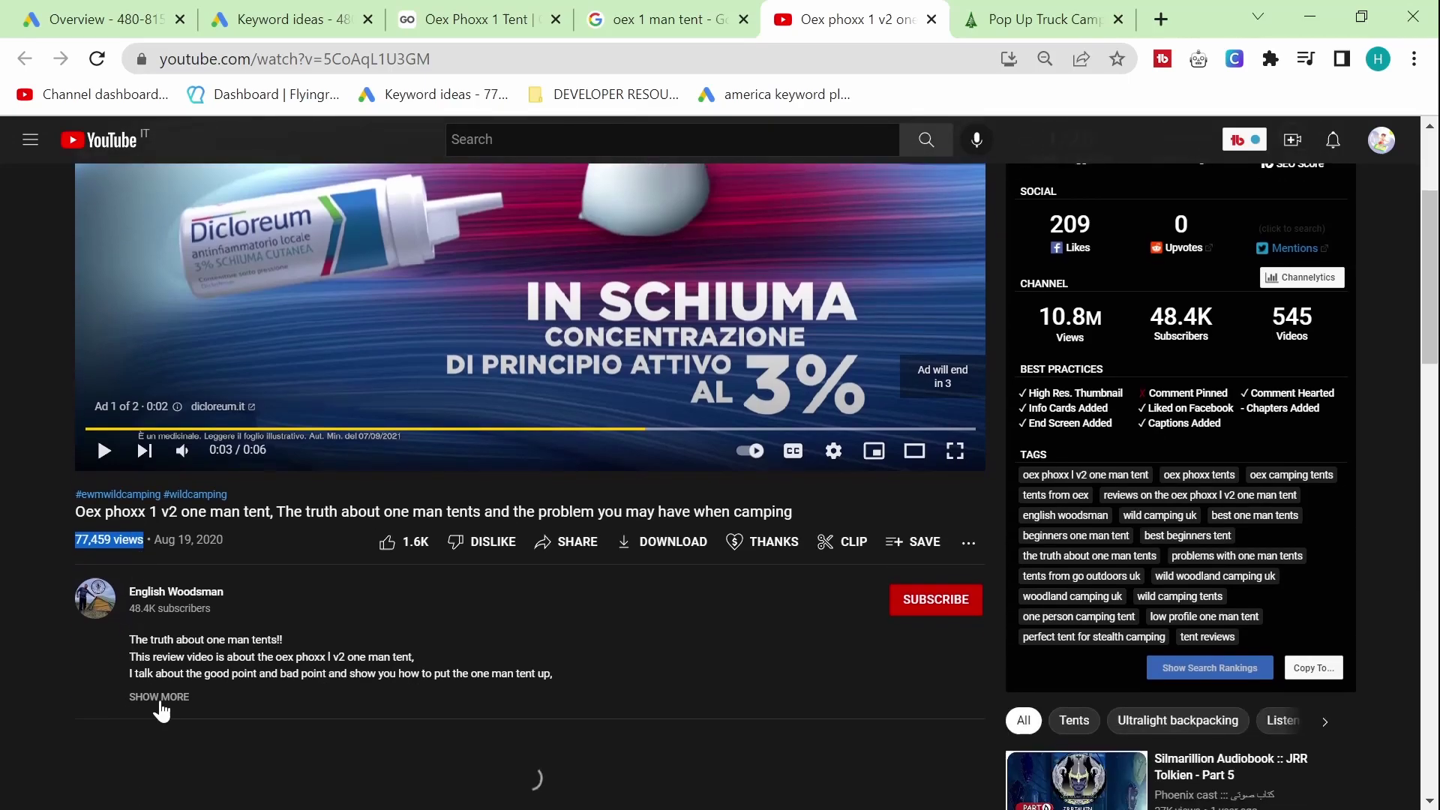
left_click(160, 702)
scroll(161, 702, "down", 2)
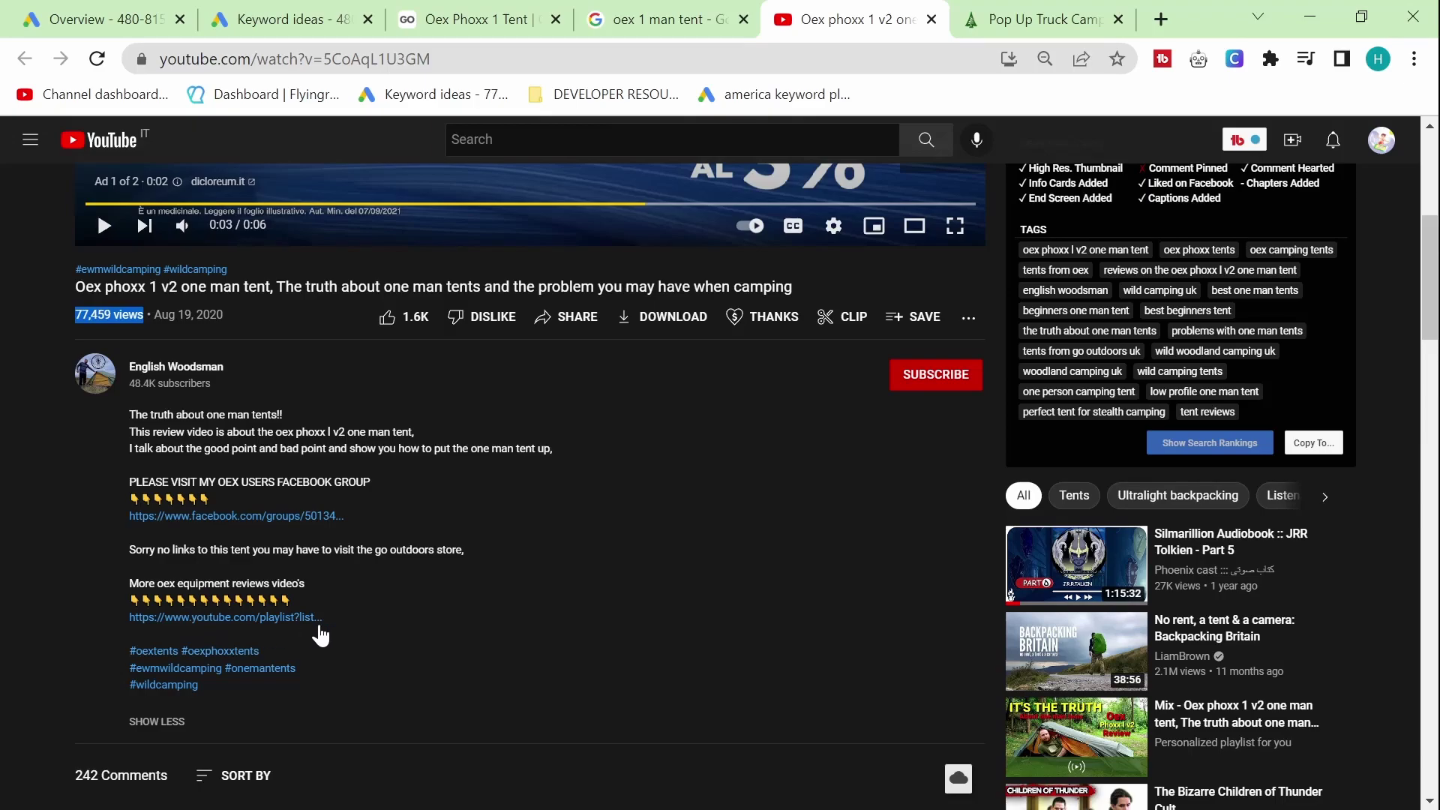
scroll(320, 636, "down", 2)
scroll(318, 634, "up", 4)
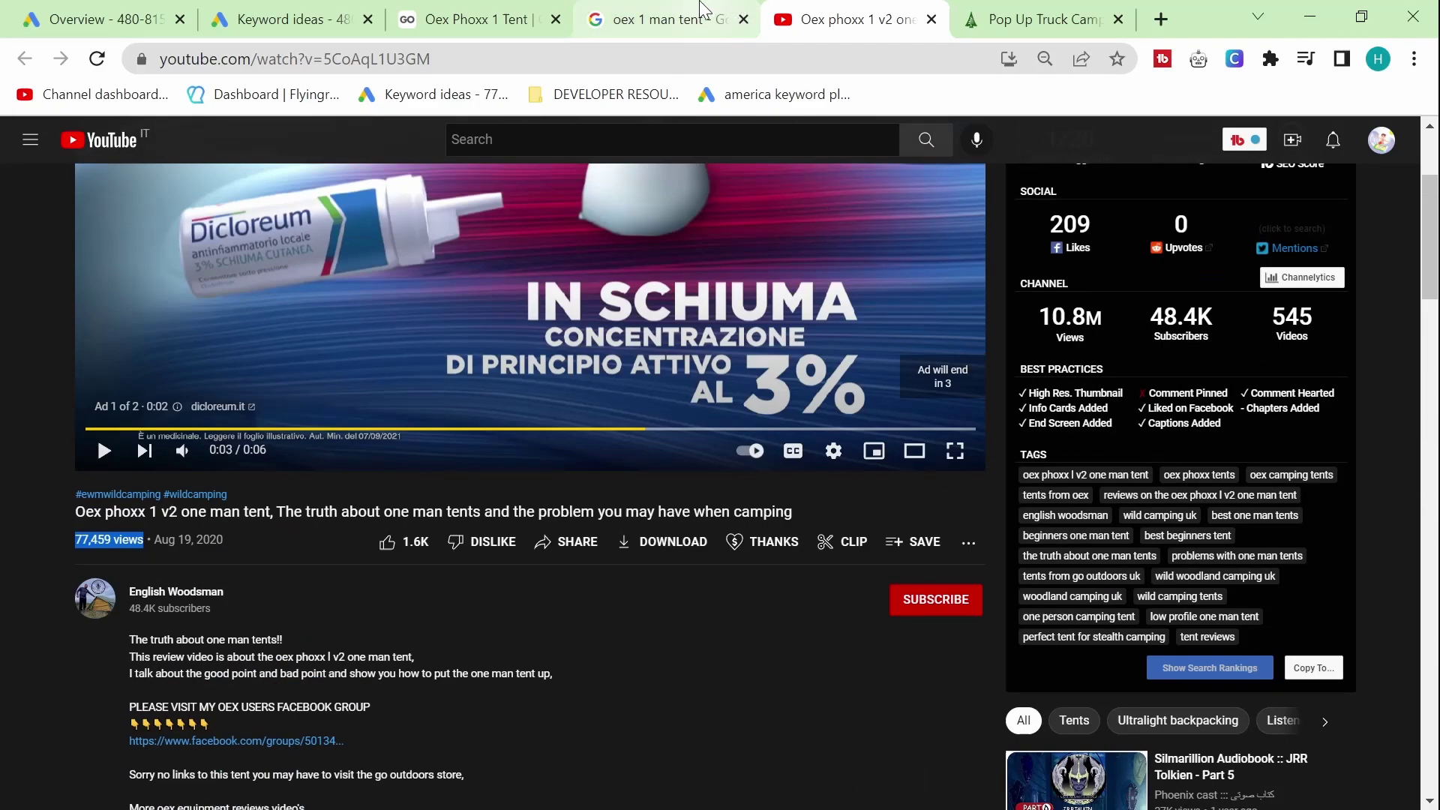
left_click(700, 6)
- Revisit the Oex Phoxx product page and review video before returning to the keyword ideas
left_click(493, 23)
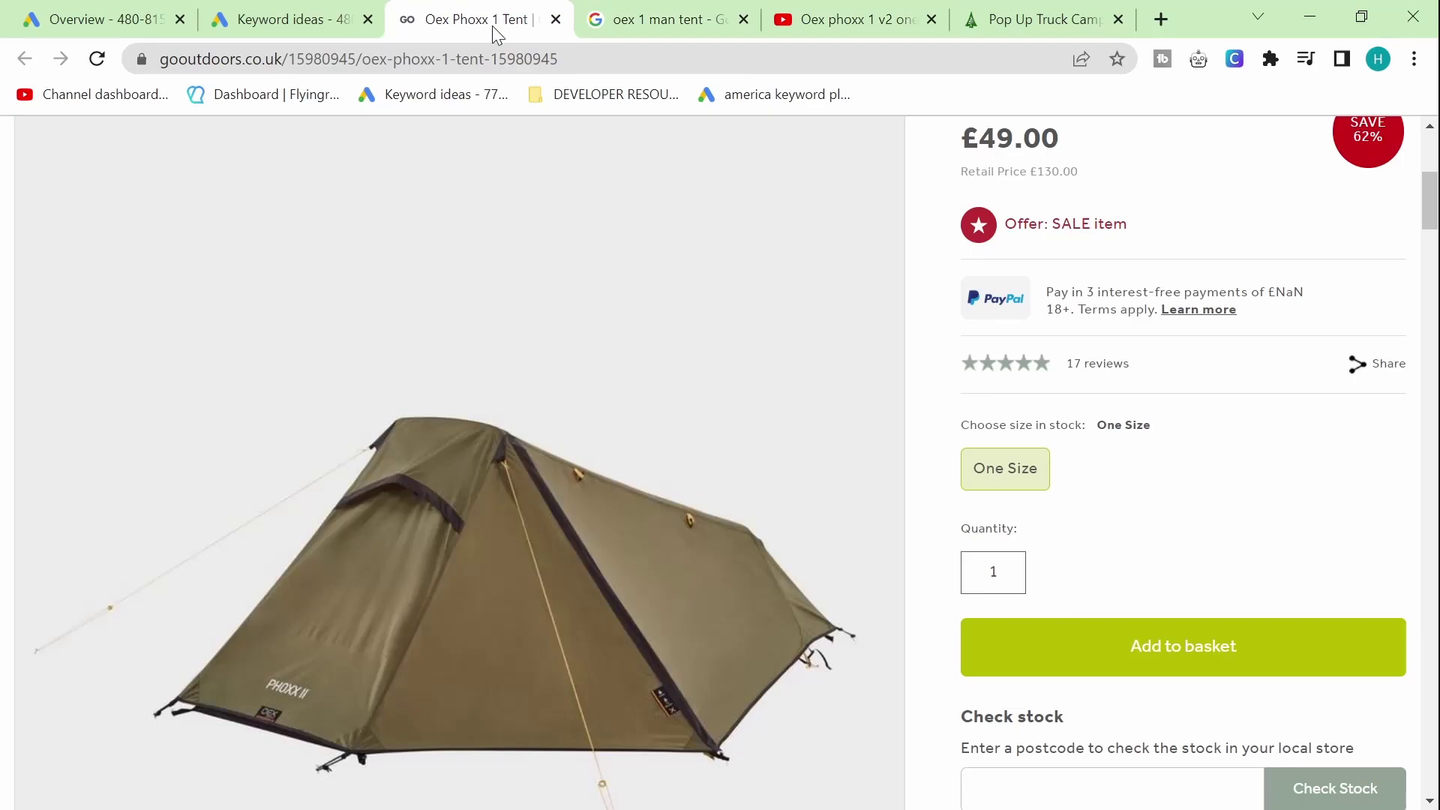
left_click(276, 18)
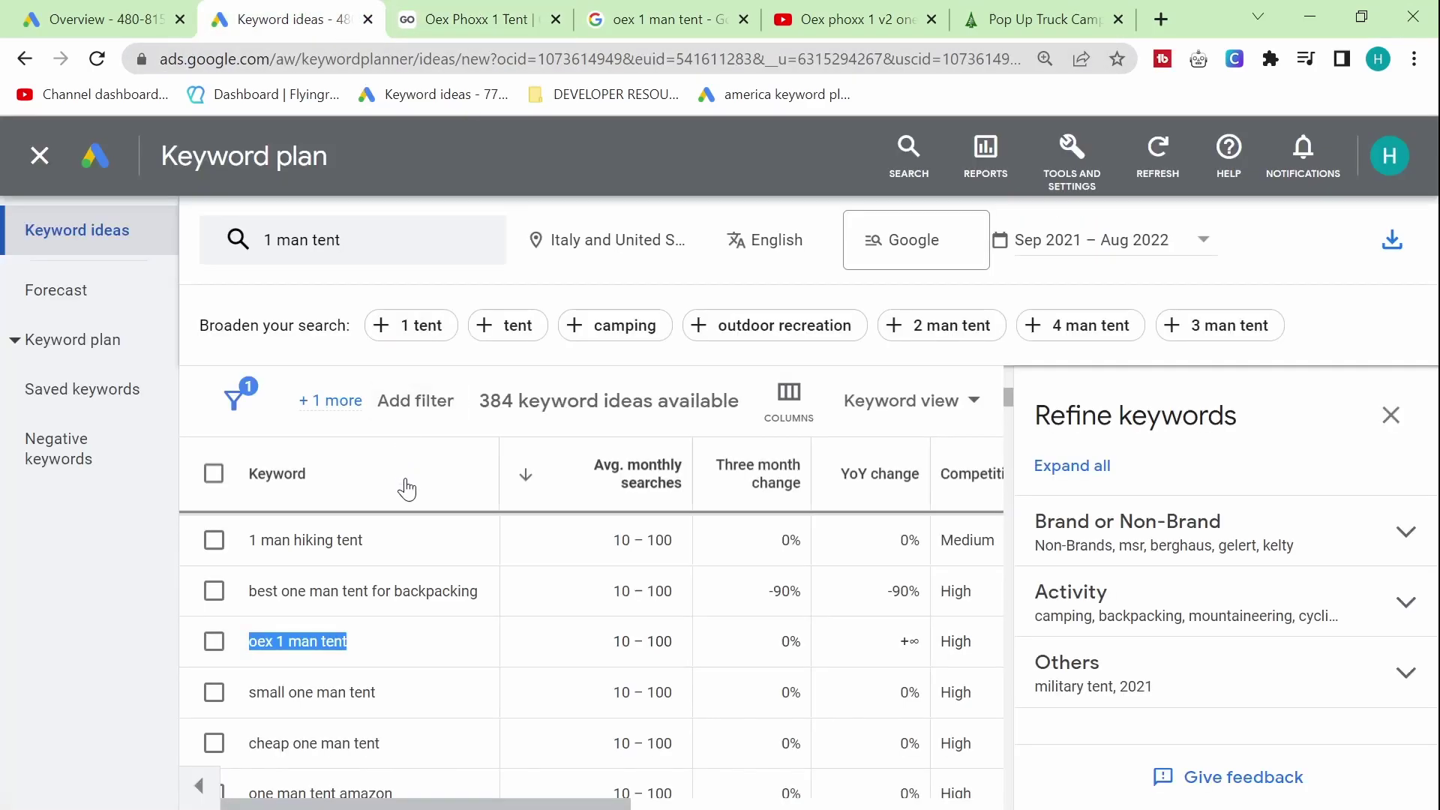
scroll(418, 646, "down", 3)
scroll(449, 655, "up", 3)
scroll(449, 660, "down", 3)
left_click(787, 9)
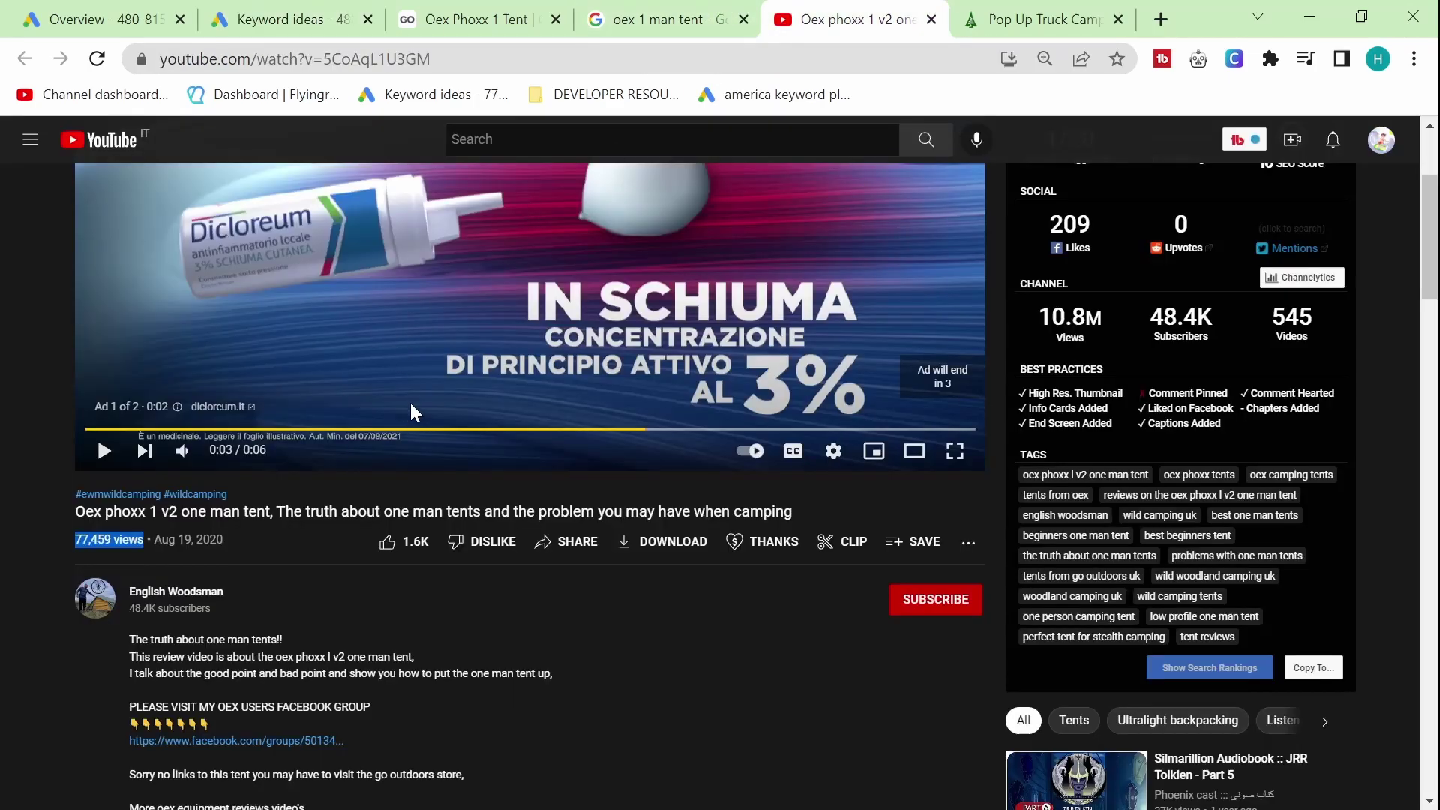
scroll(414, 412, "up", 3)
left_click(293, 10)
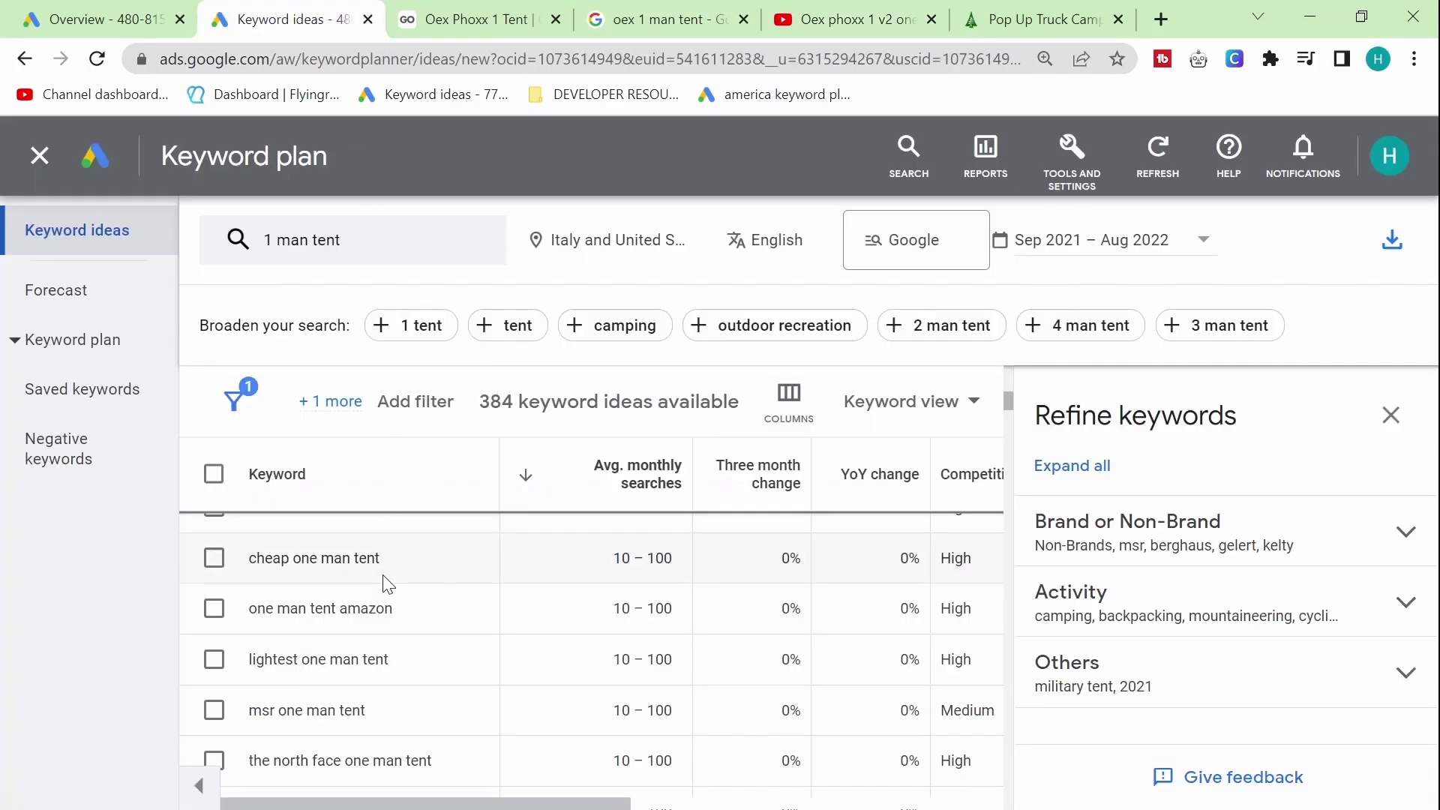
- Copy all 384 '1 man tent' keyword ideas from Keyword Planner
scroll(373, 570, "down", 3)
scroll(414, 716, "down", 8)
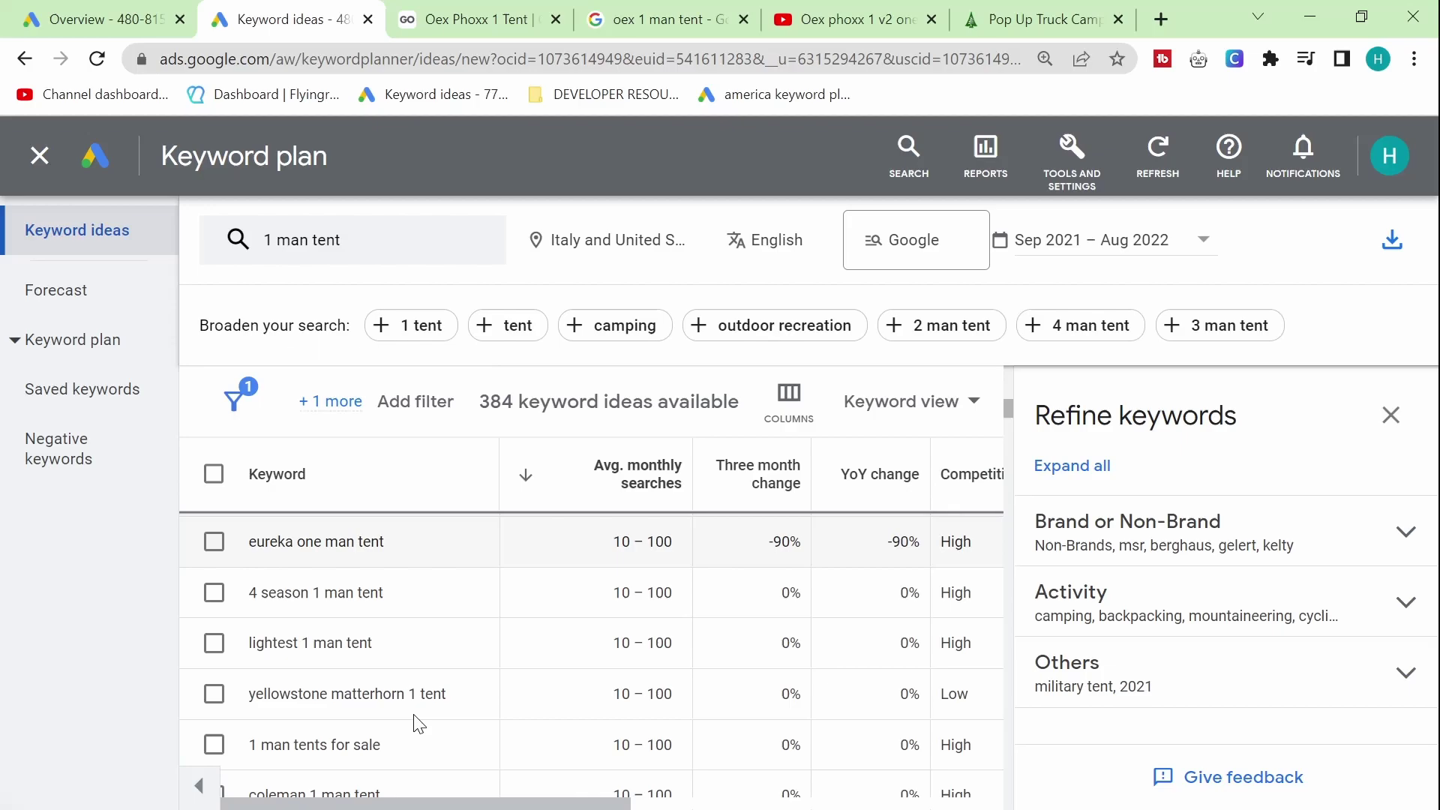
scroll(418, 724, "up", 3)
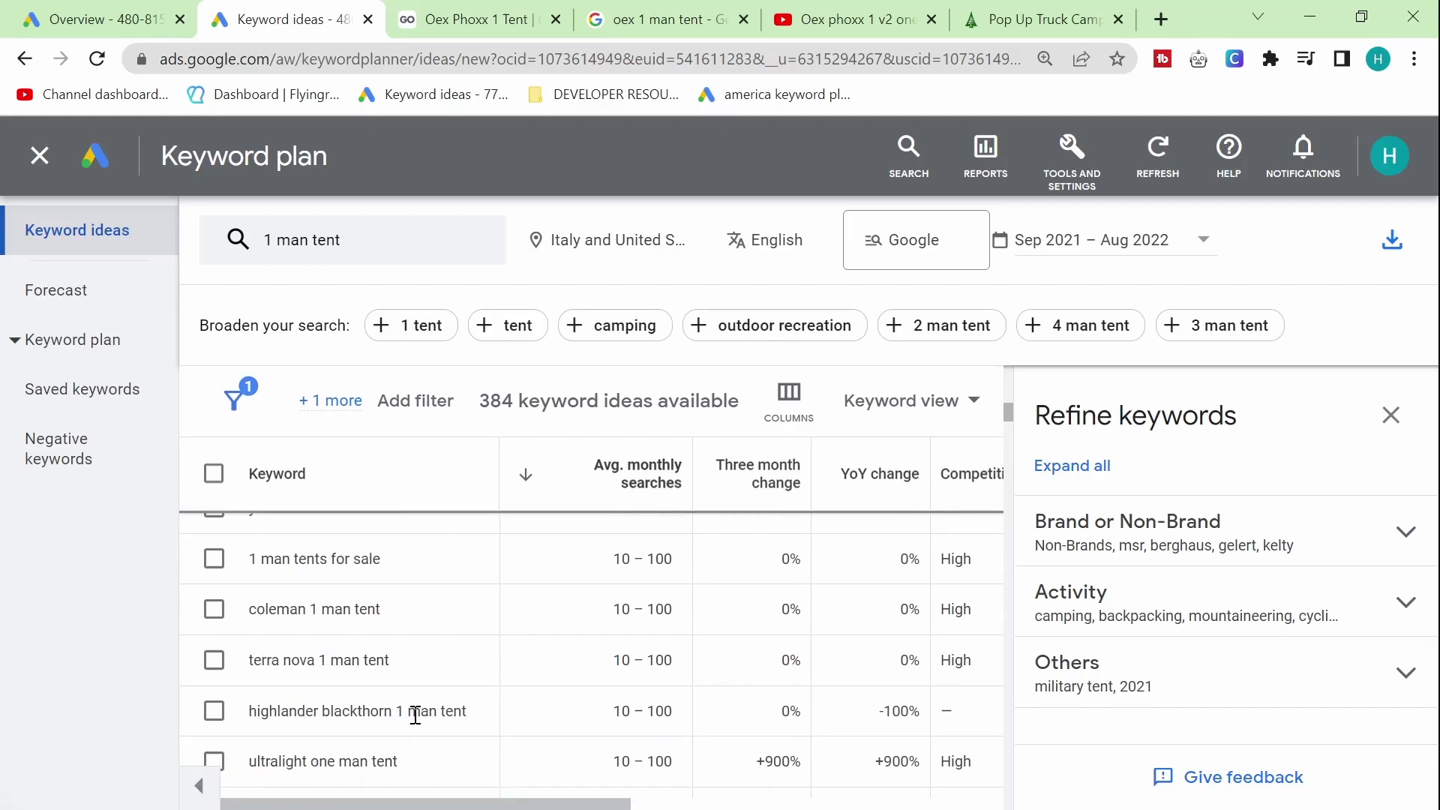
left_click_drag(469, 711, 241, 717)
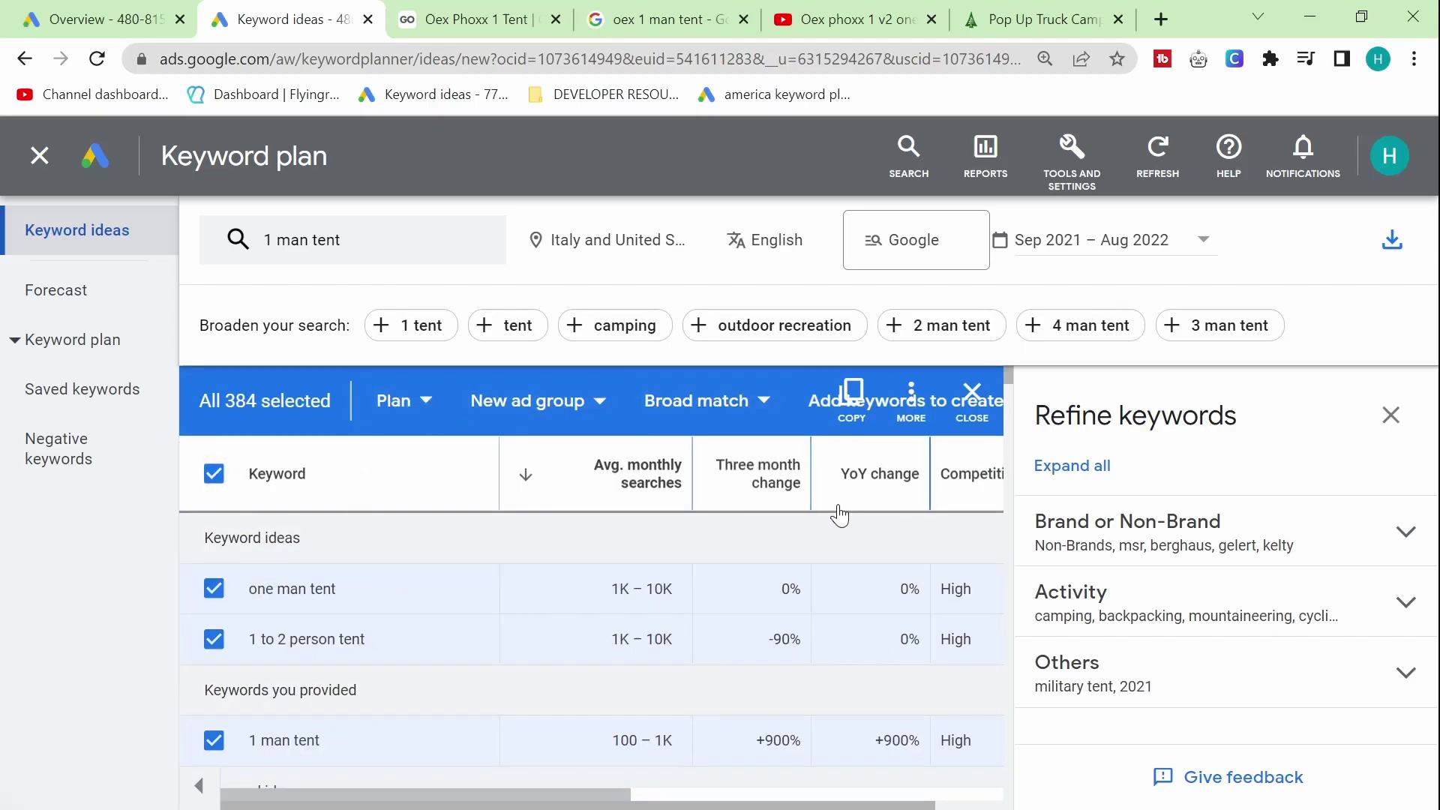
left_click(854, 401)
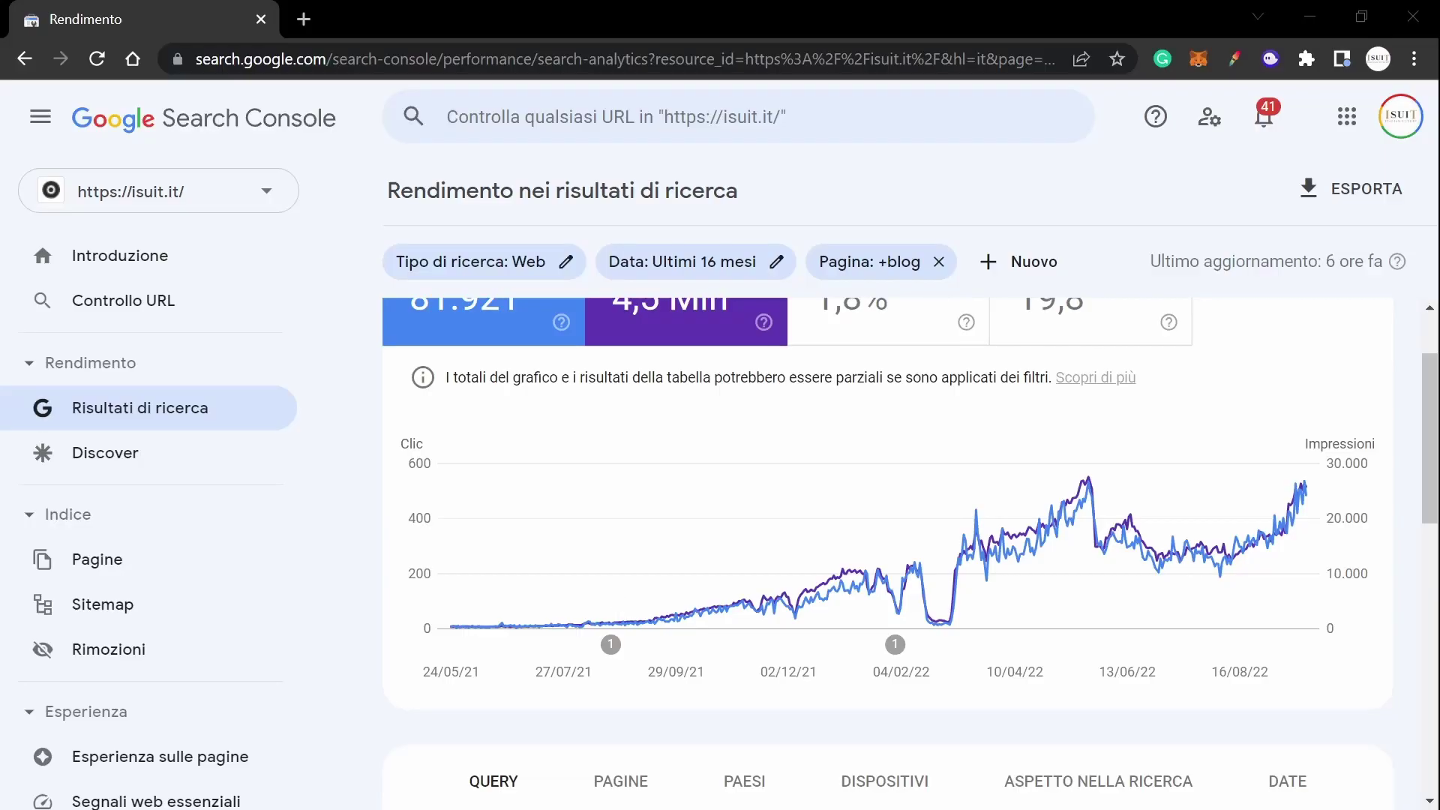
- Go to jasper.ai in a new tab and log in to the Jasper app
left_click(304, 19)
type("jasper.ai")
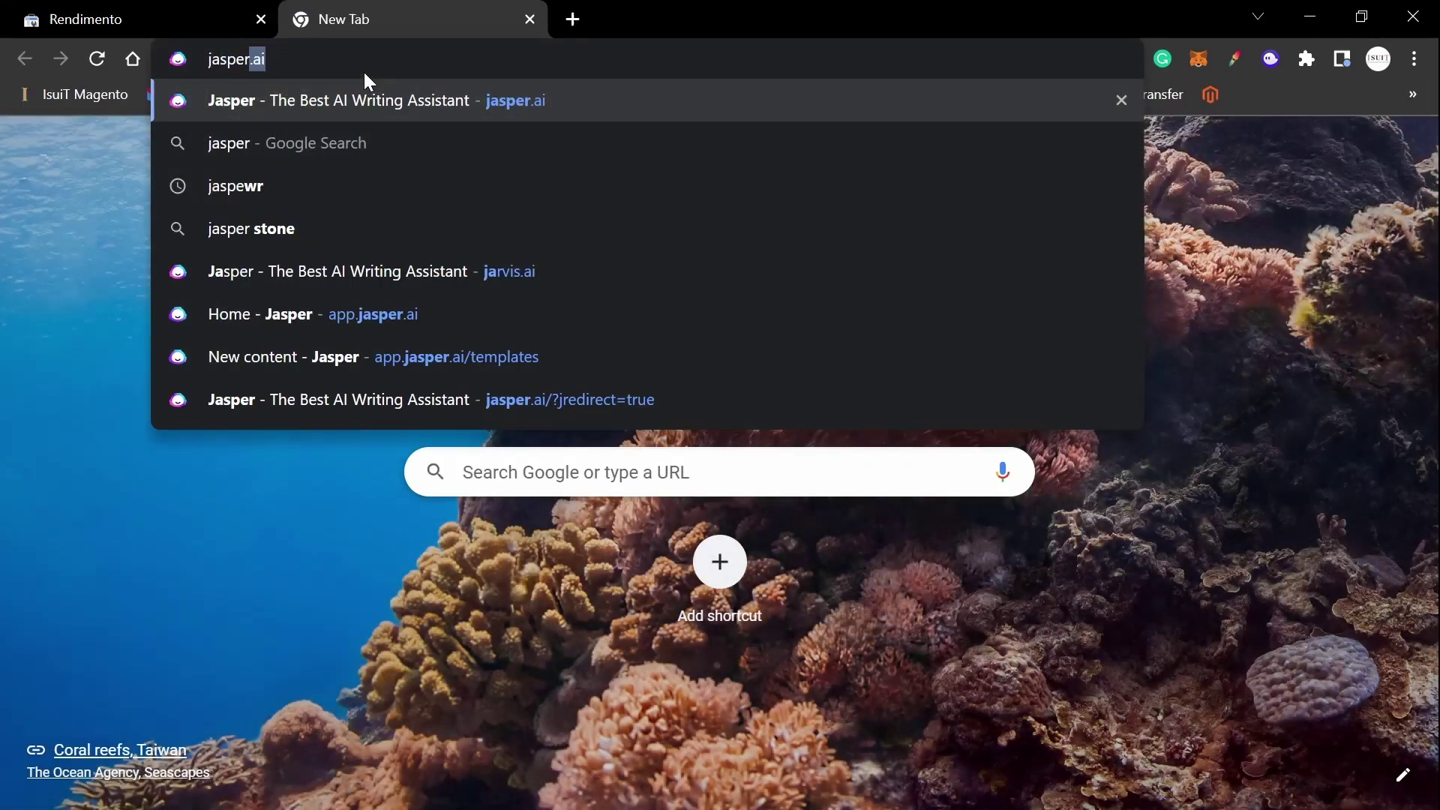
key("Return")
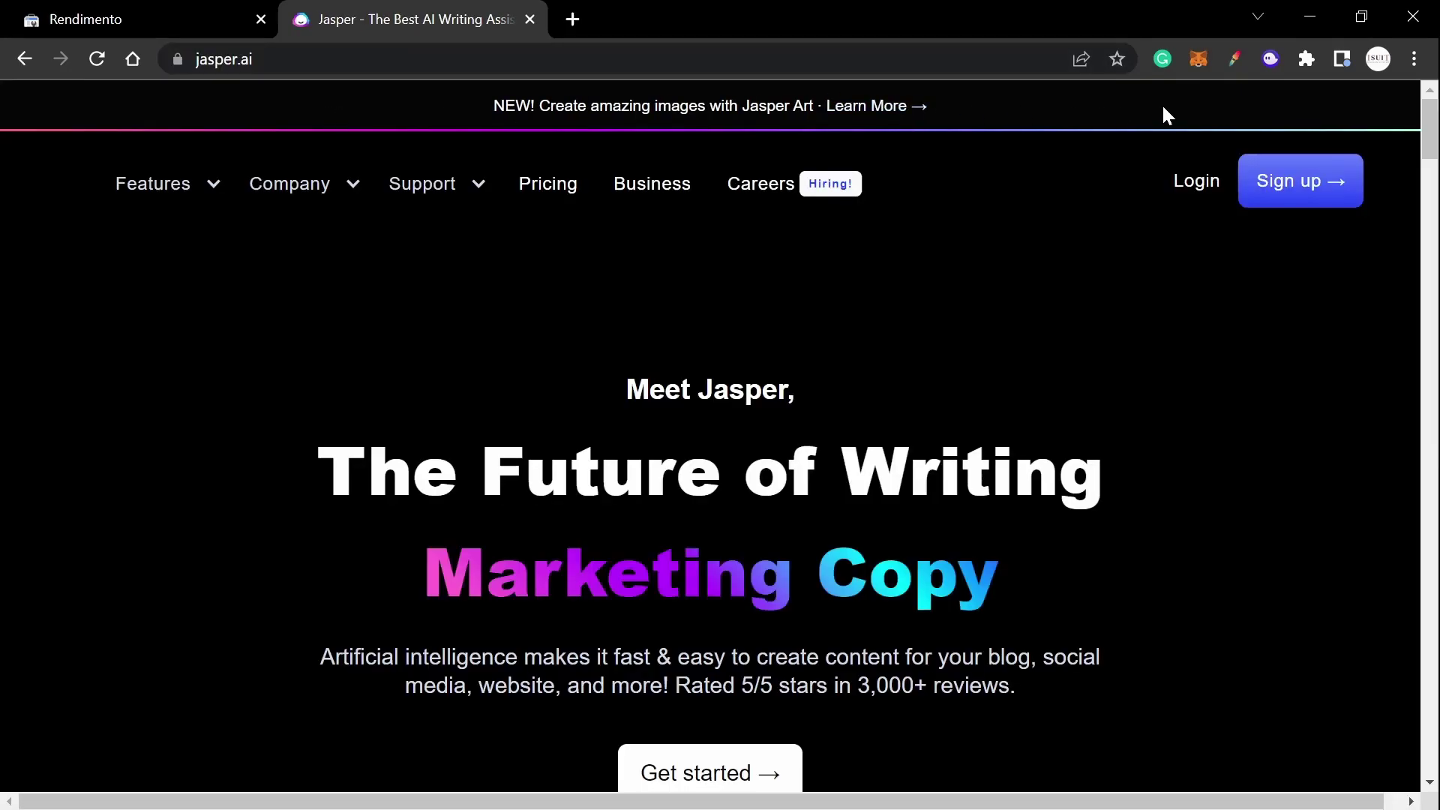
left_click(1189, 183)
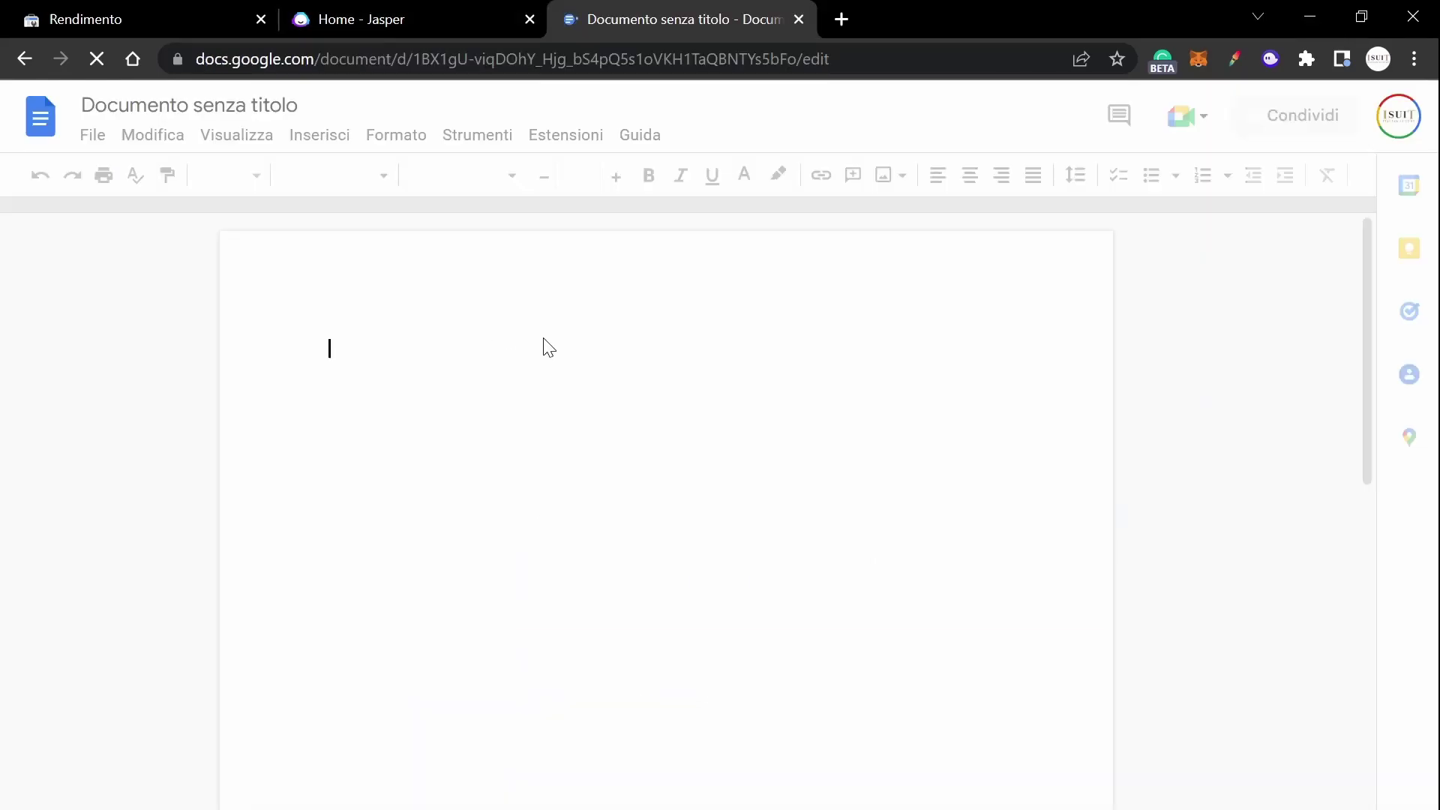
- Paste the 1 man tent keyword list into the blank document and dismiss the Grammarly panel
type("`")
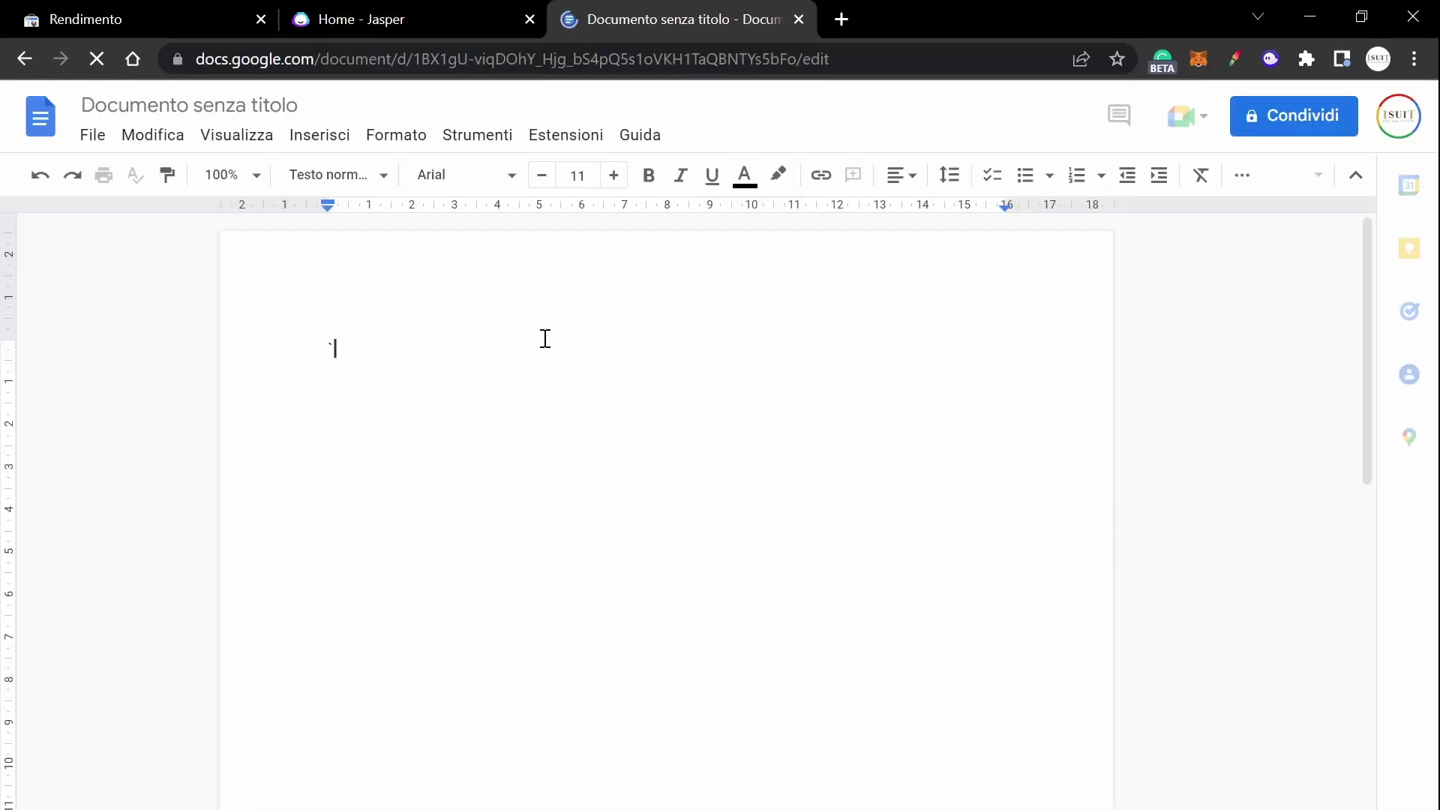
key("BackSpace")
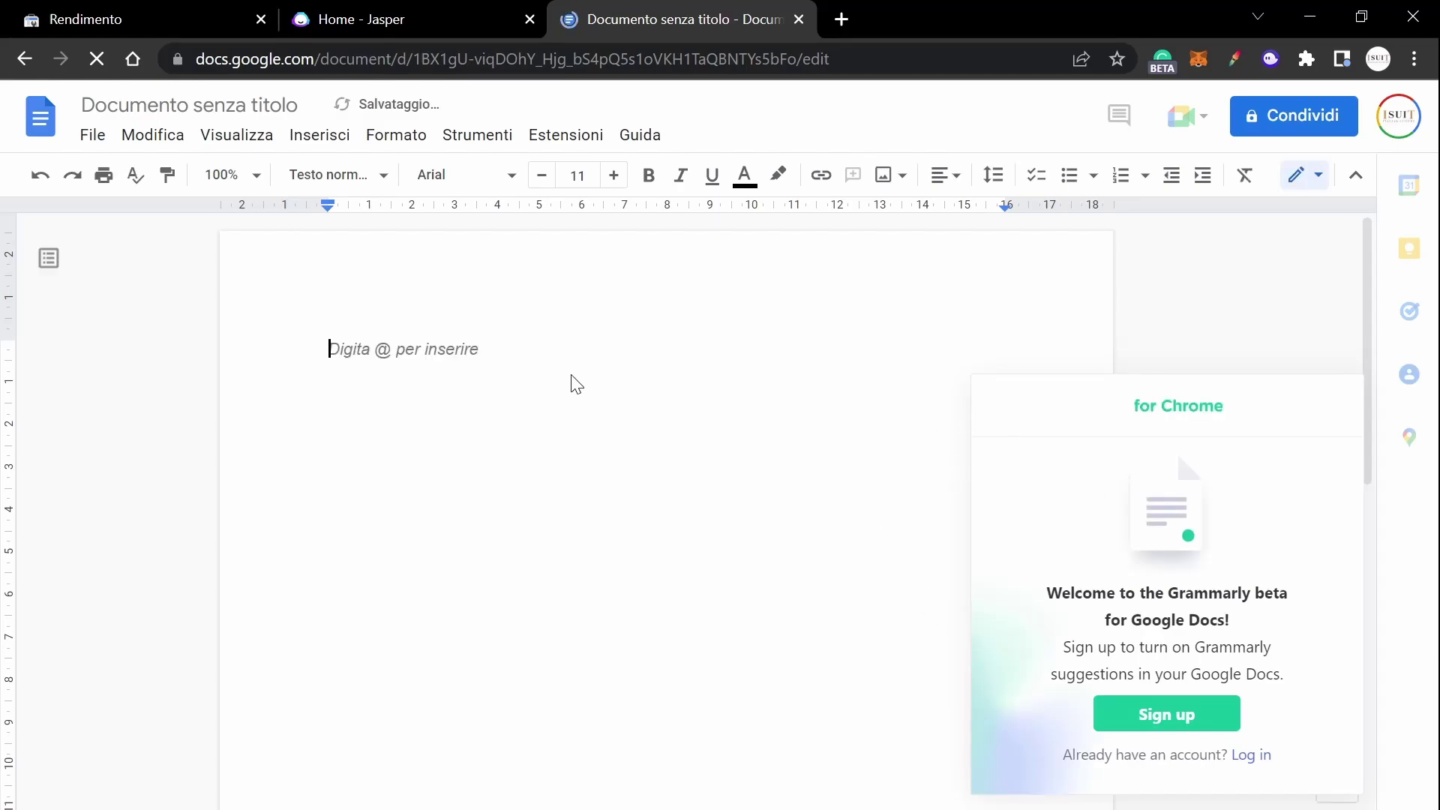
key("ctrl+v")
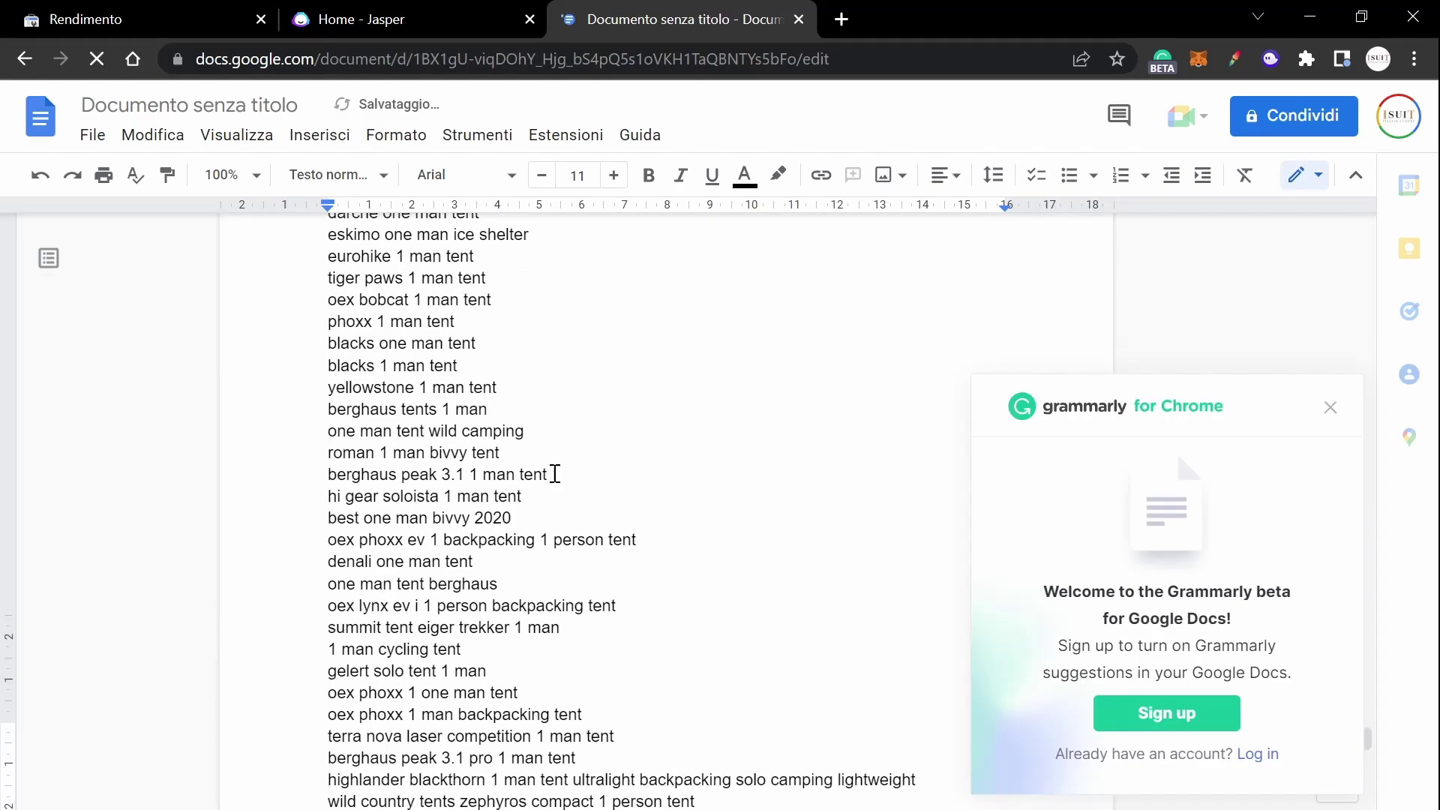
scroll(555, 472, "up", 10)
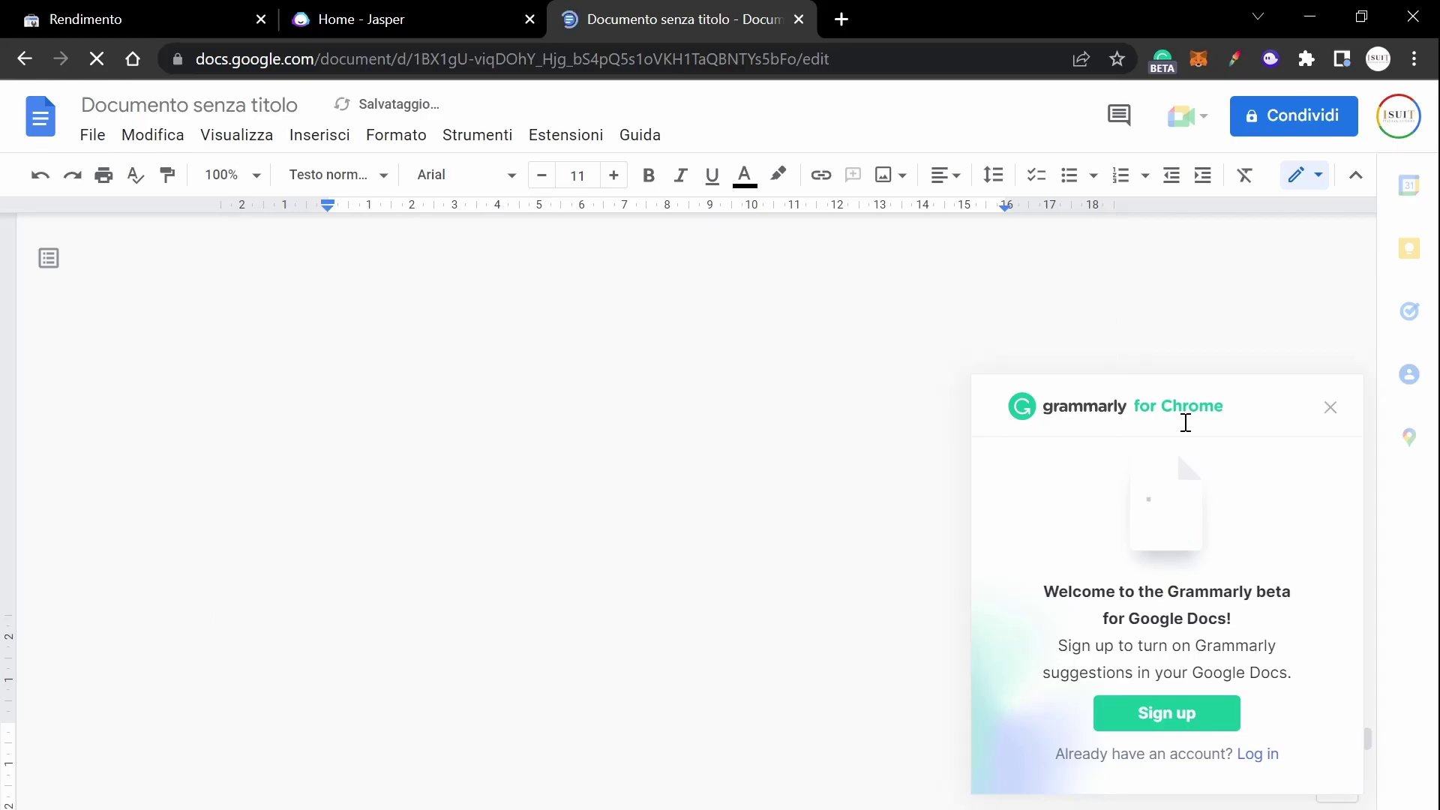
left_click(1330, 407)
scroll(749, 534, "up", 20)
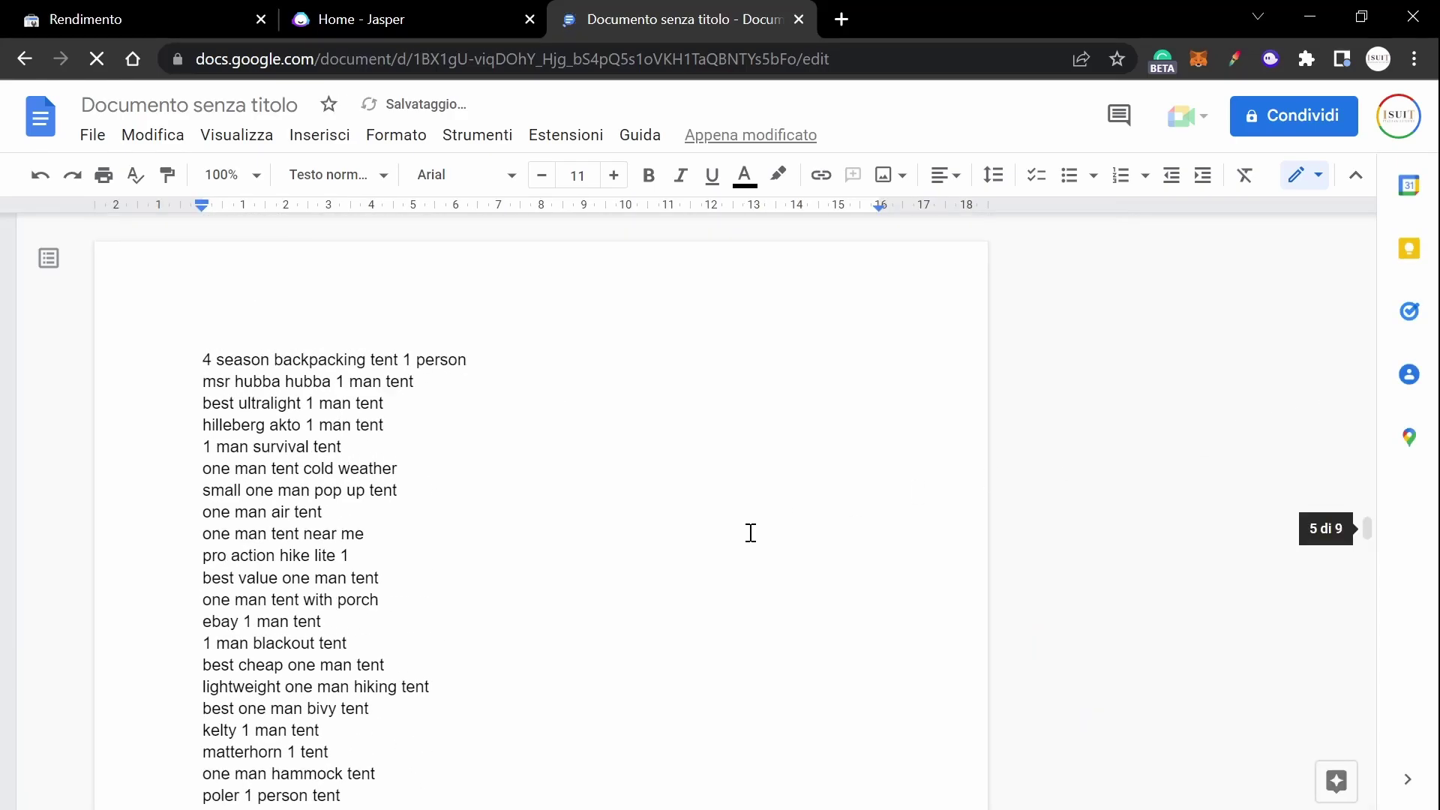
scroll(718, 521, "up", 10)
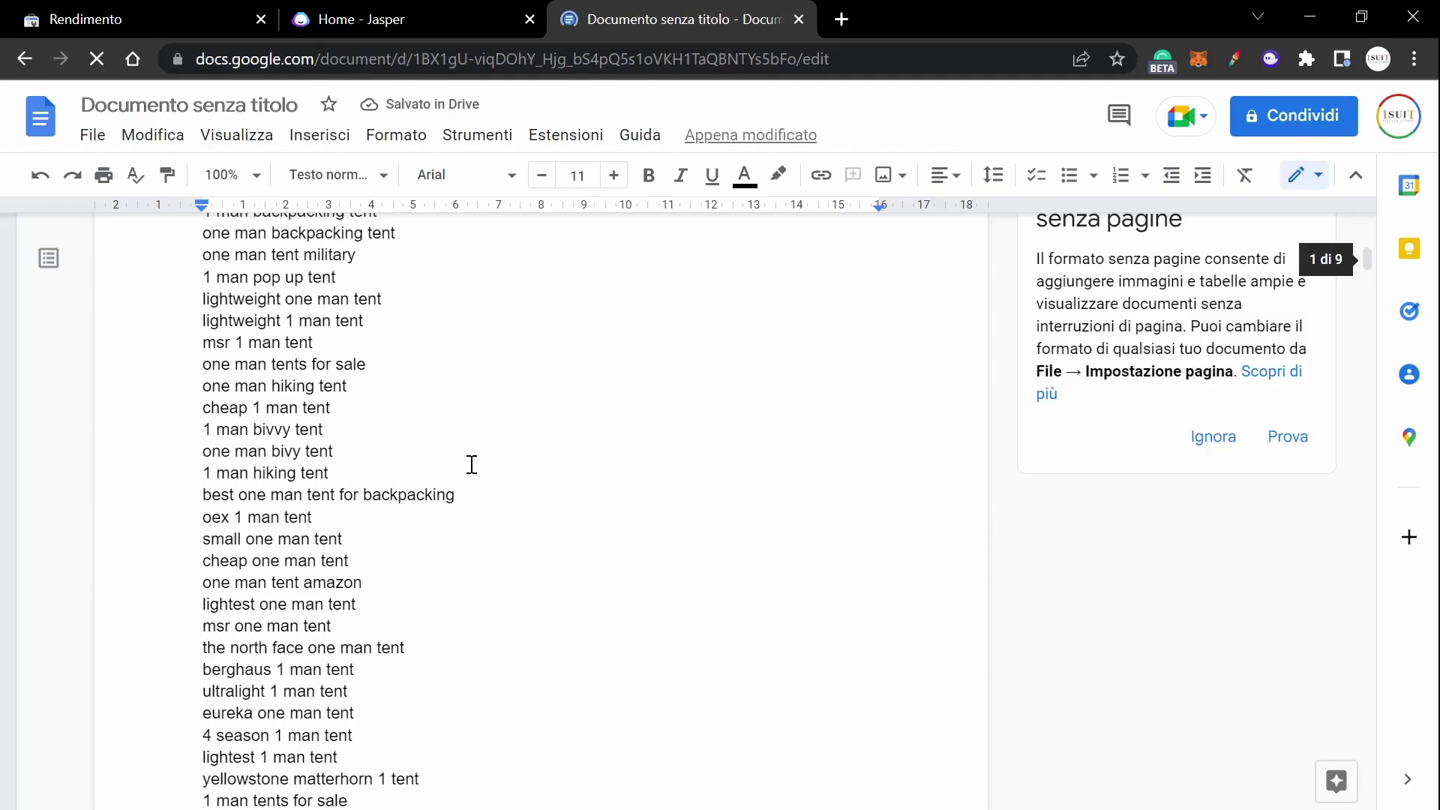
- Make the first keyword line a Heading 1 and edit it to 'Best One to two man tents'
left_click_drag(311, 351, 184, 353)
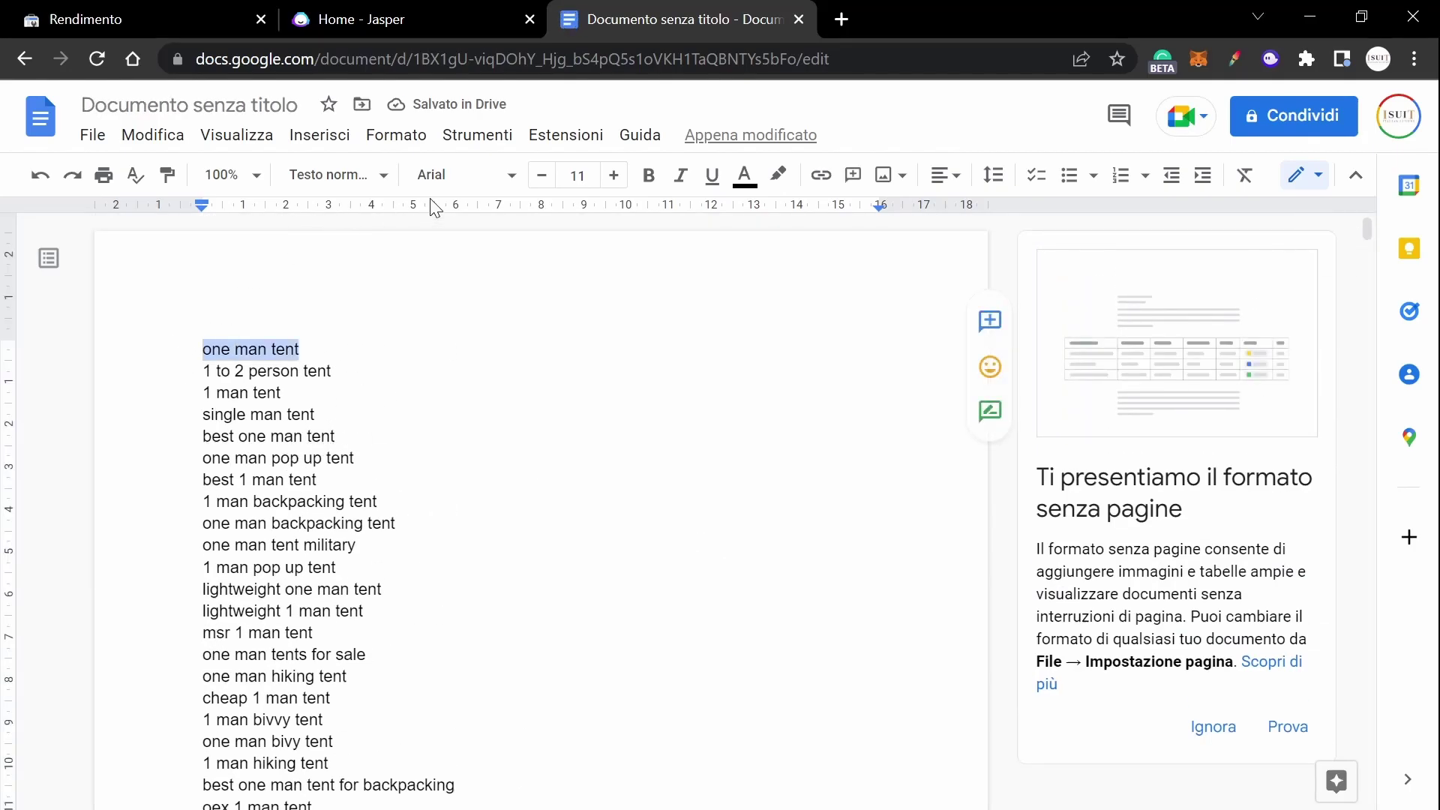
left_click(337, 175)
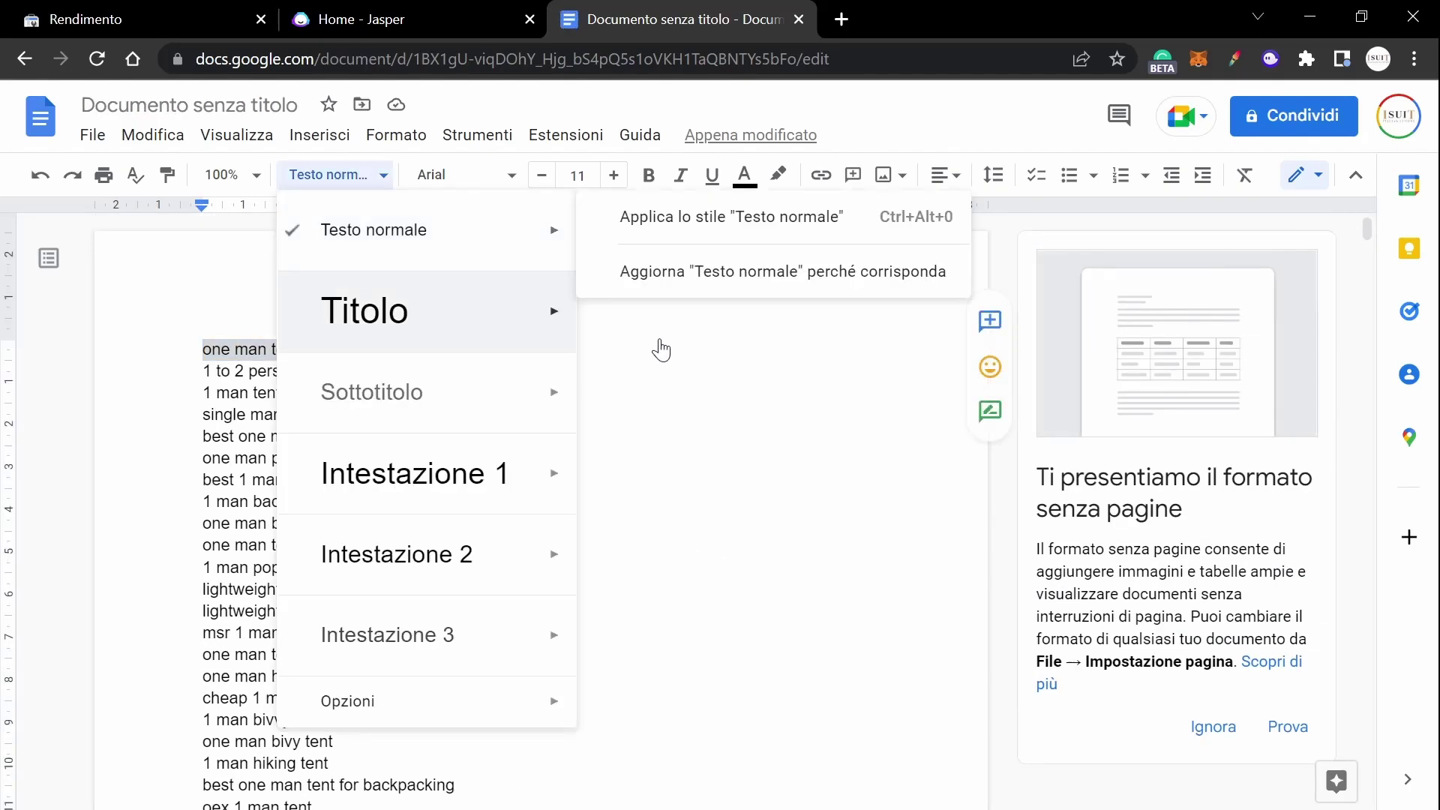
left_click(428, 497)
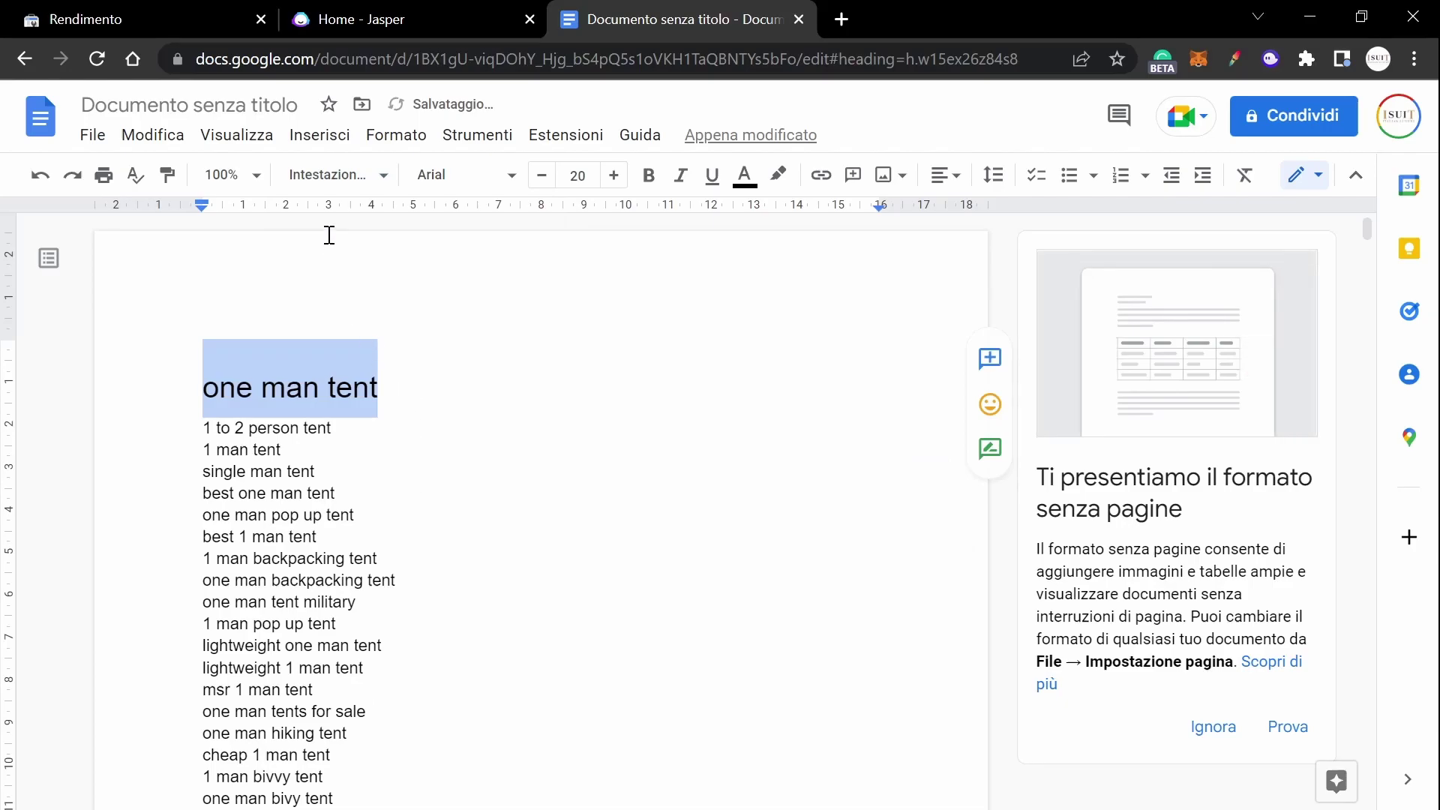
left_click(214, 387)
key("BackSpace")
type("O")
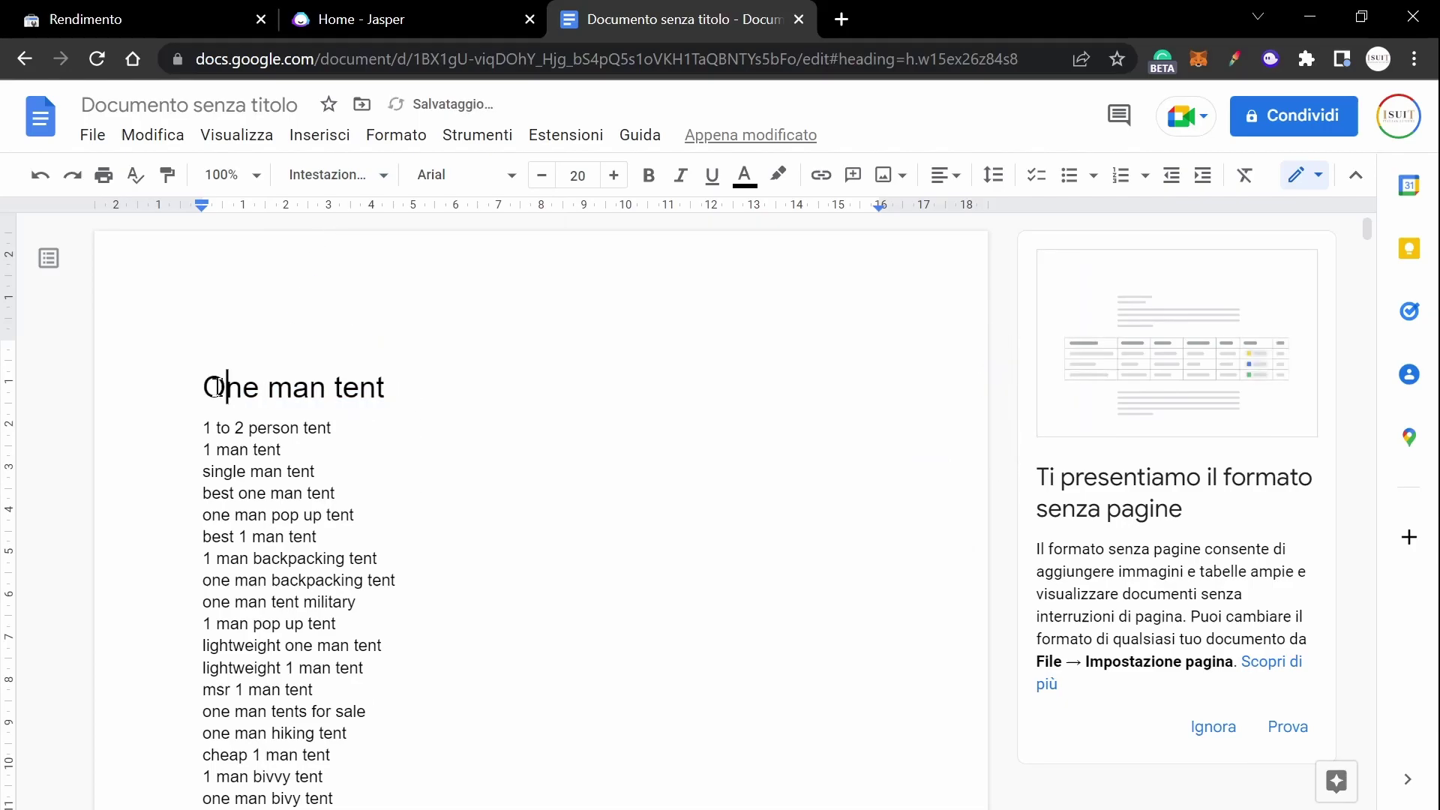
left_click(198, 381)
type("Best")
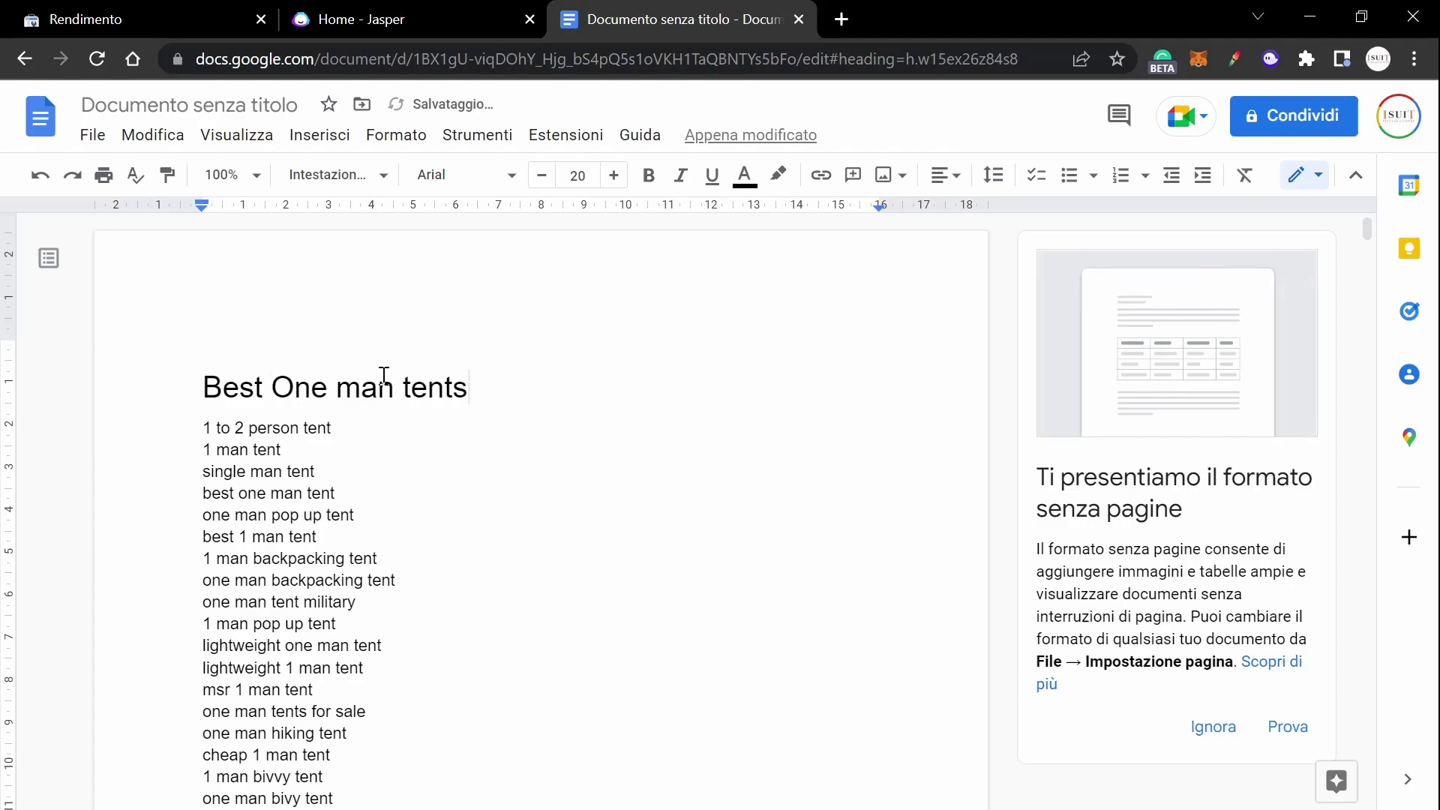
left_click(331, 389)
type("to two")
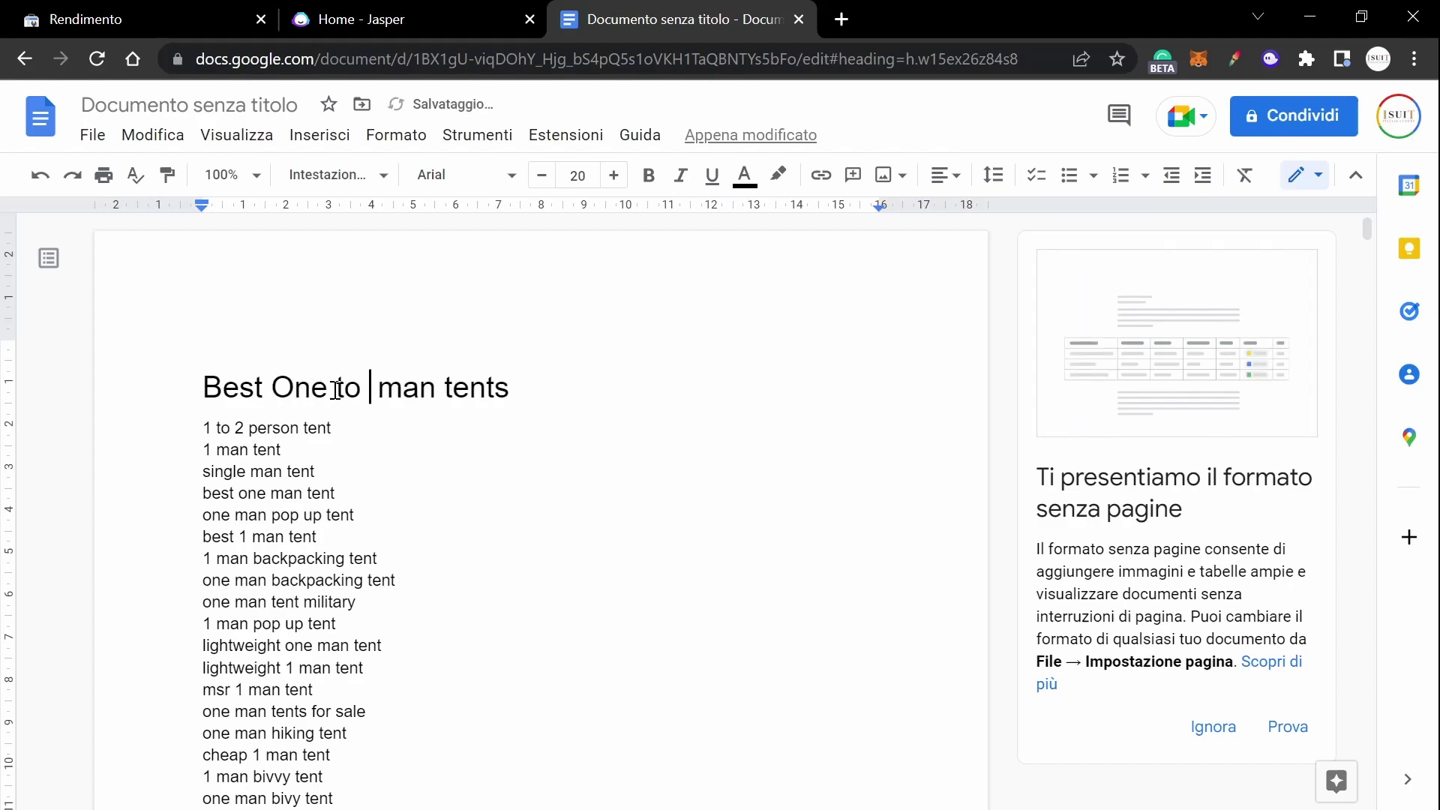
- Keep the heading style and insert a blank line after '1 to 2 person tent'
left_click_drag(600, 408, 177, 402)
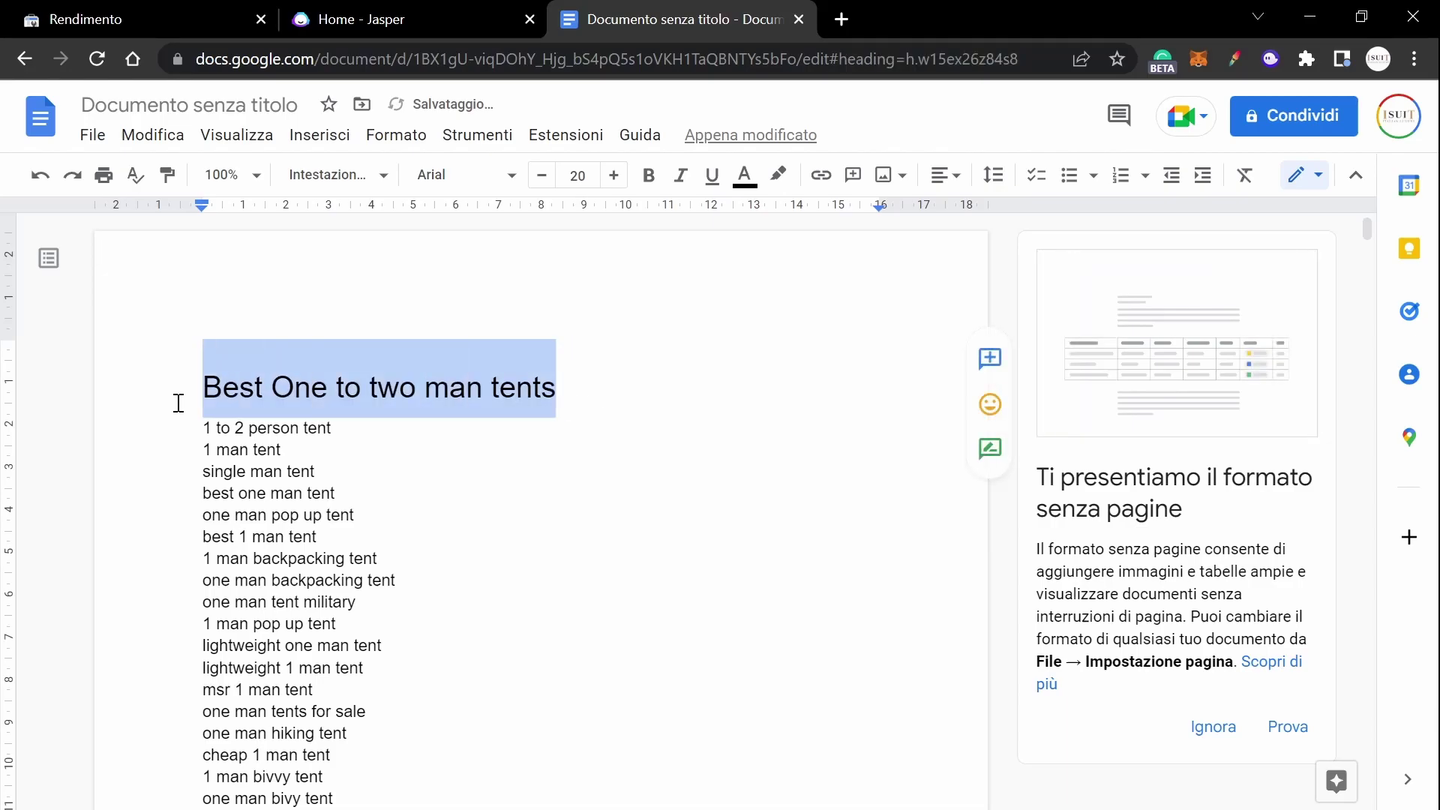
left_click(378, 177)
mouse_move(438, 244)
left_click(437, 543)
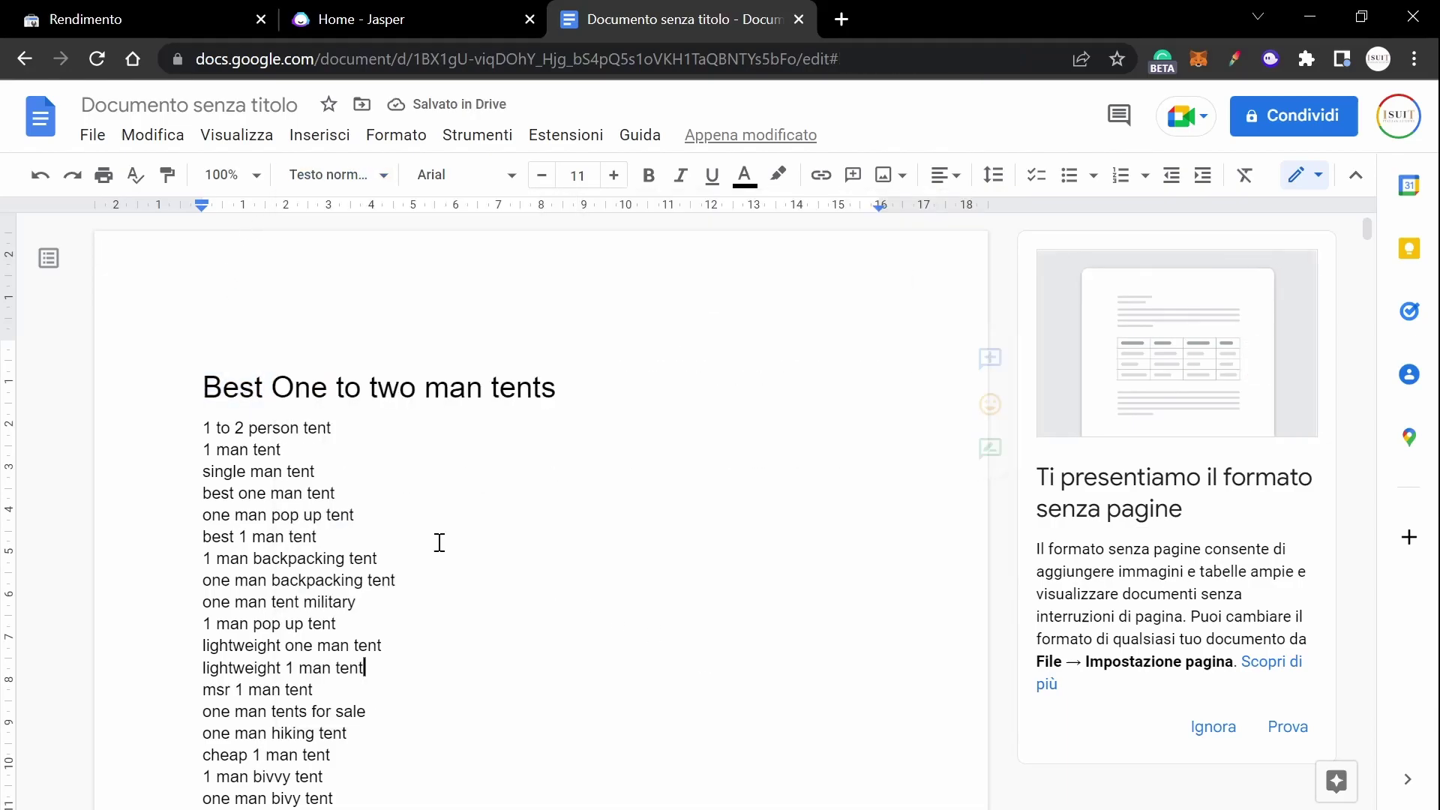
left_click_drag(203, 425, 420, 804)
left_click(420, 804)
scroll(312, 376, "down", 1)
left_click(337, 335)
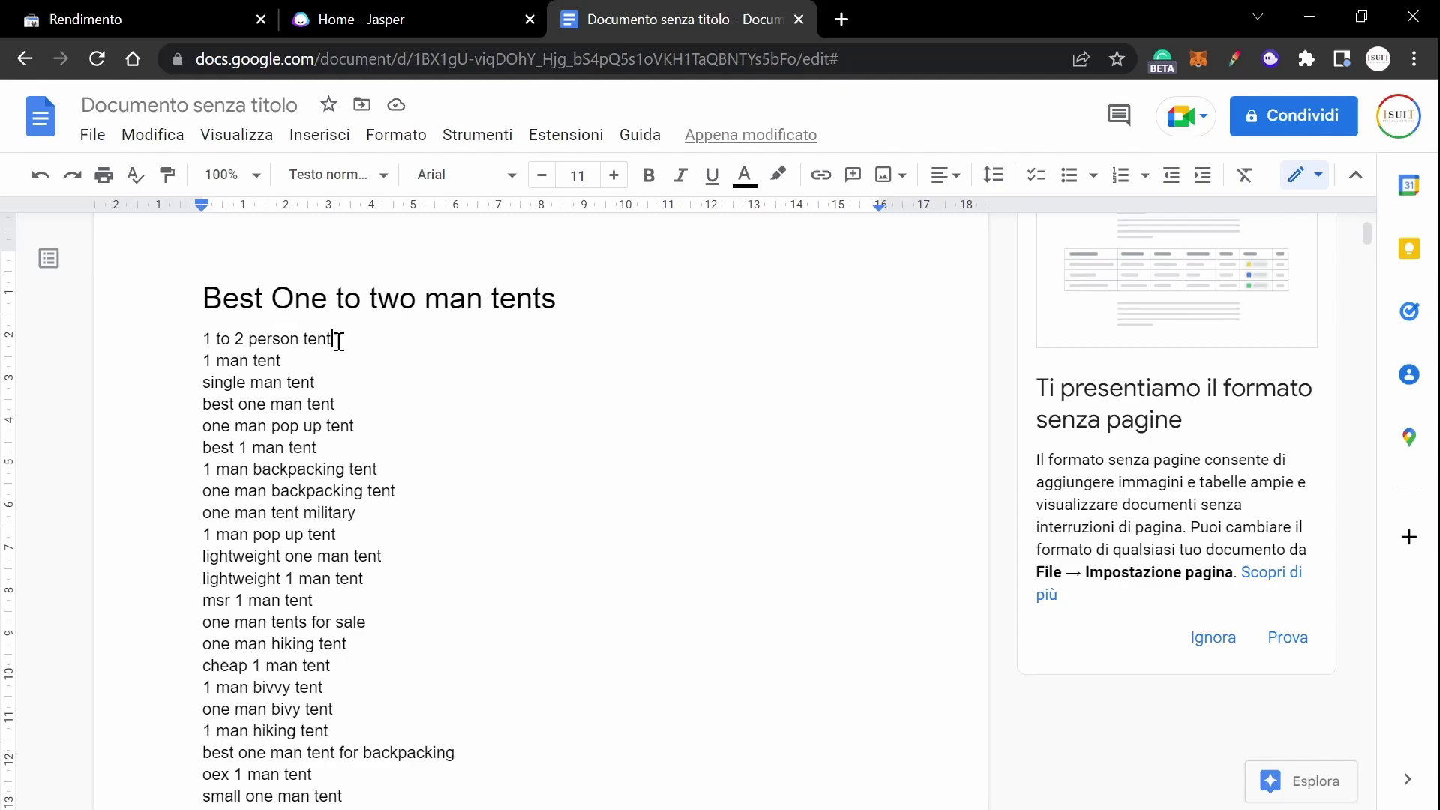
key("Return")
key("Return")
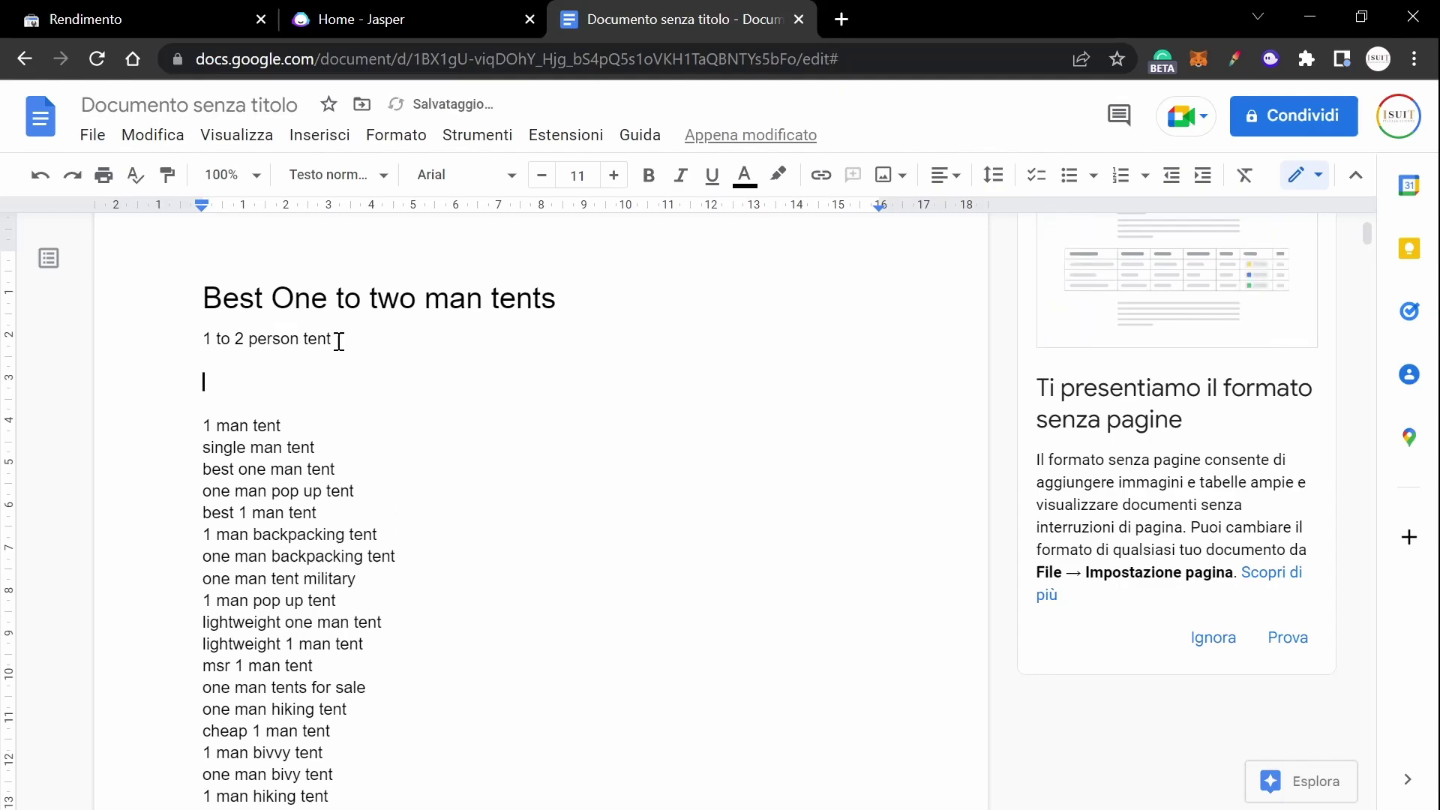
- Open the Jasper documents list and the Search Console blog page filter
left_click(374, 12)
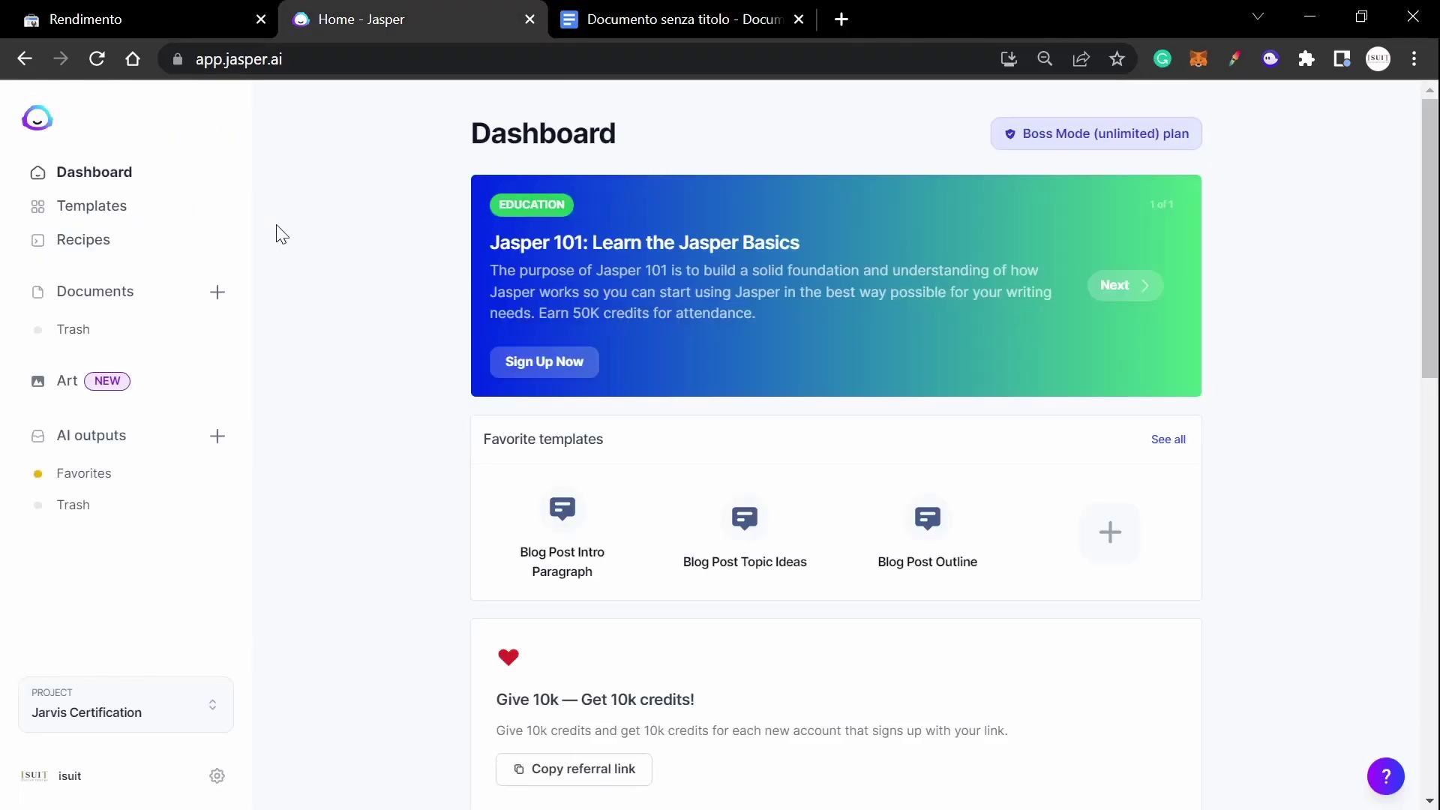
left_click(129, 304)
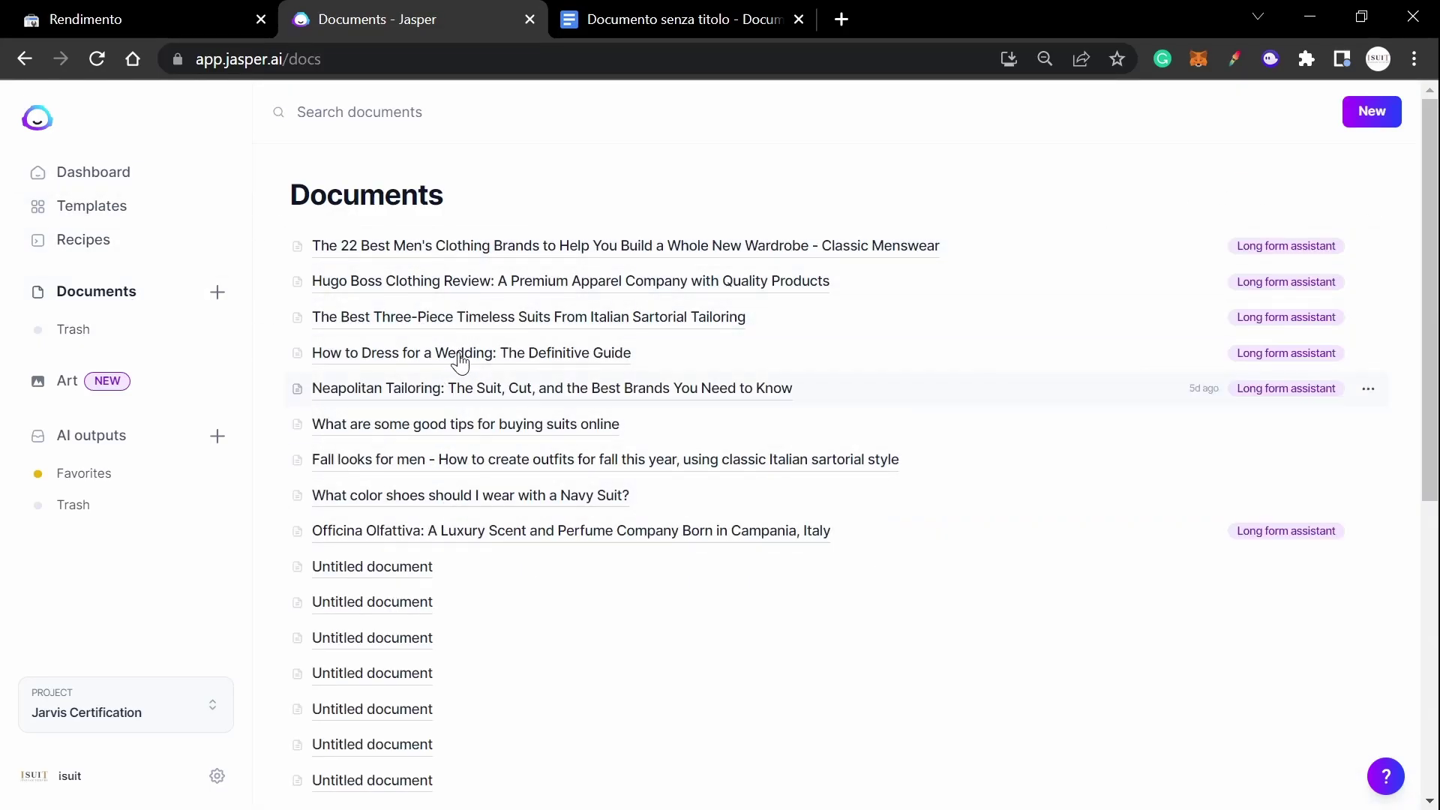
left_click(153, 29)
left_click(889, 268)
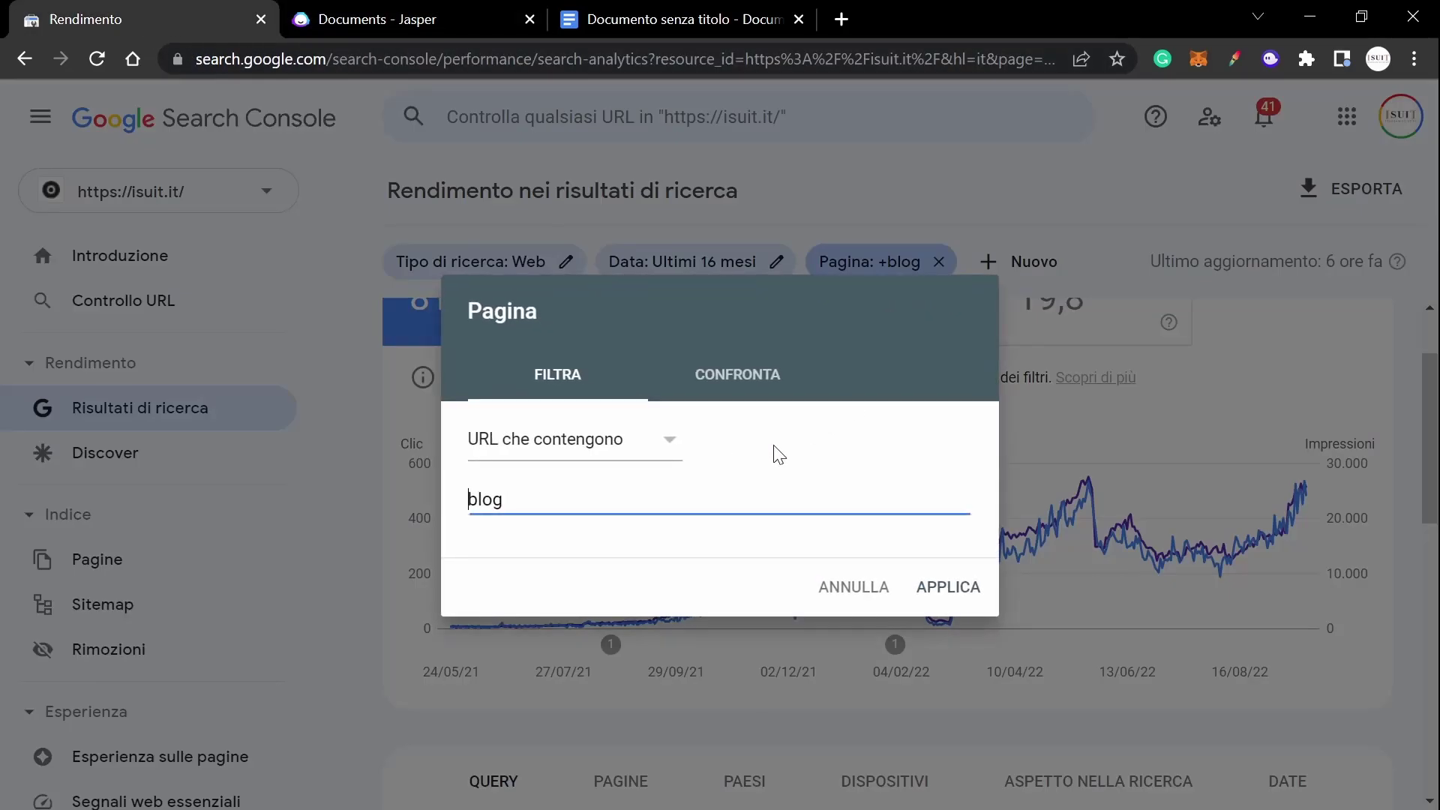
left_click(368, 10)
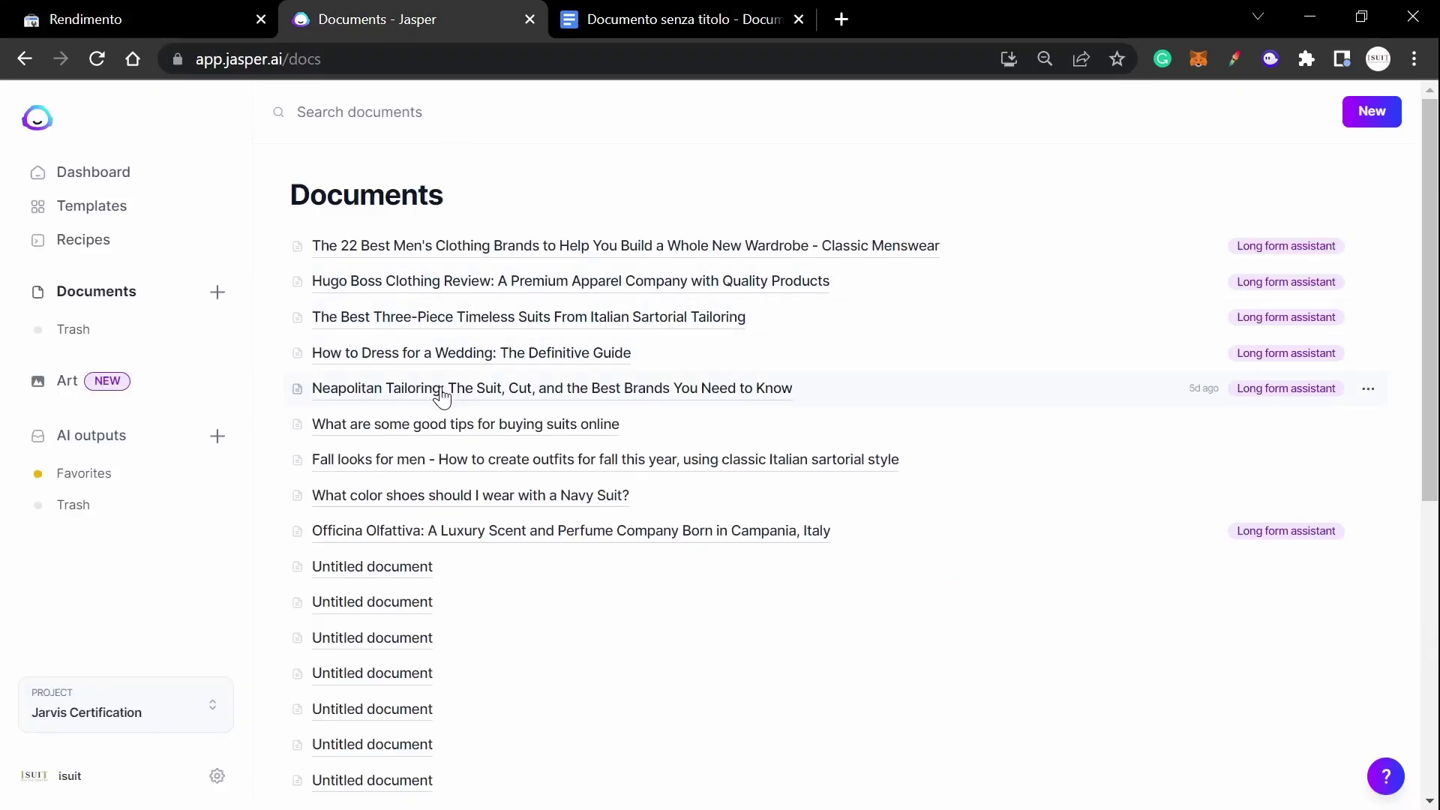
- Filter the Search Console performance report to pages containing 'neapolitan'
left_click(180, 20)
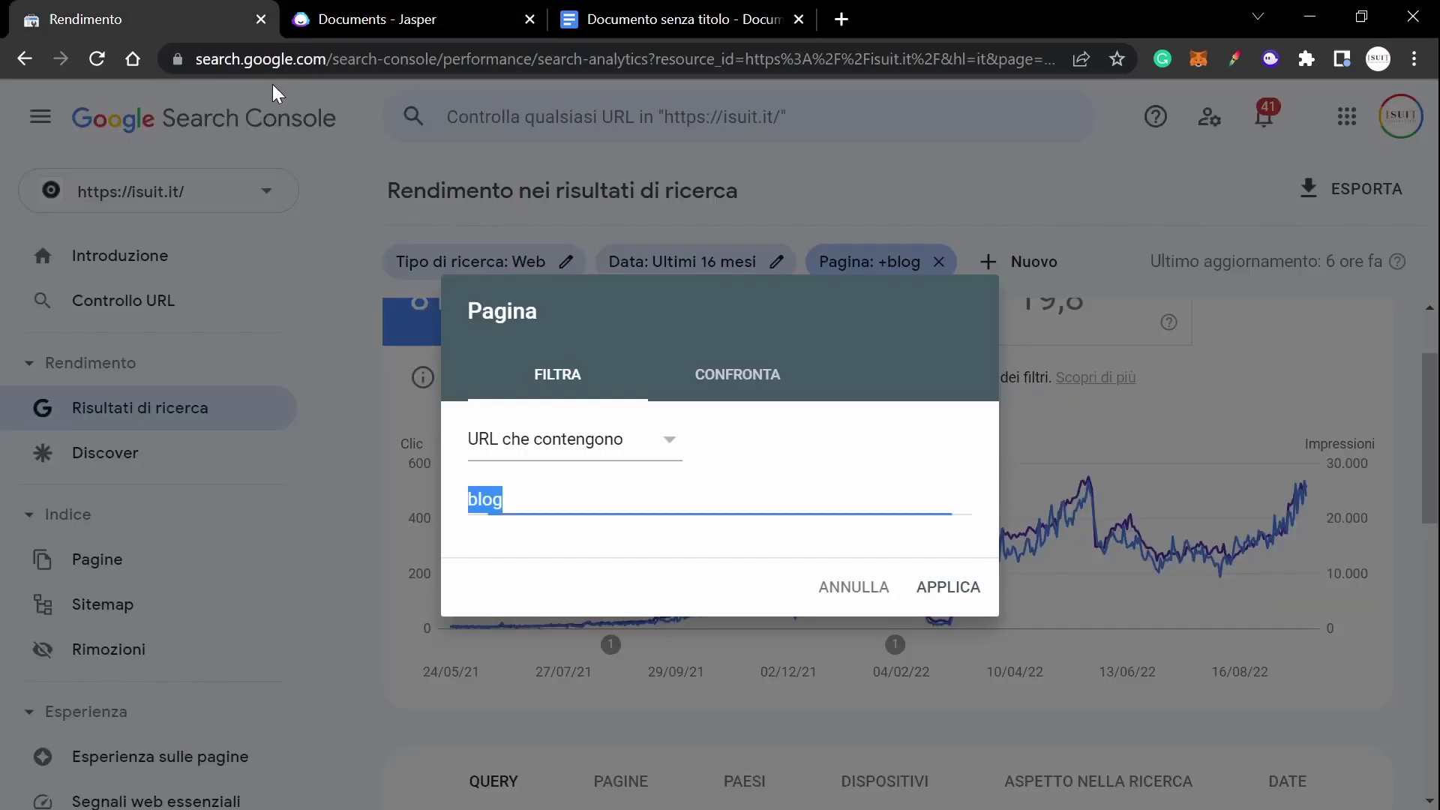
type("neaopl")
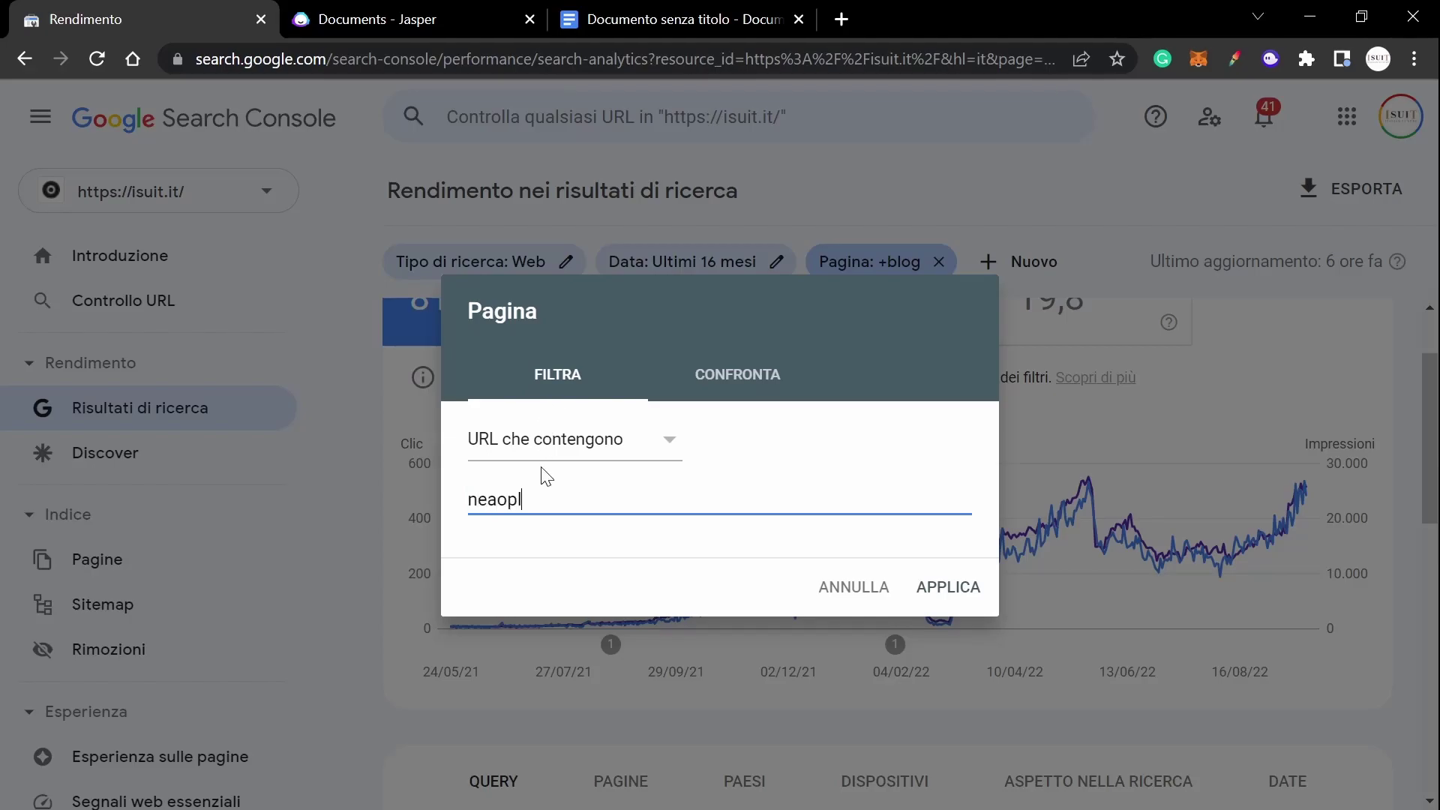
key("BackSpace")
key("BackSpace")
key("BackSpace")
key("BackSpace")
type("politan")
key("Return")
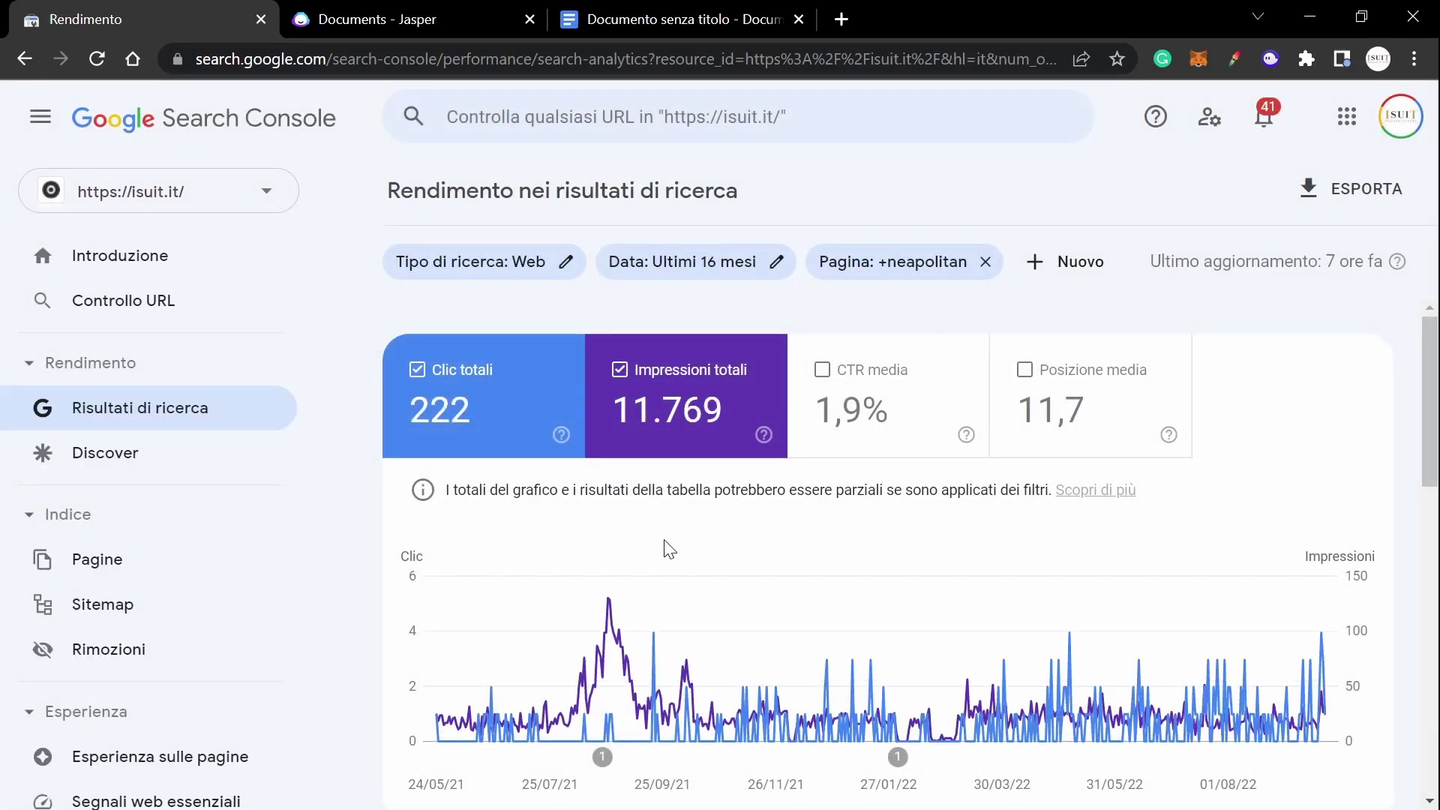
- Switch the Search Console report to top pages and filter to the English neapolitan tailoring page
scroll(679, 551, "down", 4)
left_click(639, 565)
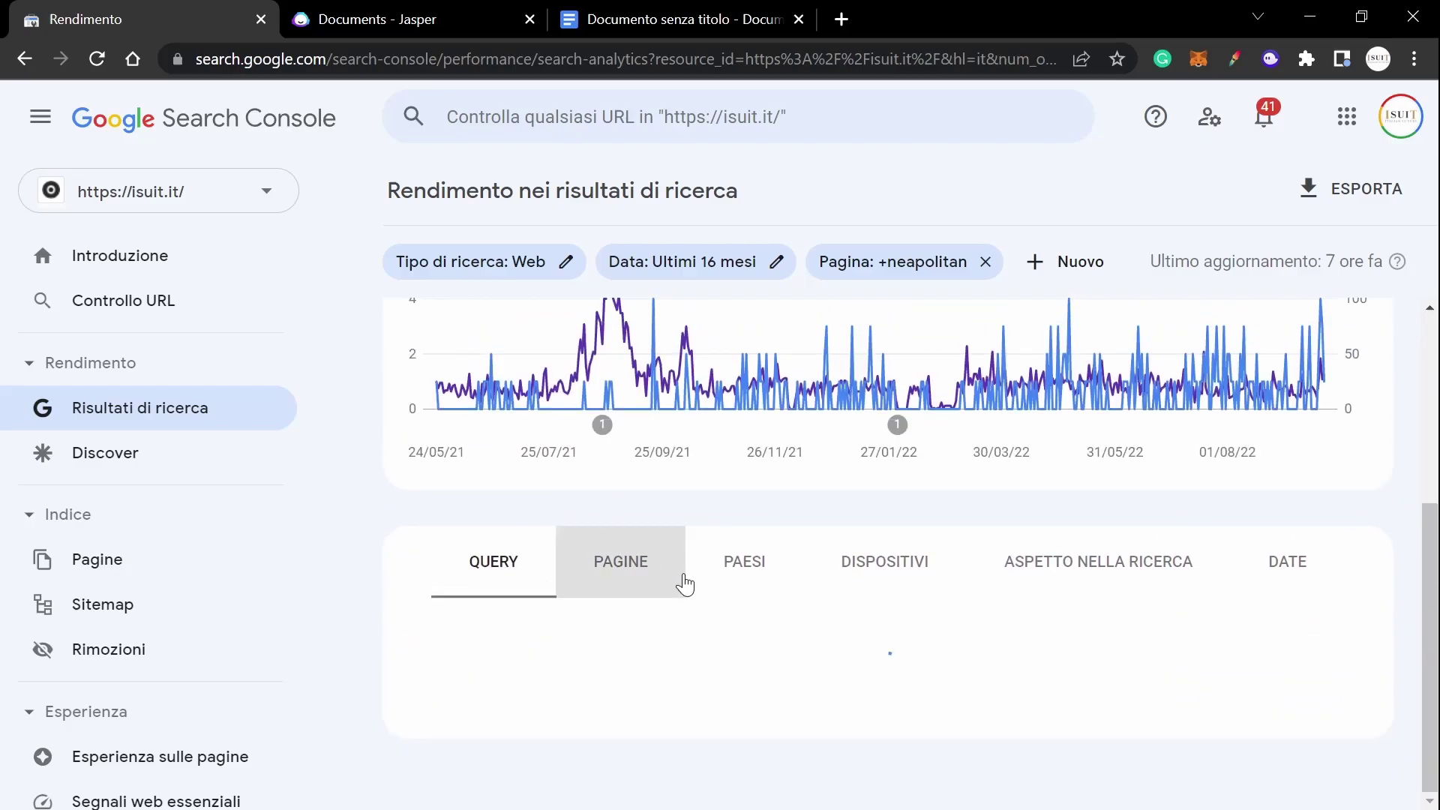
scroll(739, 607, "down", 2)
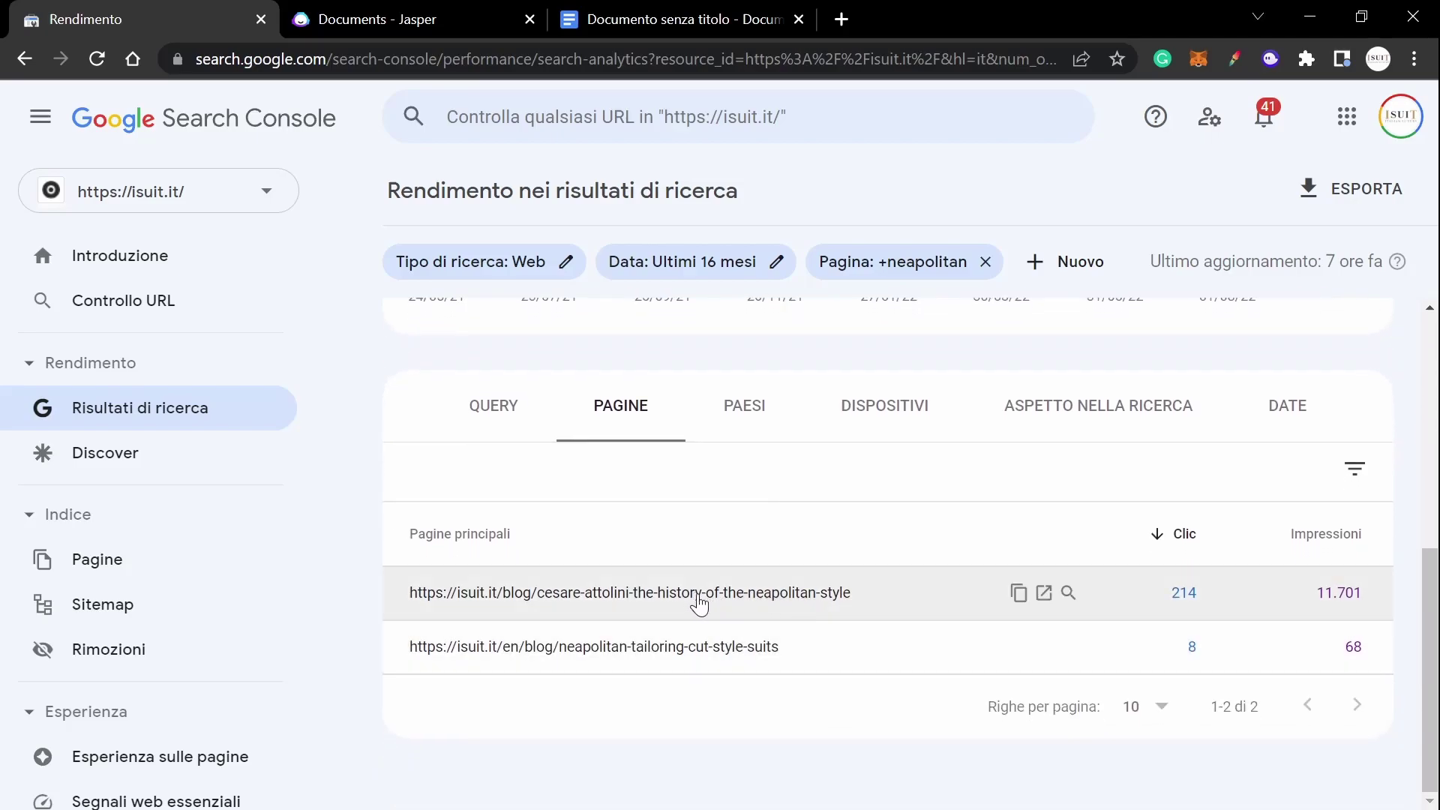
left_click(780, 648)
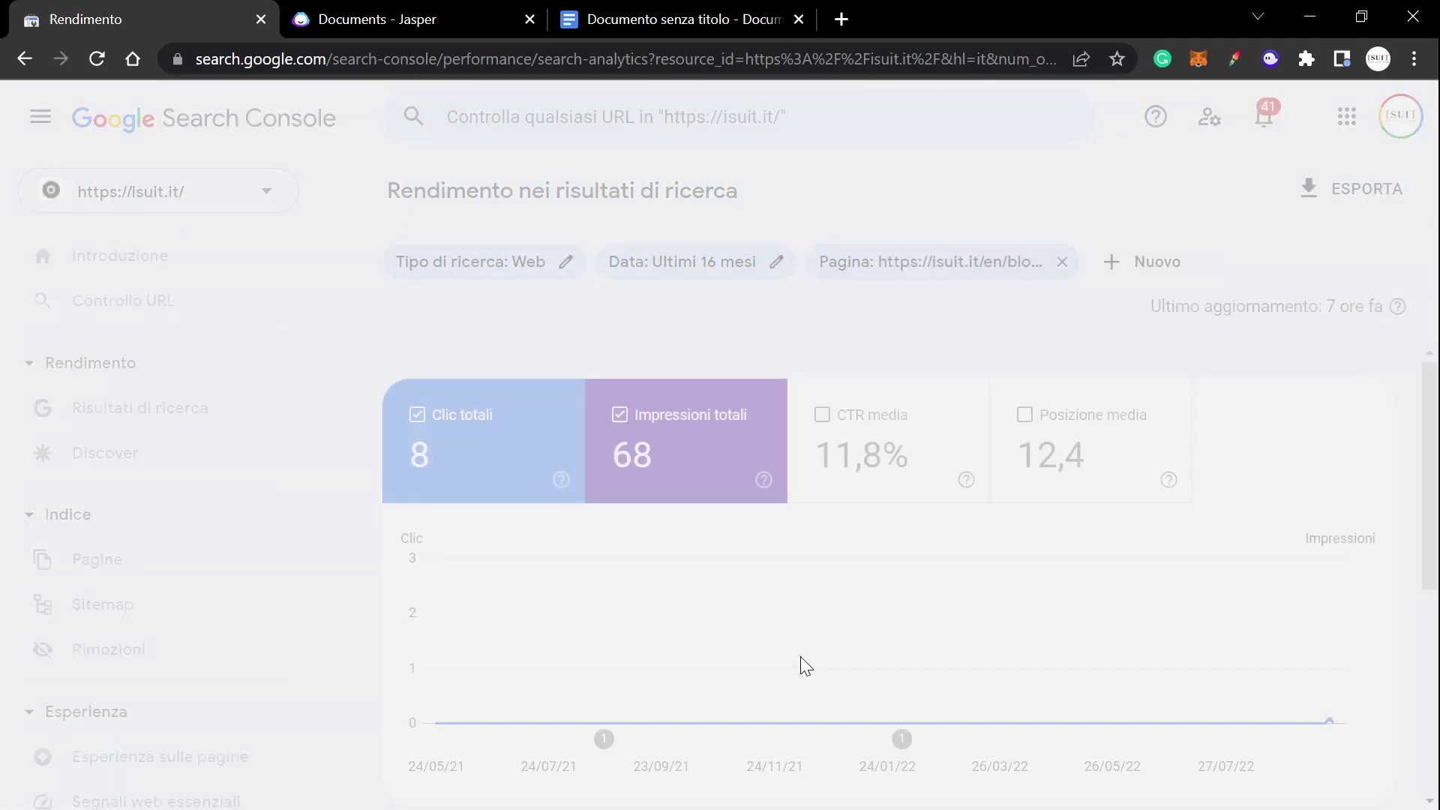
- Review the neapolitan page's clicks and impressions chart
scroll(801, 665, "down", 2)
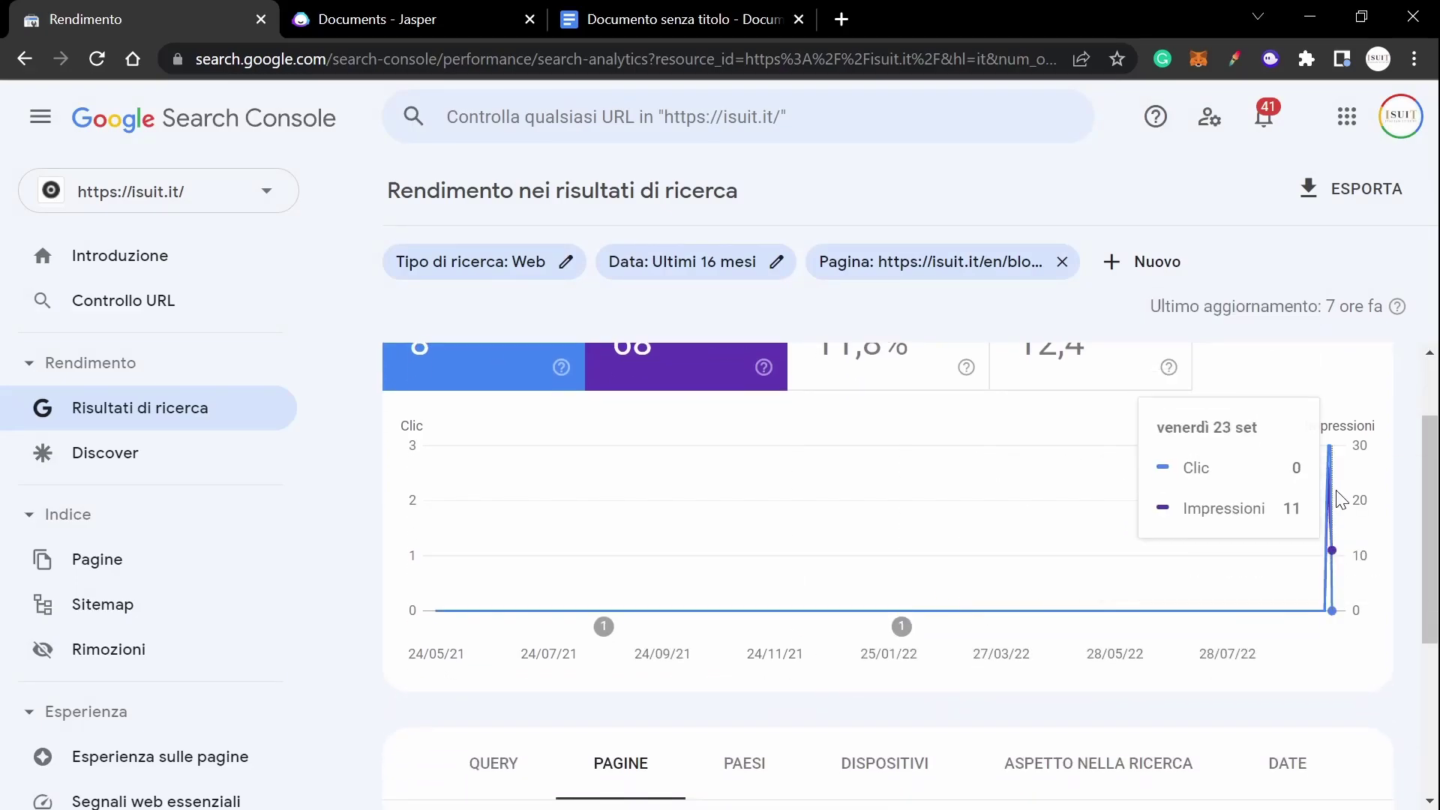
scroll(1129, 564, "down", 1)
scroll(945, 610, "down", 4)
scroll(713, 597, "up", 2)
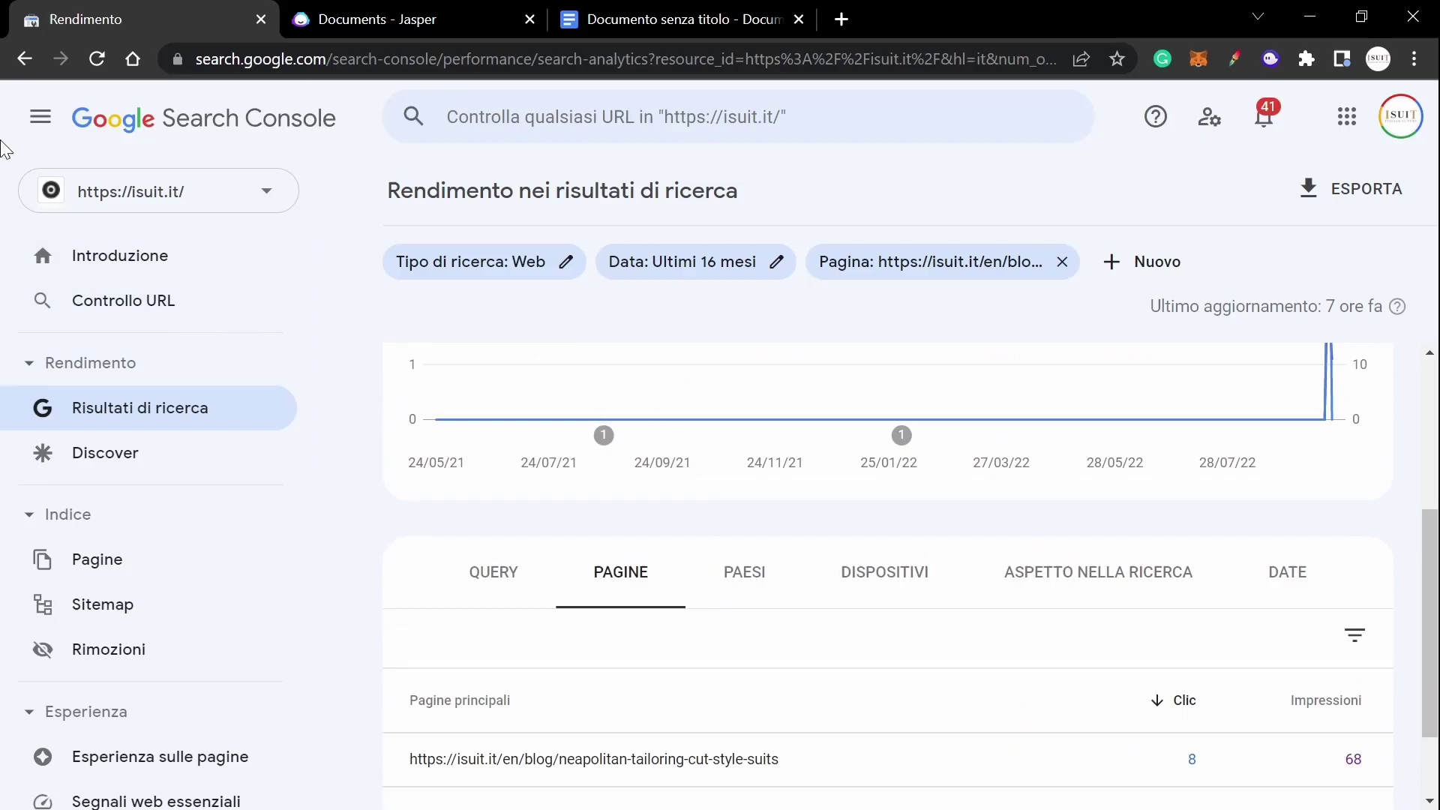
scroll(504, 456, "up", 4)
scroll(459, 430, "down", 3)
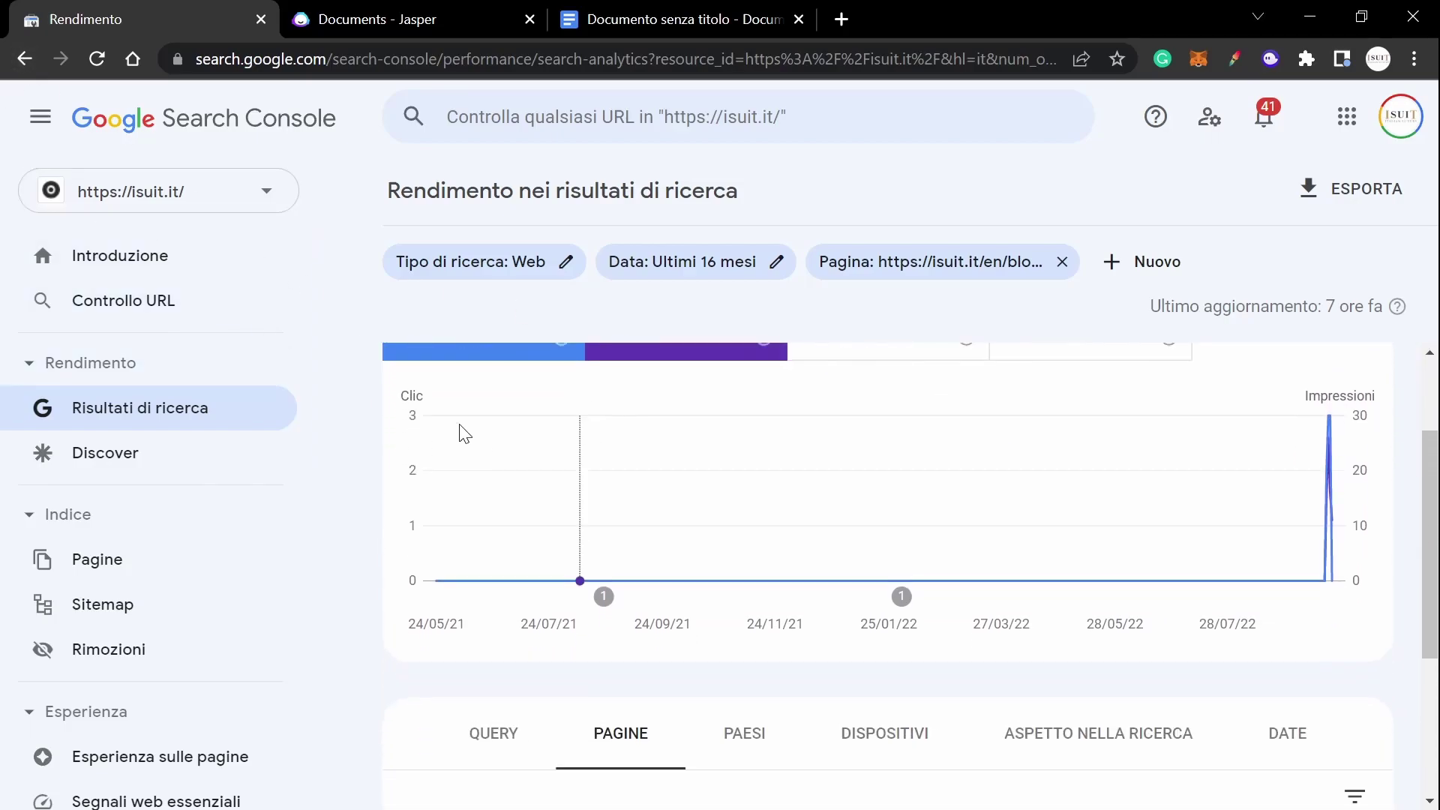
- Go back to the neapolitan-filtered pages list showing 214 and 8 clicks
left_click(19, 63)
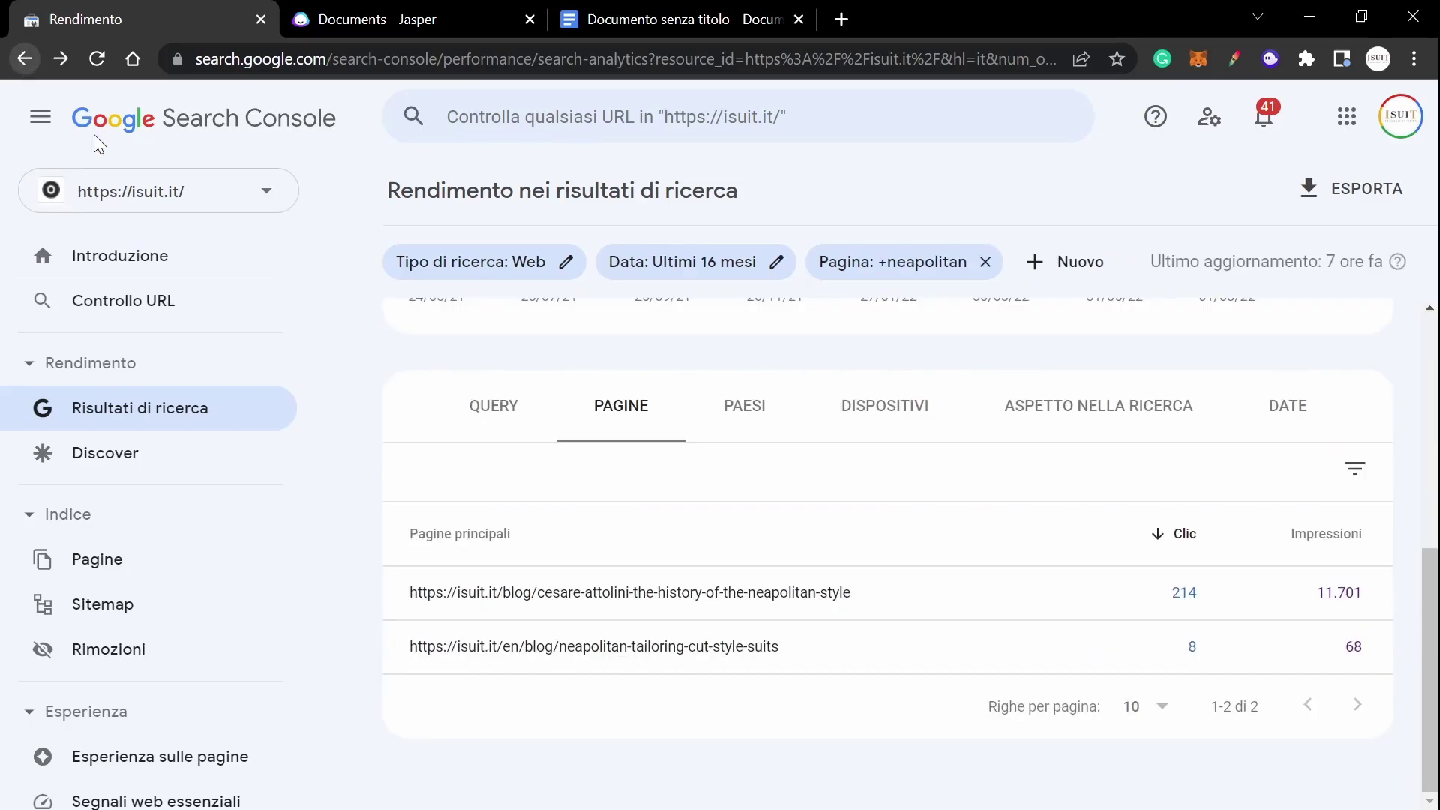
left_click_drag(854, 594, 379, 604)
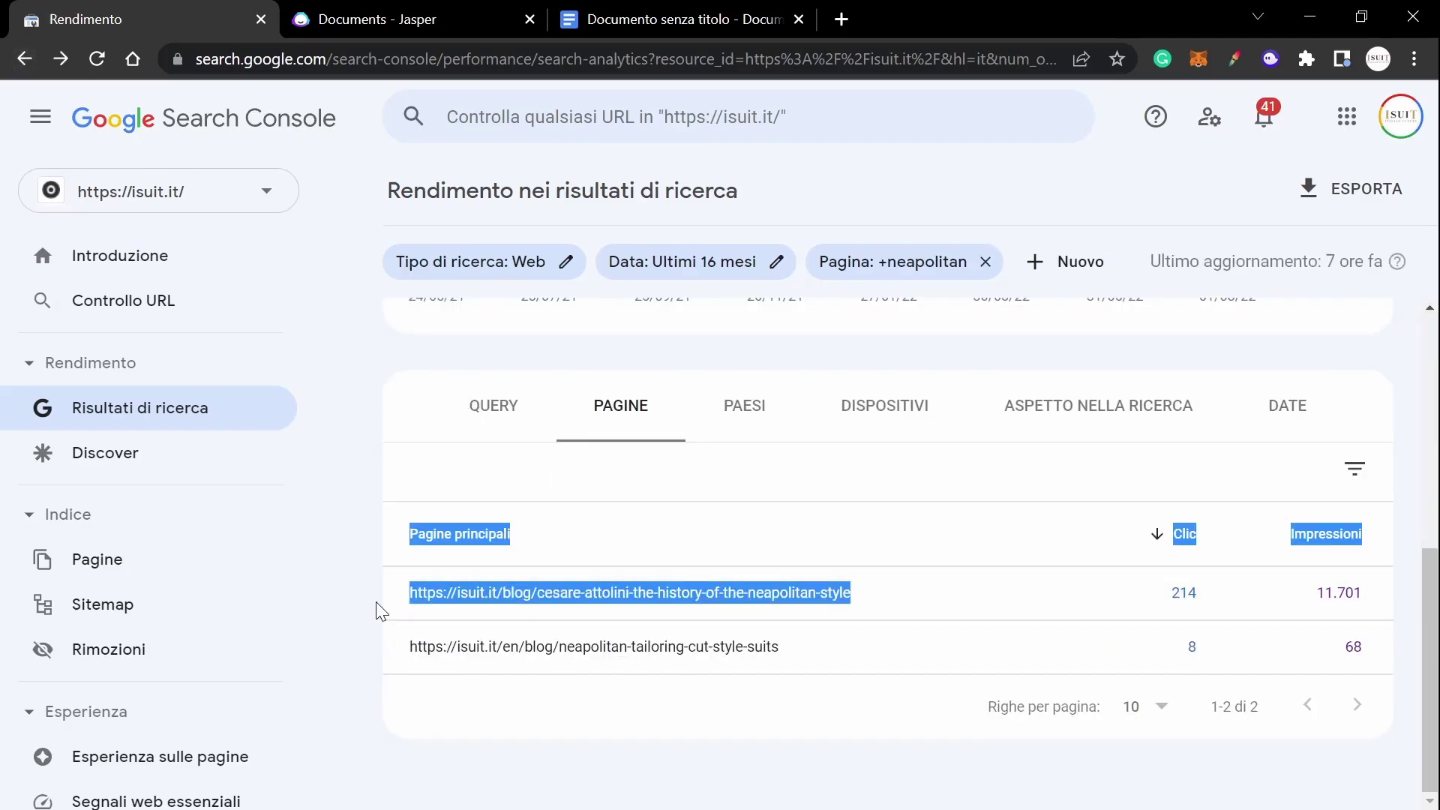
left_click(370, 591)
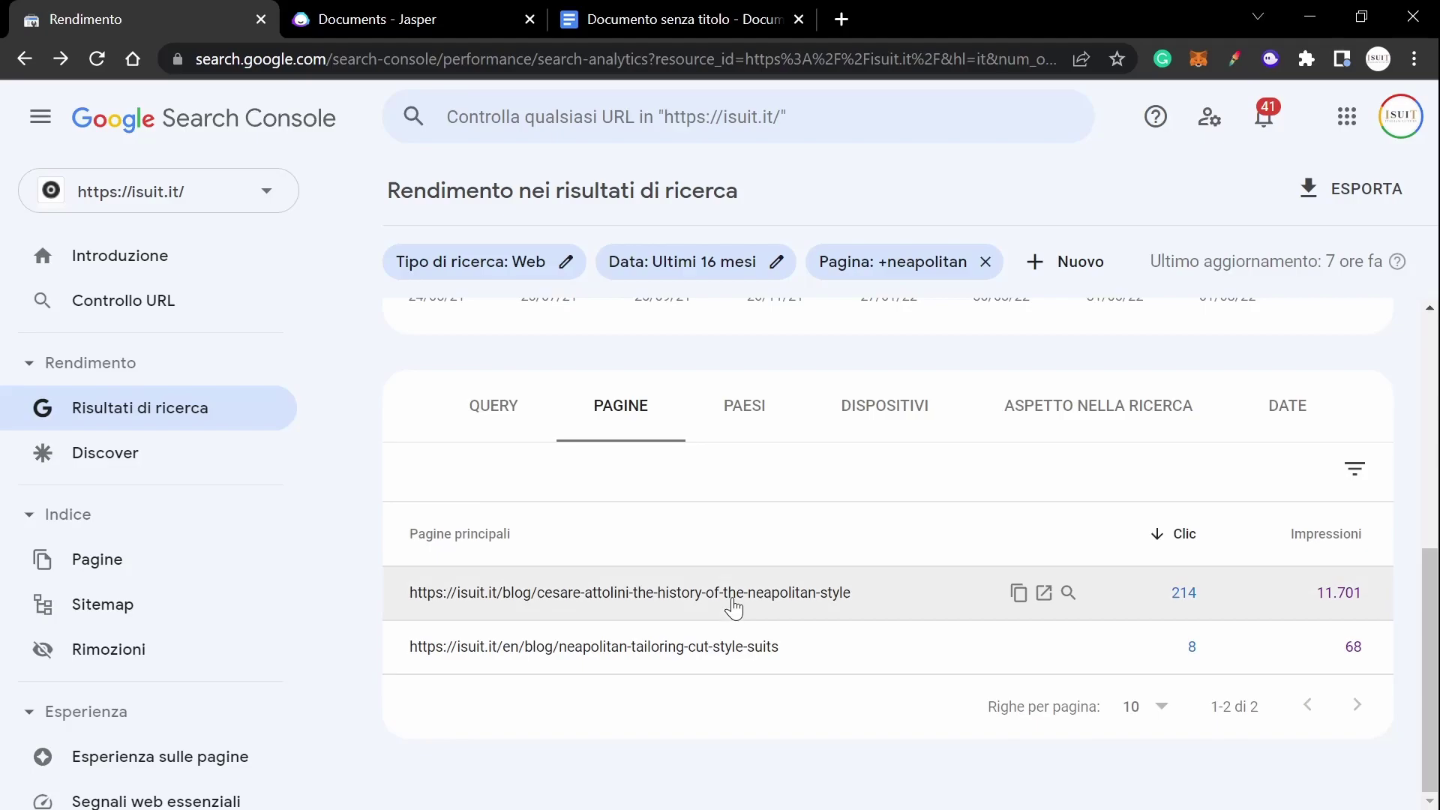
scroll(486, 544, "up", 1)
scroll(495, 551, "down", 1)
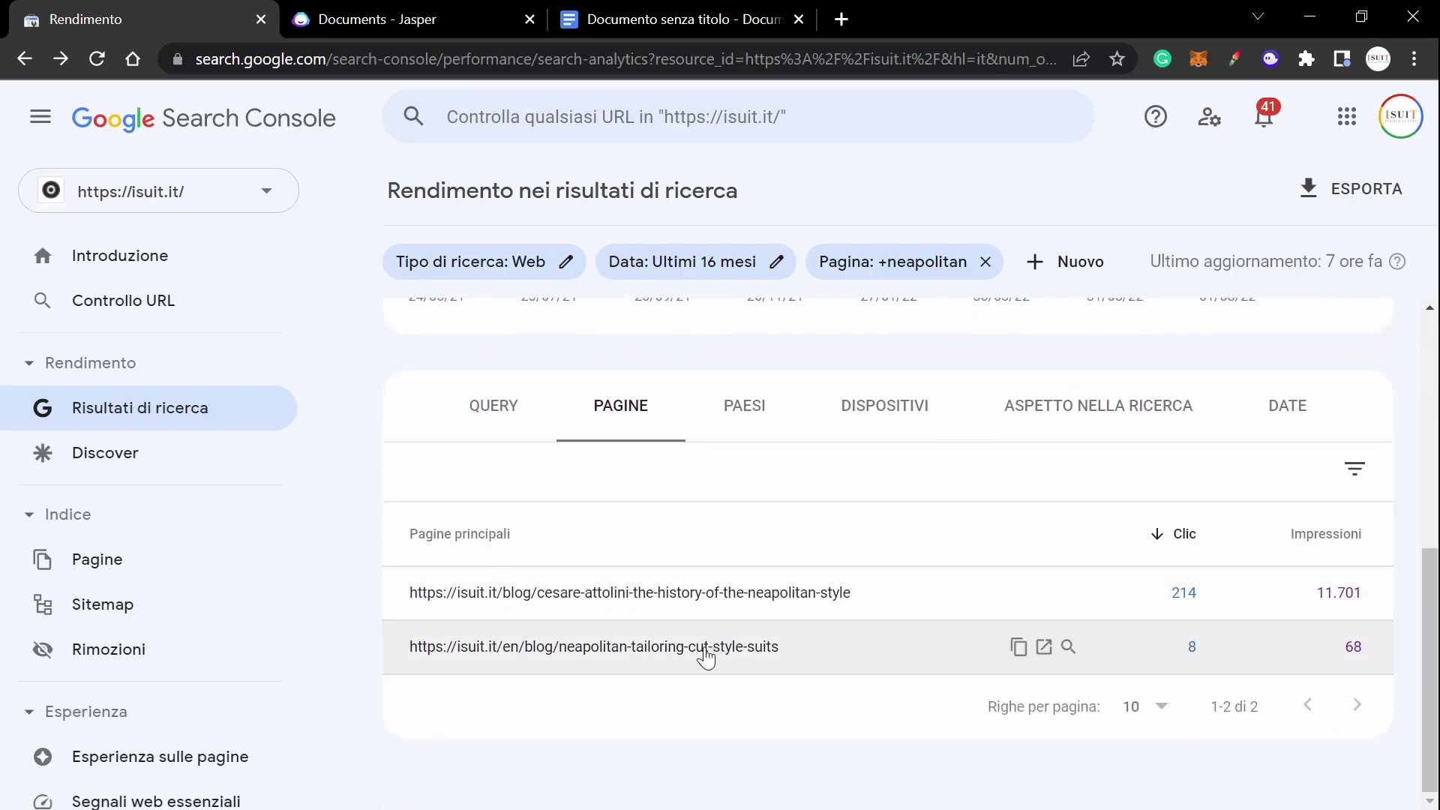
- Take a last look at the performance report, then return to Jasper's Documents list
left_click(322, 21)
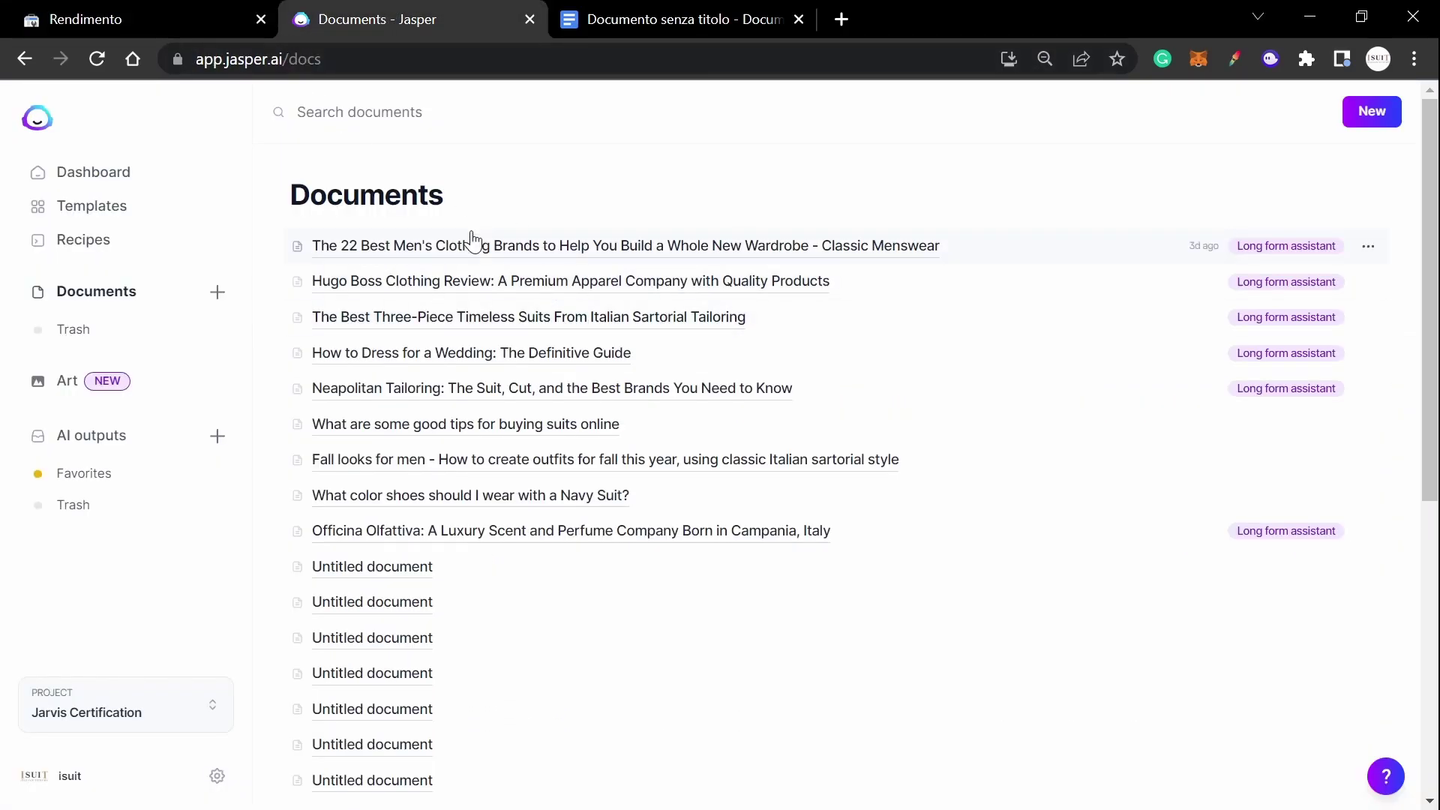
left_click(194, 21)
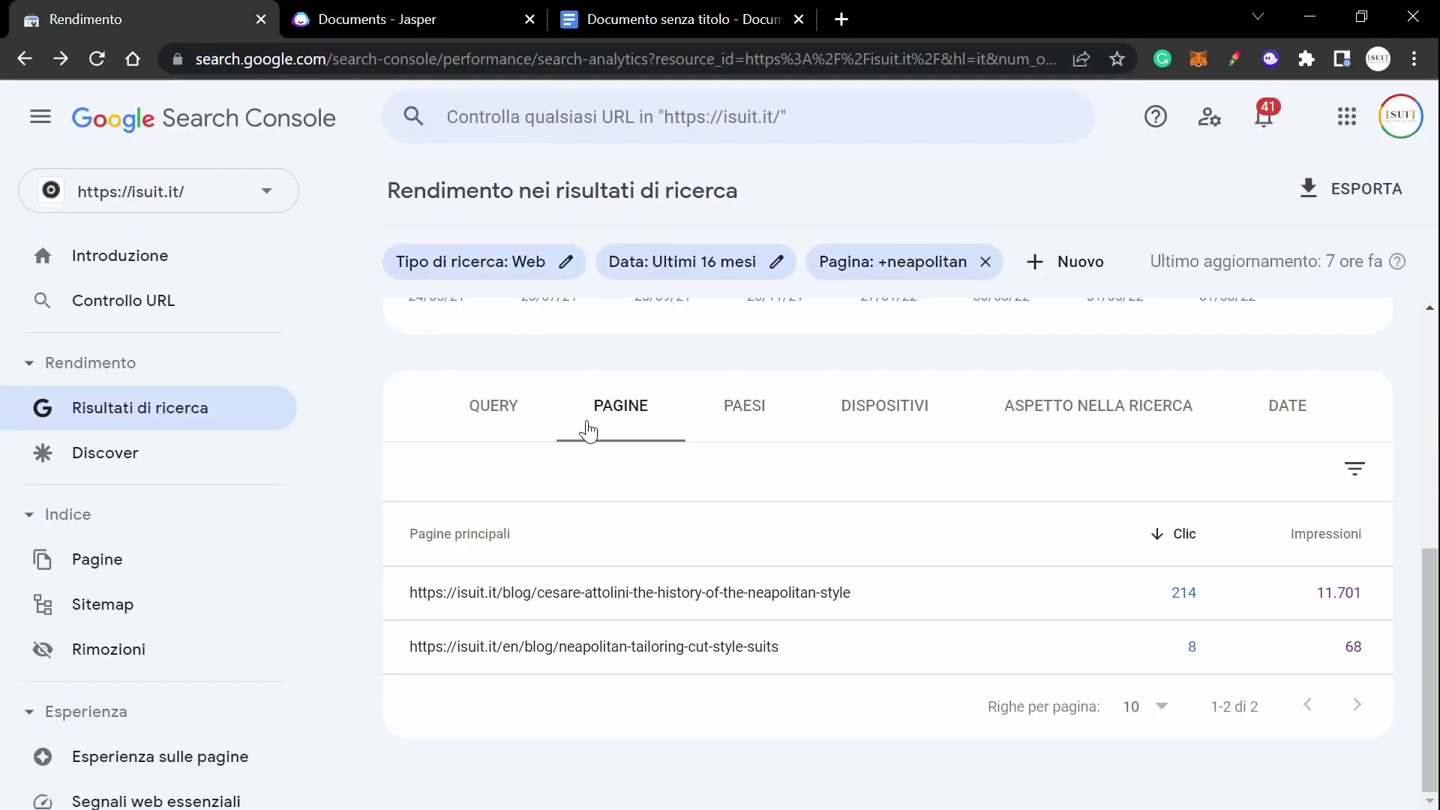
scroll(588, 432, "up", 2)
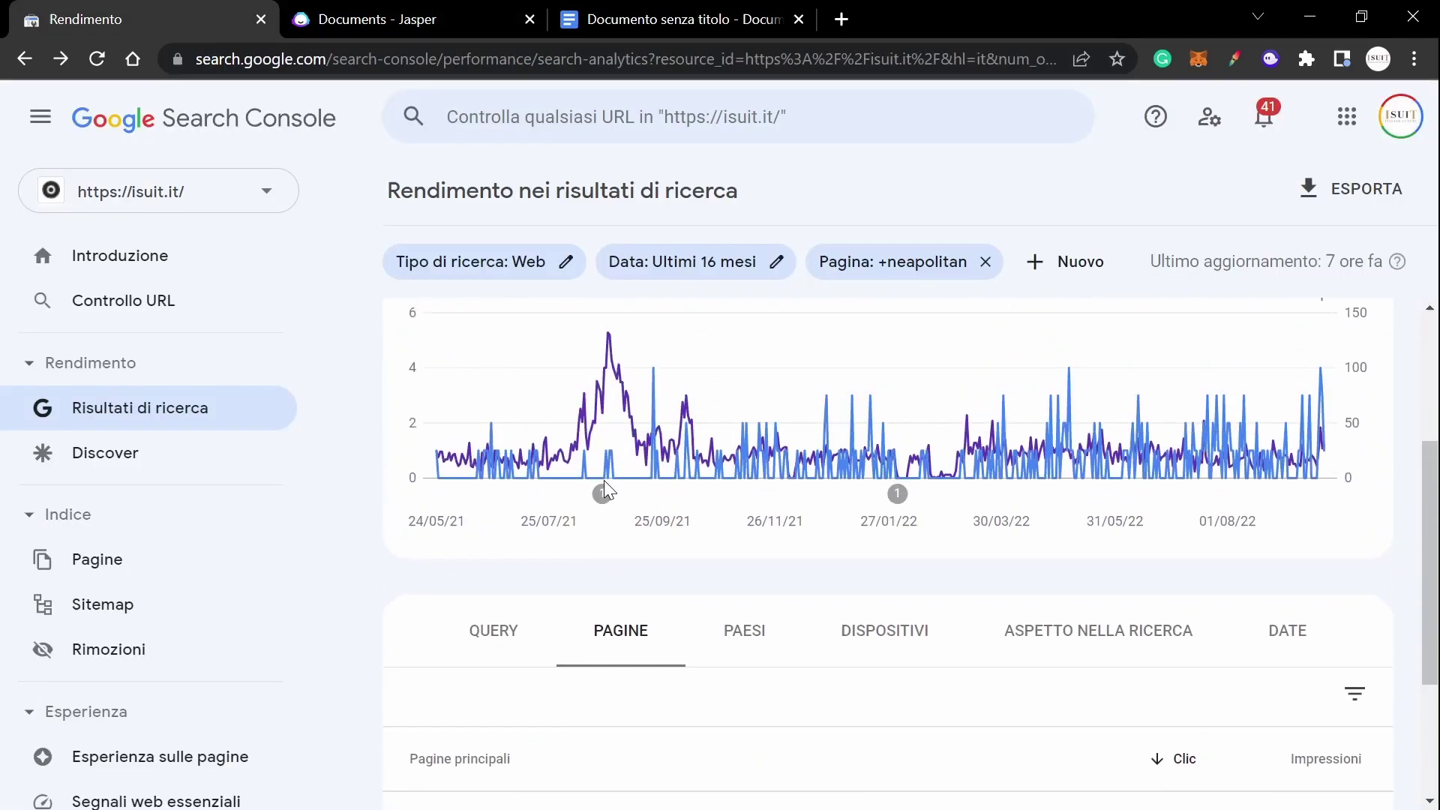
scroll(596, 488, "down", 1)
left_click(440, 9)
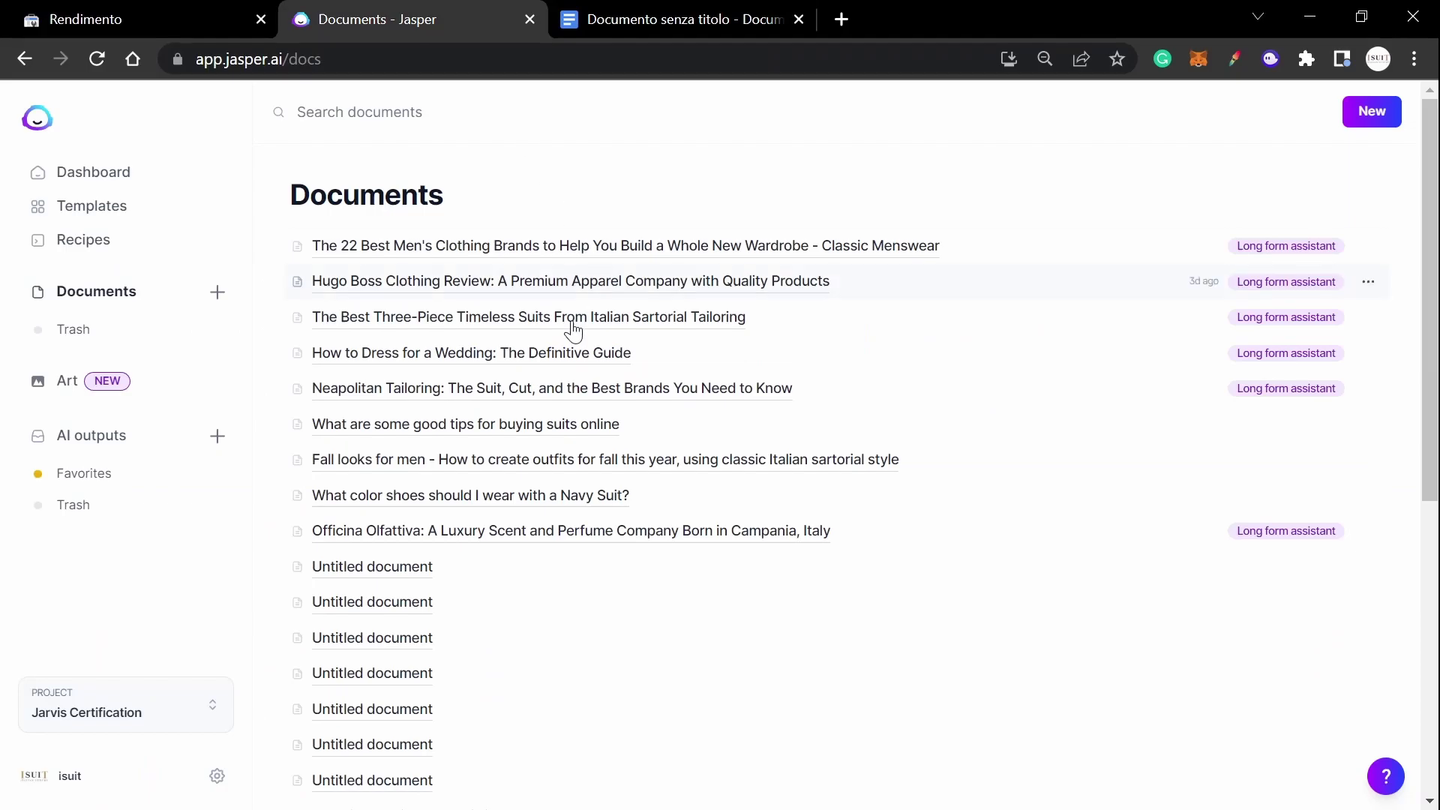
- Start a new Jasper blog post and paste 'Best One to two man tents' into the description
left_click(1371, 116)
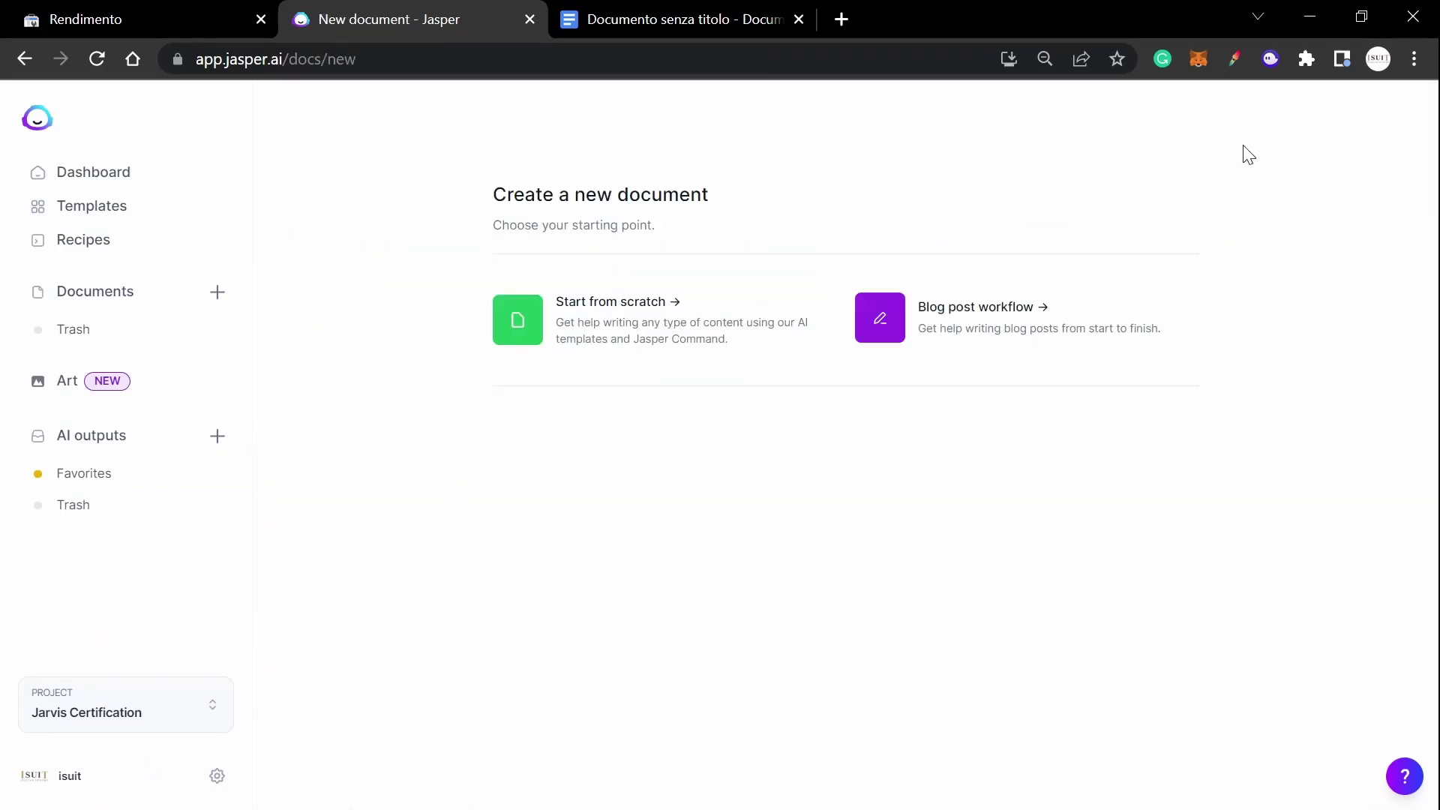
left_click(945, 334)
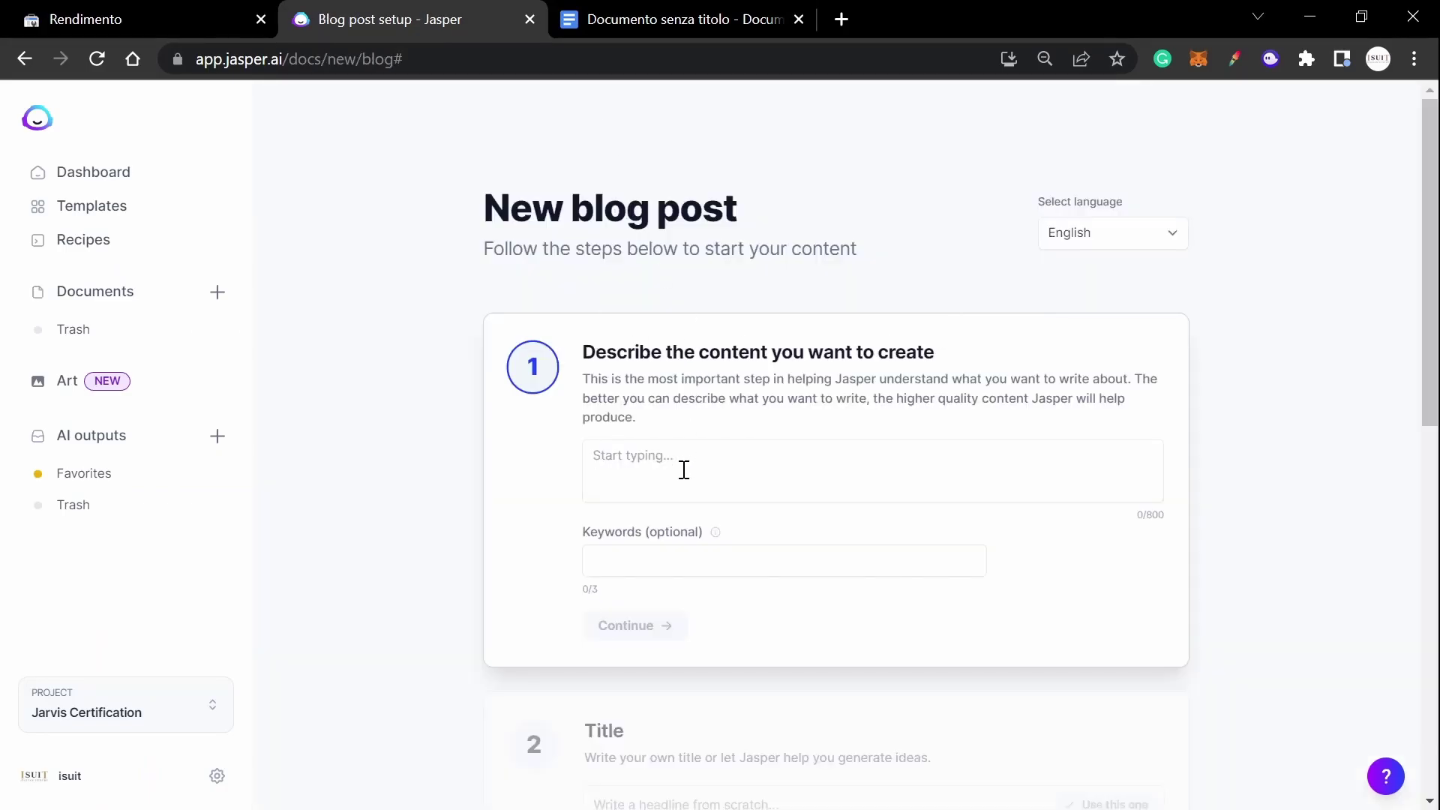
left_click(623, 19)
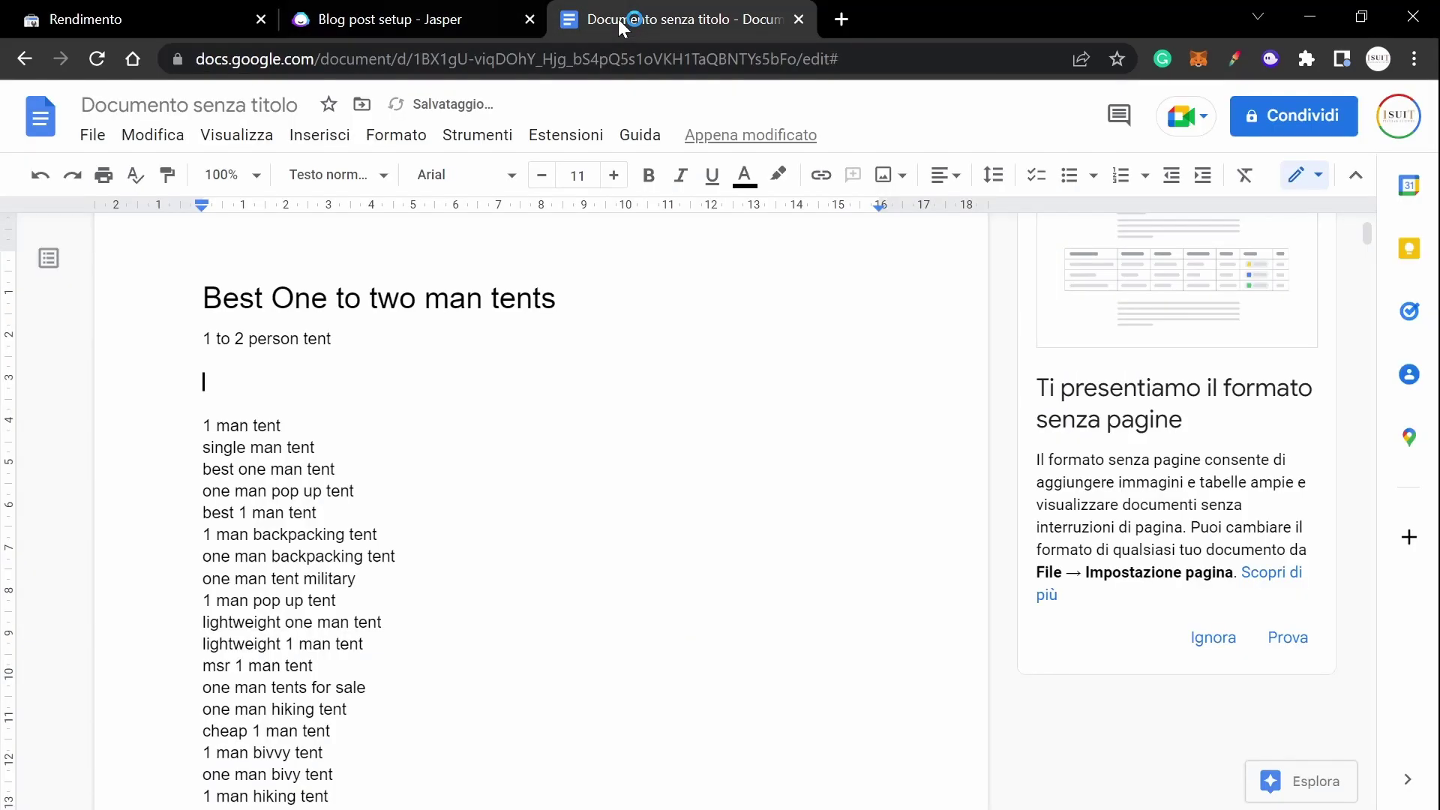
left_click_drag(558, 300, 193, 295)
key("ctrl+c")
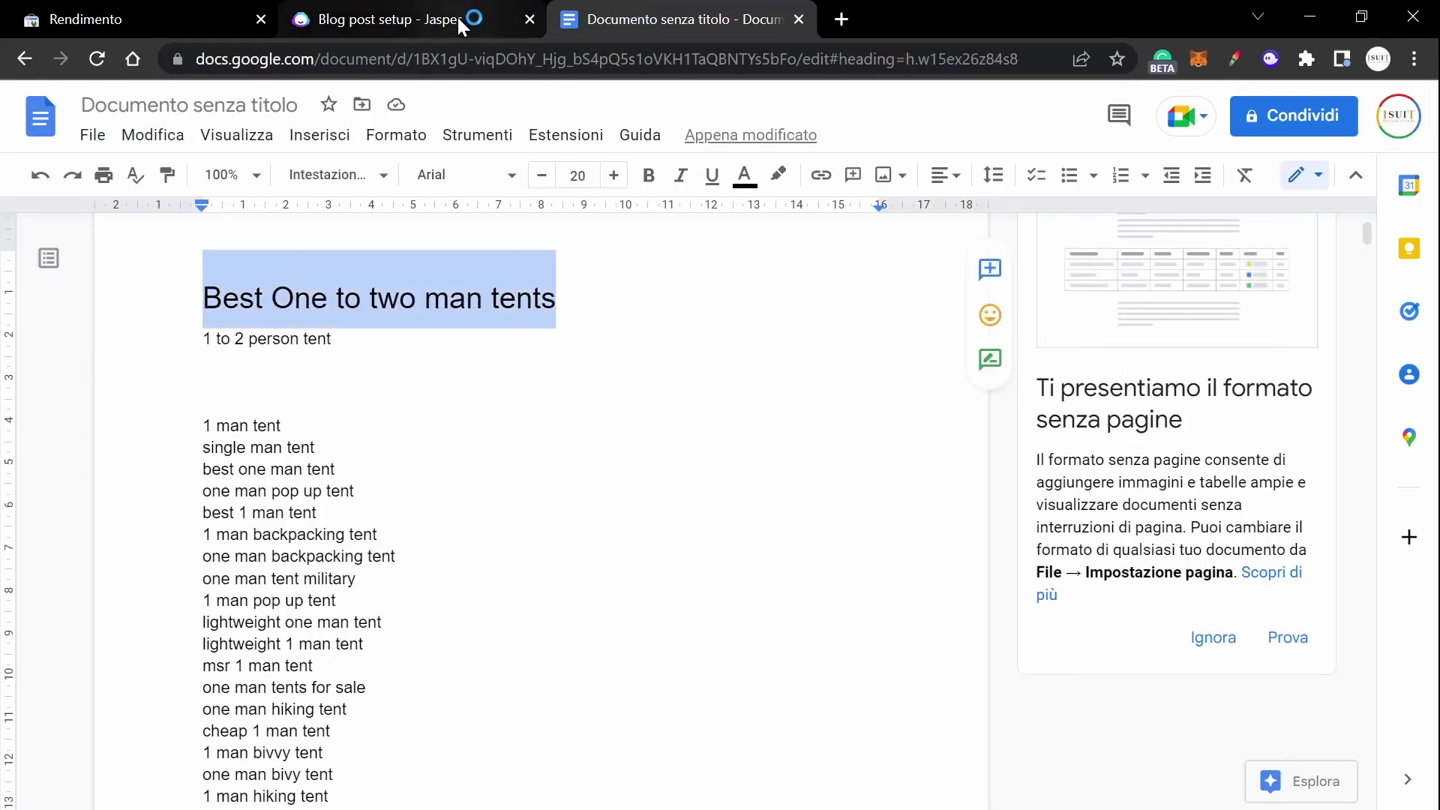
left_click(460, 28)
key("ctrl+v")
- Append 'single man tent' and '1 man backpacking tent' from Google Docs to the description
left_click(687, 21)
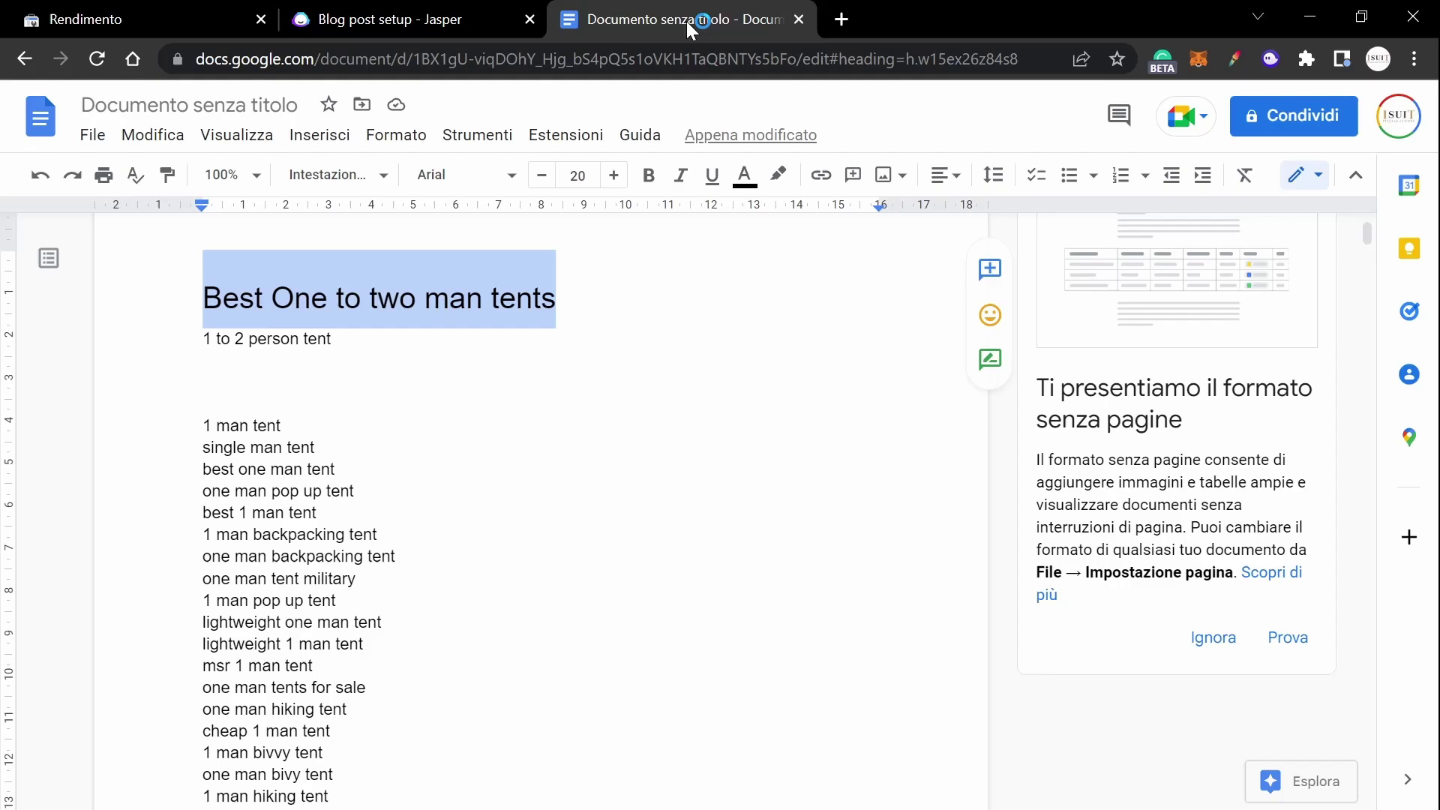
left_click(337, 473)
scroll(353, 495, "down", 3)
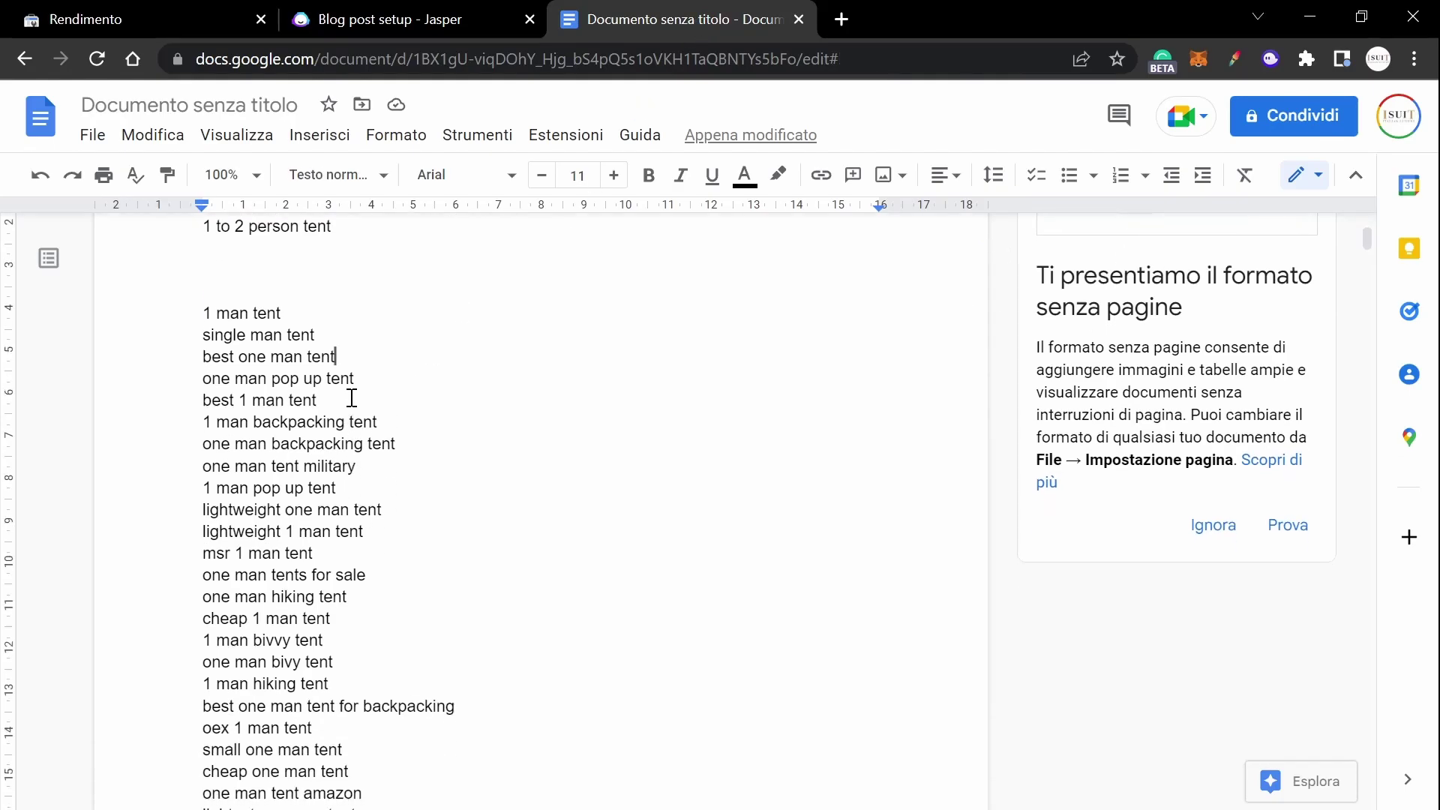
left_click_drag(320, 335, 199, 335)
key("ctrl+c")
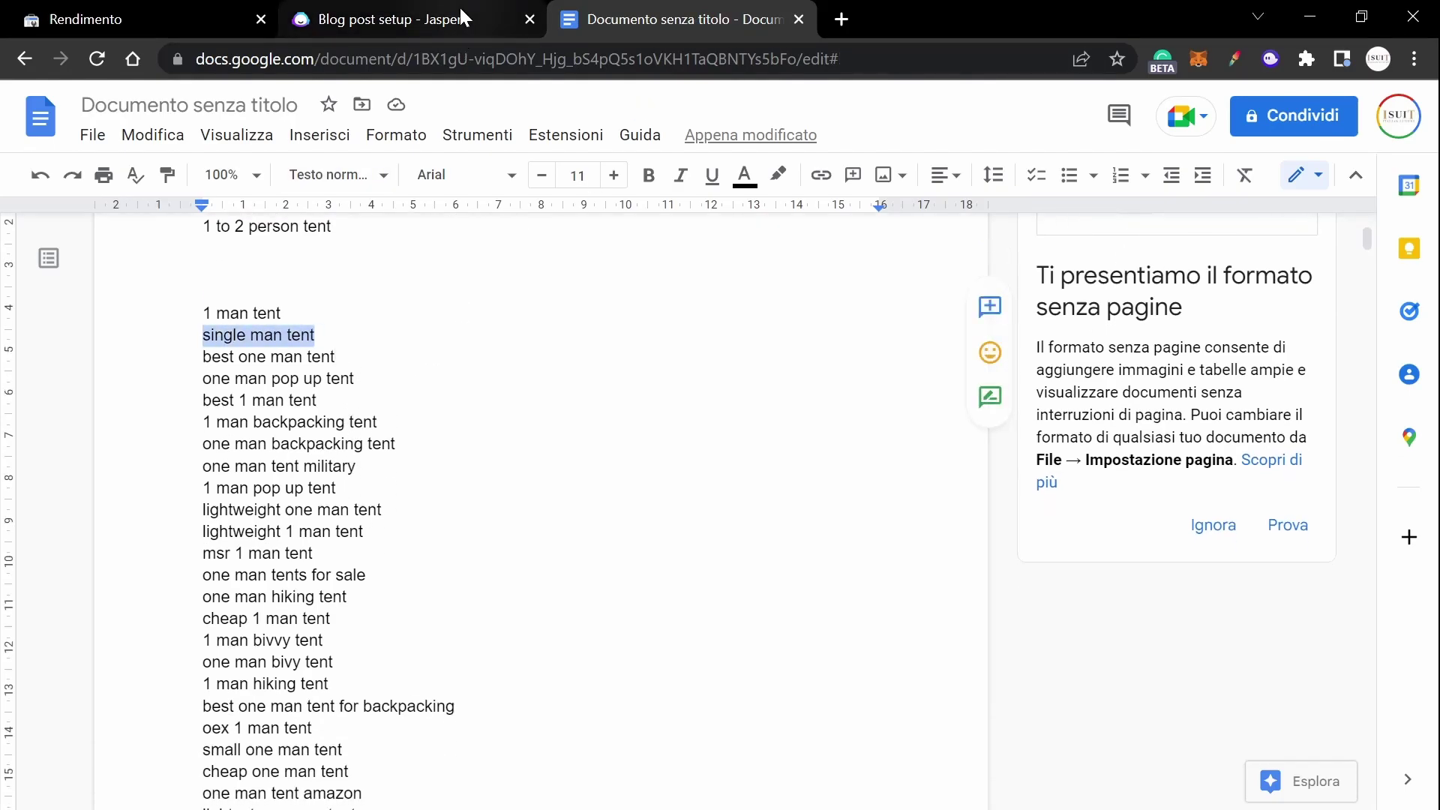
left_click(461, 19)
type(".")
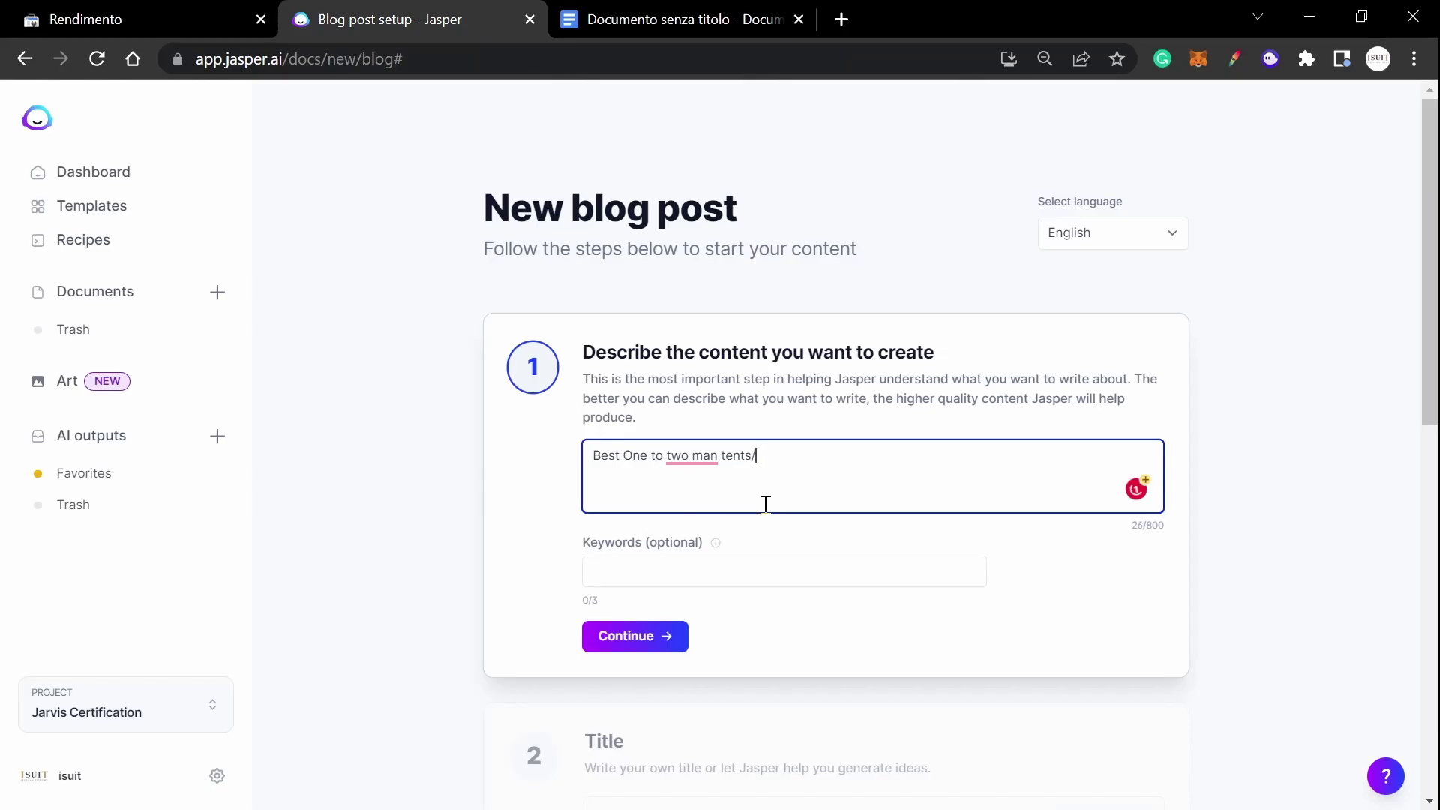
key("ctrl+v")
left_click(597, 9)
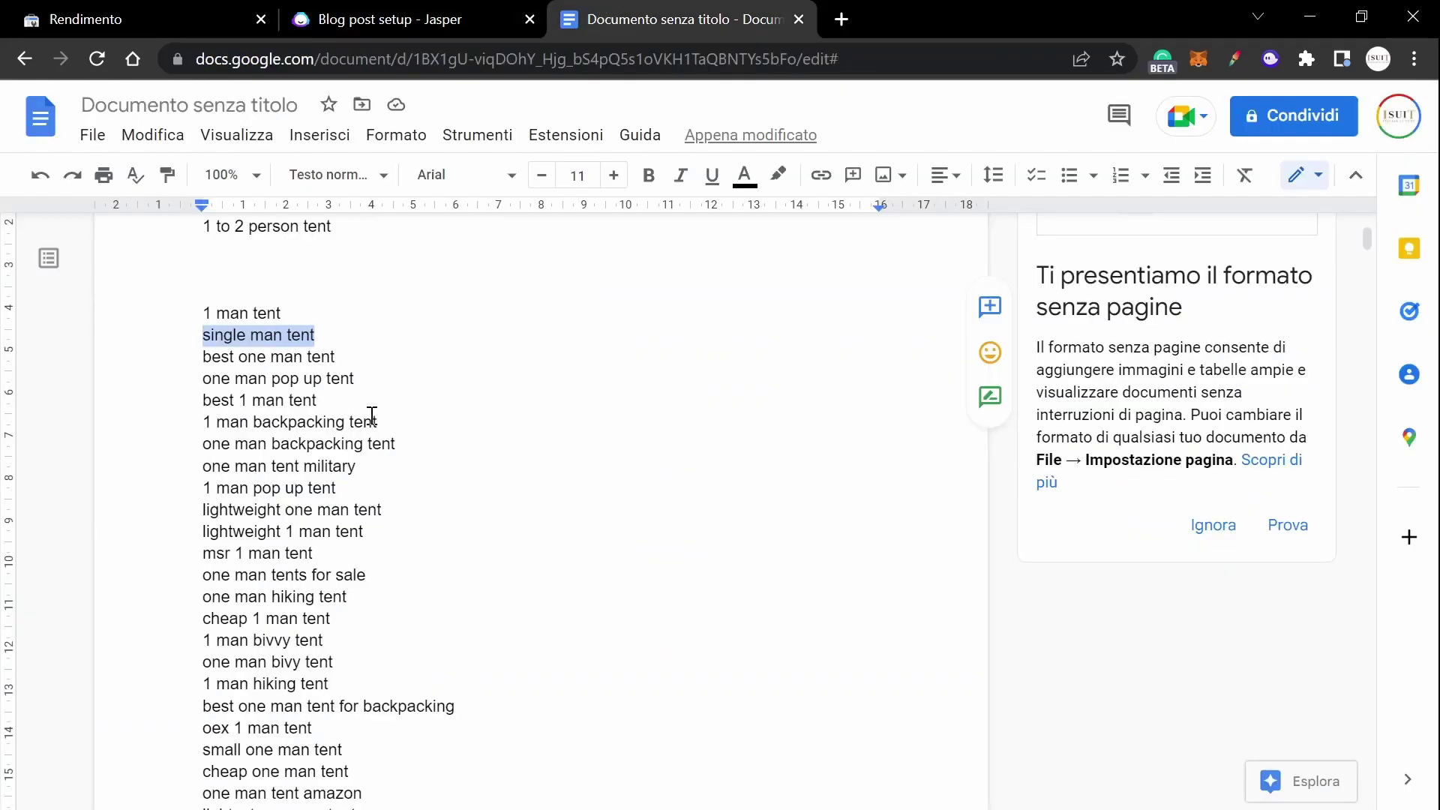
left_click_drag(375, 420, 201, 421)
key("ctrl+c")
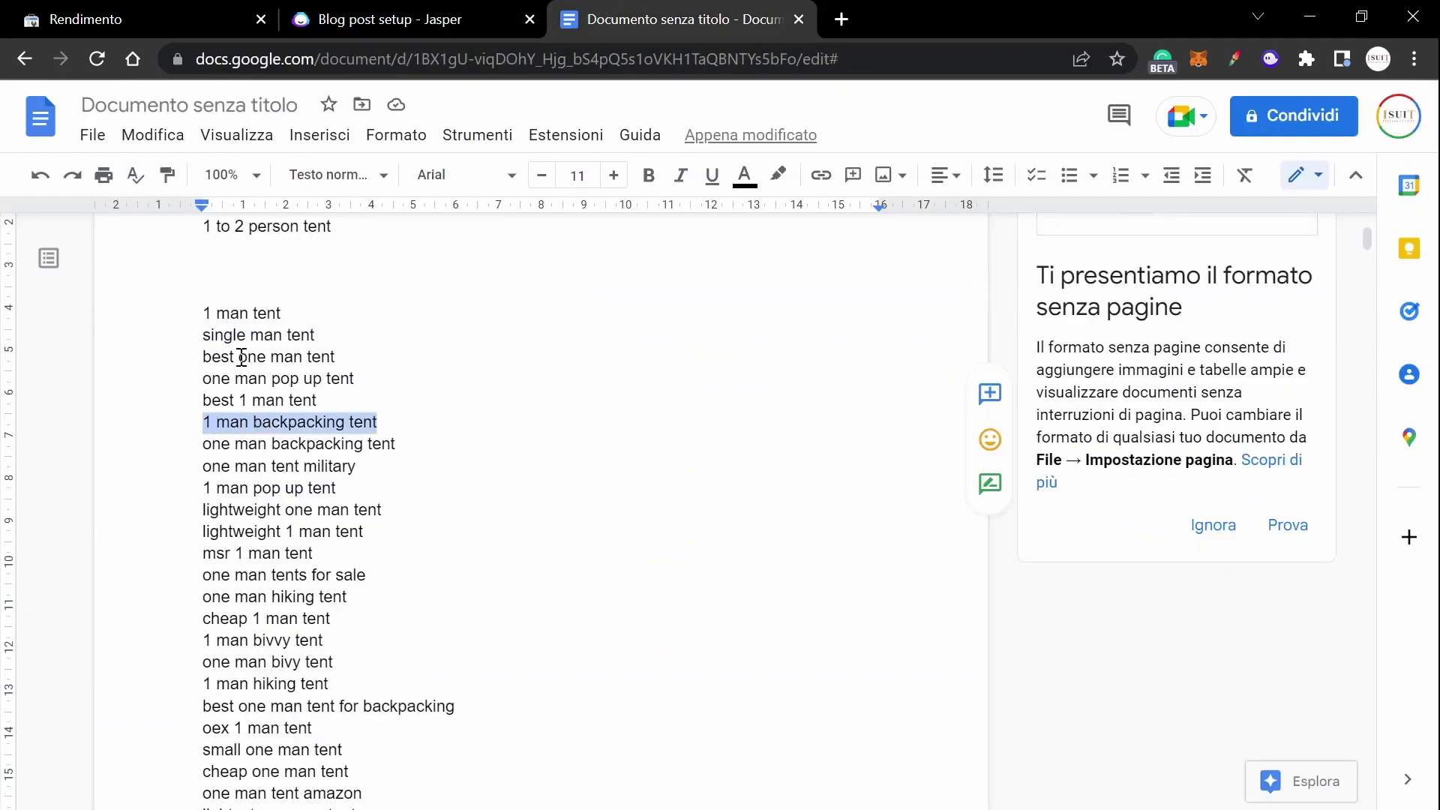
left_click(489, 21)
type(",")
key("ctrl+v")
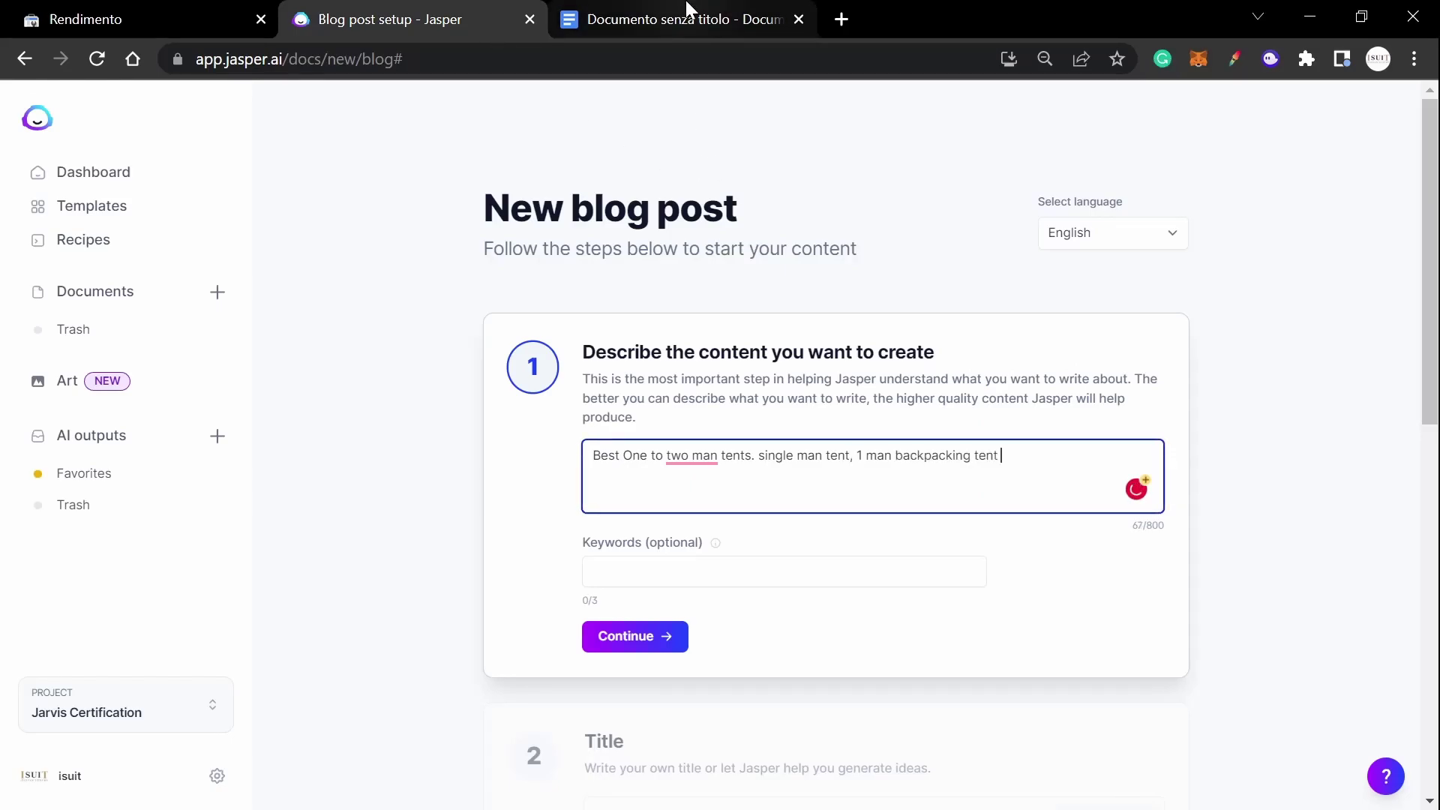
- Add 'oex 1 man tent' as the first keyword
left_click(685, 16)
scroll(379, 483, "down", 3)
left_click_drag(342, 536, 217, 530)
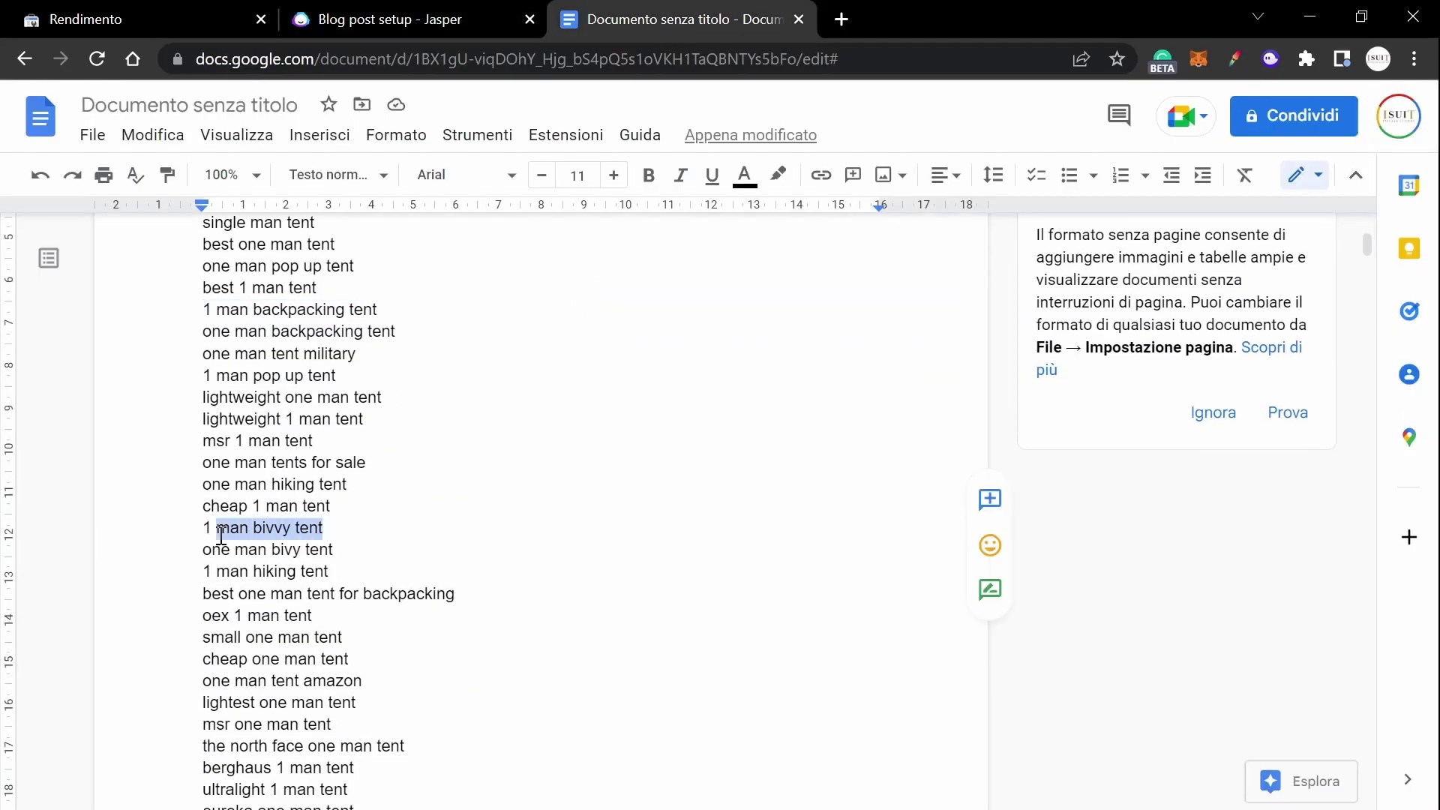
scroll(339, 491, "down", 5)
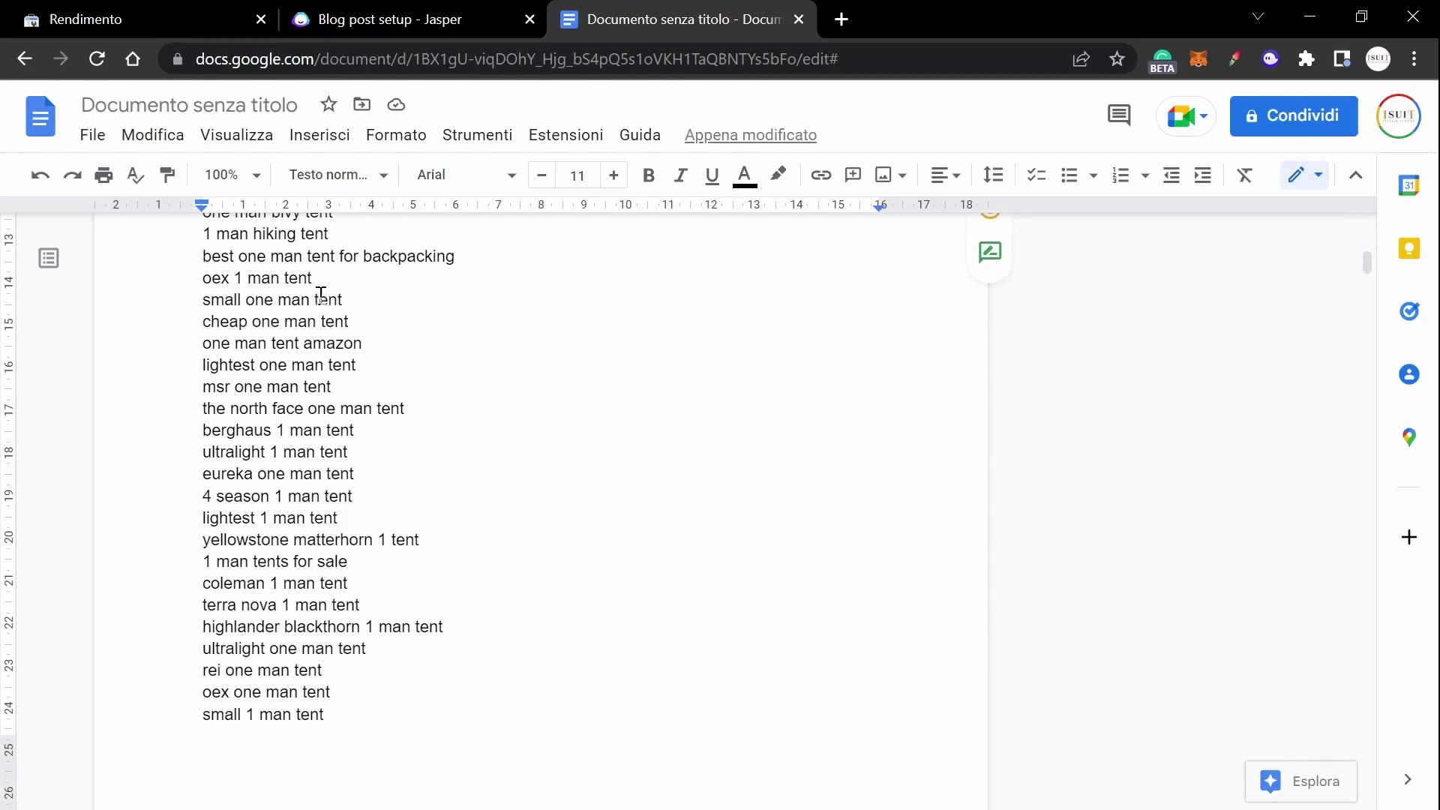
left_click_drag(314, 279, 171, 288)
key("ctrl+c")
left_click(480, 20)
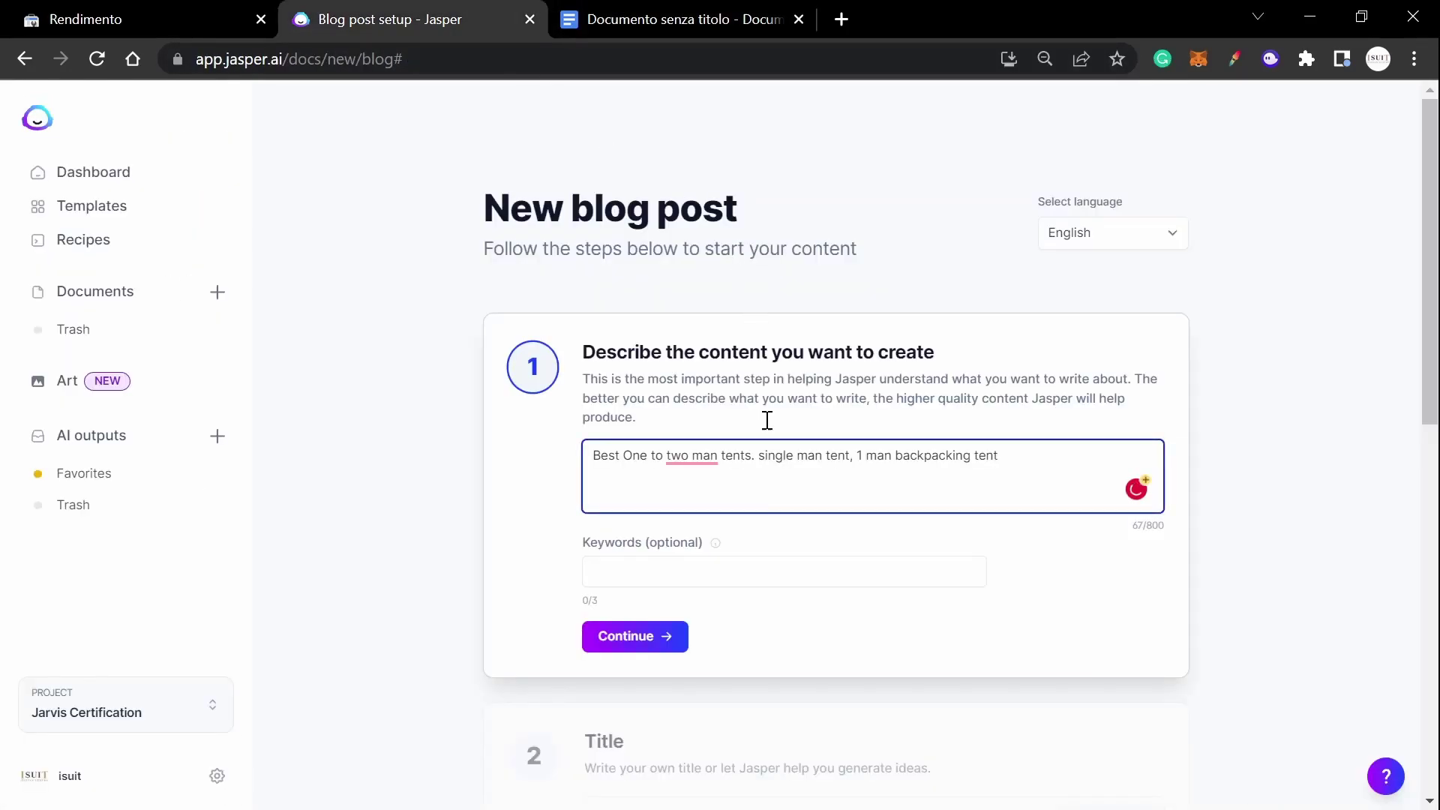
left_click(659, 582)
key("ctrl+v")
key("Return")
- Add 'eureka one man tent' and 'berghaus 1 man tent' as keywords
left_click(637, 20)
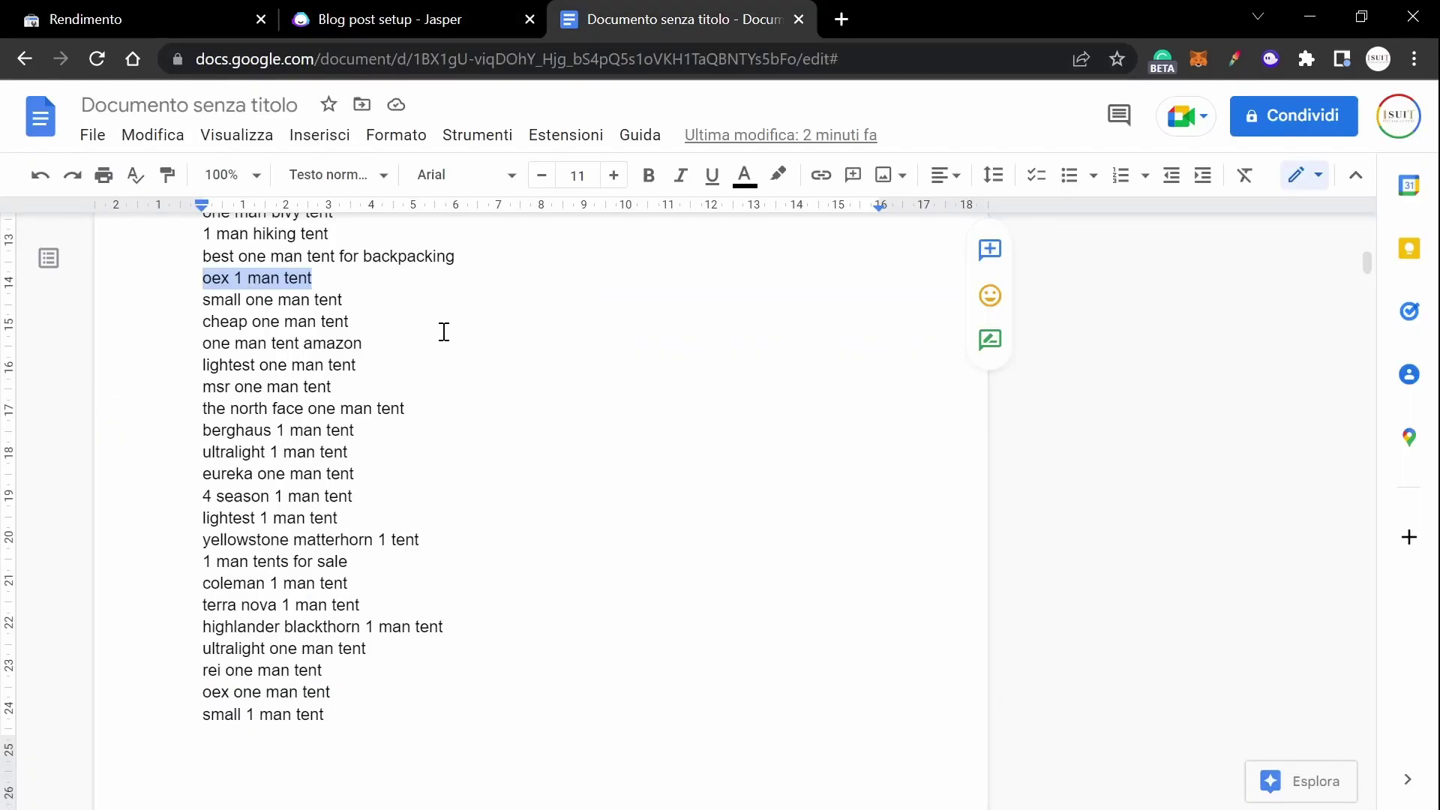
left_click_drag(362, 474, 196, 470)
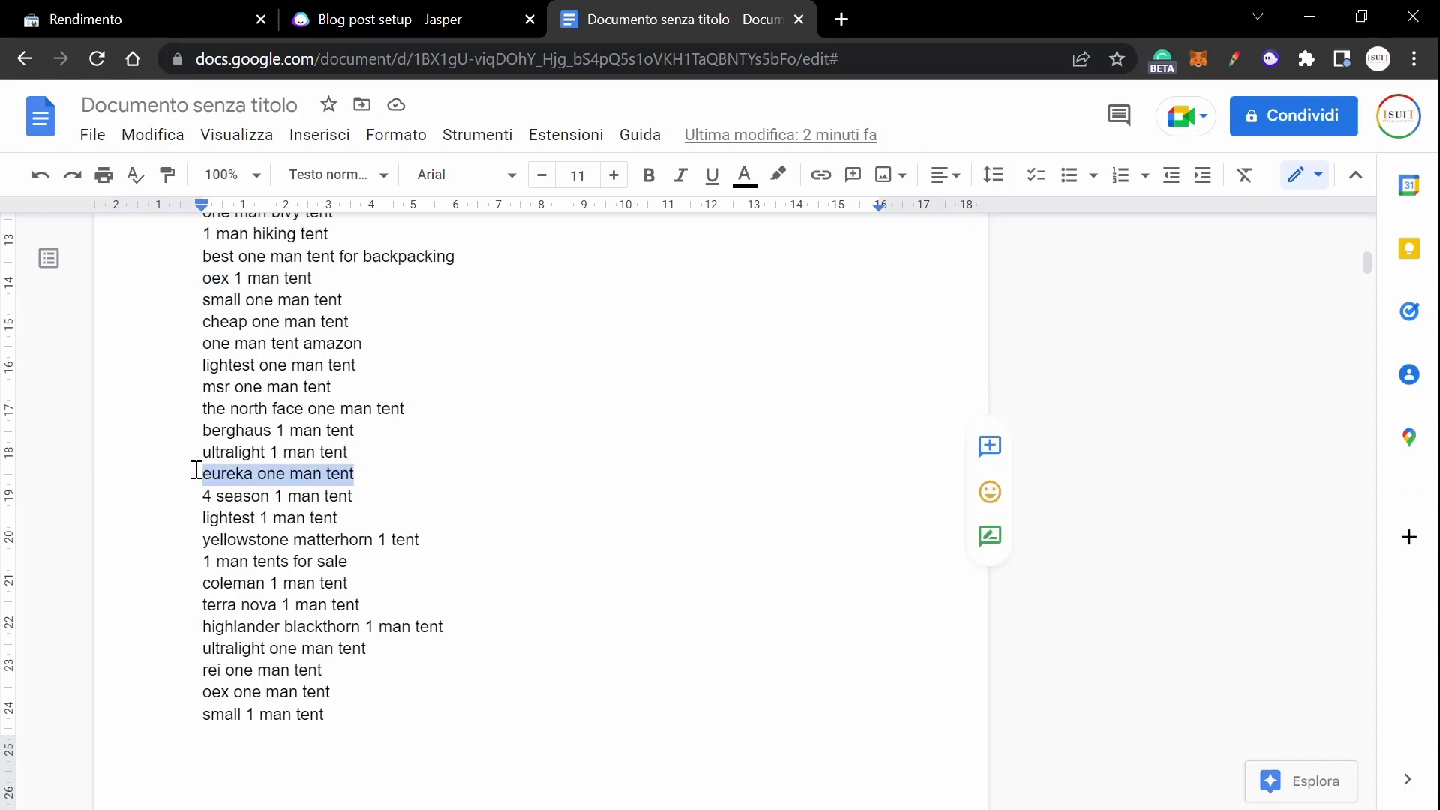
key("ctrl+c")
left_click(484, 23)
key("ctrl+v")
key("Return")
left_click(712, 22)
left_click_drag(350, 433, 201, 431)
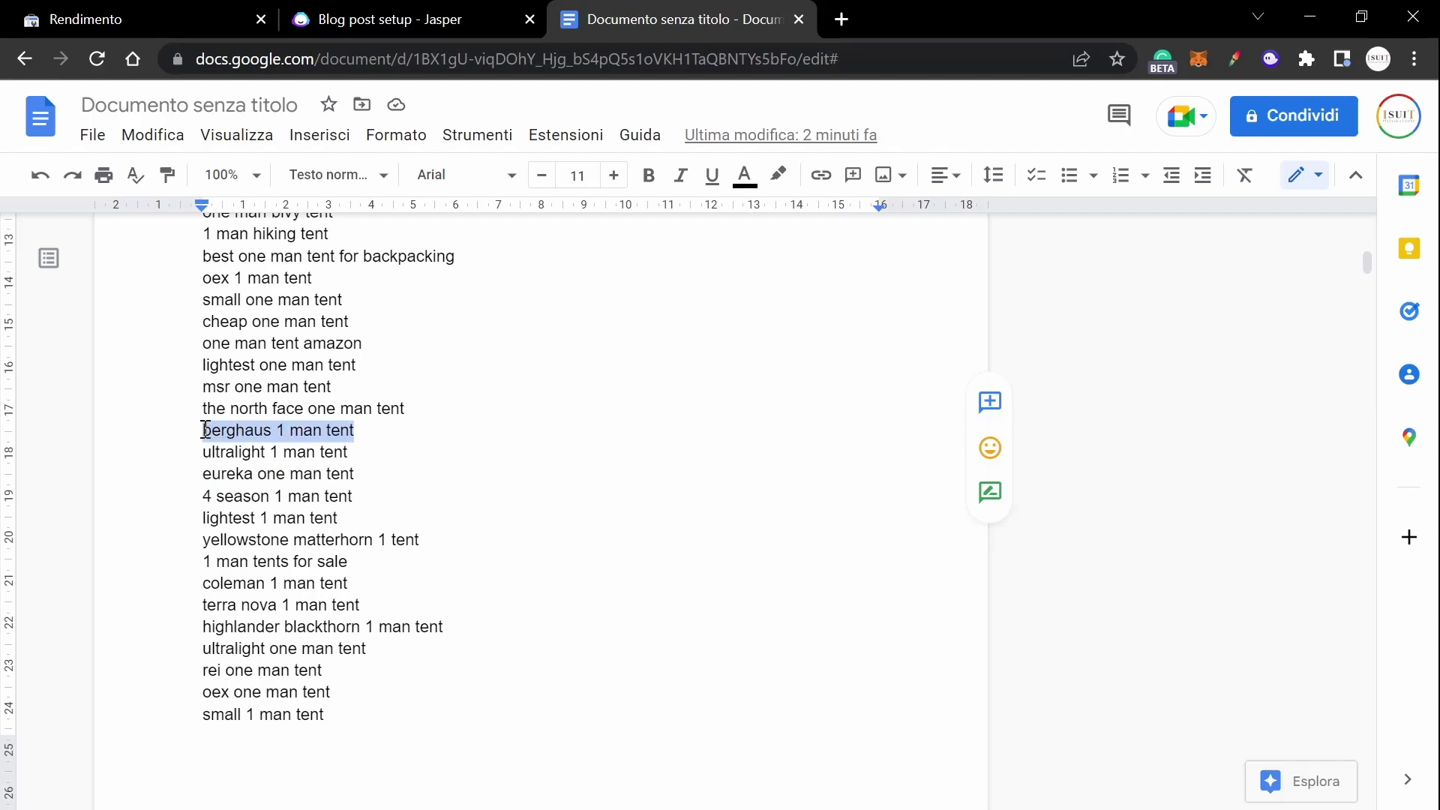
key("ctrl+c")
left_click(411, 15)
key("ctrl+v")
key("Return")
- Reword the description as 'This is an article about…', add 'Use the brands from the keywords to create headings', and continue
left_click(1071, 458)
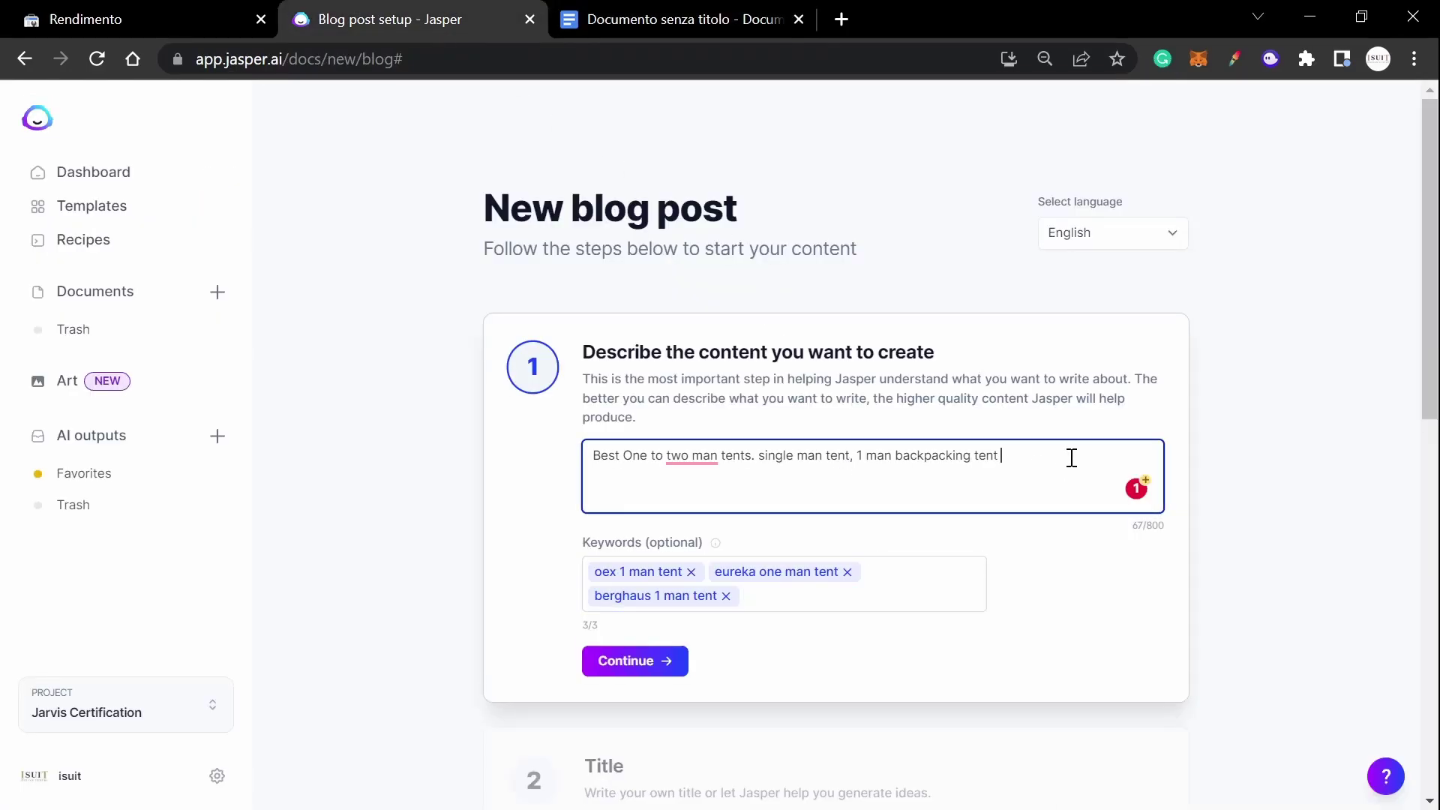
key("BackSpace")
key("ctrl+a")
key("Left")
type("This is an article ")
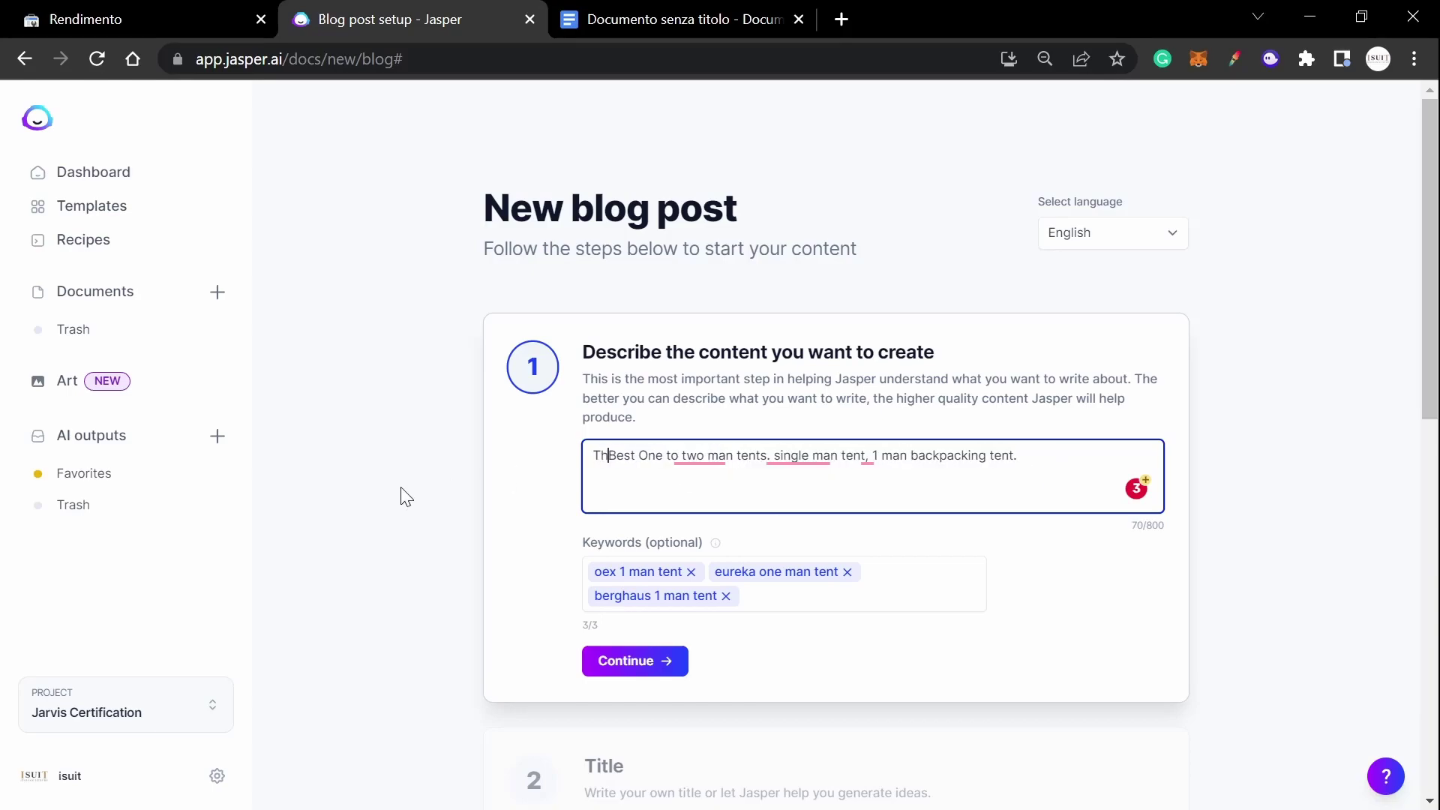
type("about")
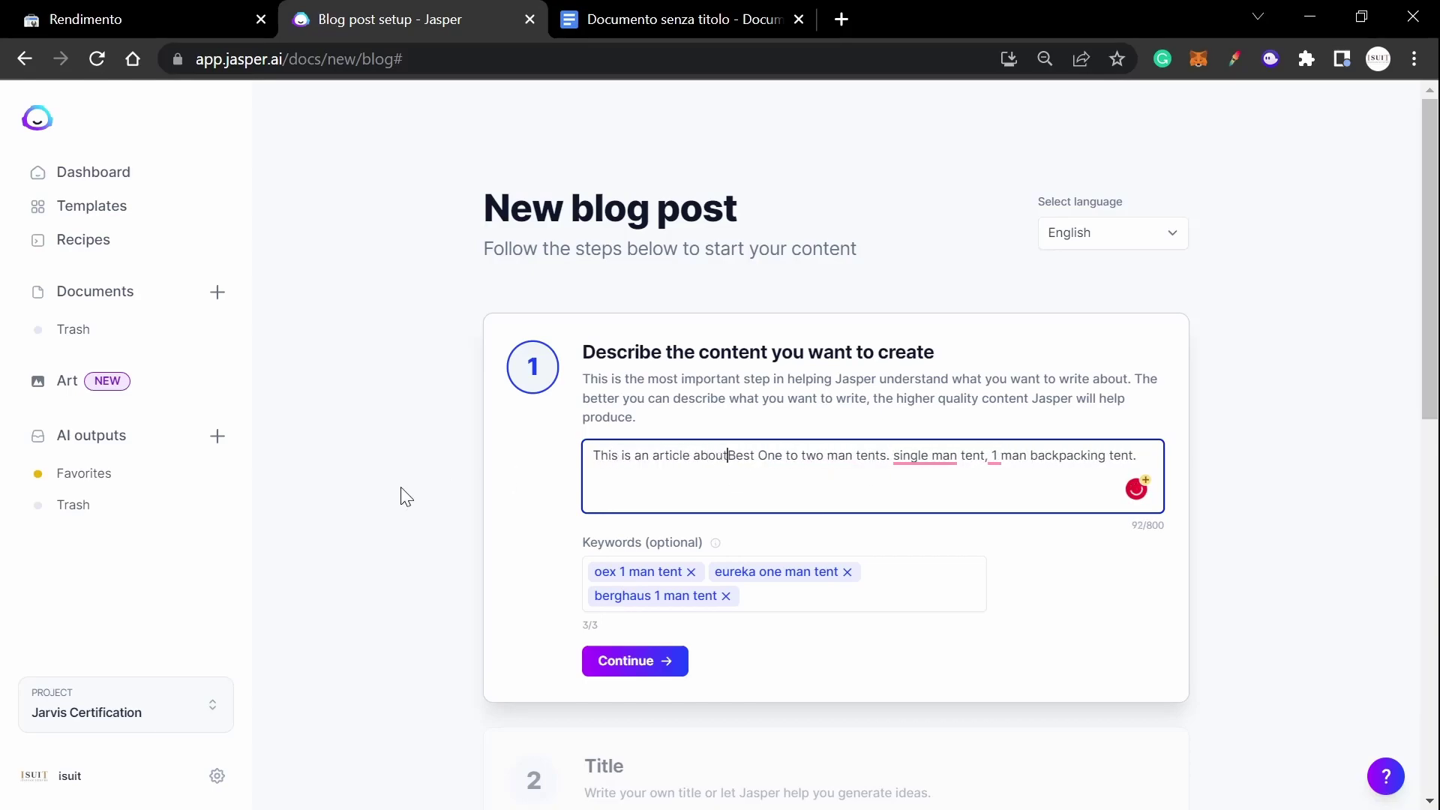
left_click(894, 455)
key("Return")
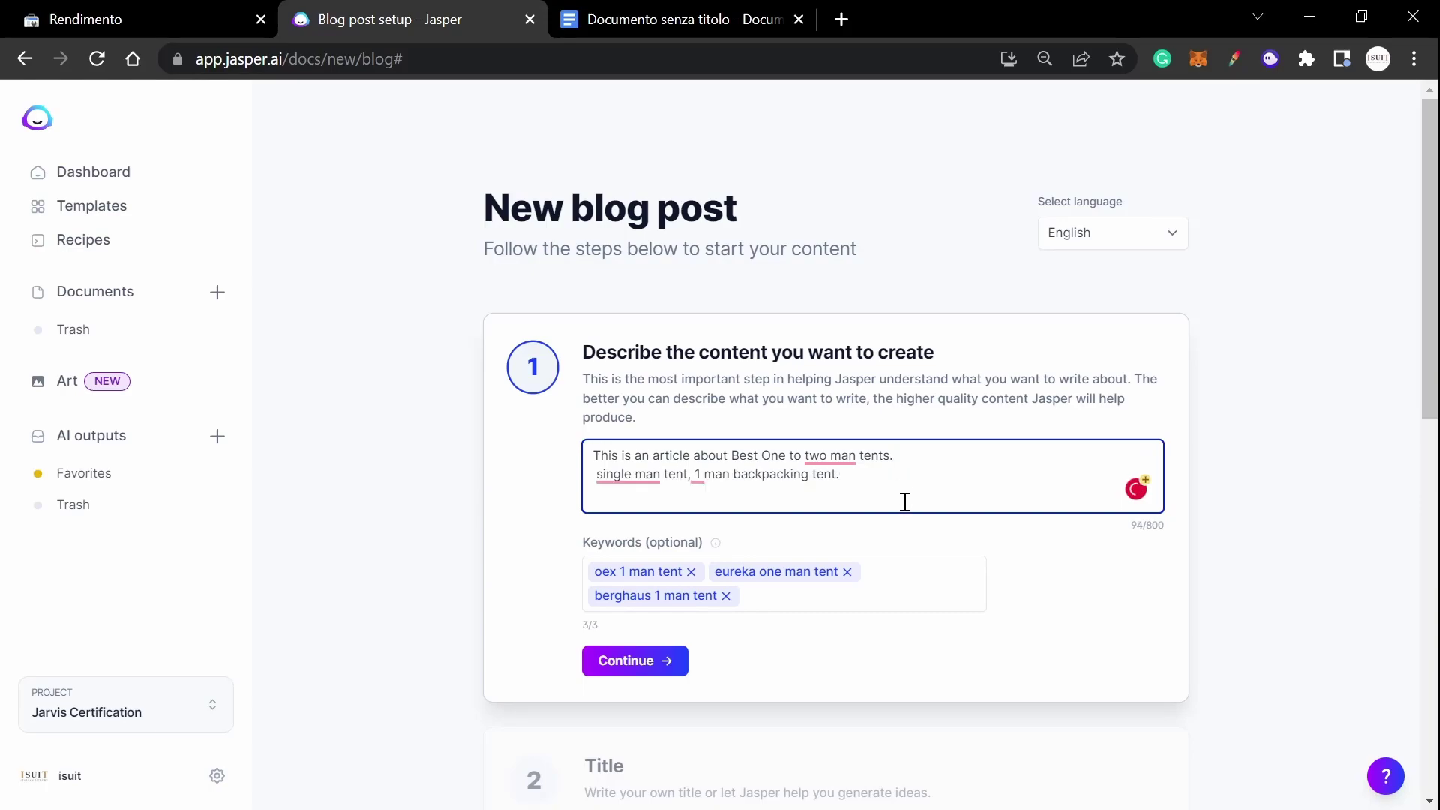
left_click(871, 483)
type("Use the brands from the keywords to ")
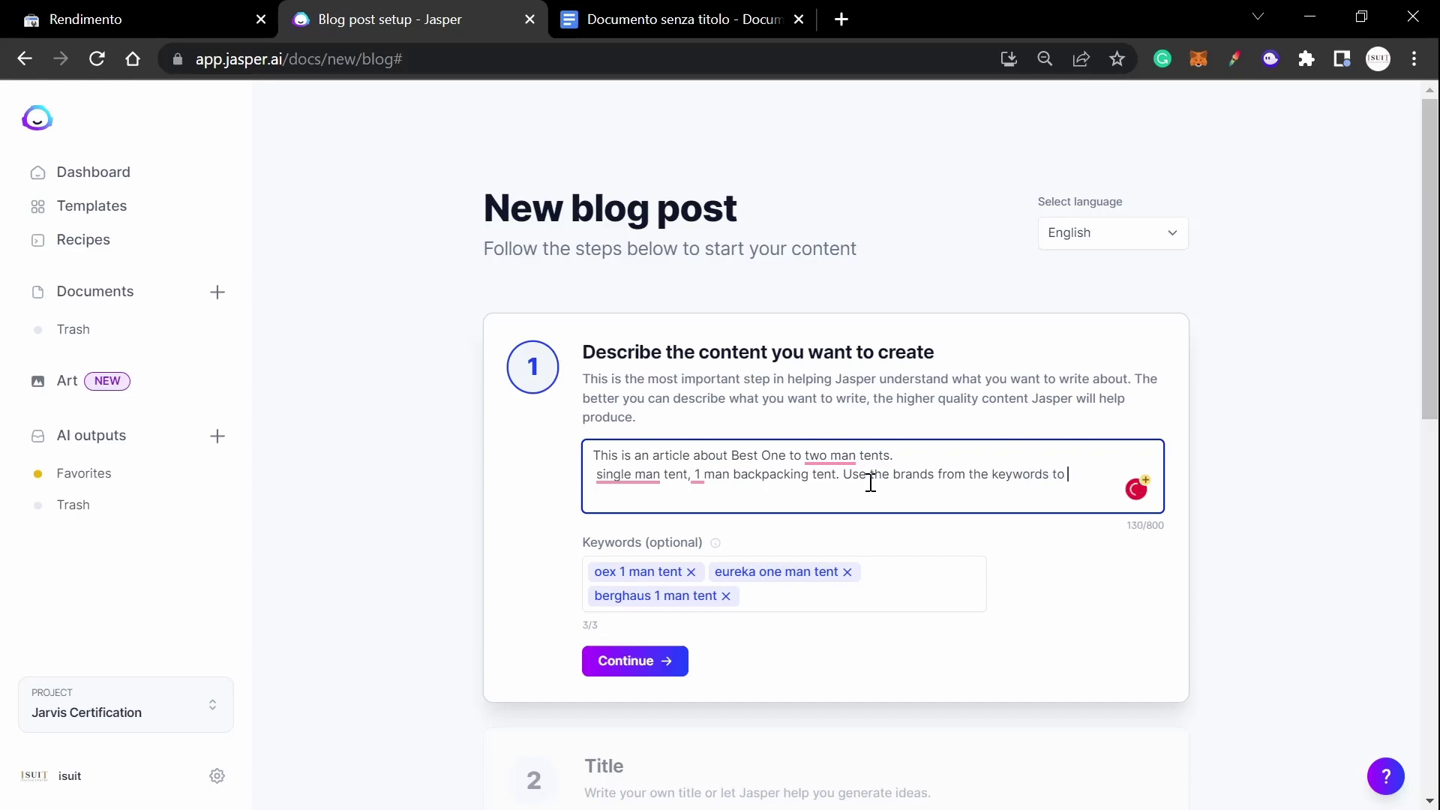
type("create headings")
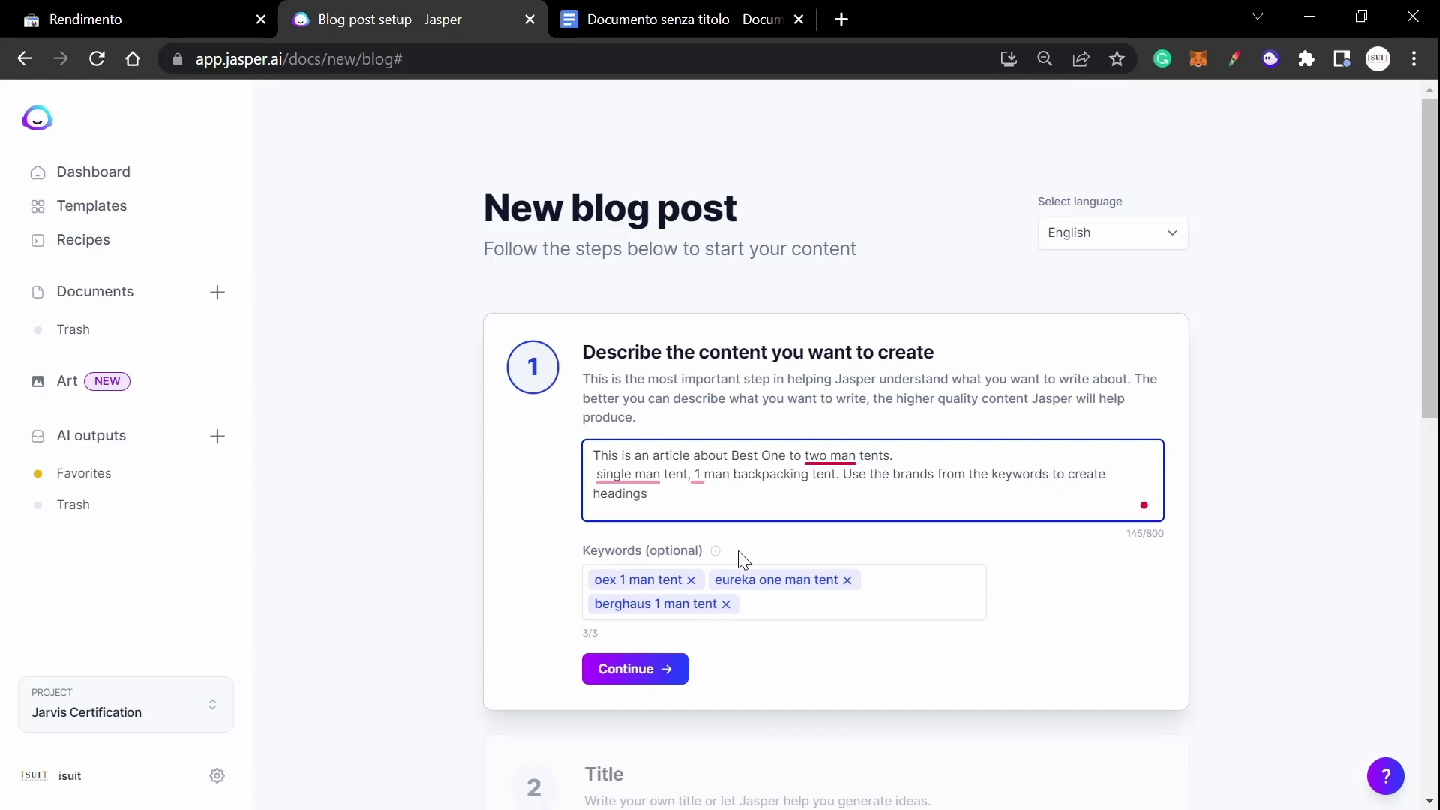
left_click(628, 669)
- Generate titles, pick 'The Best One to Two Man Tents for Complete Comfort', and generate intro ideas
left_click(642, 505)
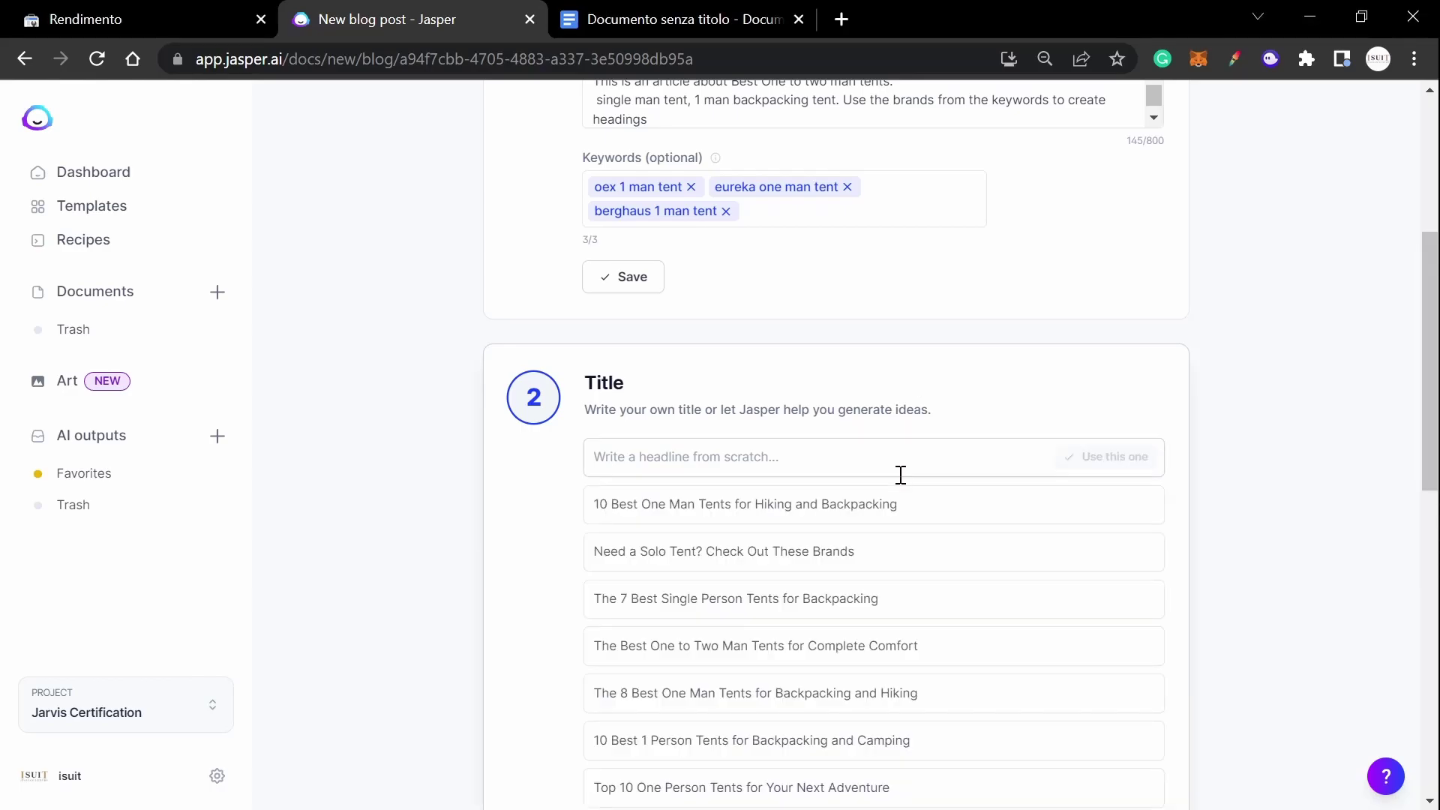
scroll(900, 475, "down", 2)
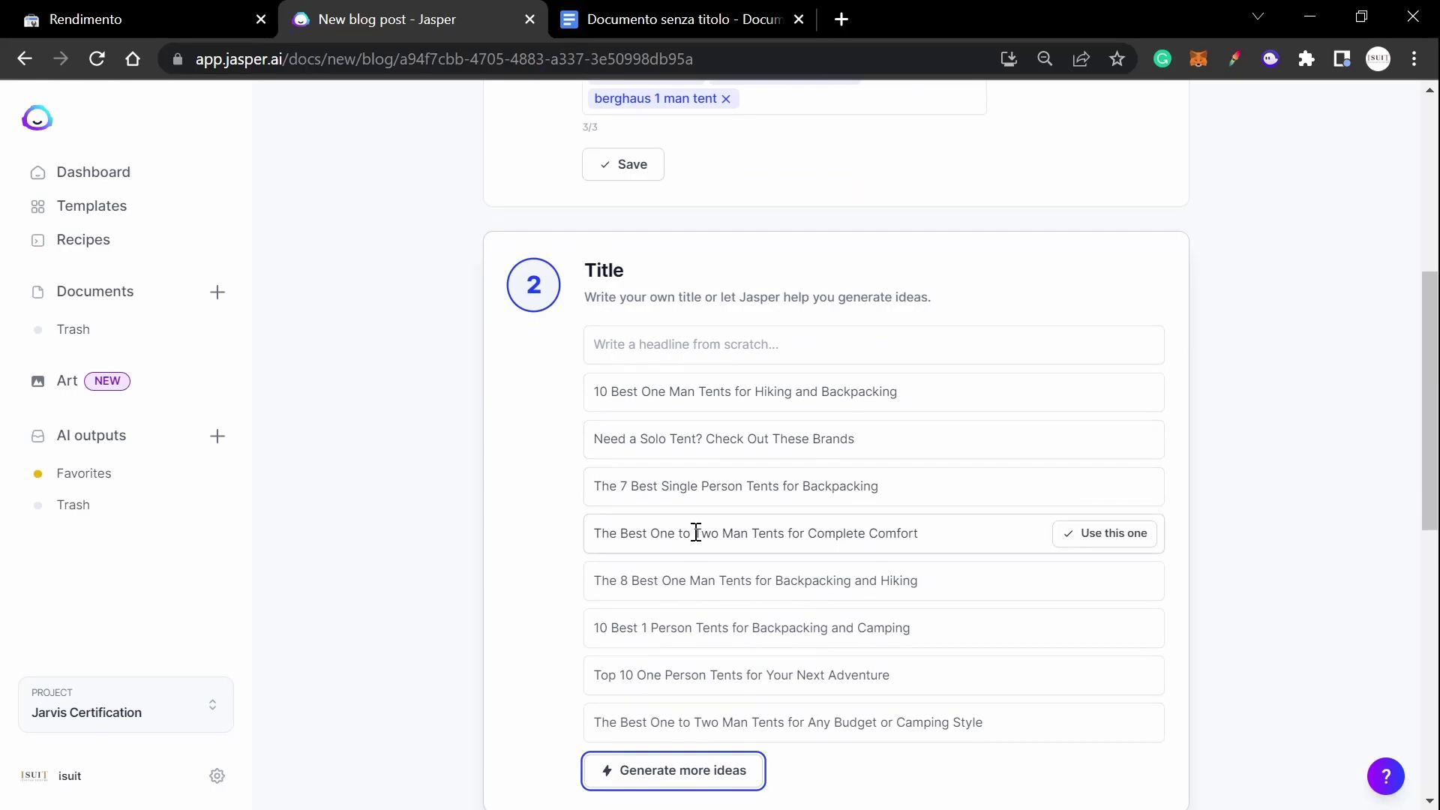
left_click(1103, 533)
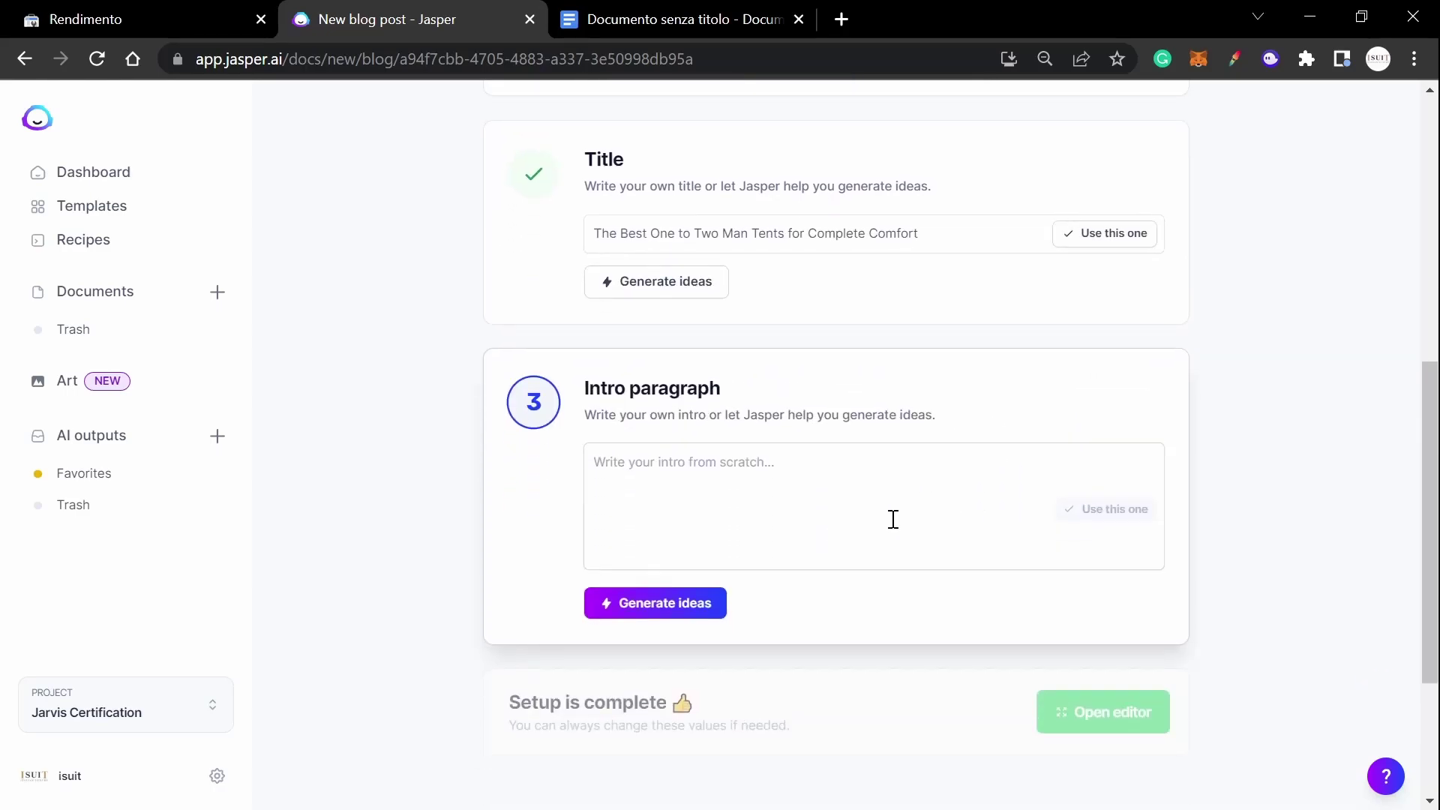
scroll(890, 517, "down", 1)
left_click(678, 550)
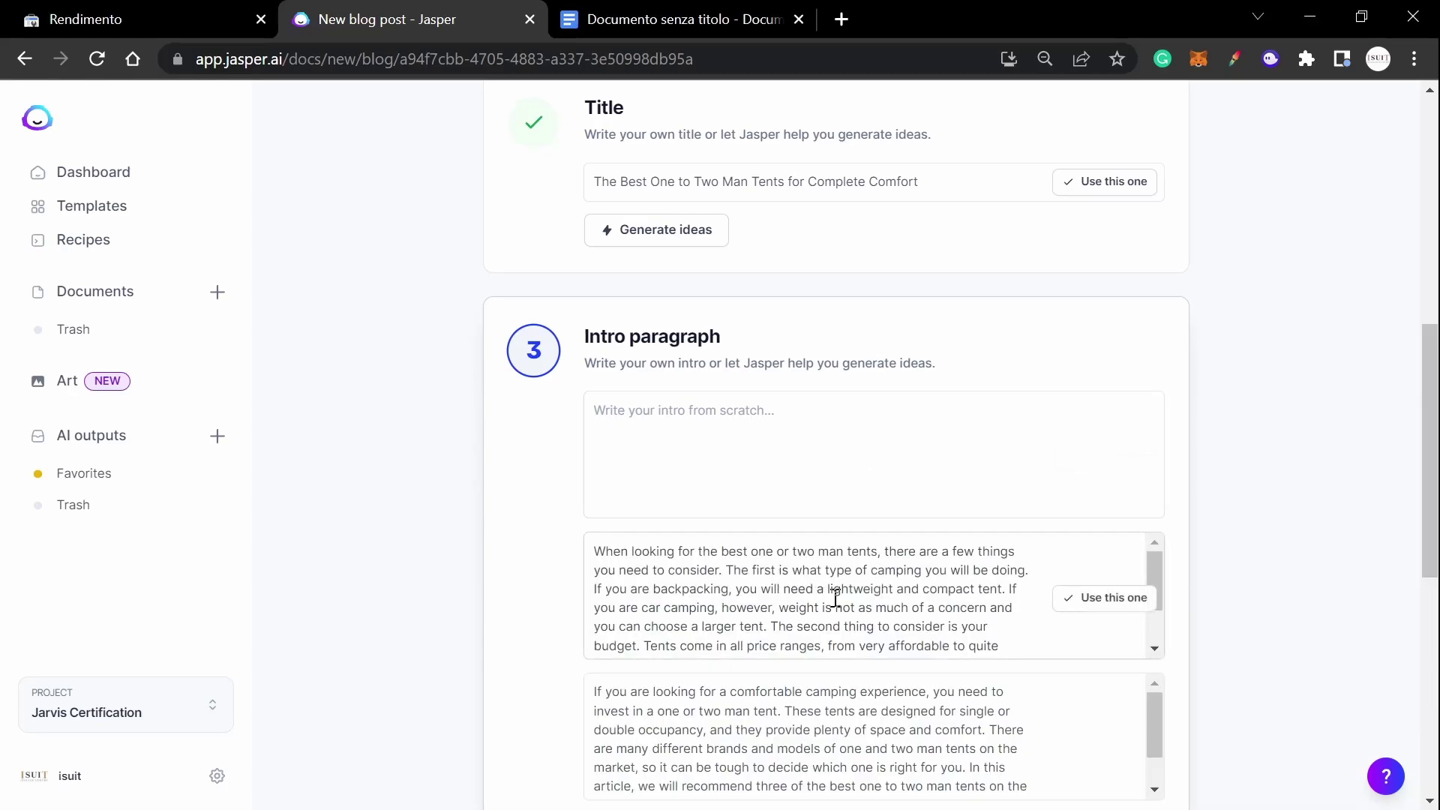
scroll(835, 592, "down", 2)
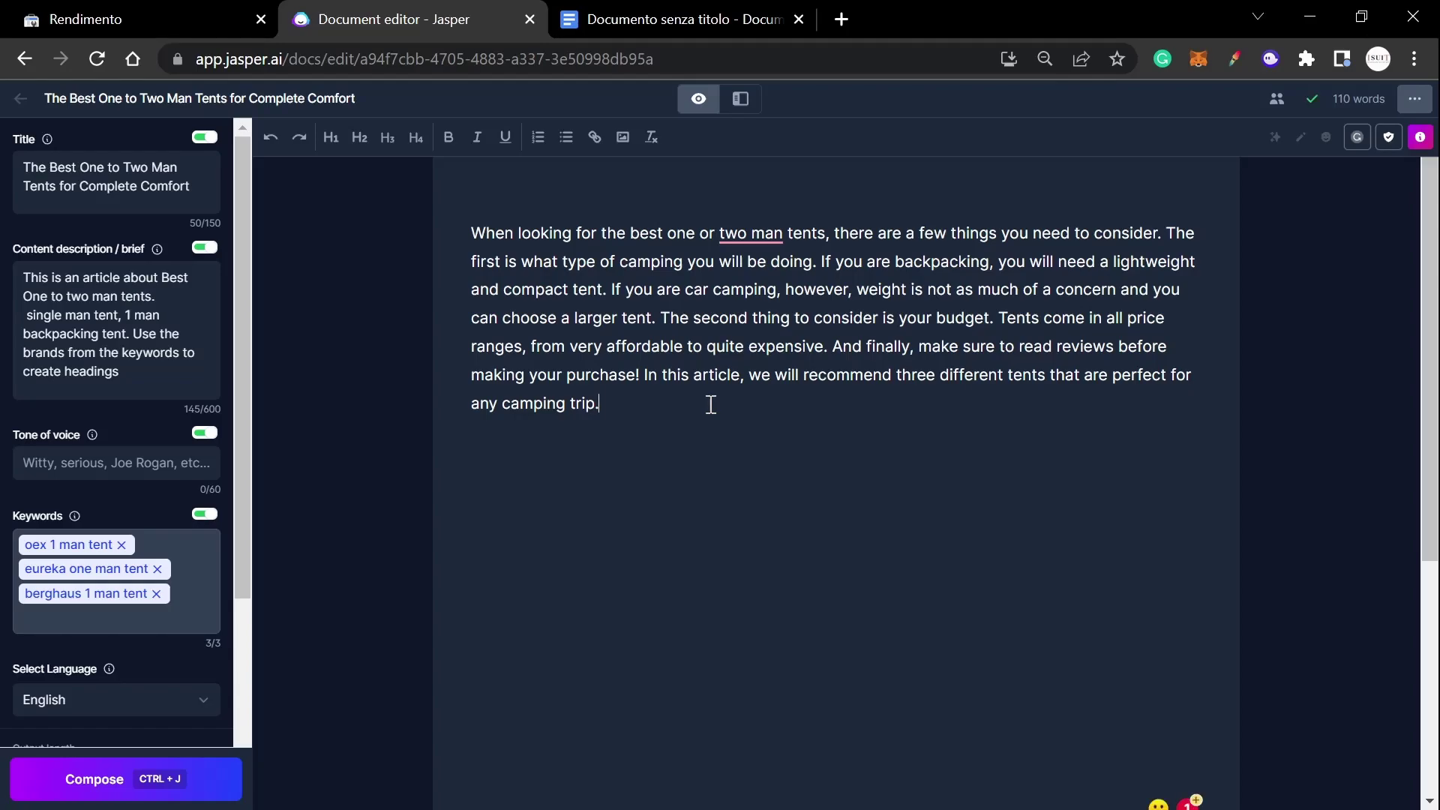
- Run '> write a blog outline' below the intro to generate a five-point outline
key("Return")
type("> write a blog outline")
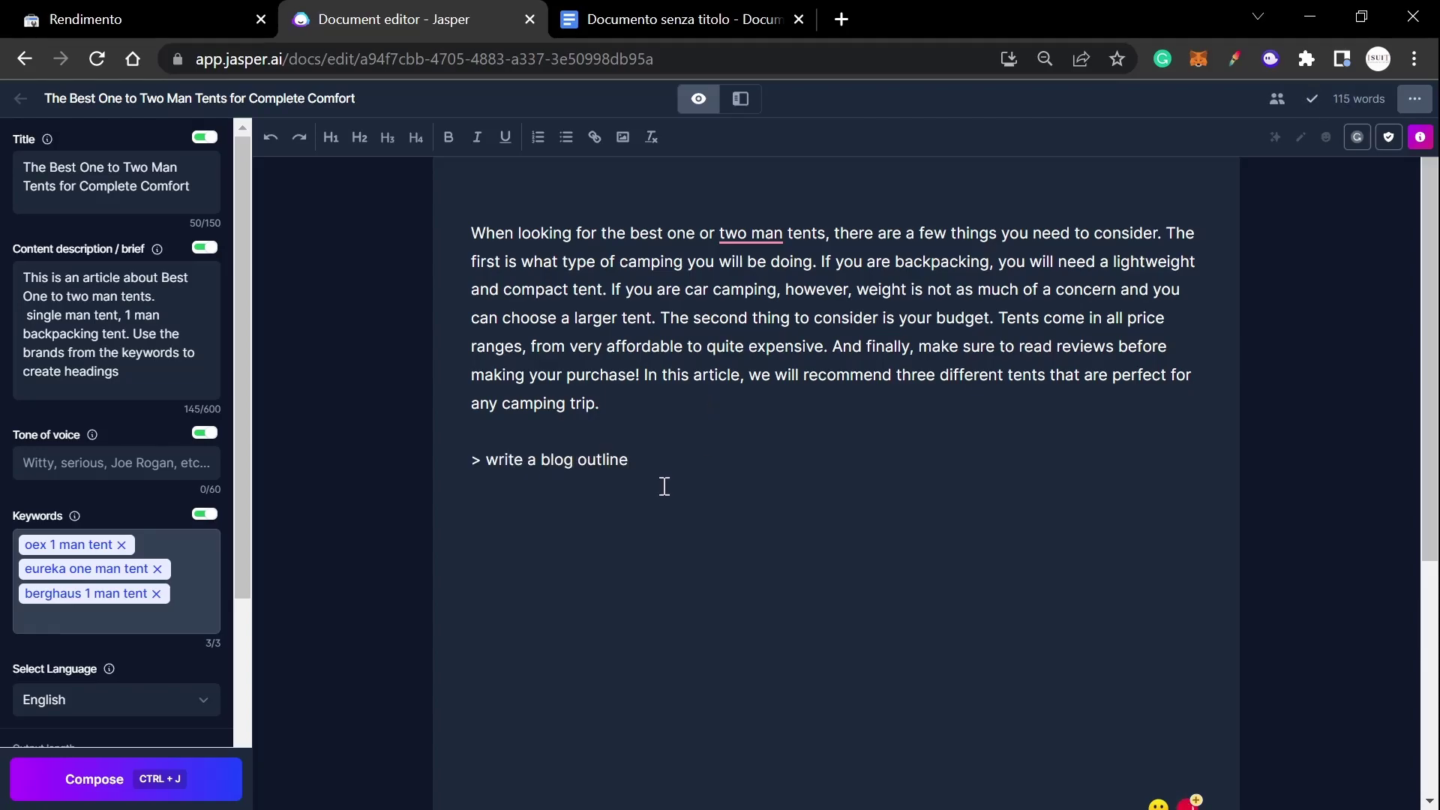
key("ctrl+j")
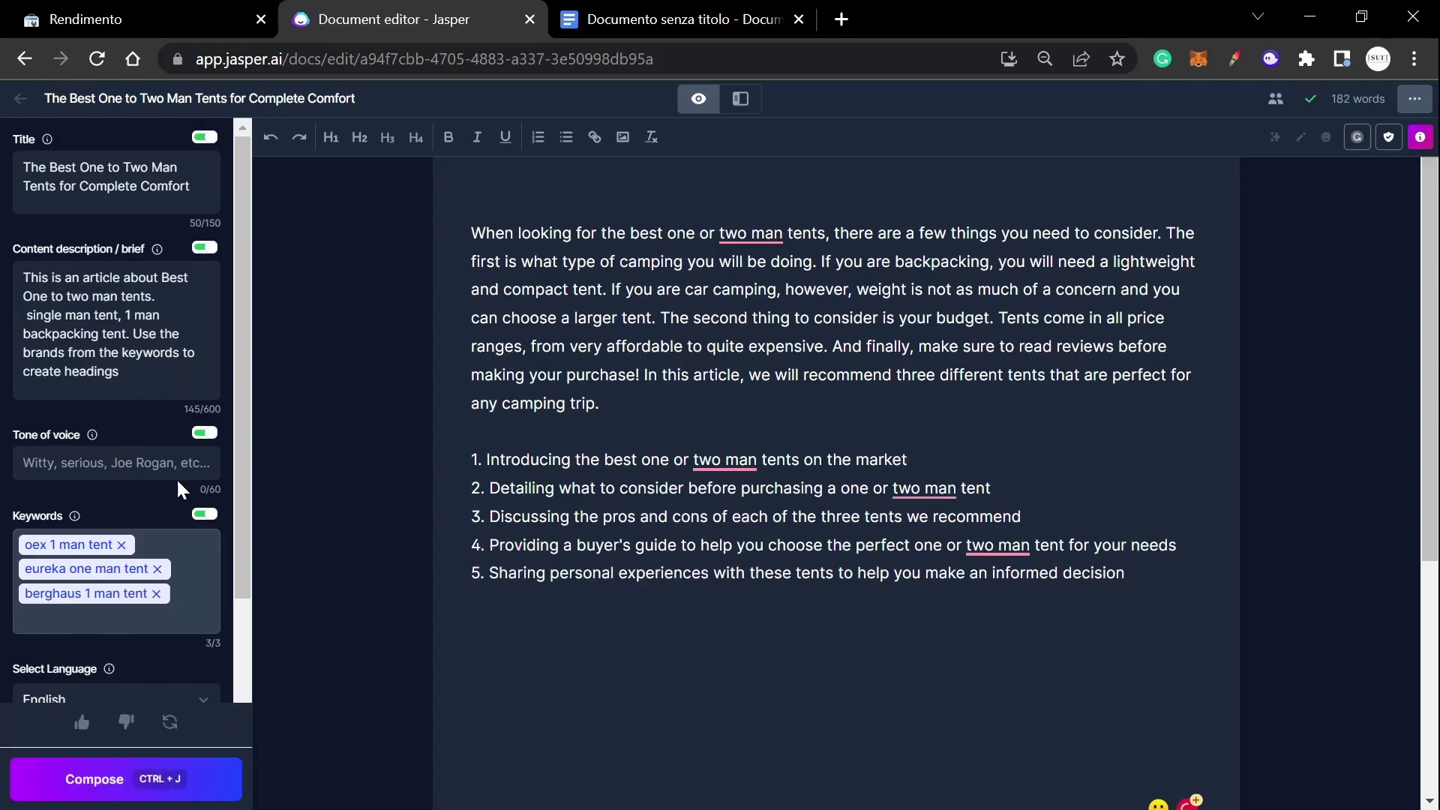
left_click(646, 23)
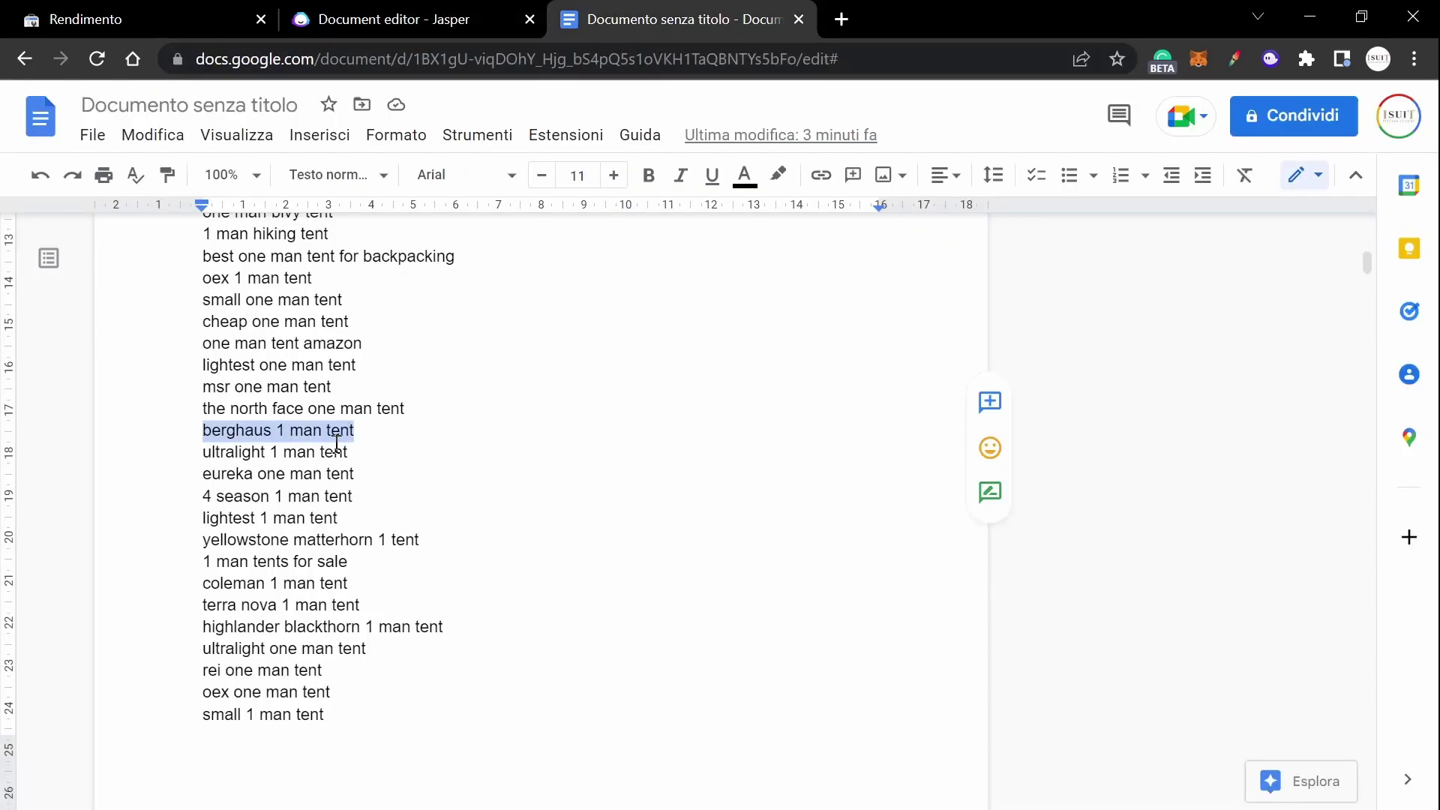
- Paste 'north face one man tent' under outline point 1
left_click(295, 408)
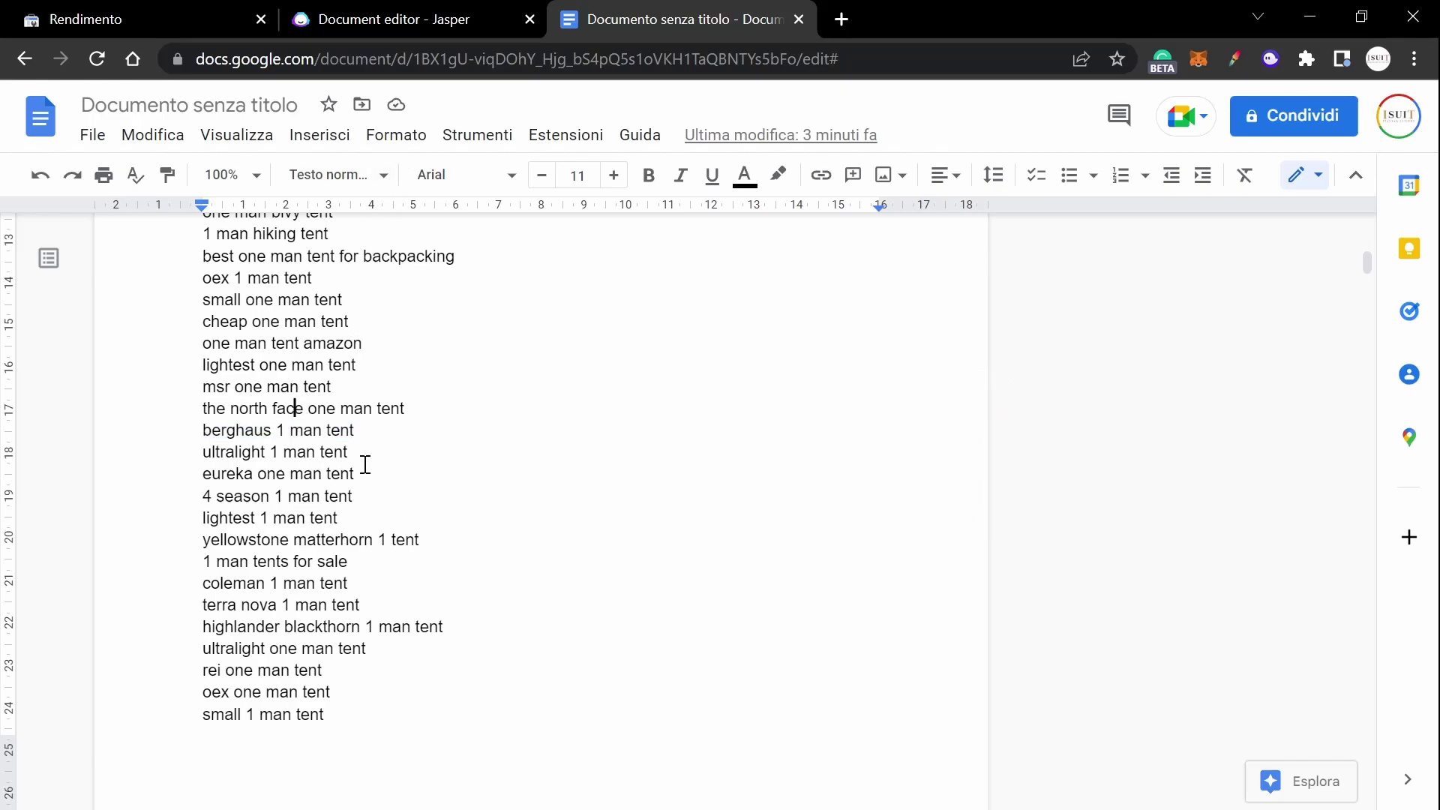
left_click(367, 471)
left_click_drag(368, 471, 223, 422)
left_click_drag(418, 408, 199, 409)
key("ctrl+c")
left_click(446, 19)
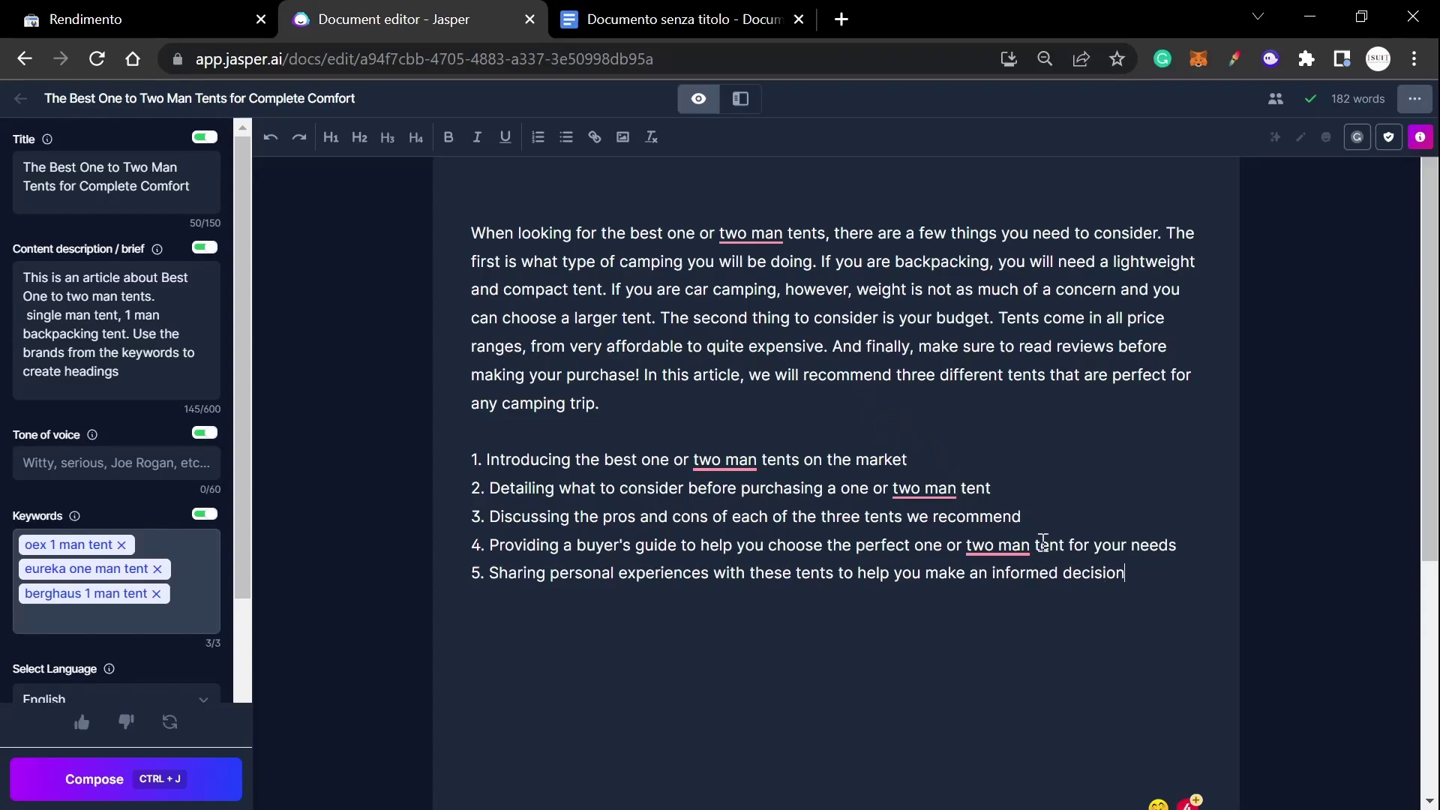
key("Return")
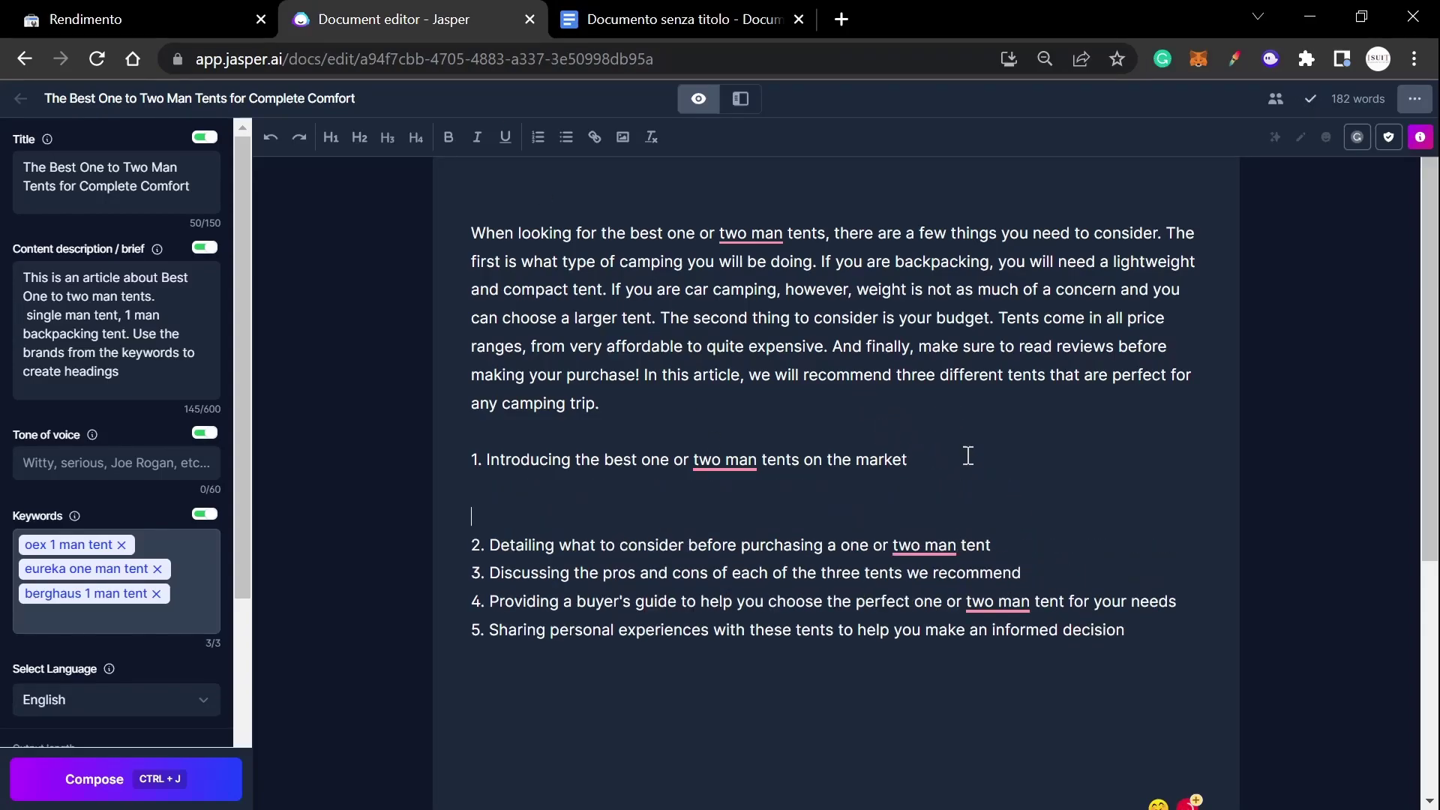
key("Return")
key("Return")
key("ctrl+v")
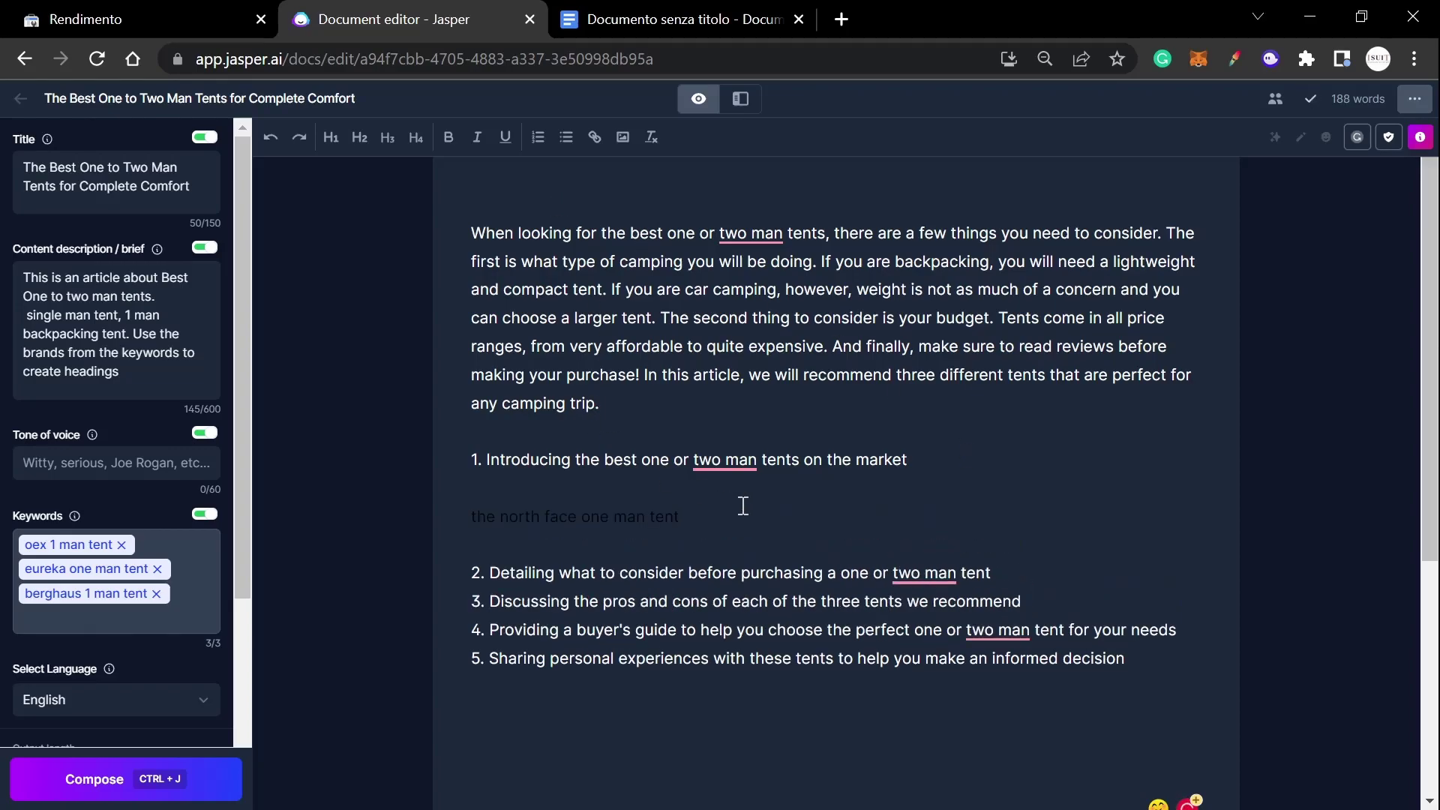
- Add 'berghaus 1 man tent' and 'eureka one man tent' below the north face keyword
triple_click(456, 517)
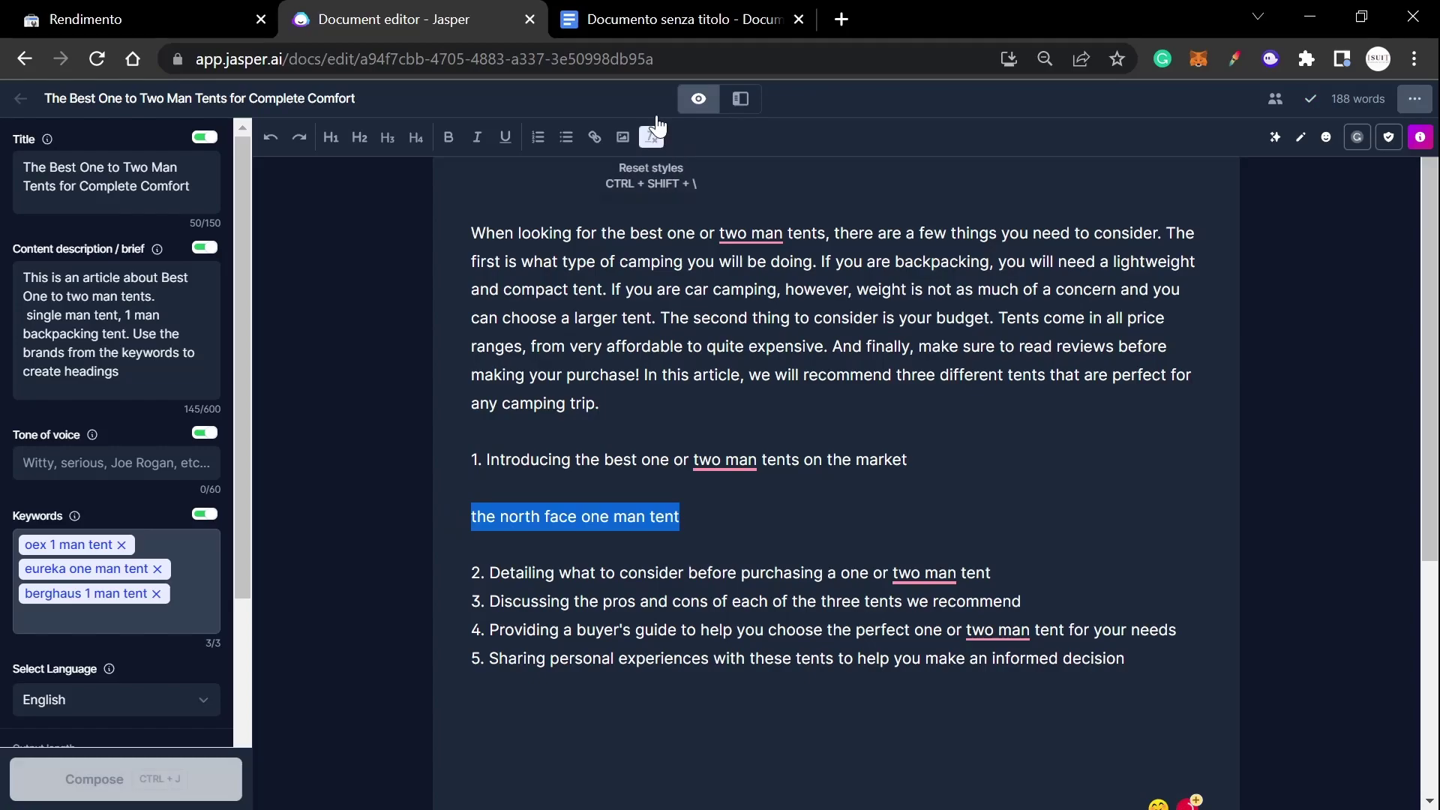
left_click(663, 25)
left_click_drag(379, 440, 171, 429)
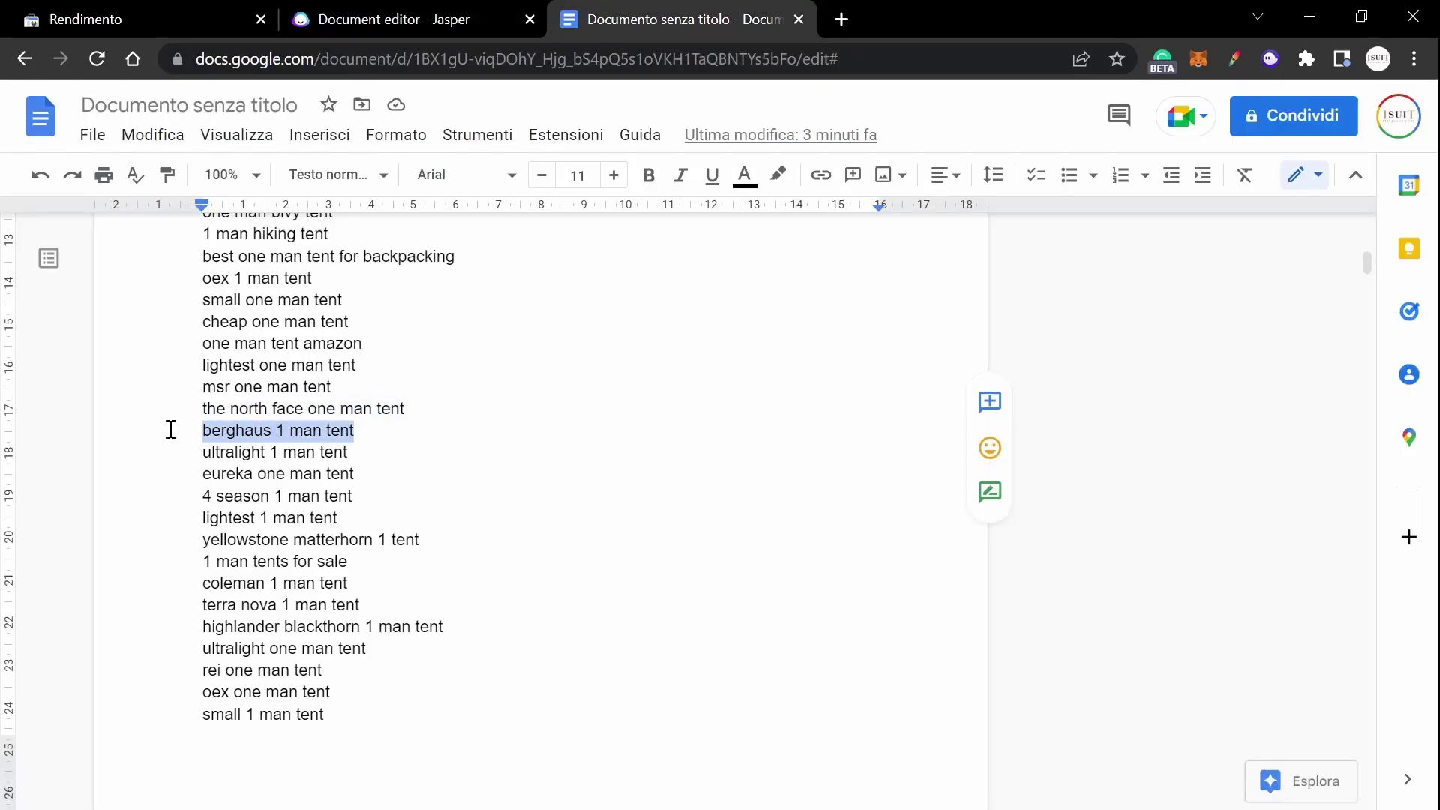
left_click(447, 23)
left_click(698, 530)
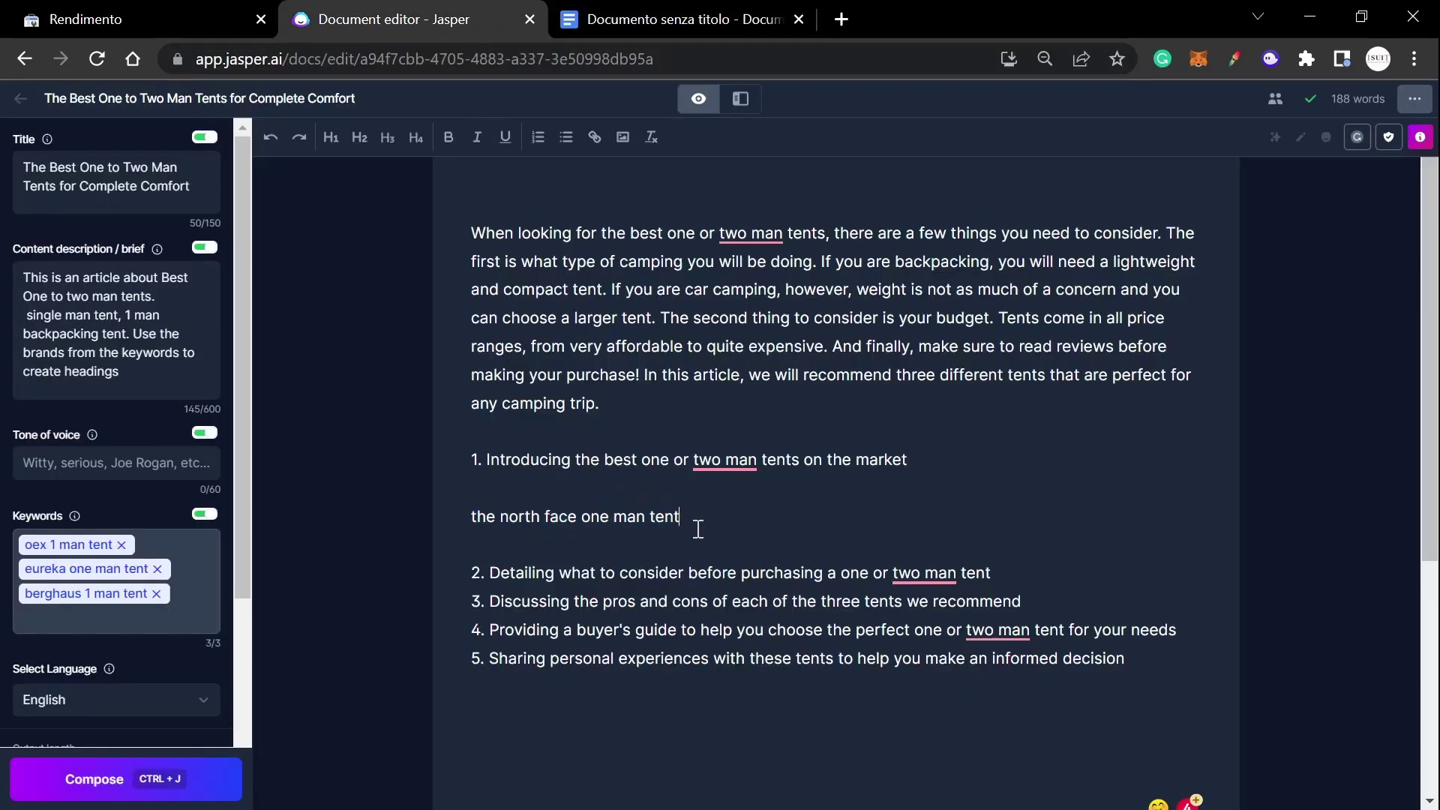
key("Return")
left_click(671, 19)
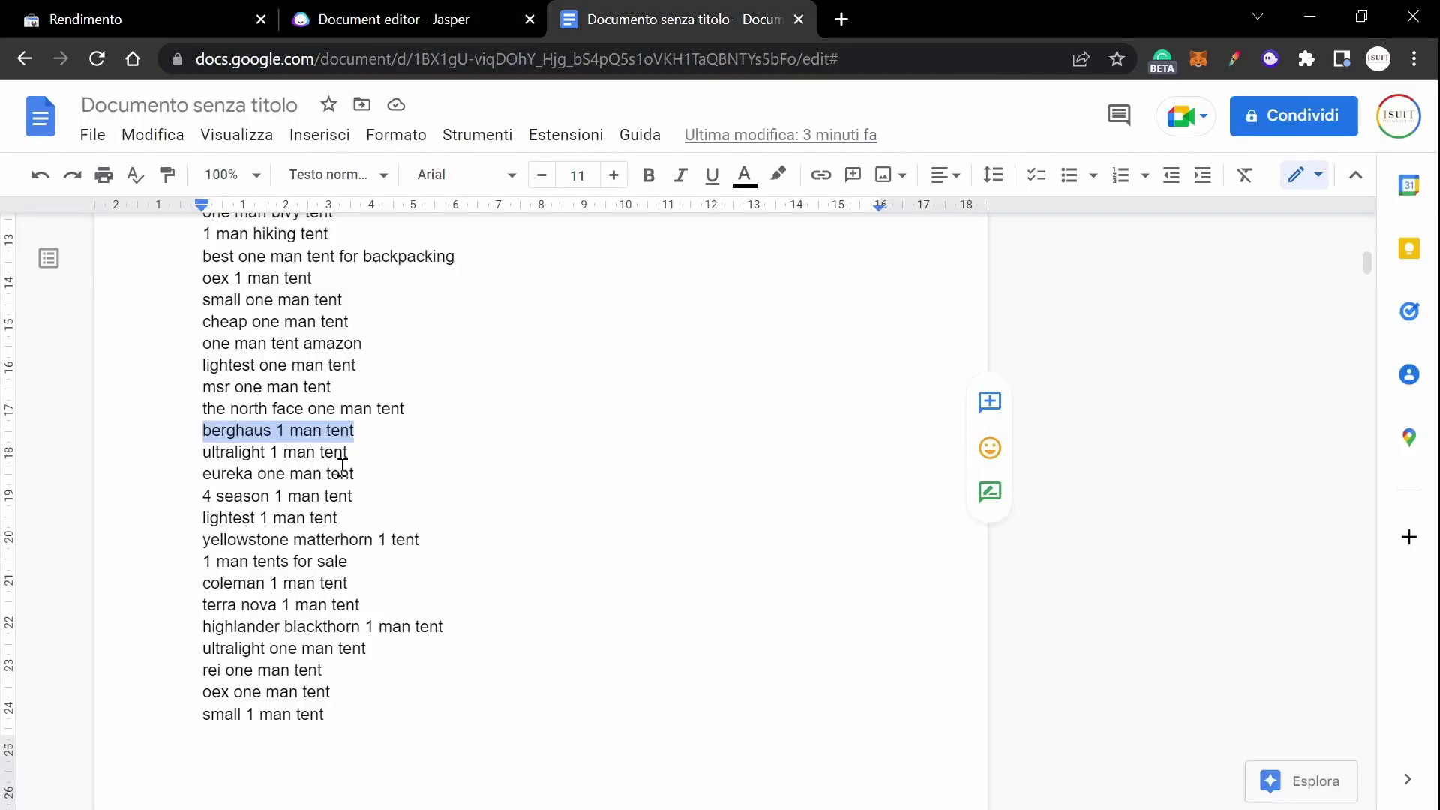
left_click_drag(360, 477, 206, 477)
key("ctrl+c")
left_click(450, 19)
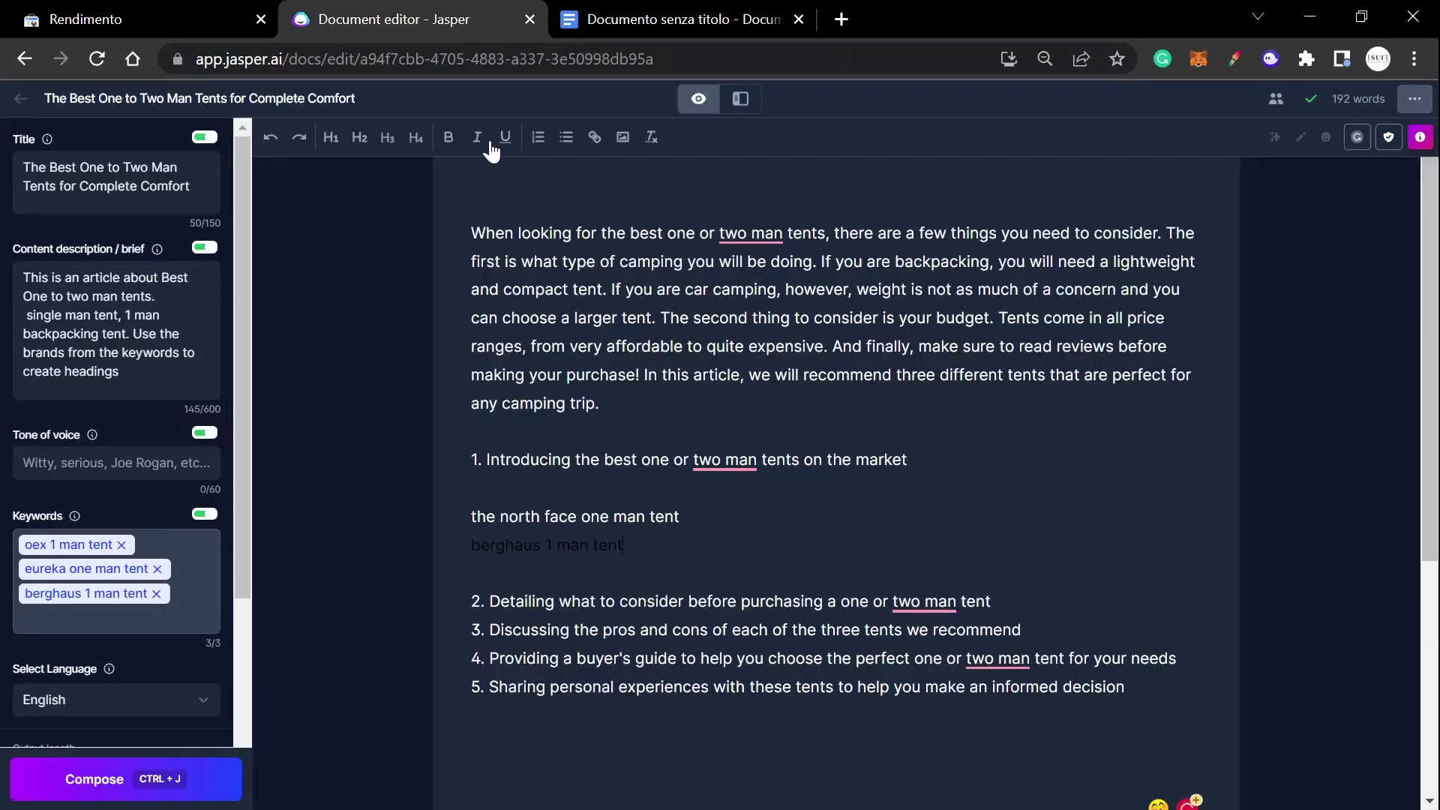
key("Delete")
key("ctrl+v")
key("Return")
- Format the three tent keywords as a bulleted list
left_click_drag(611, 590, 467, 514)
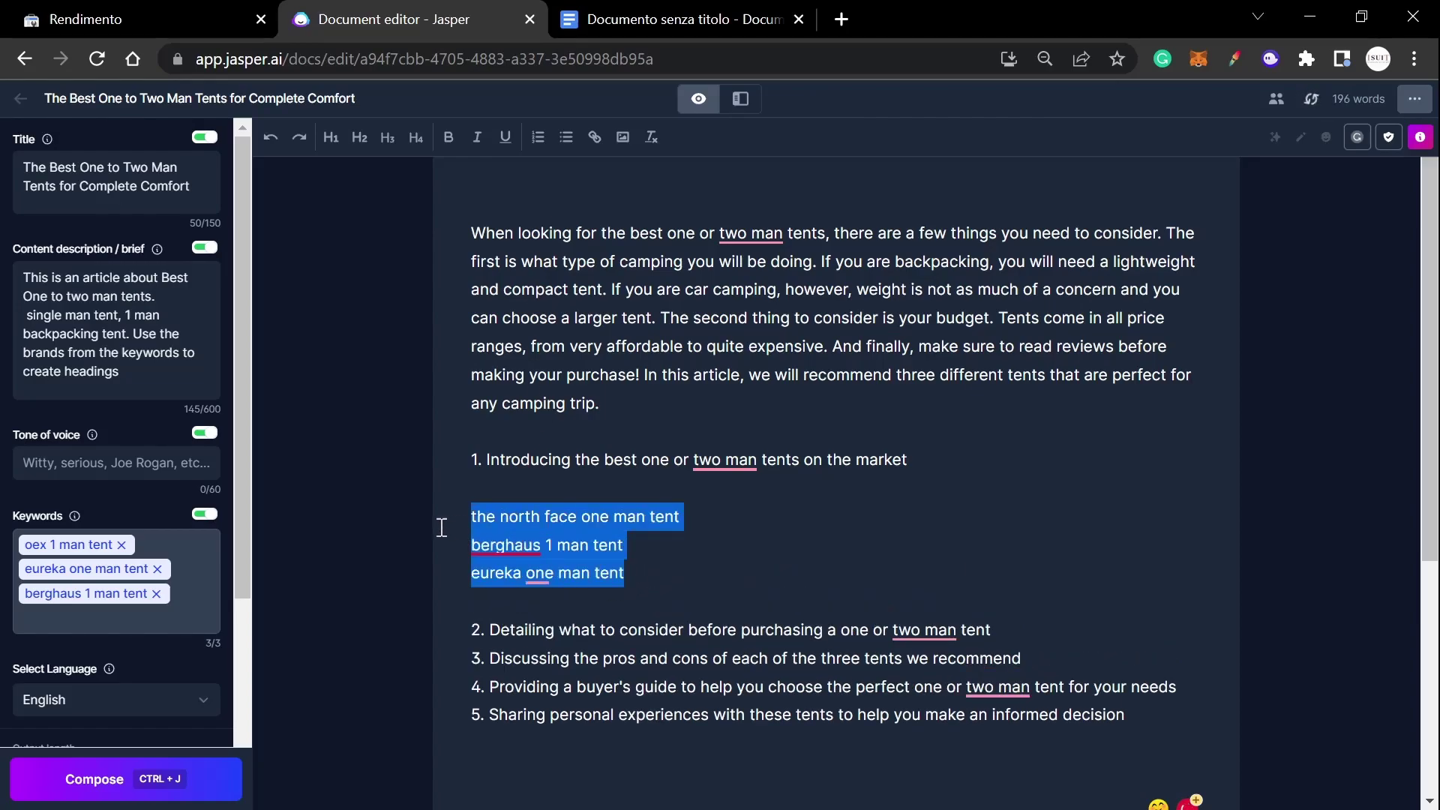
left_click_drag(641, 591, 468, 515)
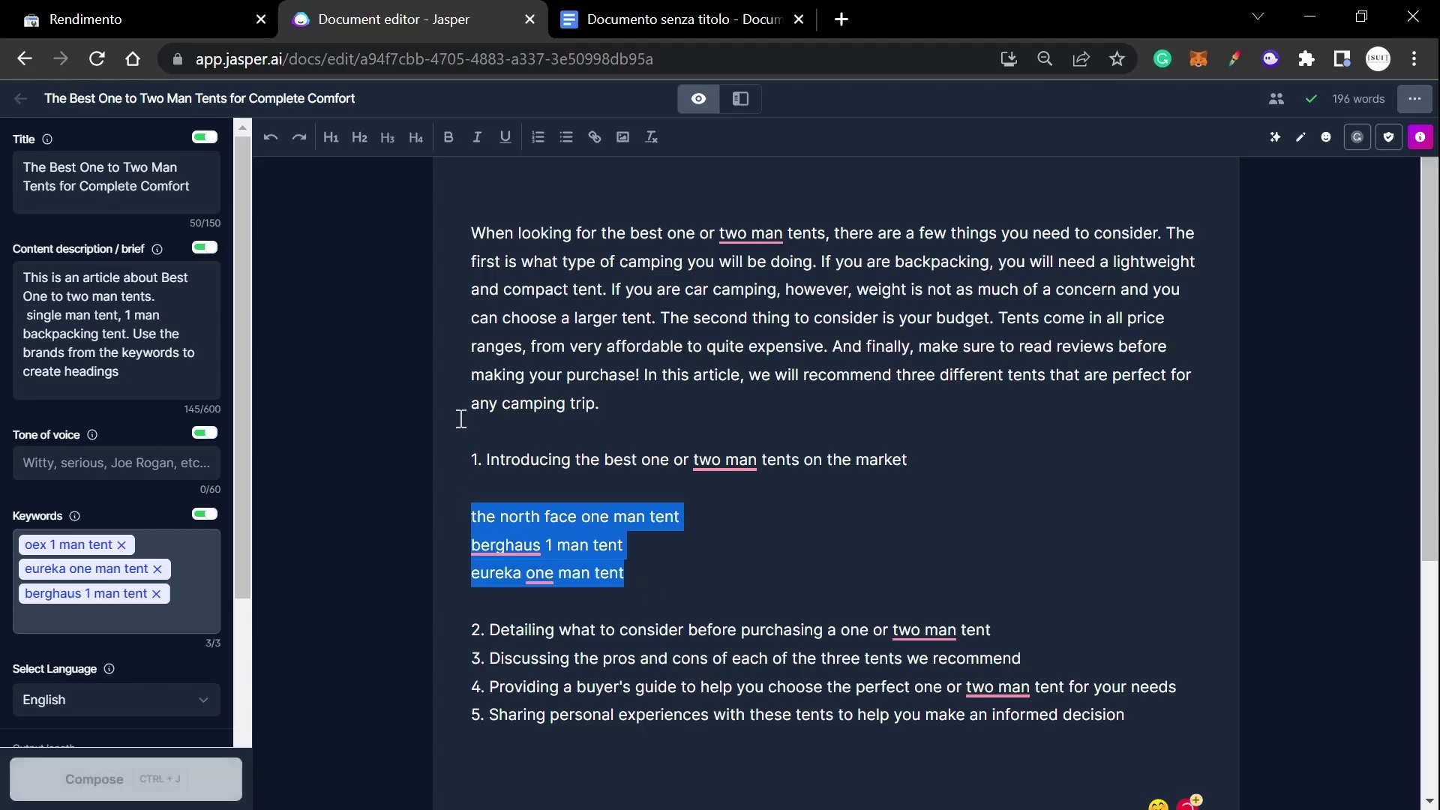
left_click(566, 137)
left_click(678, 589)
key("Return")
key("Return")
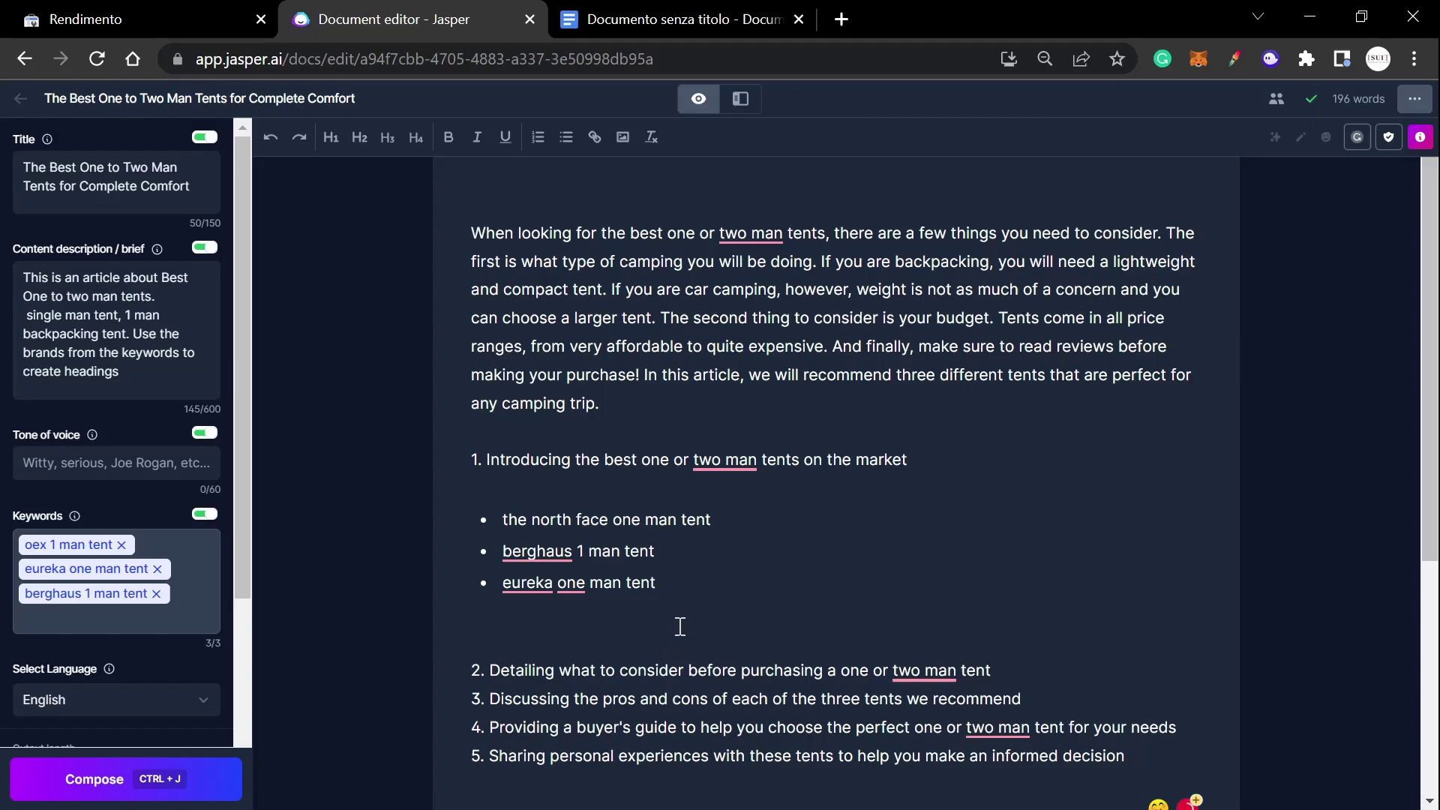
- Accept Grammarly's 'two-man' hyphen fix and copy the north face one man tent keyword
mouse_move(727, 479)
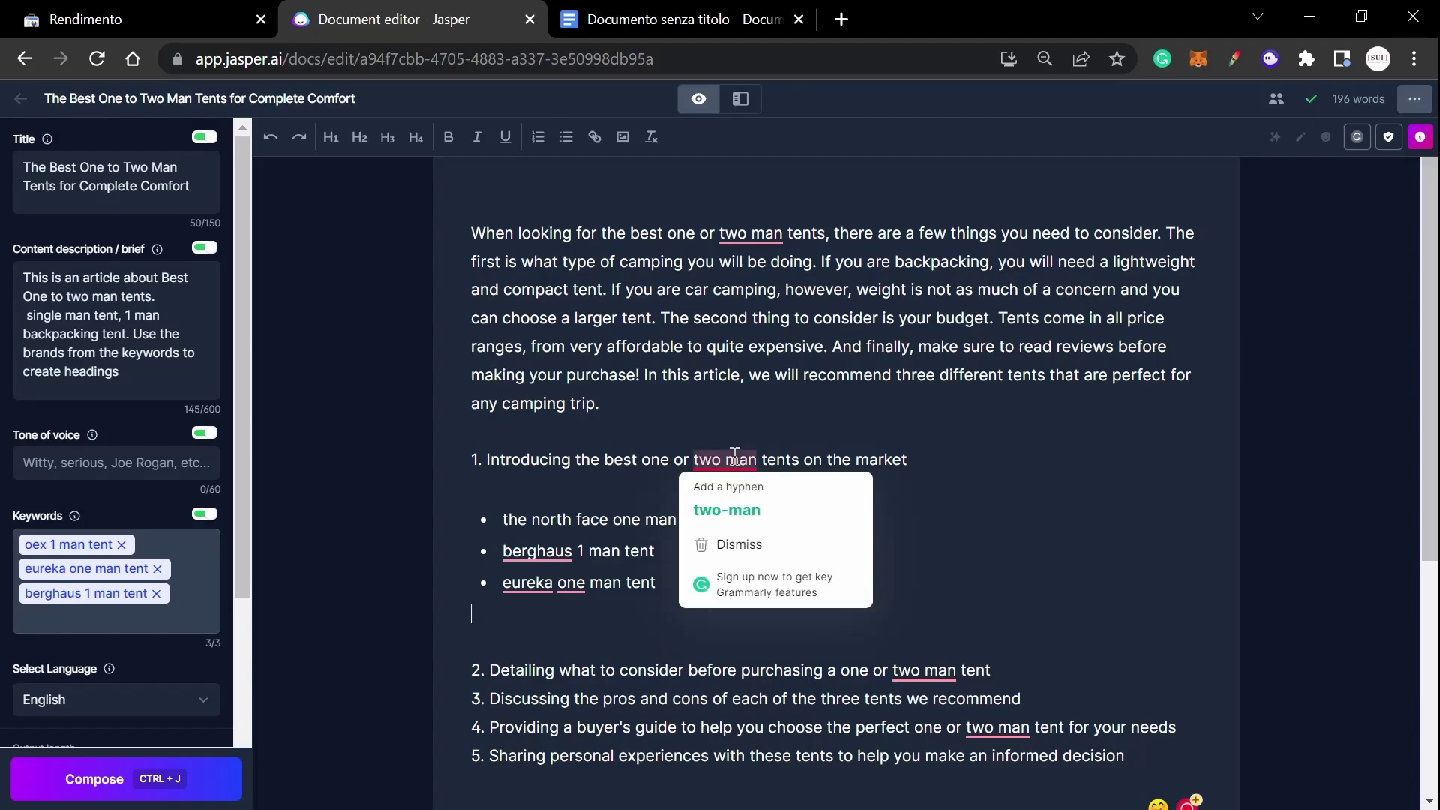
left_click(739, 506)
left_click(768, 519)
key("Return")
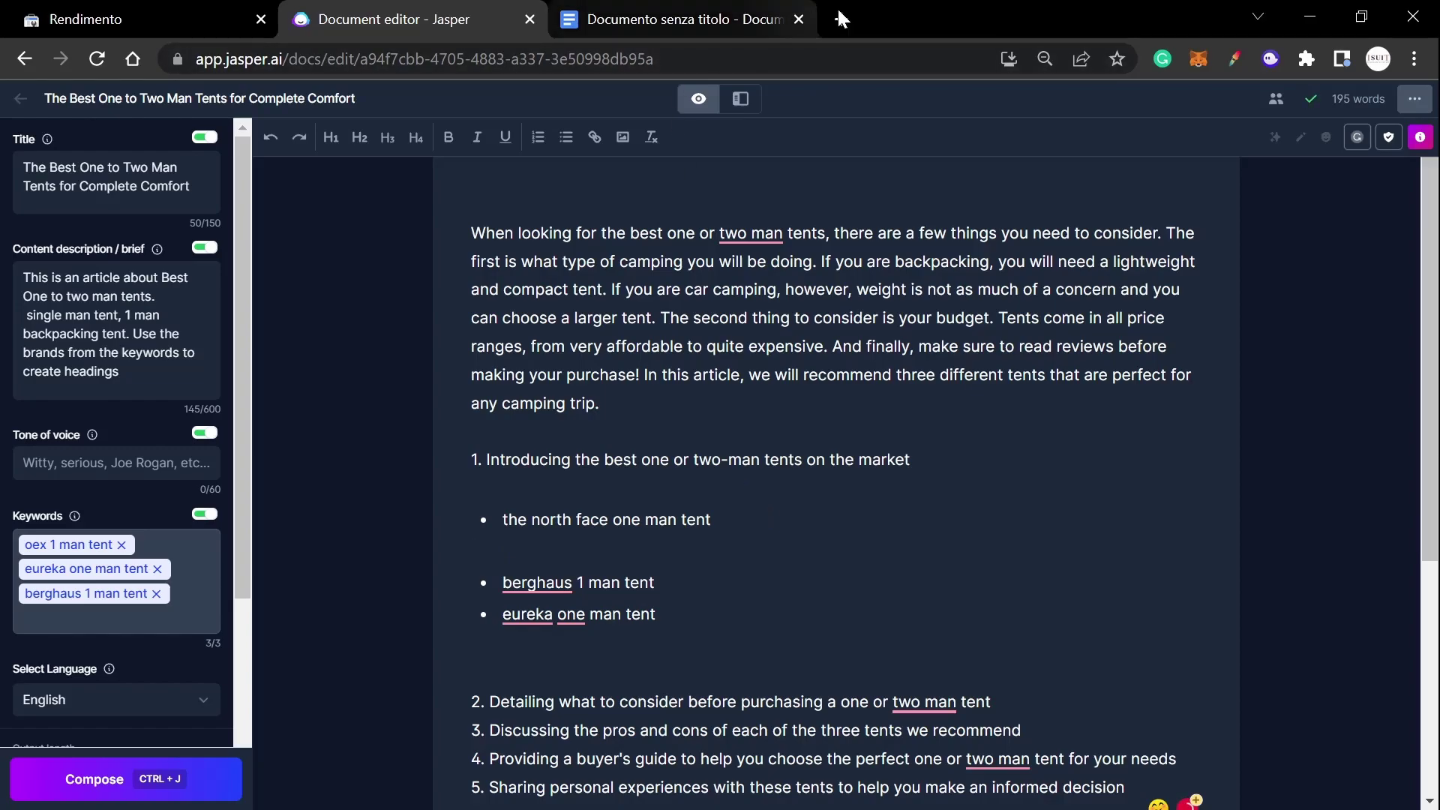
left_click_drag(712, 521, 507, 525)
key("ctrl+c")
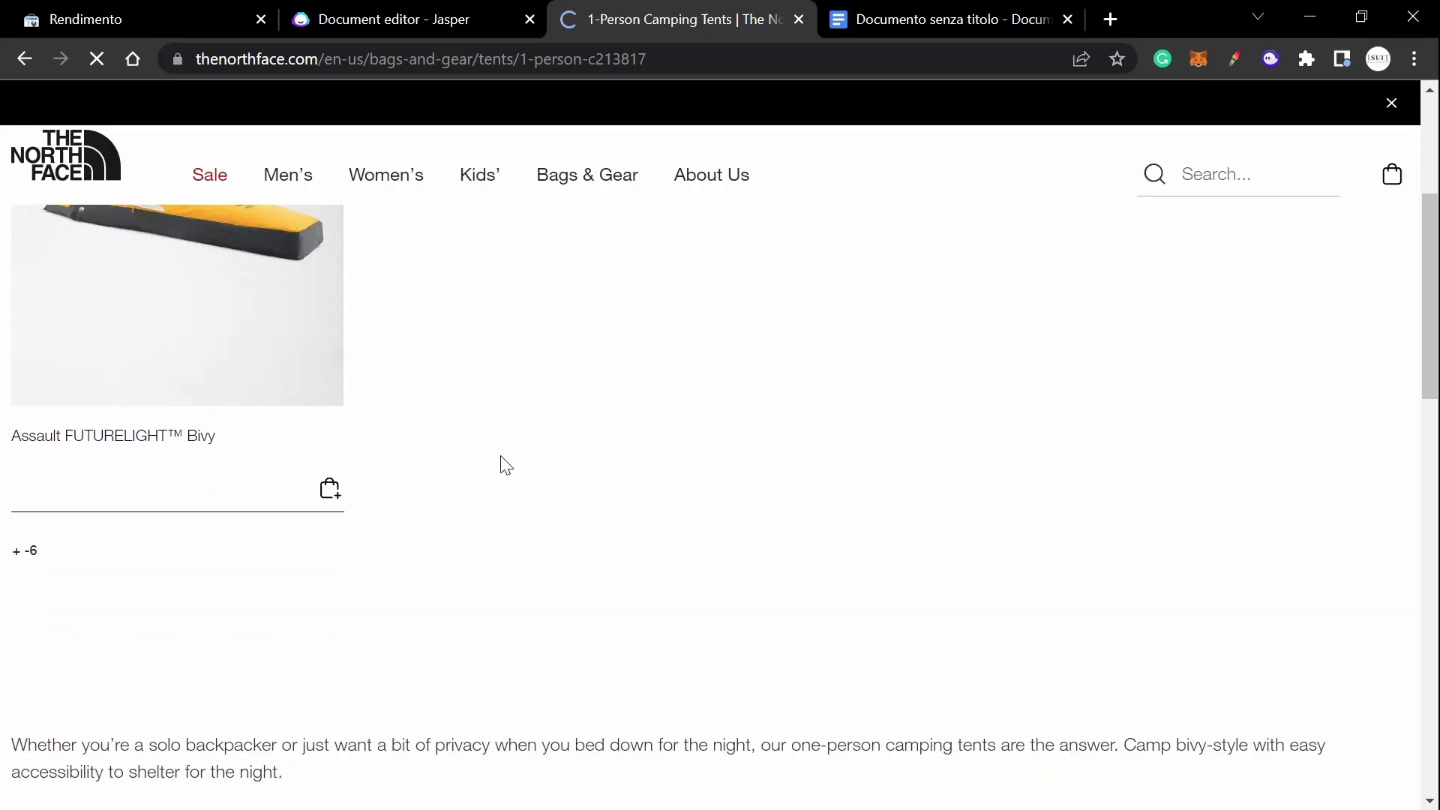
scroll(504, 465, "down", 12)
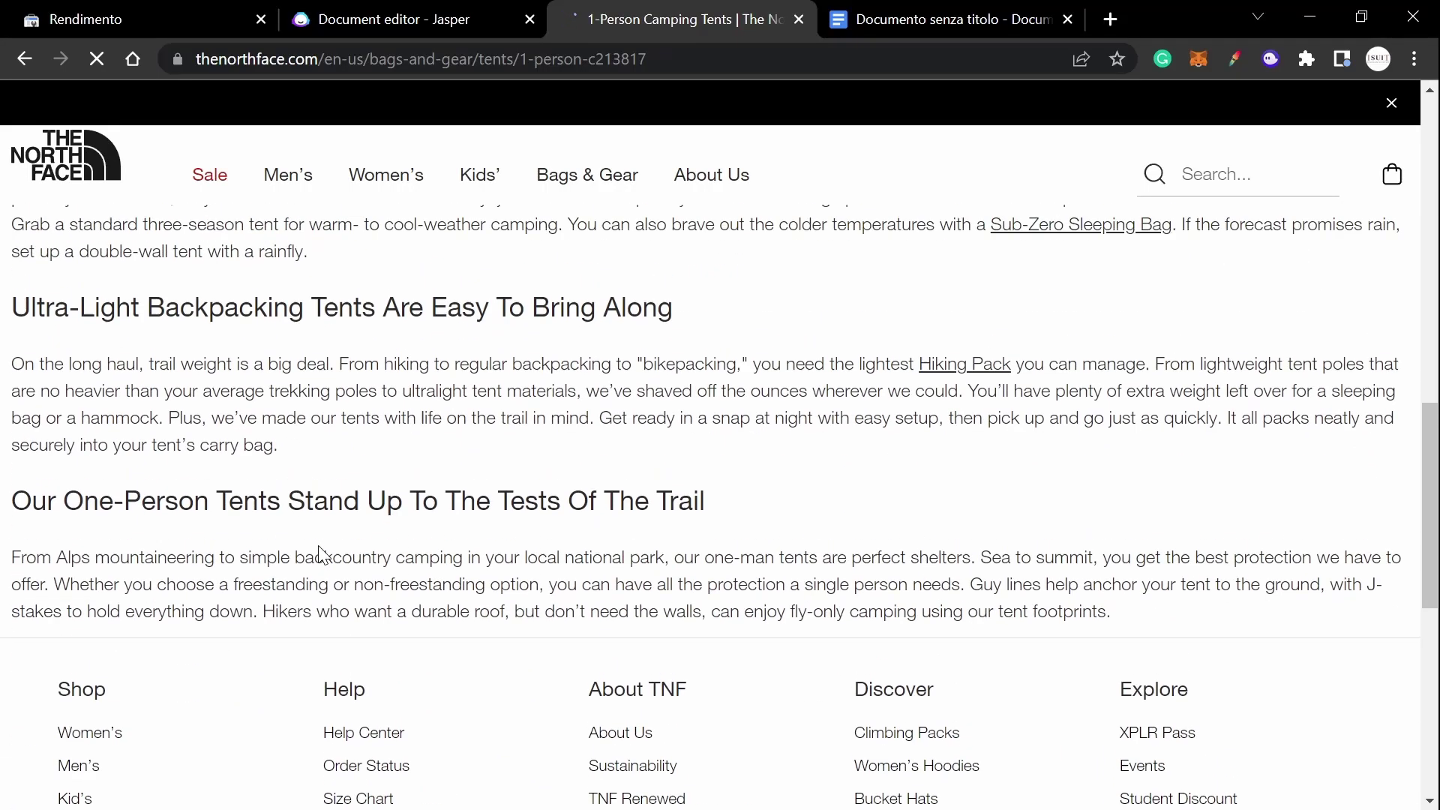
- Select the one-person tent description text on The North Face 1-Person Camping Tents page
scroll(321, 555, "up", 4)
left_click_drag(373, 569, 3, 304)
- Replace the article's content description brief with the copied North Face tent text
key("ctrl+c")
left_click(497, 26)
left_click(130, 399)
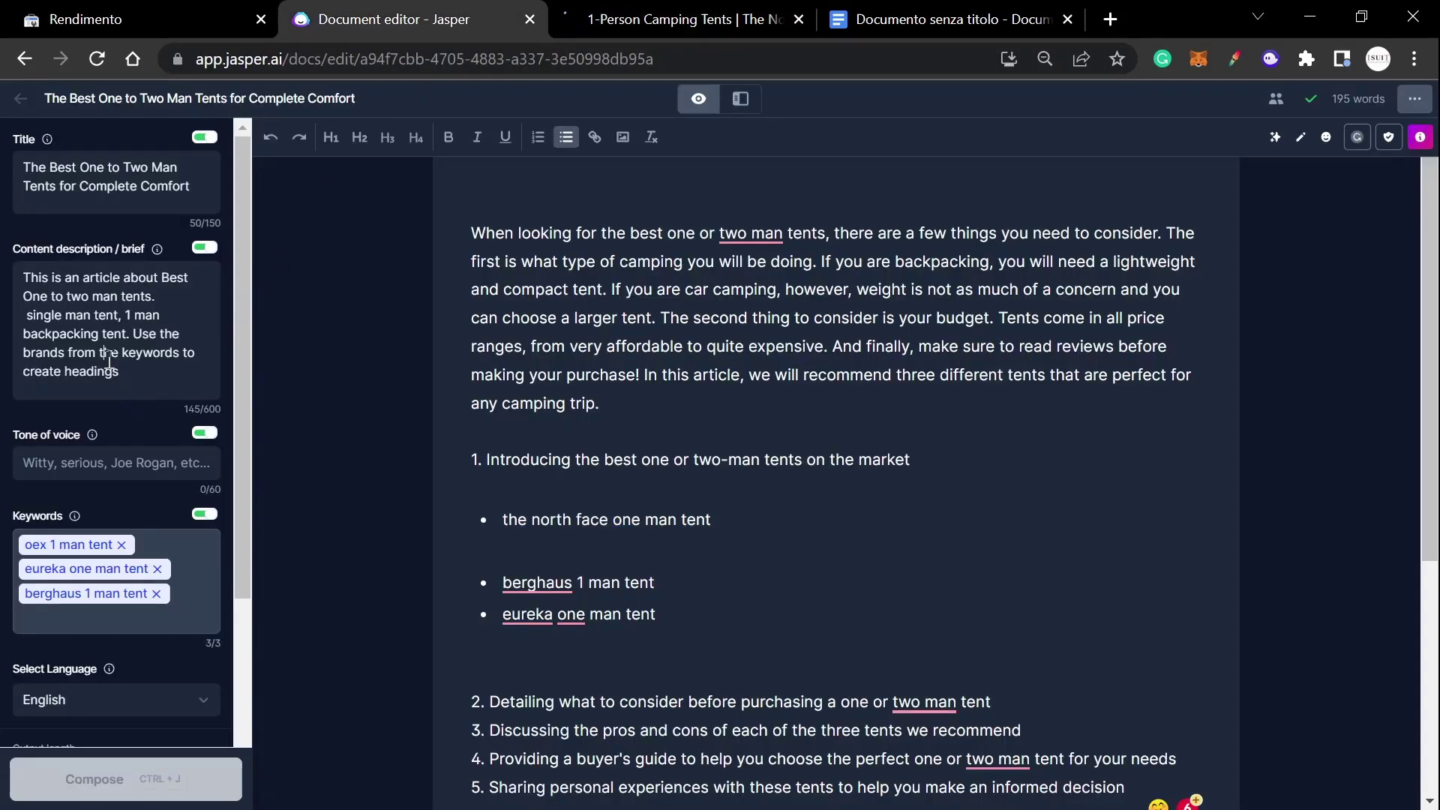
key("ctrl+a")
key("ctrl+v")
left_click(956, 463)
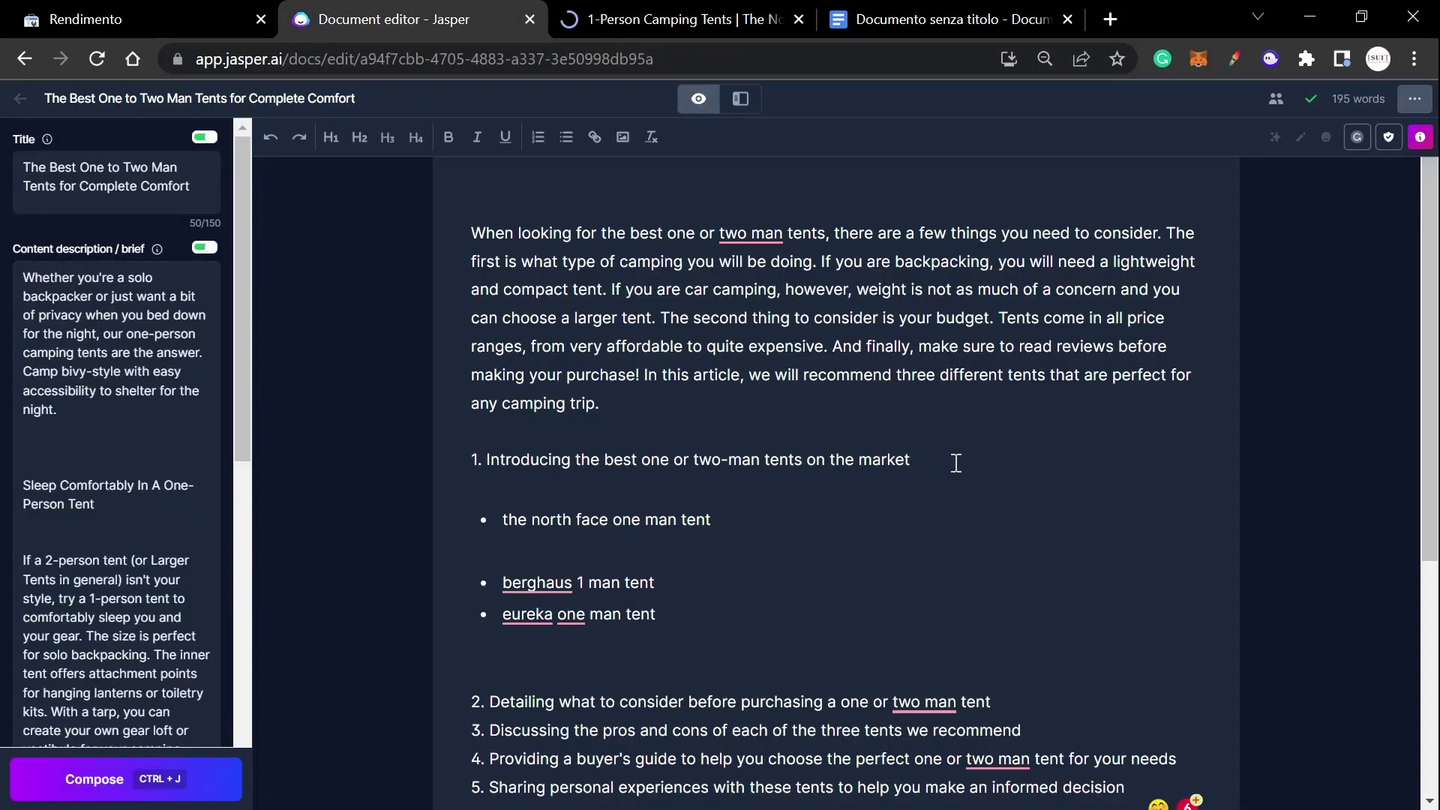
- Add a plain line after the north face bullet and make 'north face one man tent' the article title
left_click(757, 518)
key("Return")
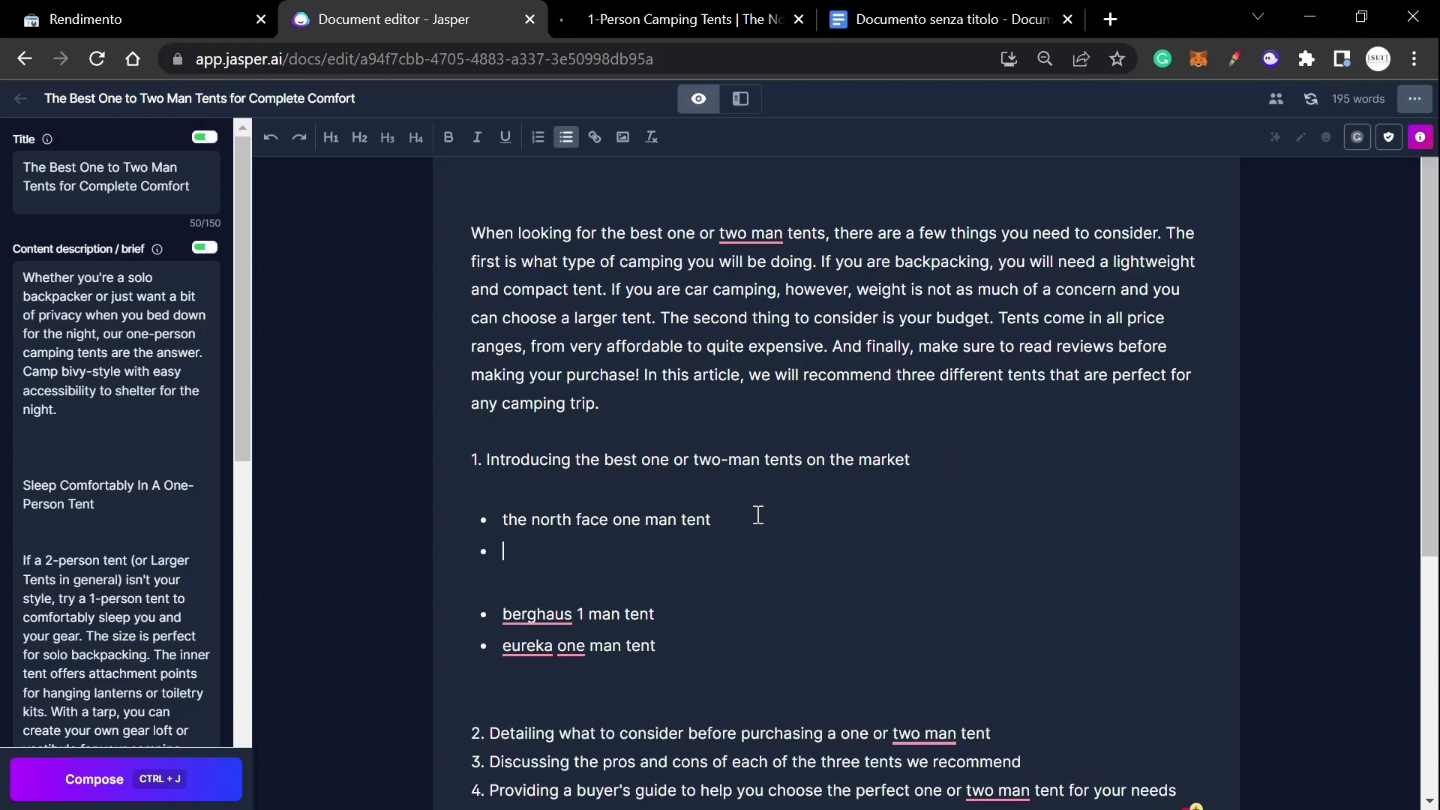
key("Return")
left_click_drag(724, 518, 505, 511)
key("ctrl+c")
left_click(150, 186)
key("ctrl+a")
key("ctrl+v")
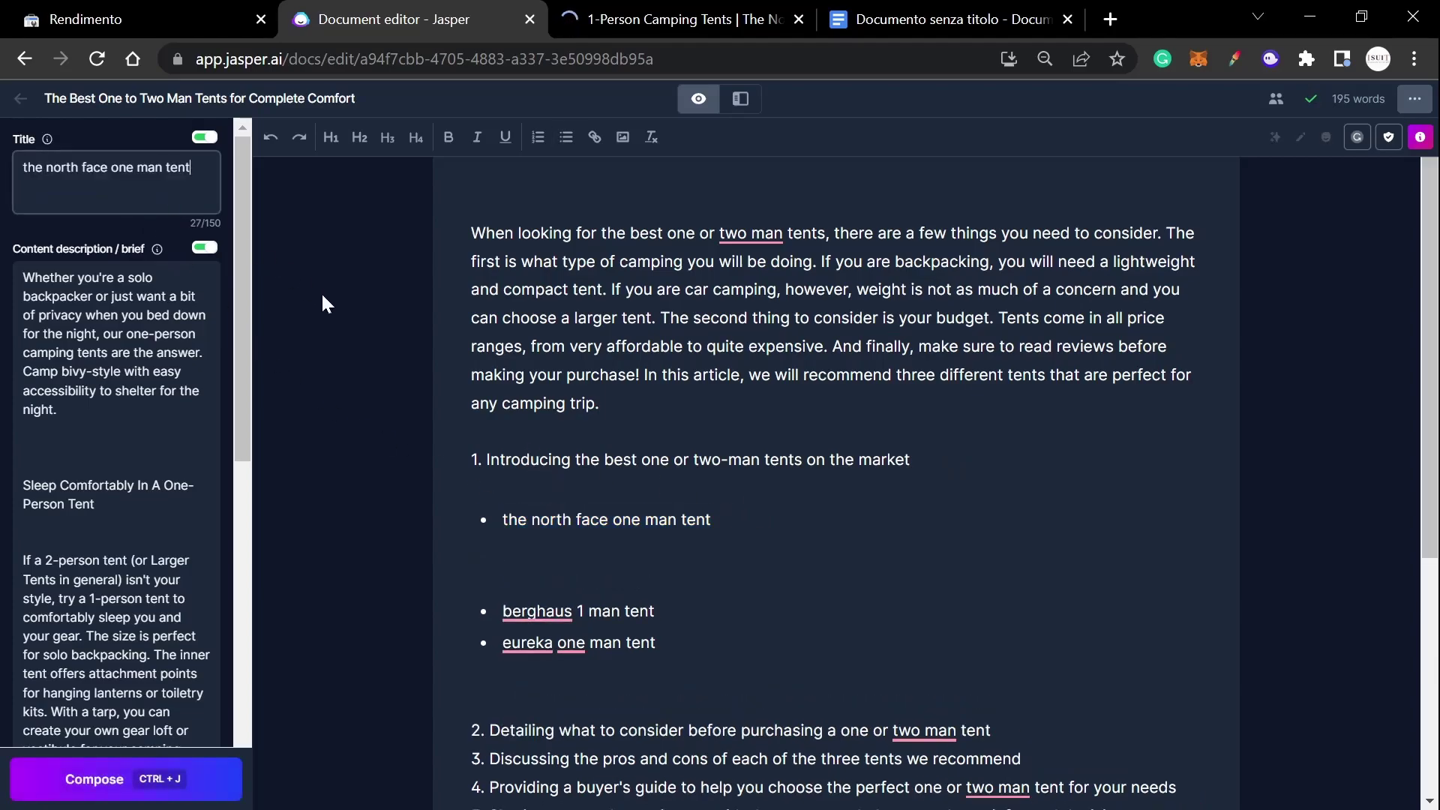
- Have Jasper write the north face paragraph, starting it with 'Whe north face backpacker tent is'
left_click(722, 520)
key("Return")
key("Return")
key("ctrl+j")
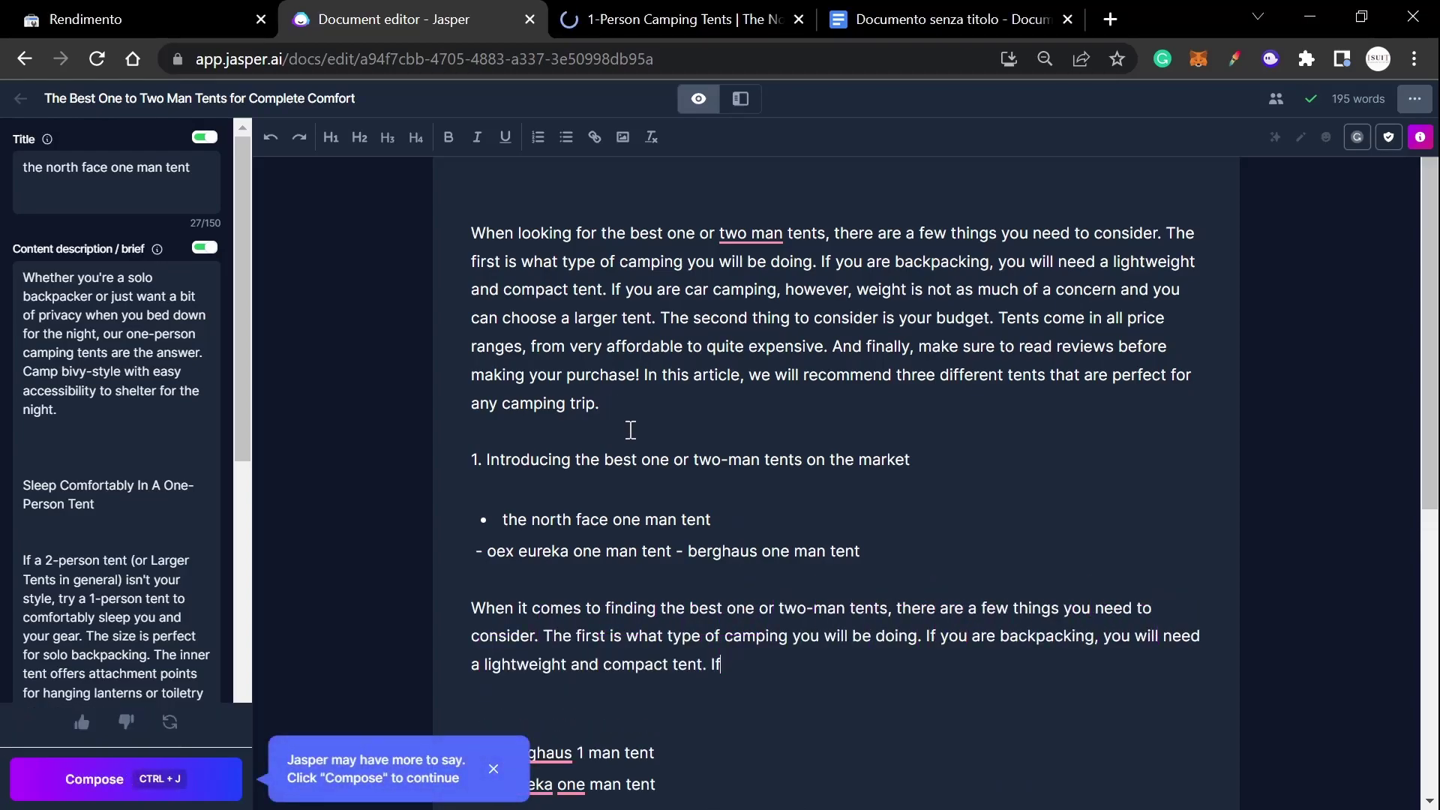
scroll(675, 450, "down", 2)
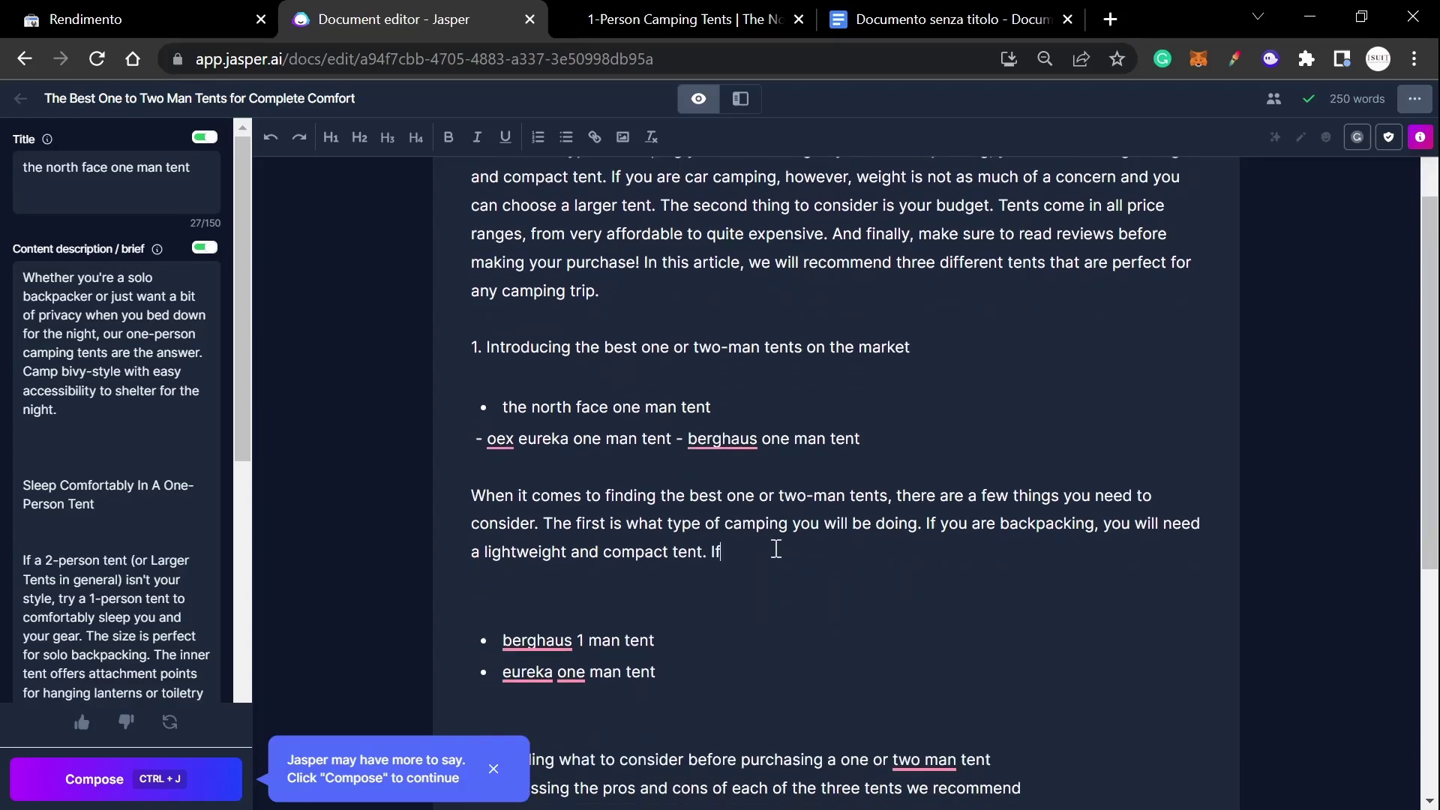
key("ctrl+z")
key("ctrl+z")
key("ctrl+z")
key("ctrl+z")
key("ctrl+z")
key("ctrl+z")
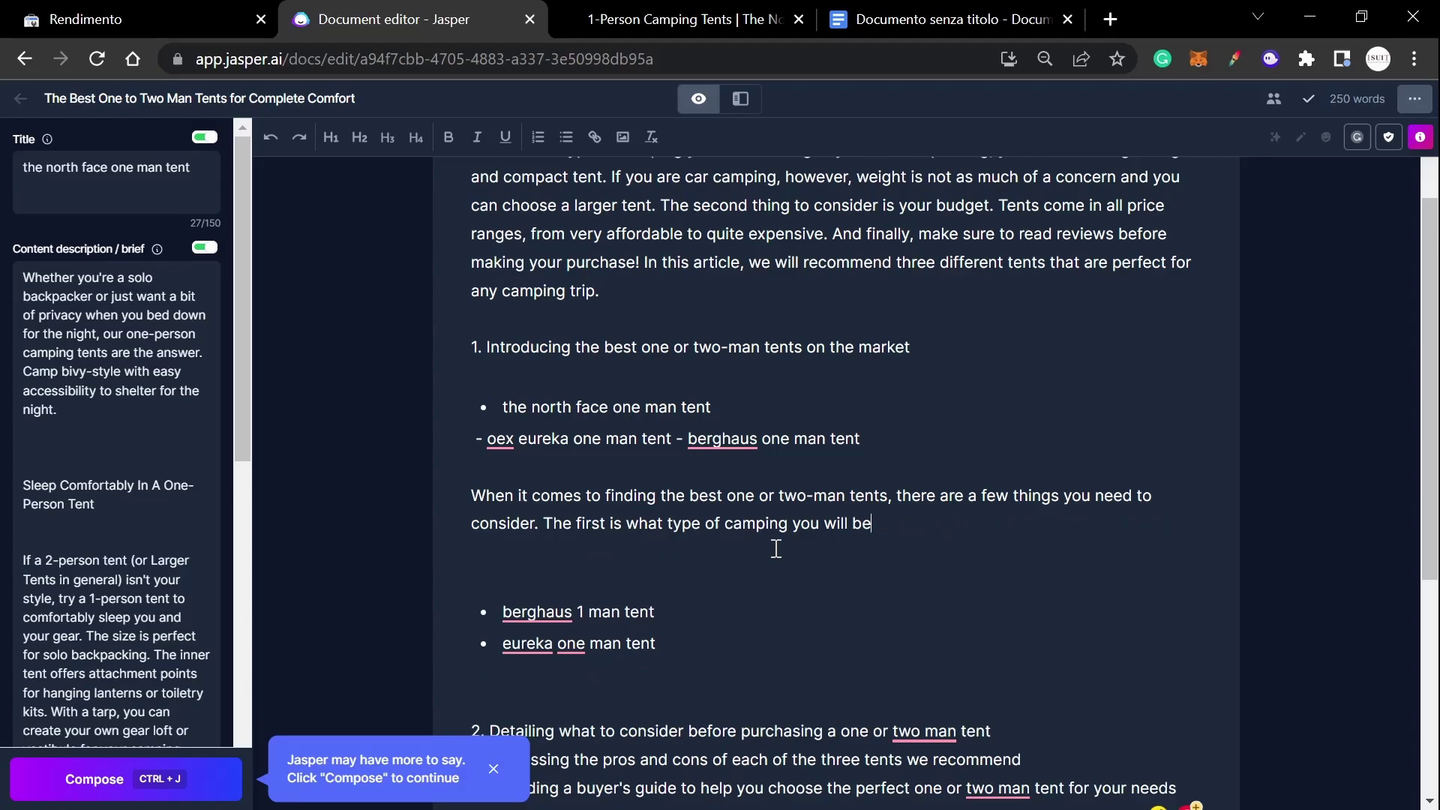
key("ctrl+z")
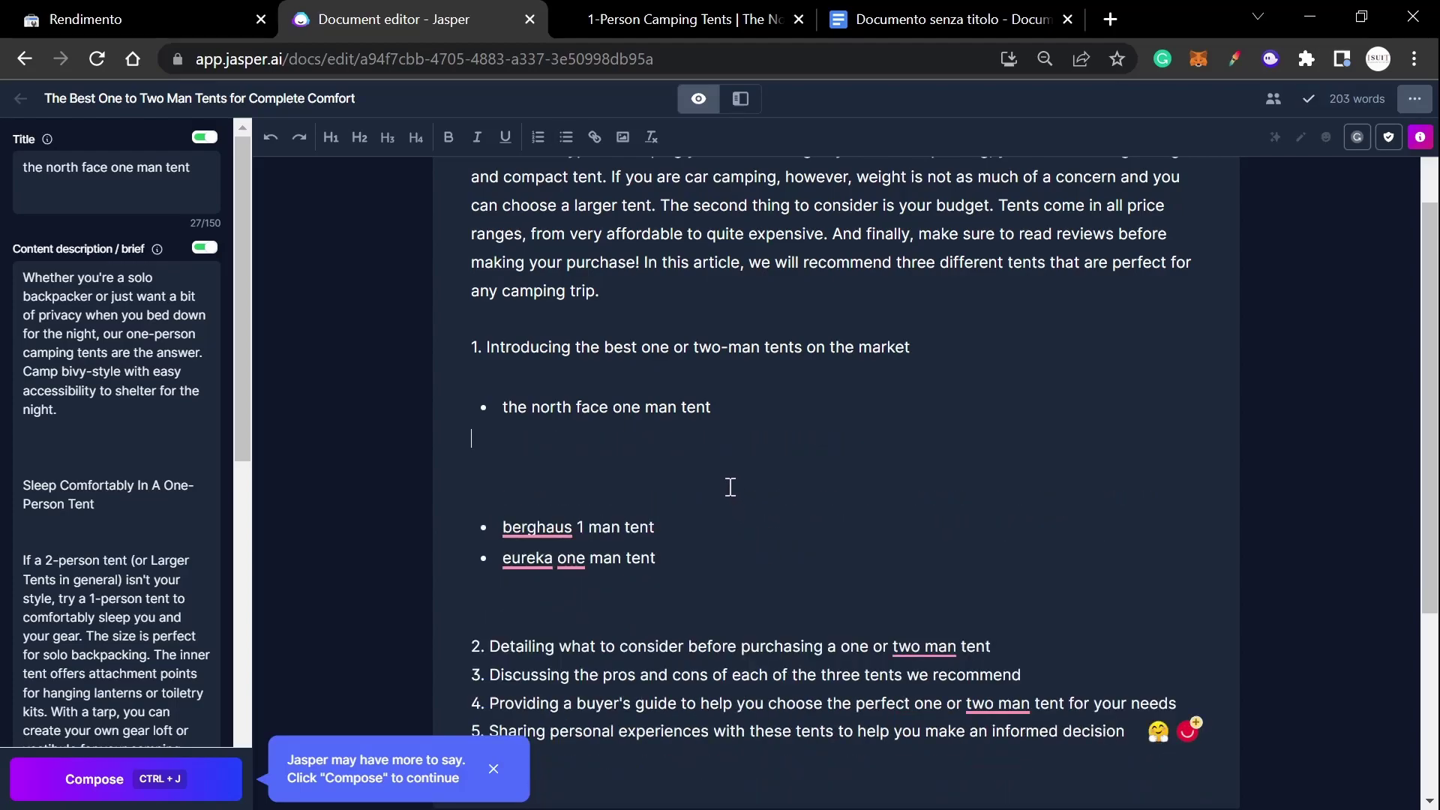
type("W")
type("he nor")
type("th face ")
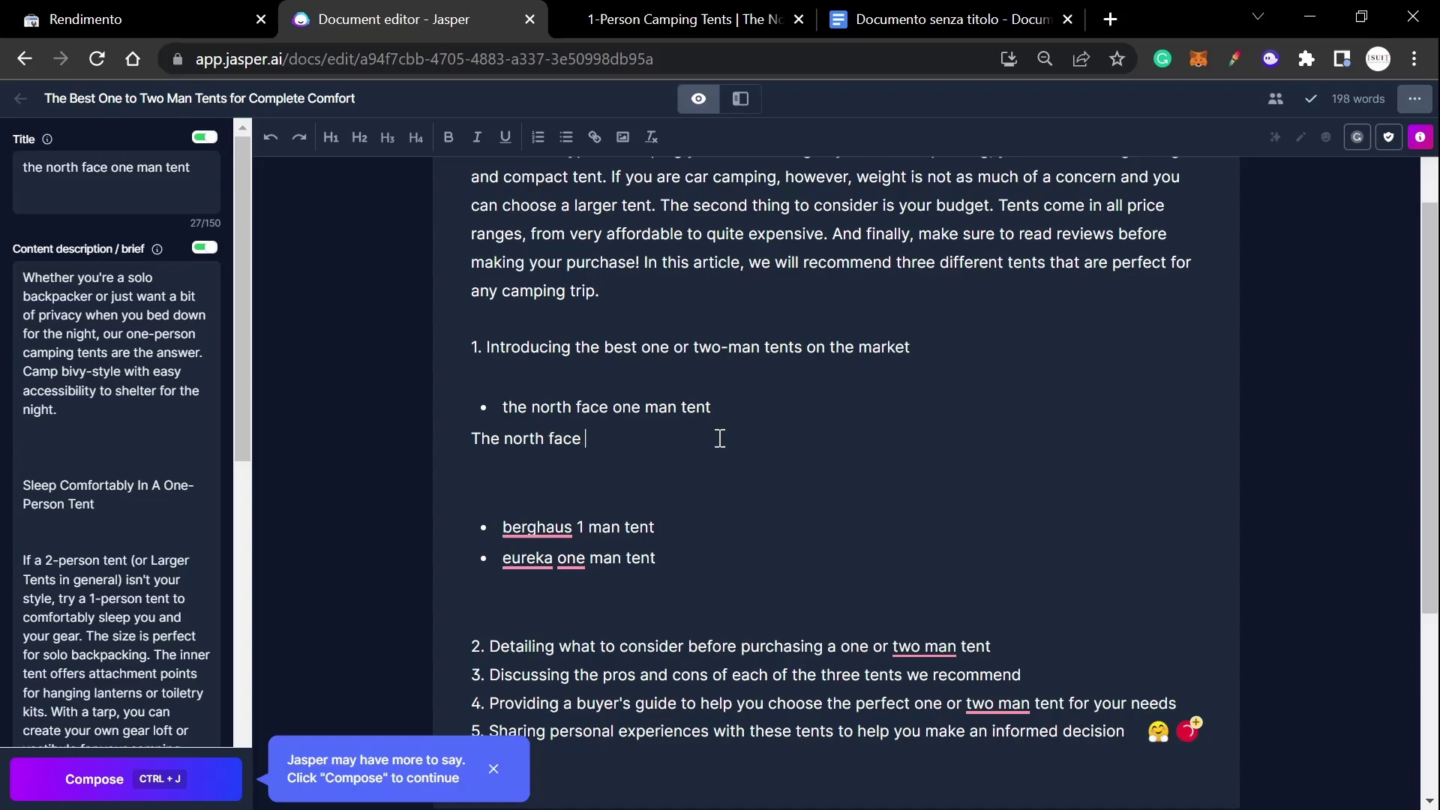
type("backpacker ")
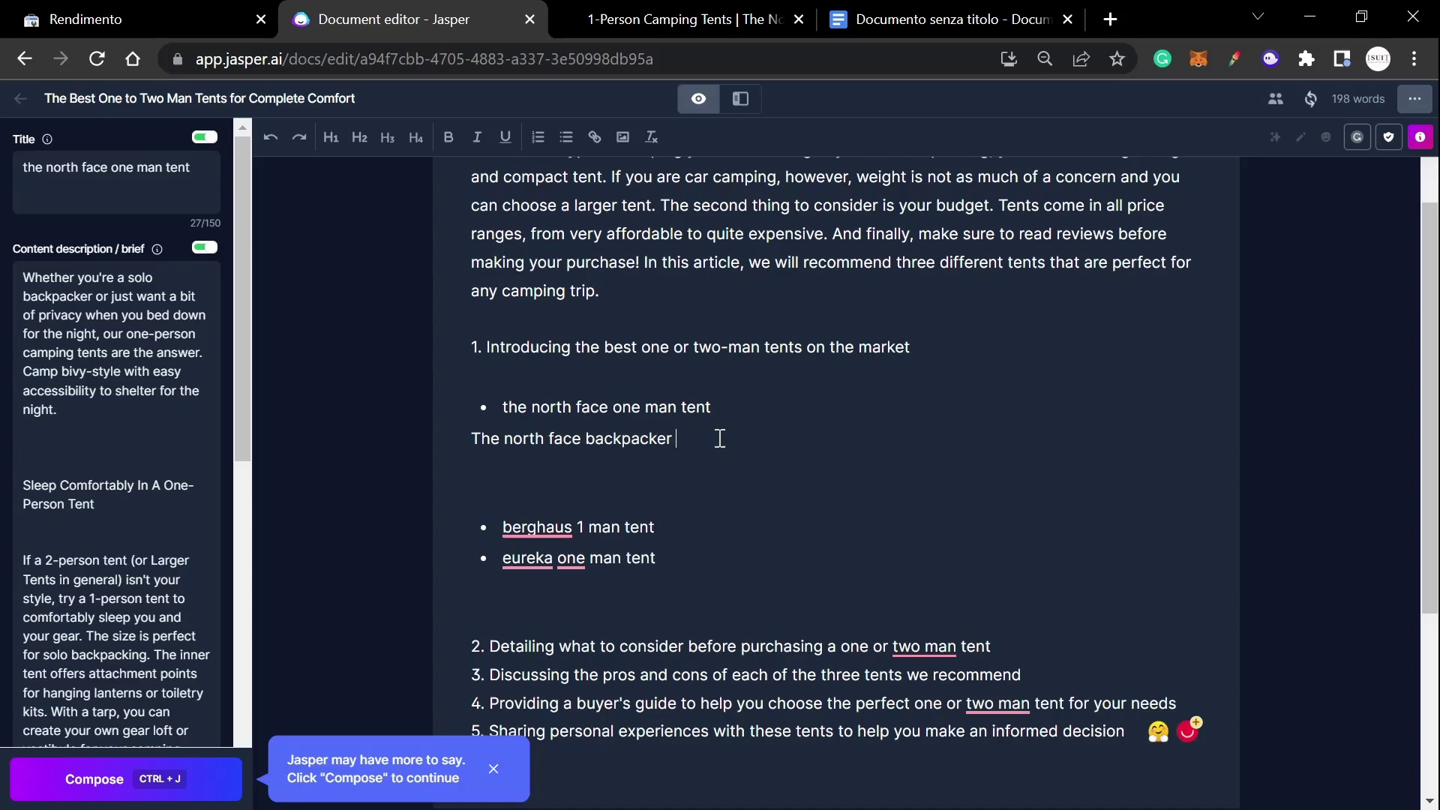
type("tent is")
key("ctrl+j")
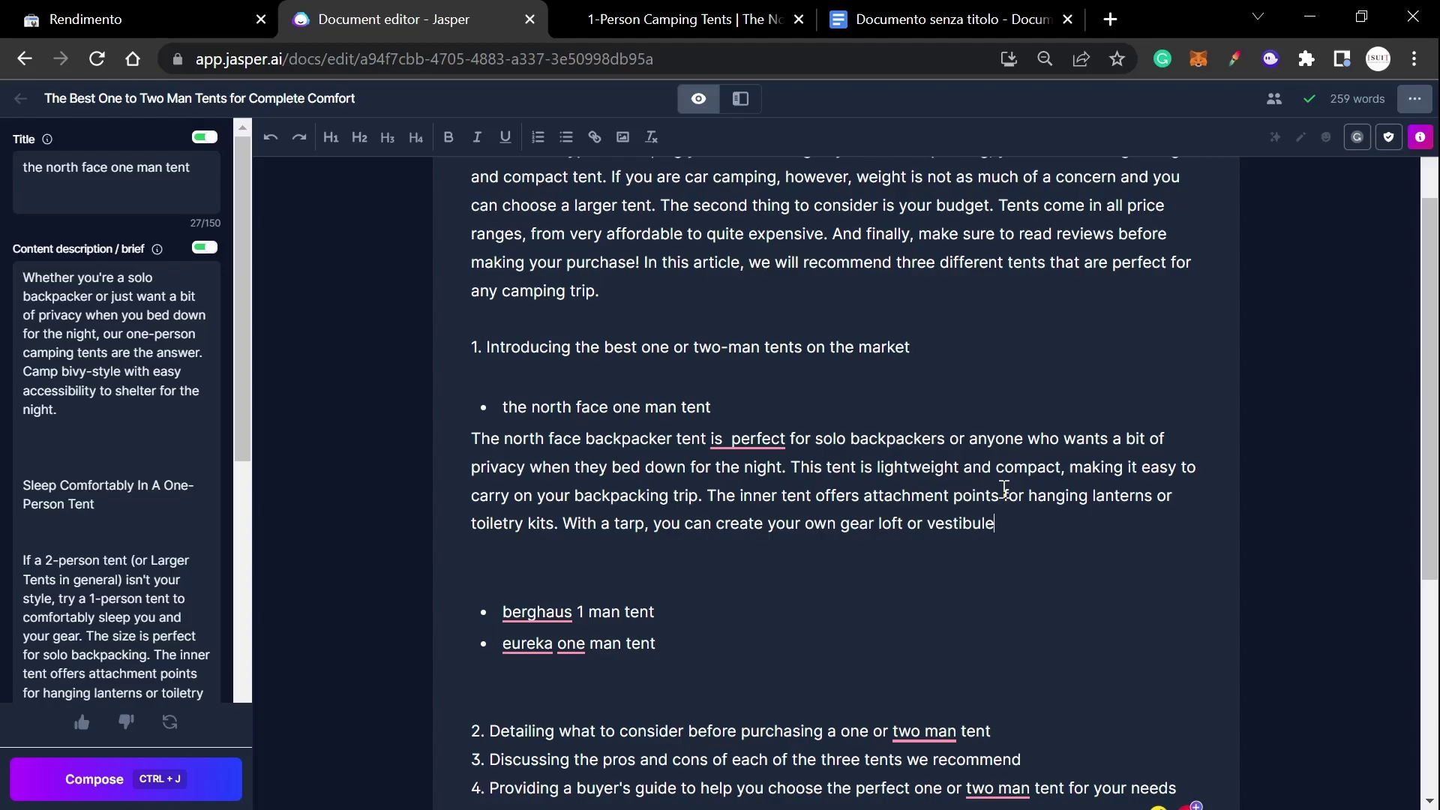
- Generate the Eureka section, delete the stray generated line, and select the 'eureka one man tent' subheading
key("ctrl+j")
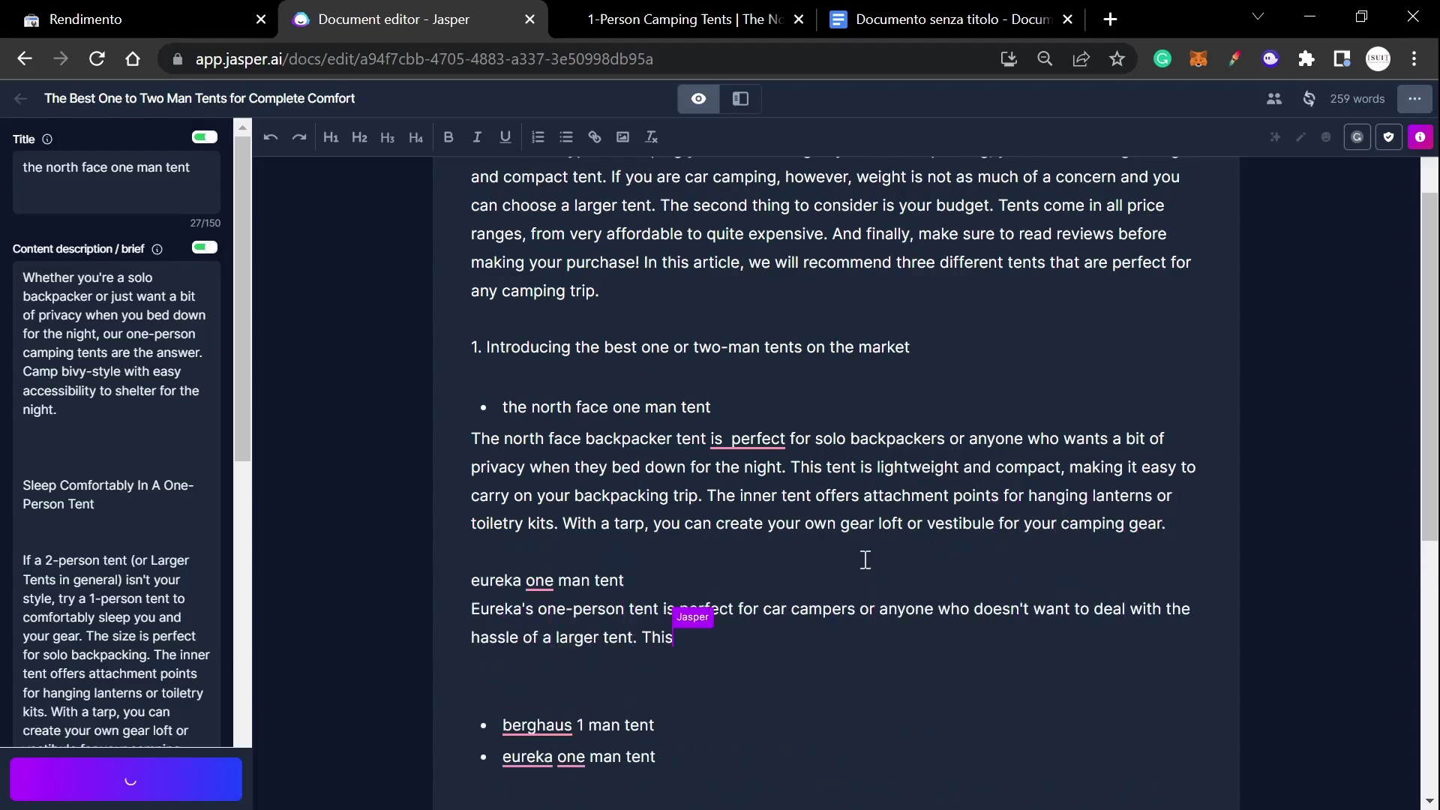
scroll(853, 598, "down", 1)
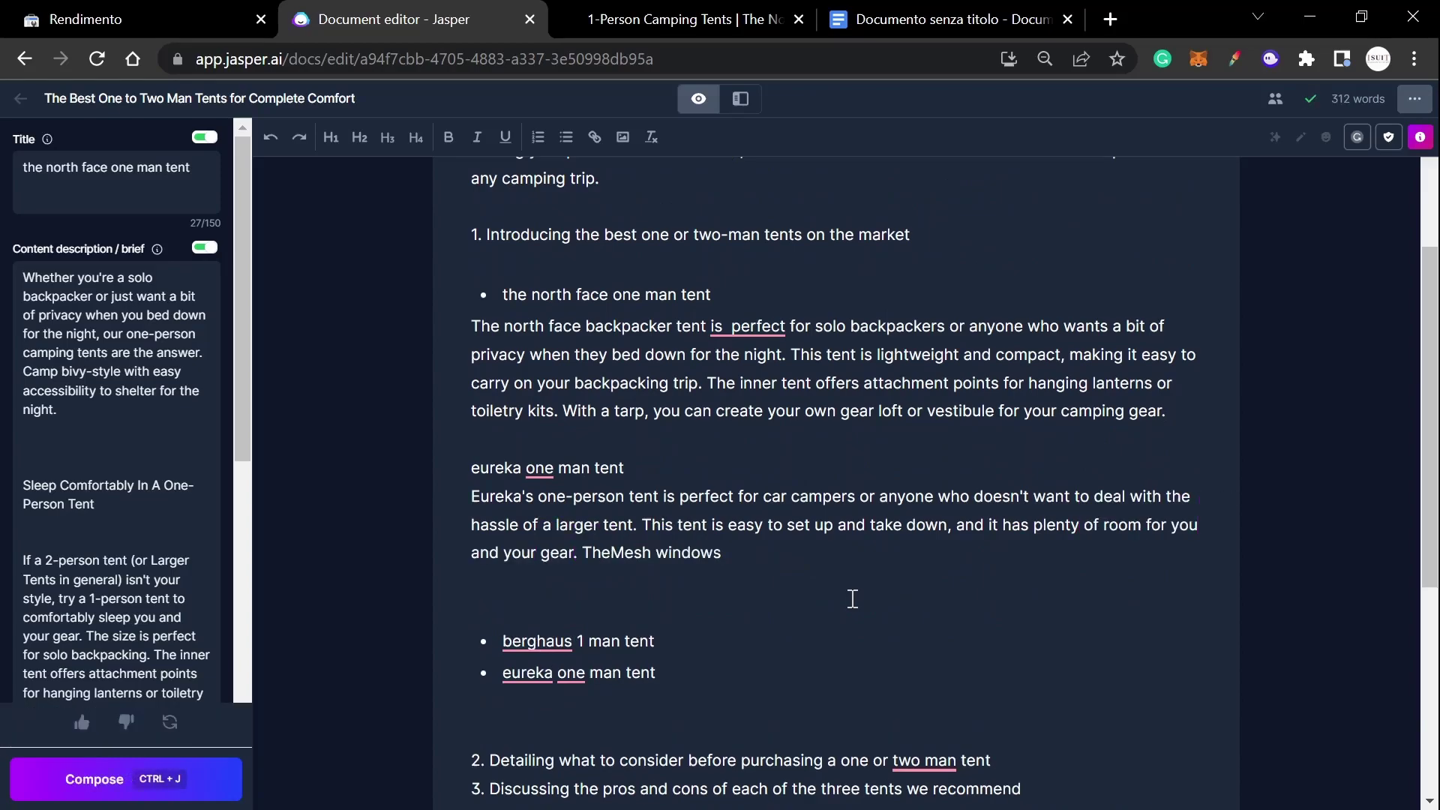
key("ctrl+j")
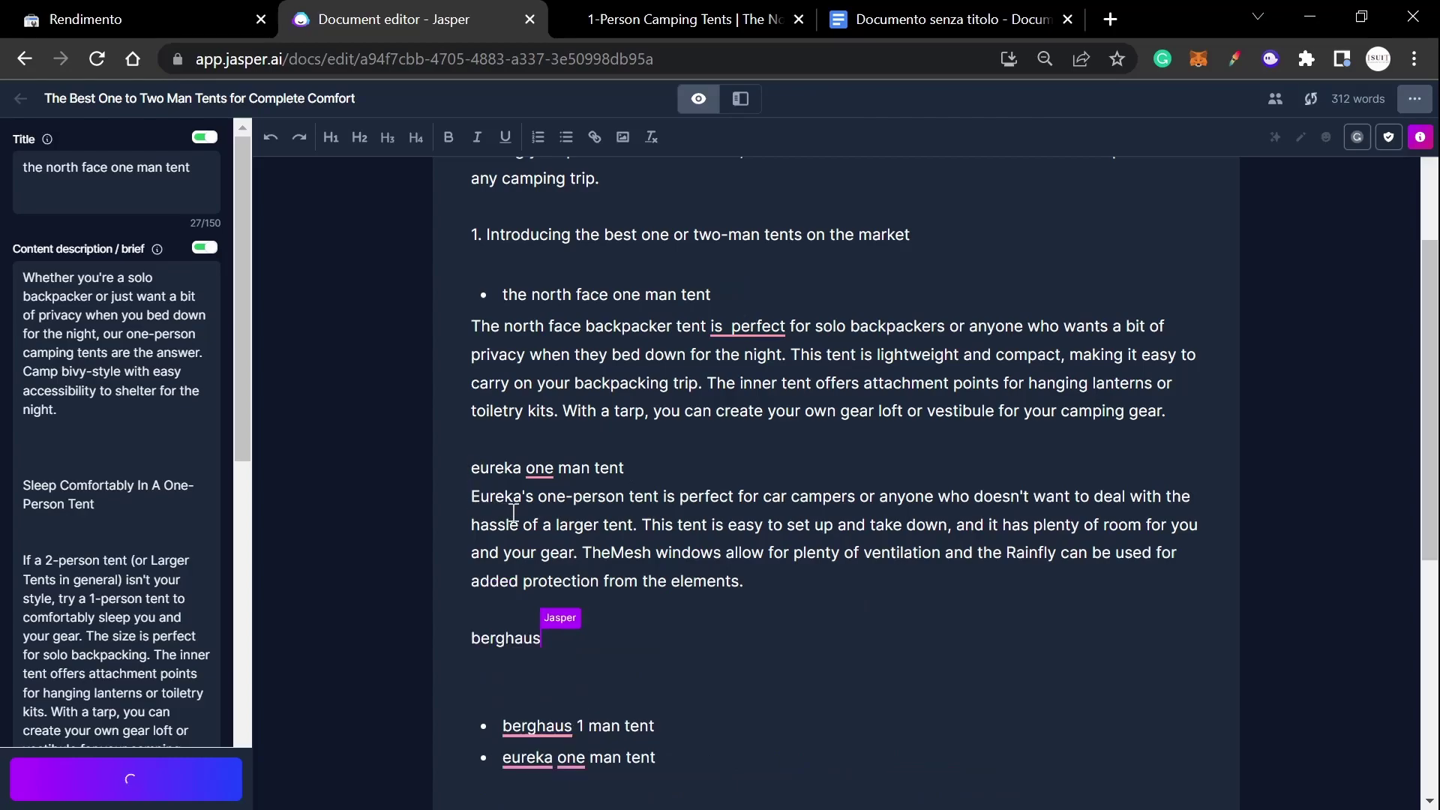
scroll(591, 531, "down", 3)
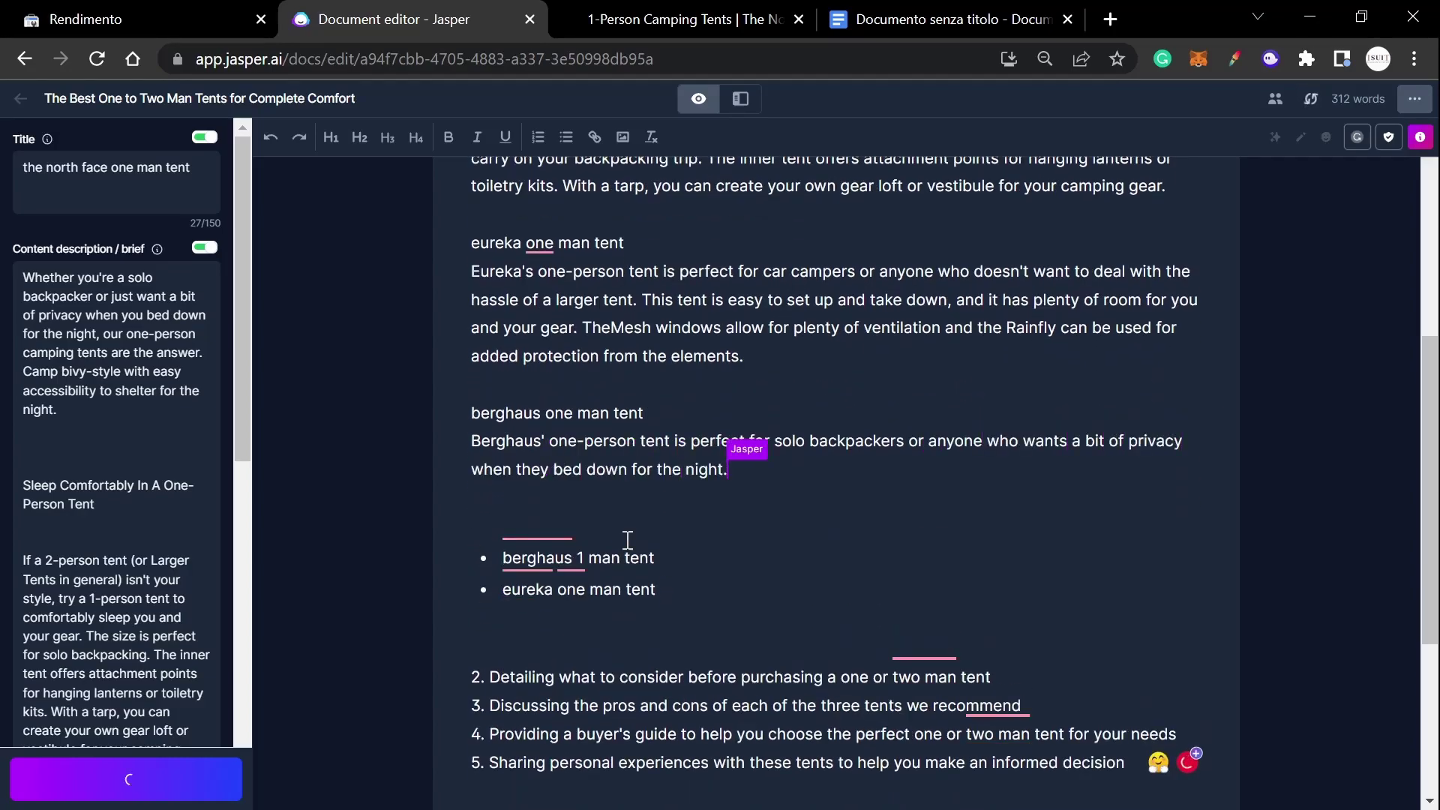
left_click_drag(1226, 480, 1260, 458)
key("BackSpace")
key("BackSpace")
left_click_drag(661, 241, 456, 241)
key("ctrl+c")
- Search Google for 'eureka one man tent' and open Eureka's solo backpacking tents result
left_click(693, 16)
left_click(654, 54)
key("ctrl+v")
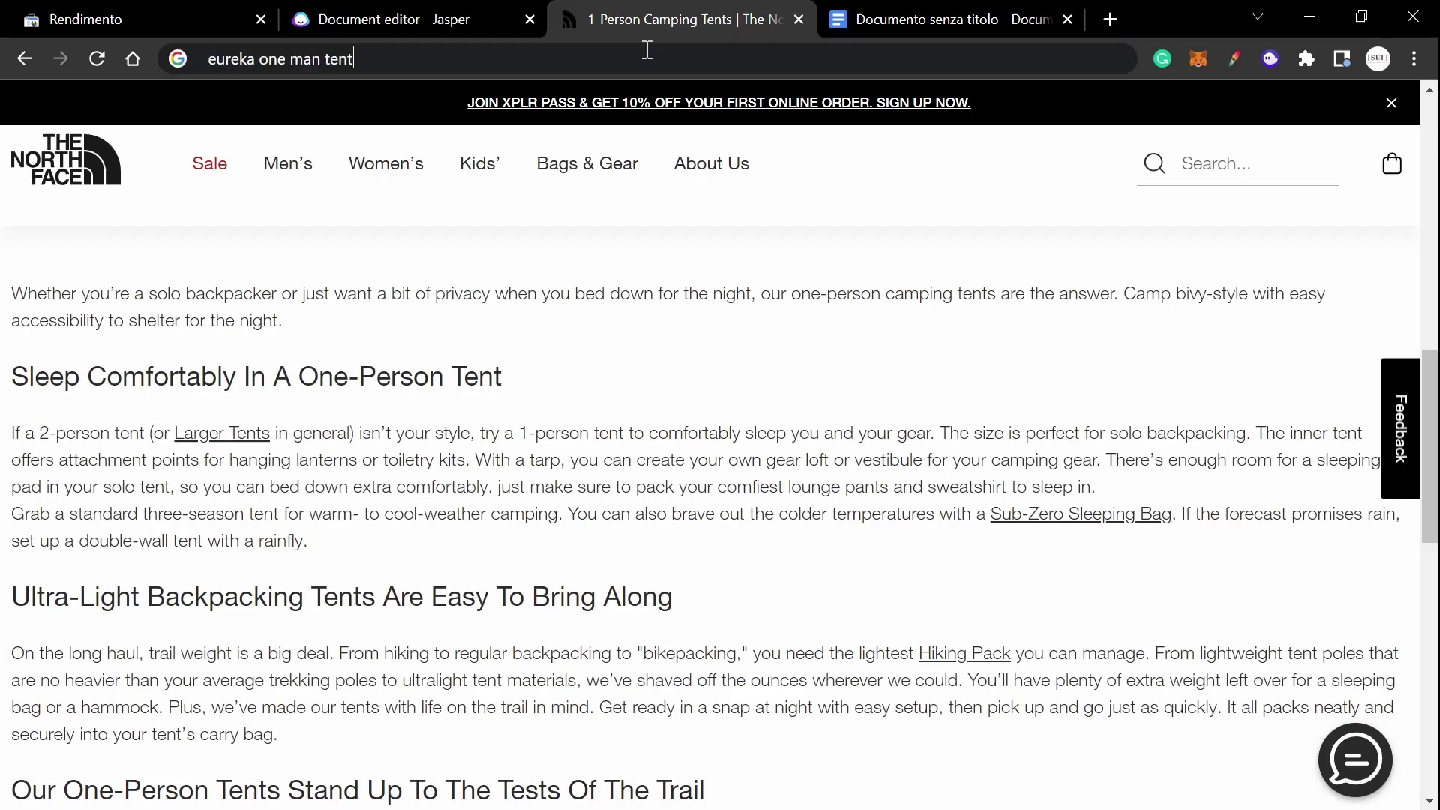
key("Return")
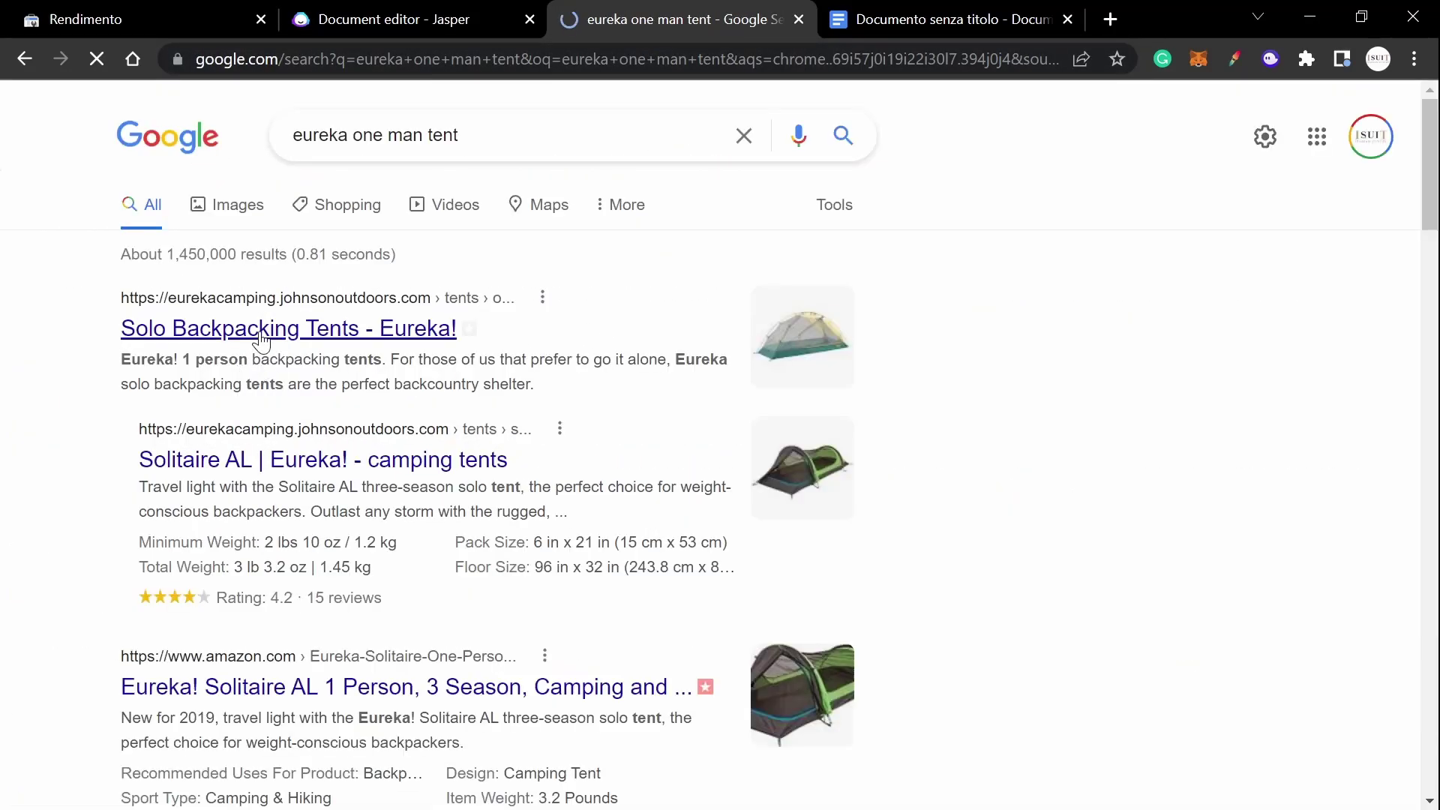
left_click(265, 336)
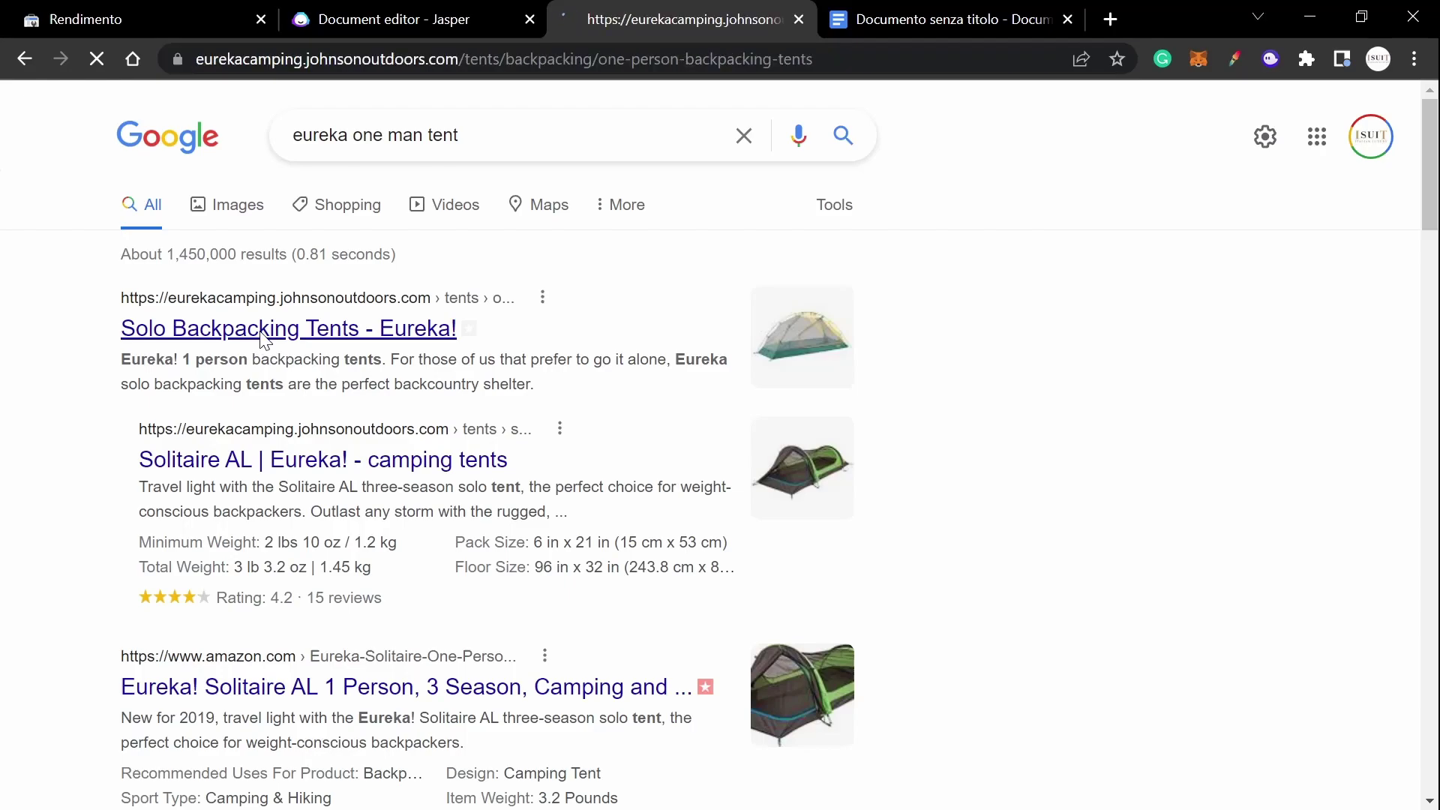
- Add a blank line below the Eureka subheading and capitalise it to 'Eureka'
left_click(517, 20)
left_click(813, 379)
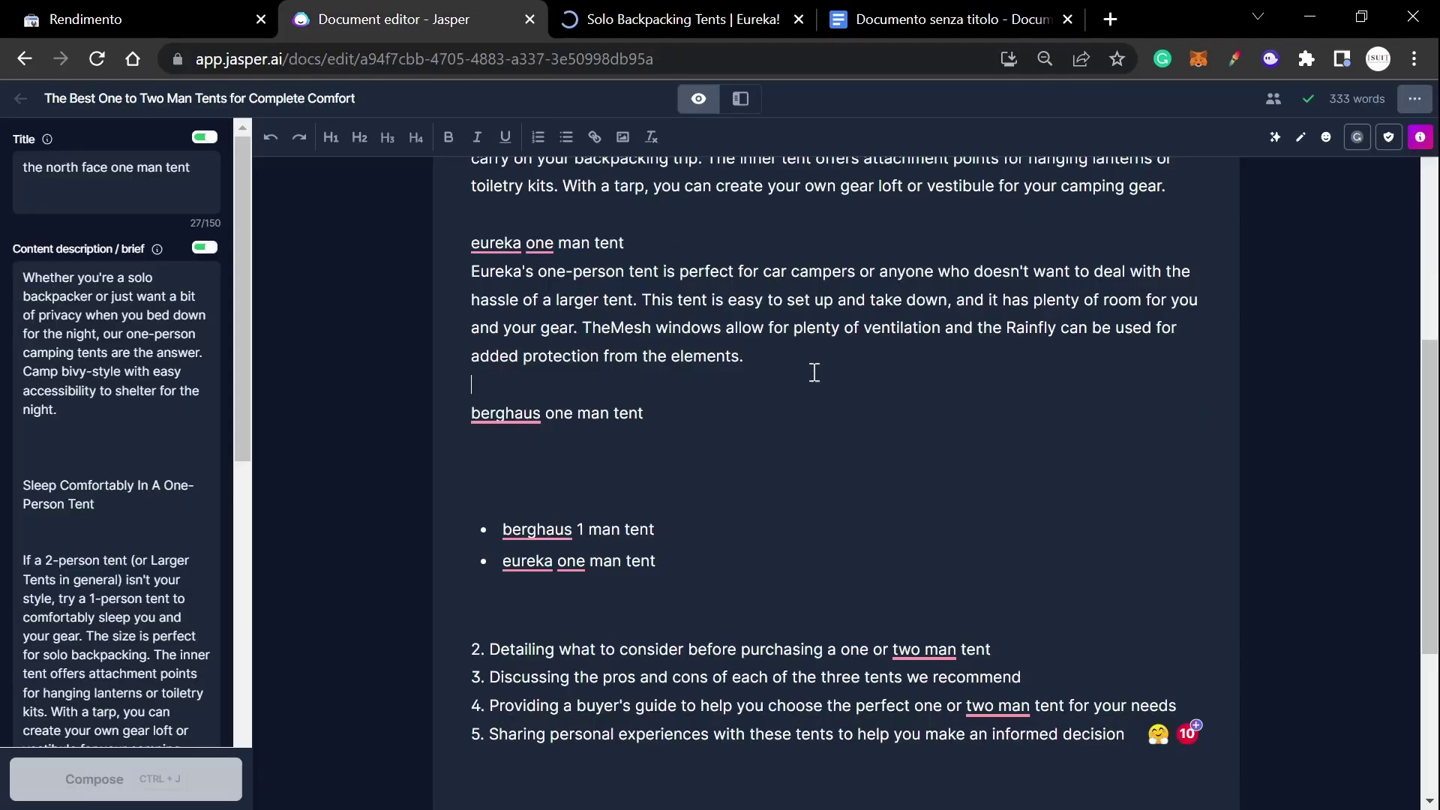
key("Return")
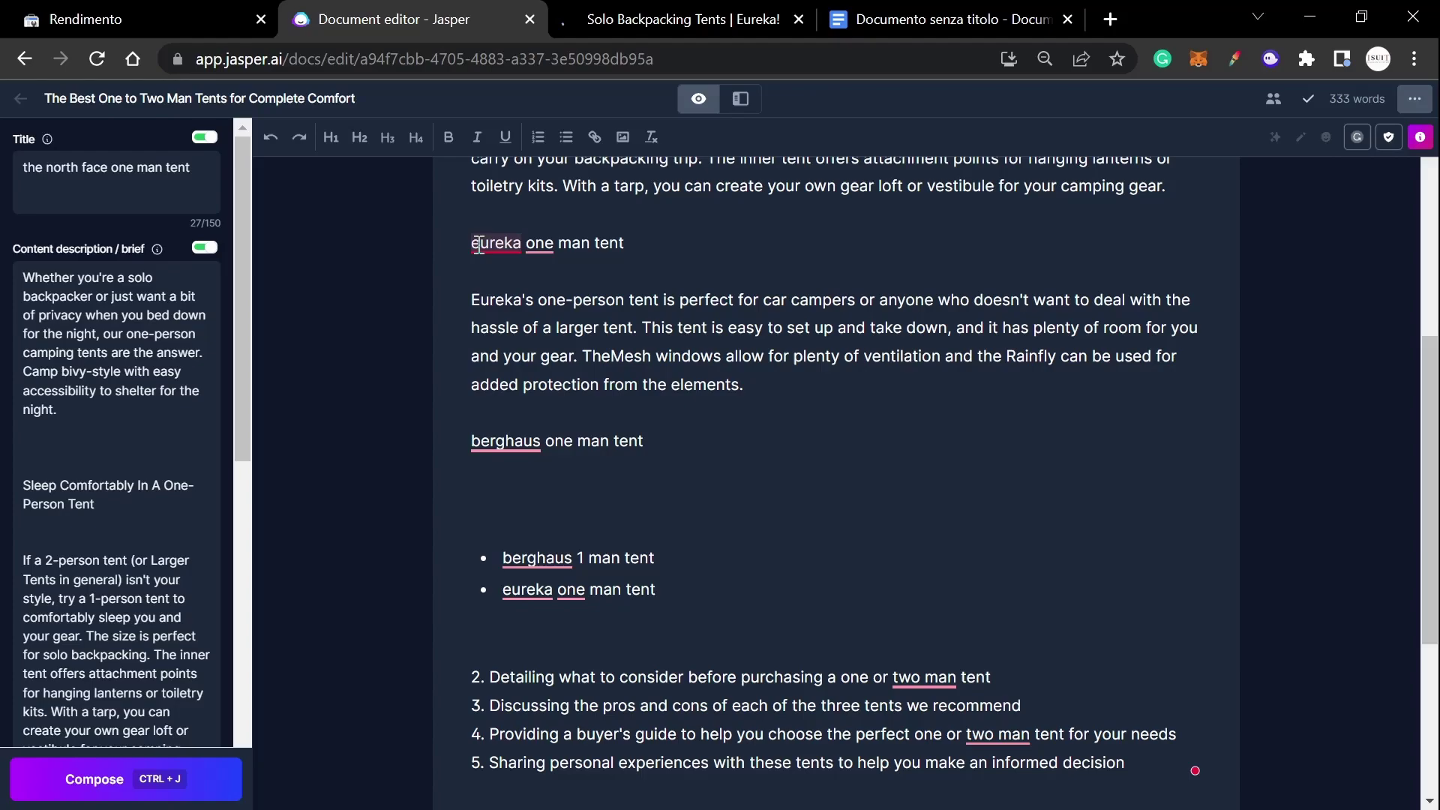
left_click(478, 246)
key("BackSpace")
type("E")
- Skim the Eureka product page, then scroll back through the Jasper article
left_click(660, 19)
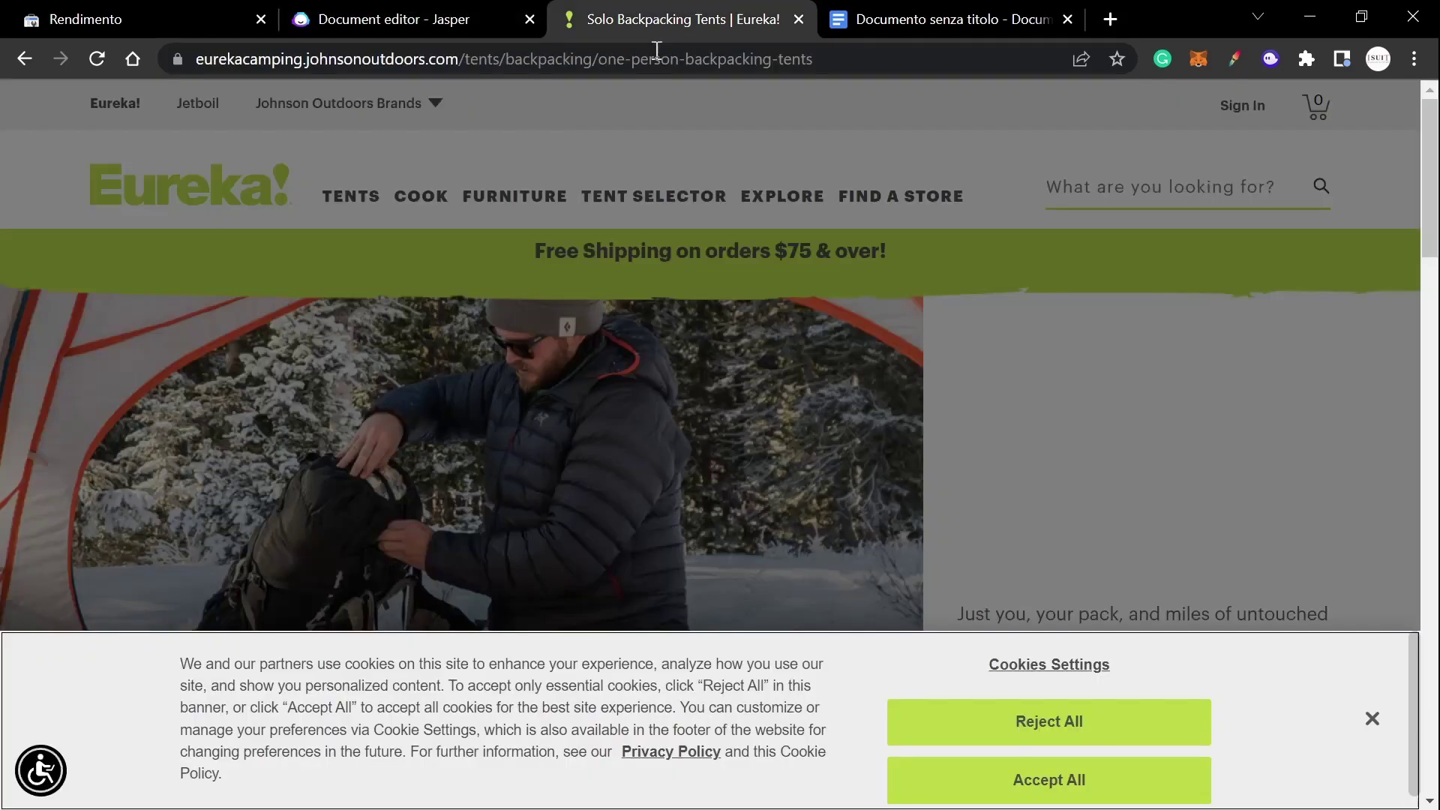
scroll(639, 458, "down", 3)
scroll(814, 650, "down", 5)
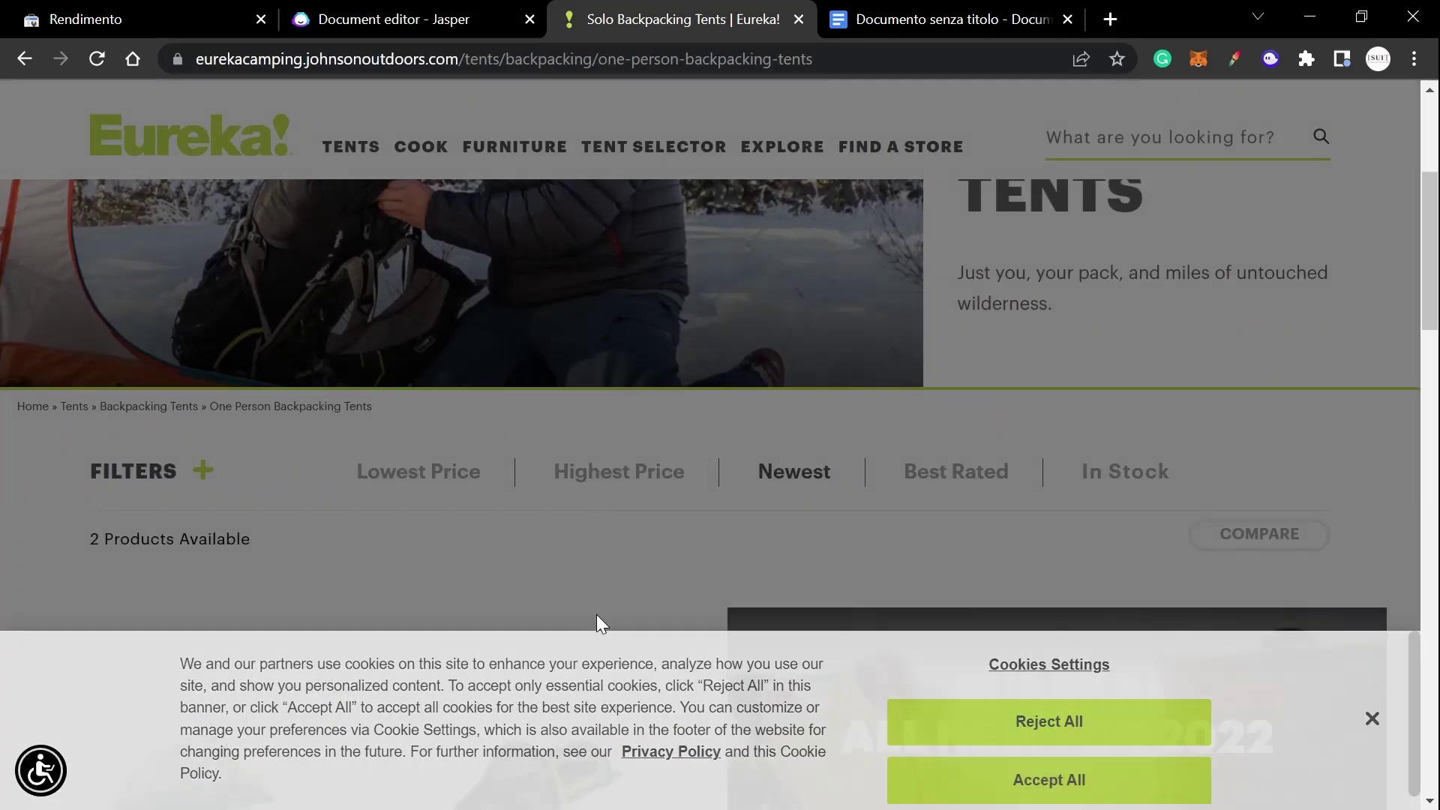
scroll(697, 614, "up", 10)
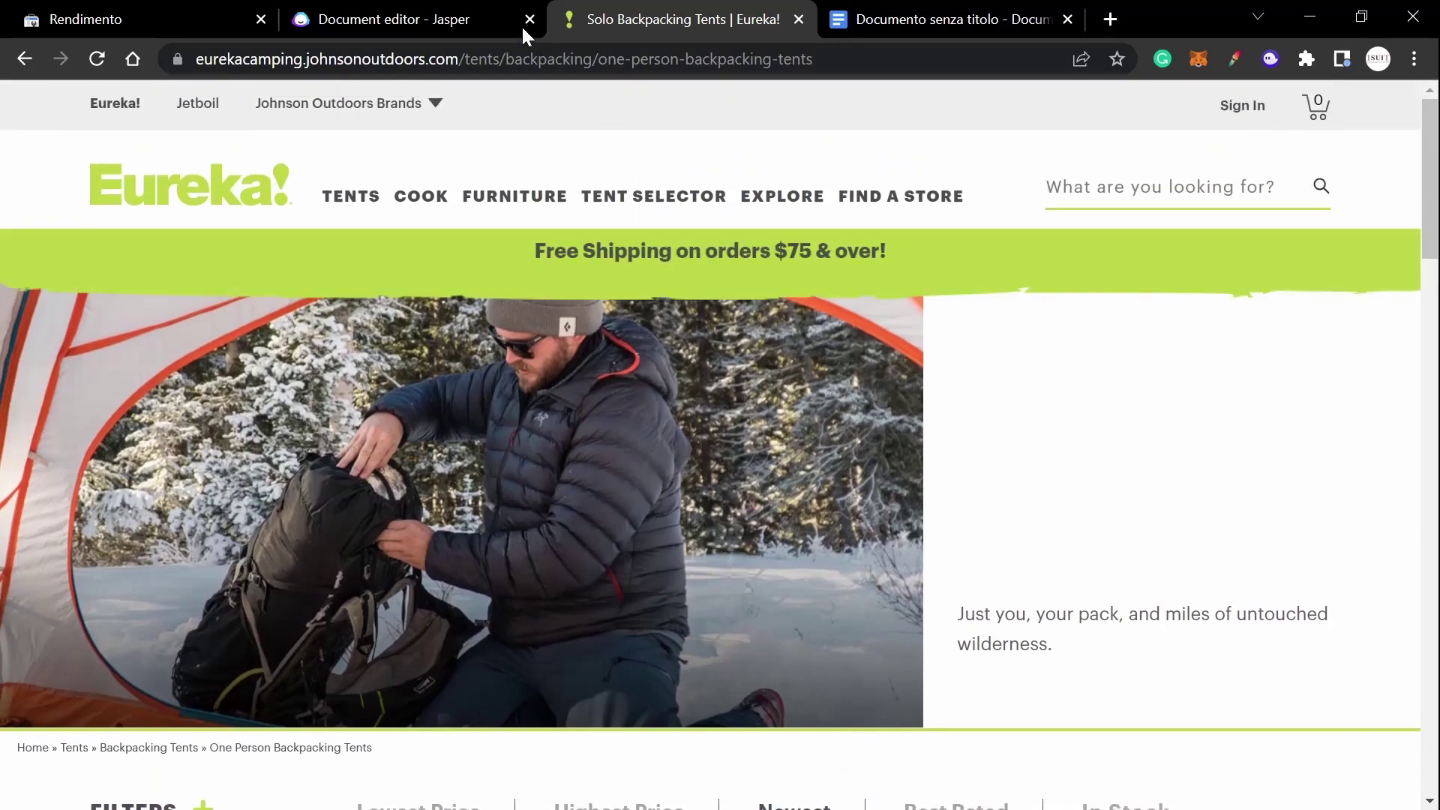
left_click(425, 22)
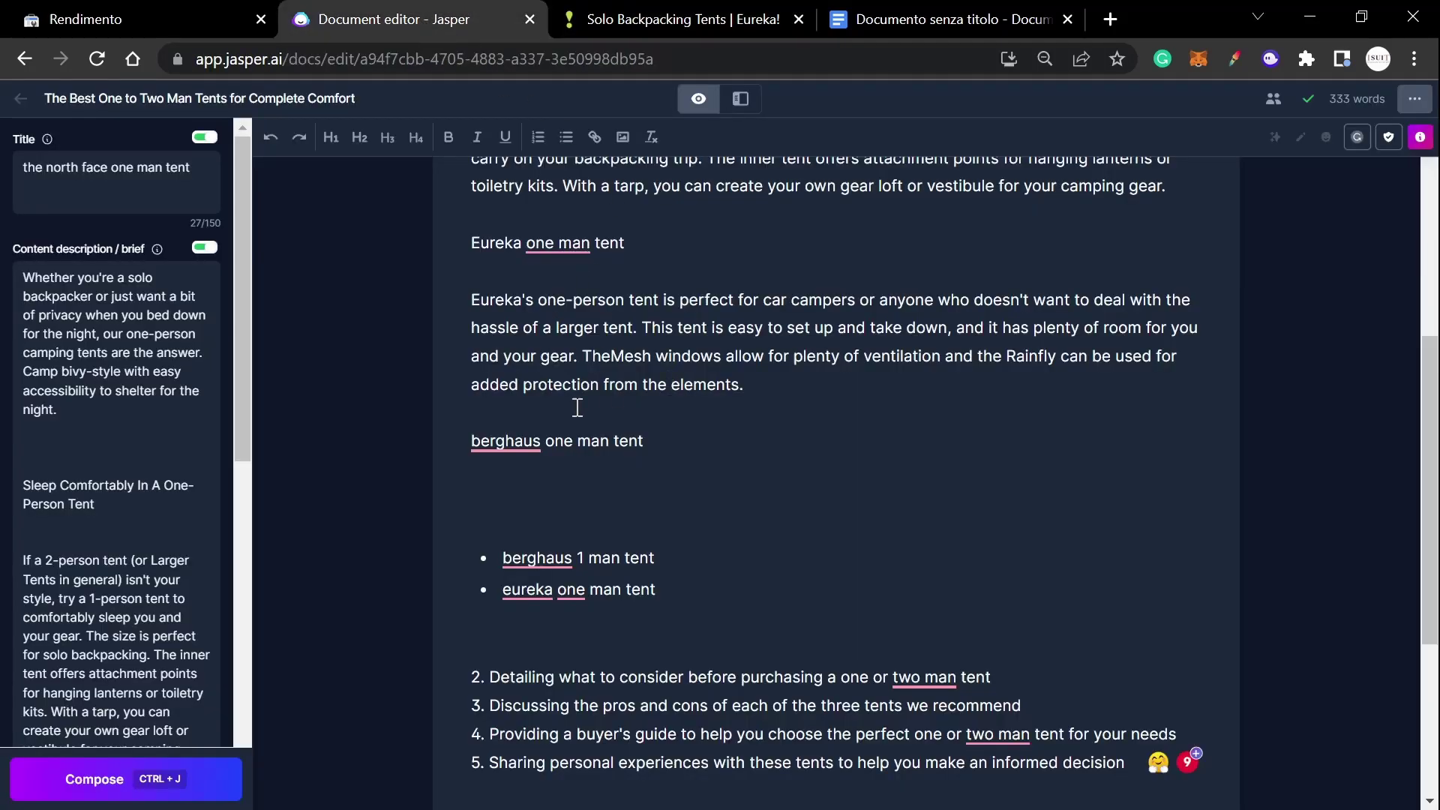
scroll(578, 407, "up", 3)
scroll(679, 504, "down", 7)
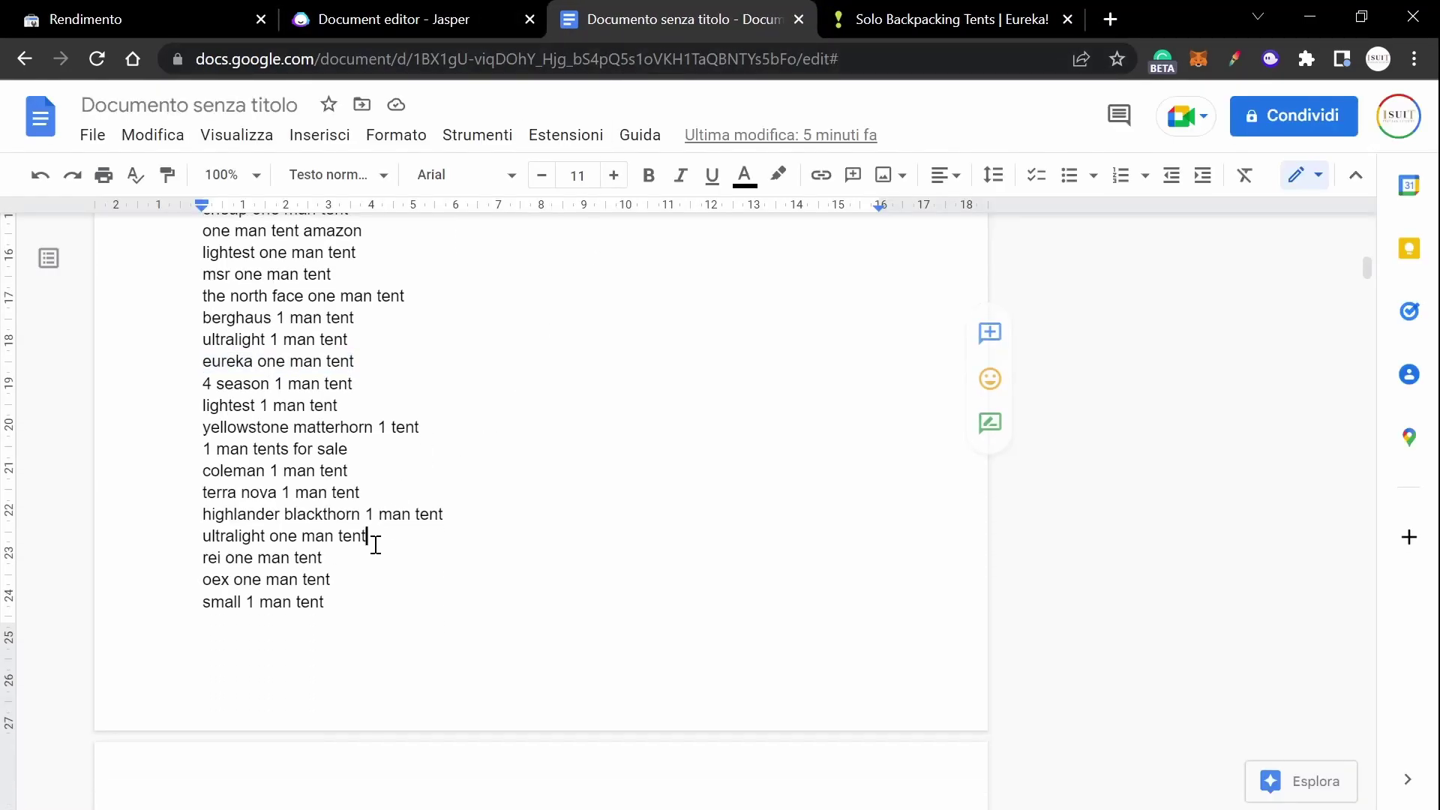
- Find the 'best one man tent for bikepacking' and '1 man freestanding tent' keywords in the Google Docs list
scroll(387, 552, "down", 9)
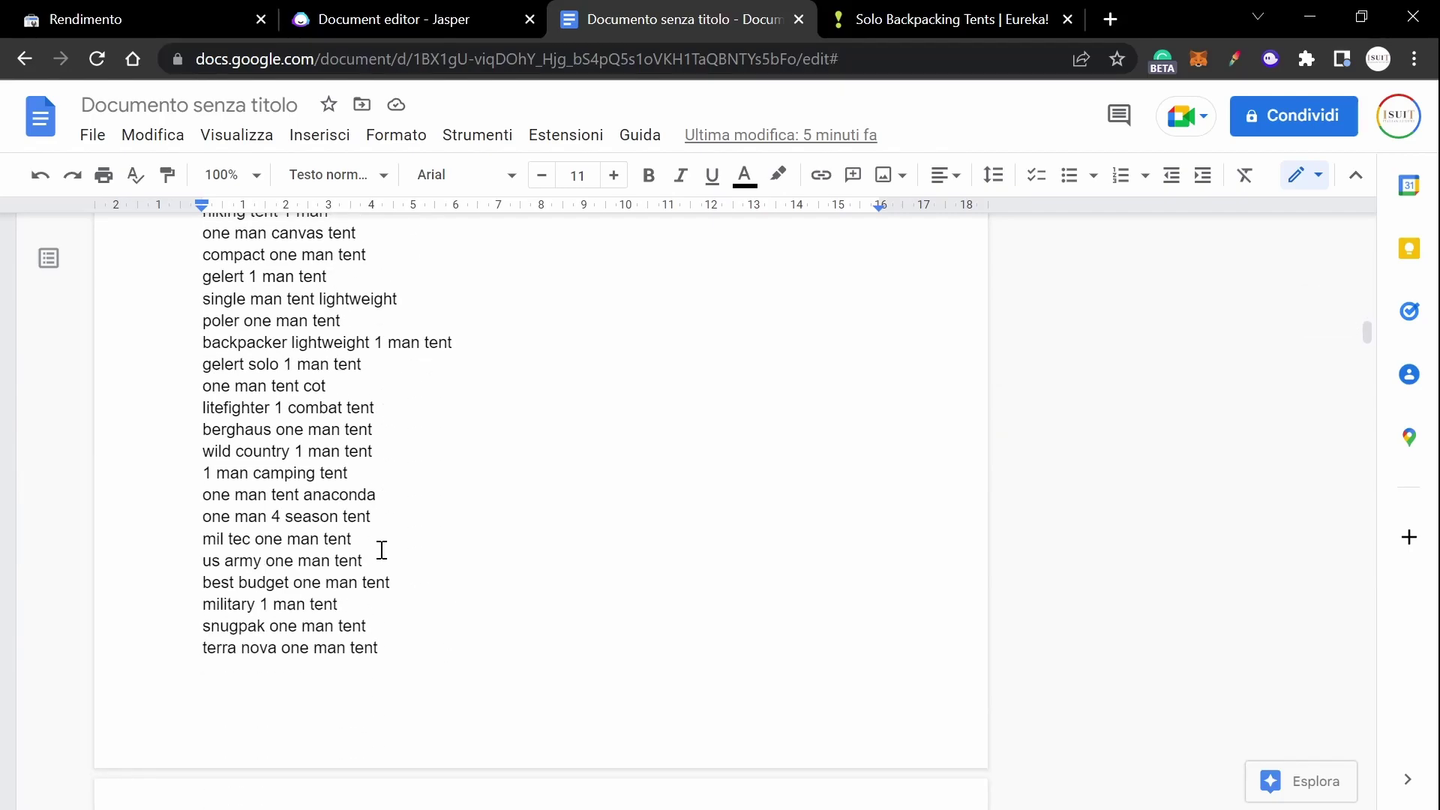
scroll(364, 542, "down", 17)
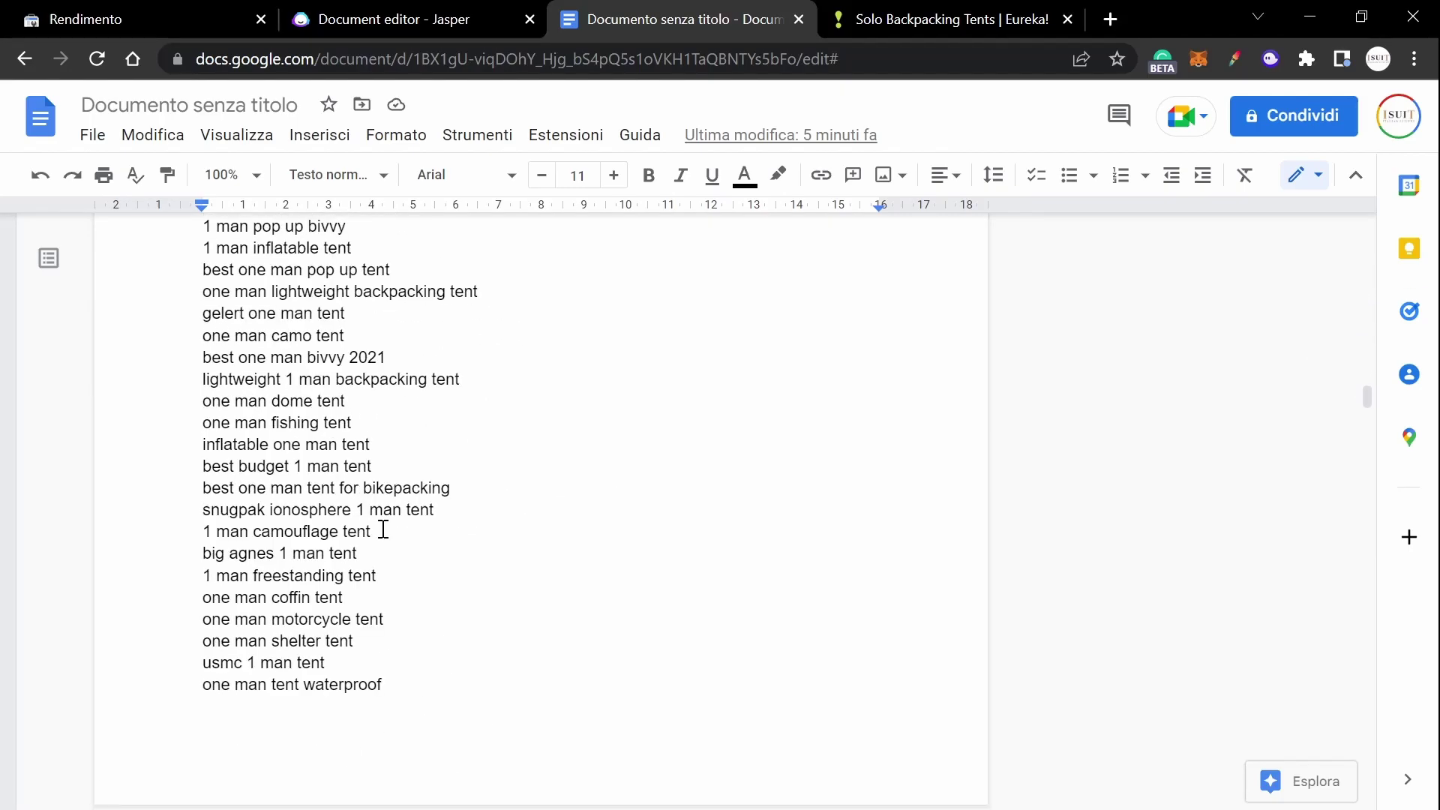
scroll(382, 530, "down", 2)
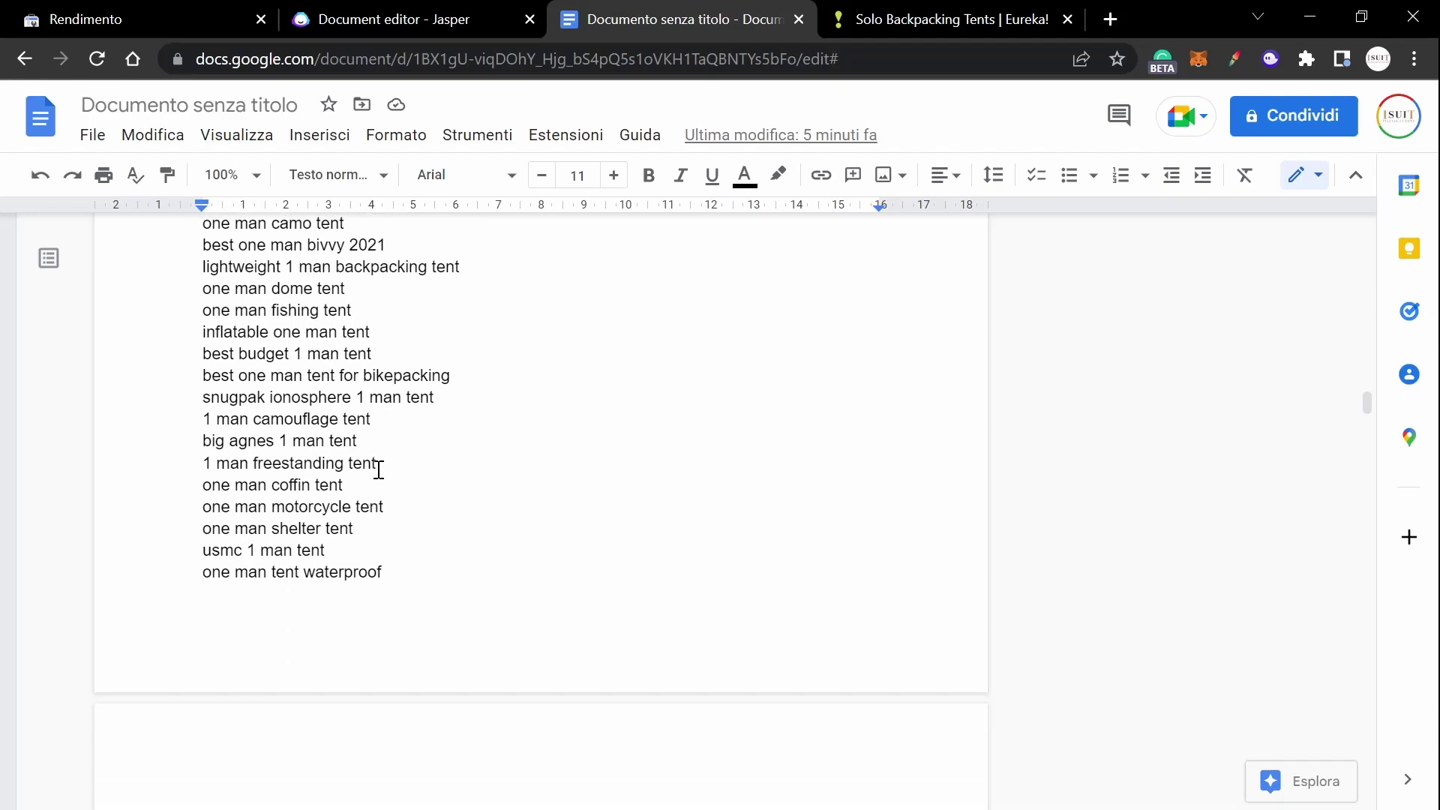
left_click_drag(379, 470, 196, 465)
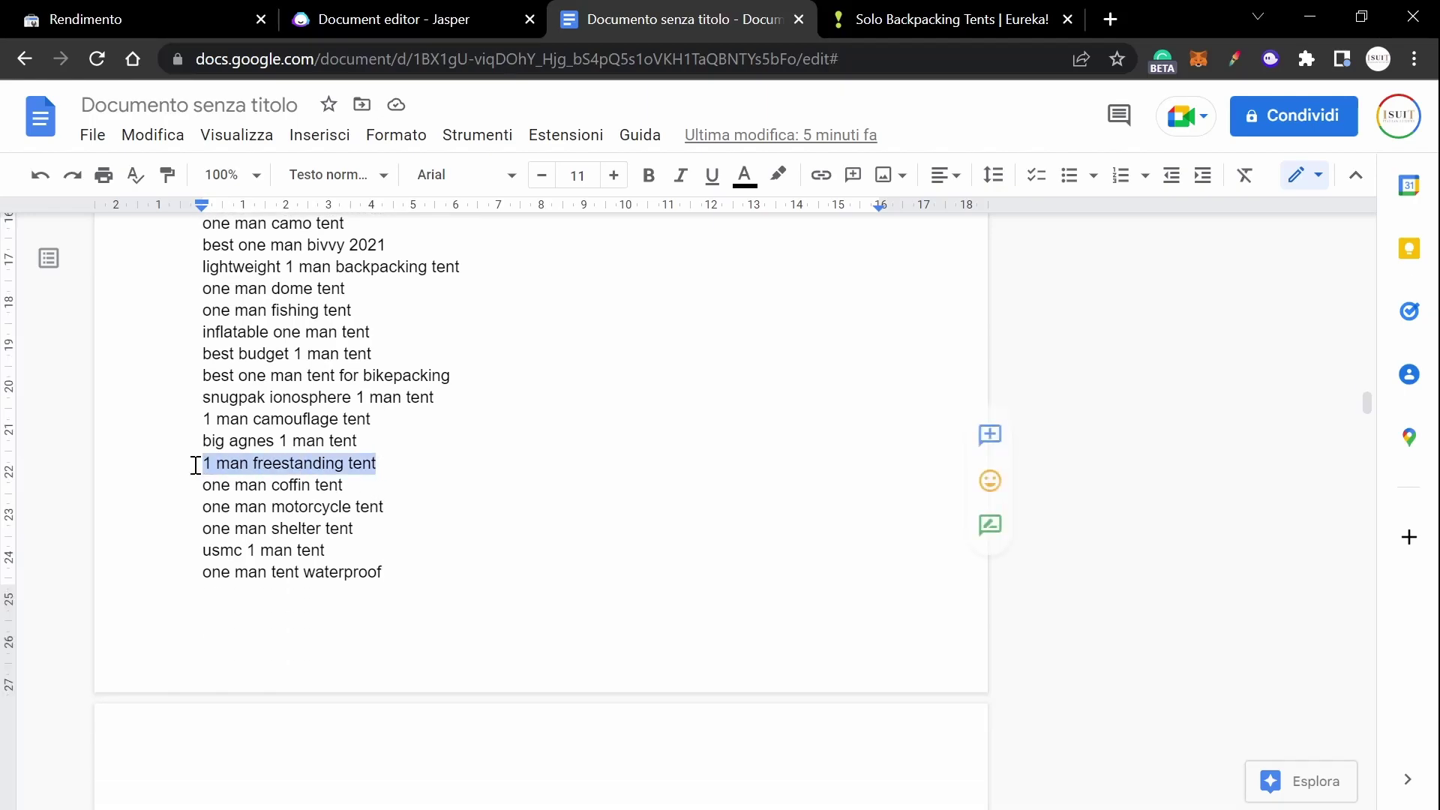
triple_click(289, 475)
scroll(337, 480, "up", 2)
left_click_drag(465, 482, 182, 490)
key("ctrl+c")
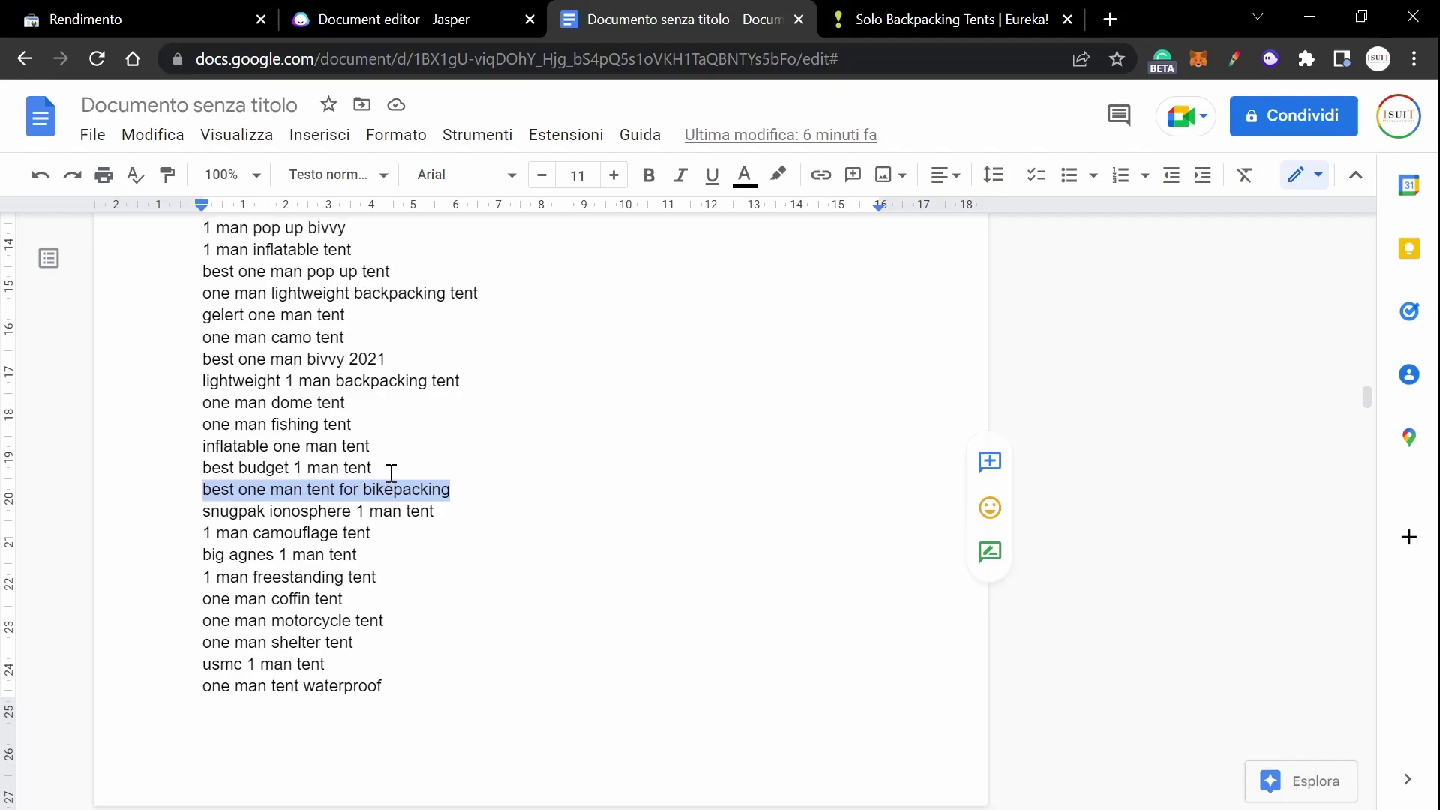
scroll(388, 471, "up", 4)
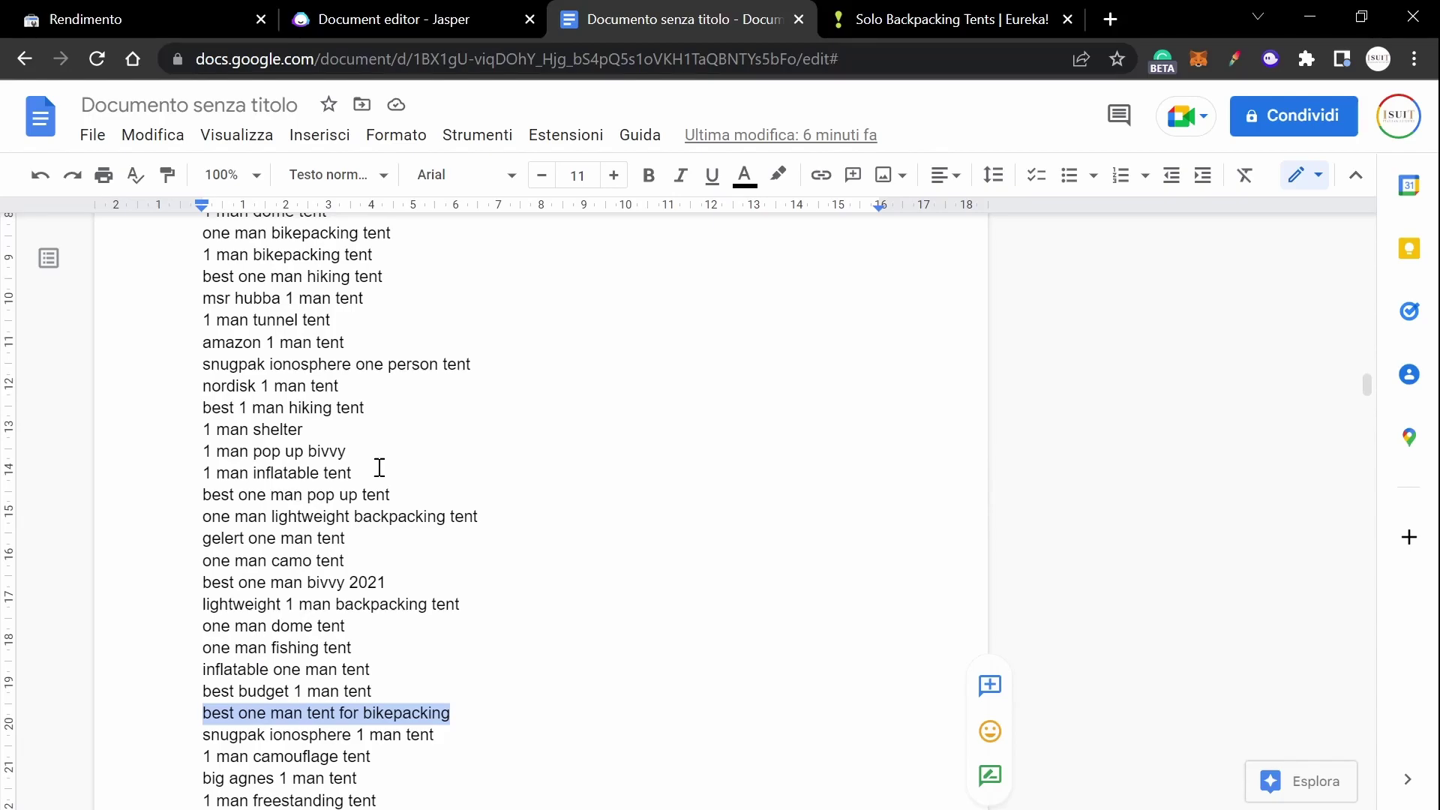
scroll(380, 467, "up", 2)
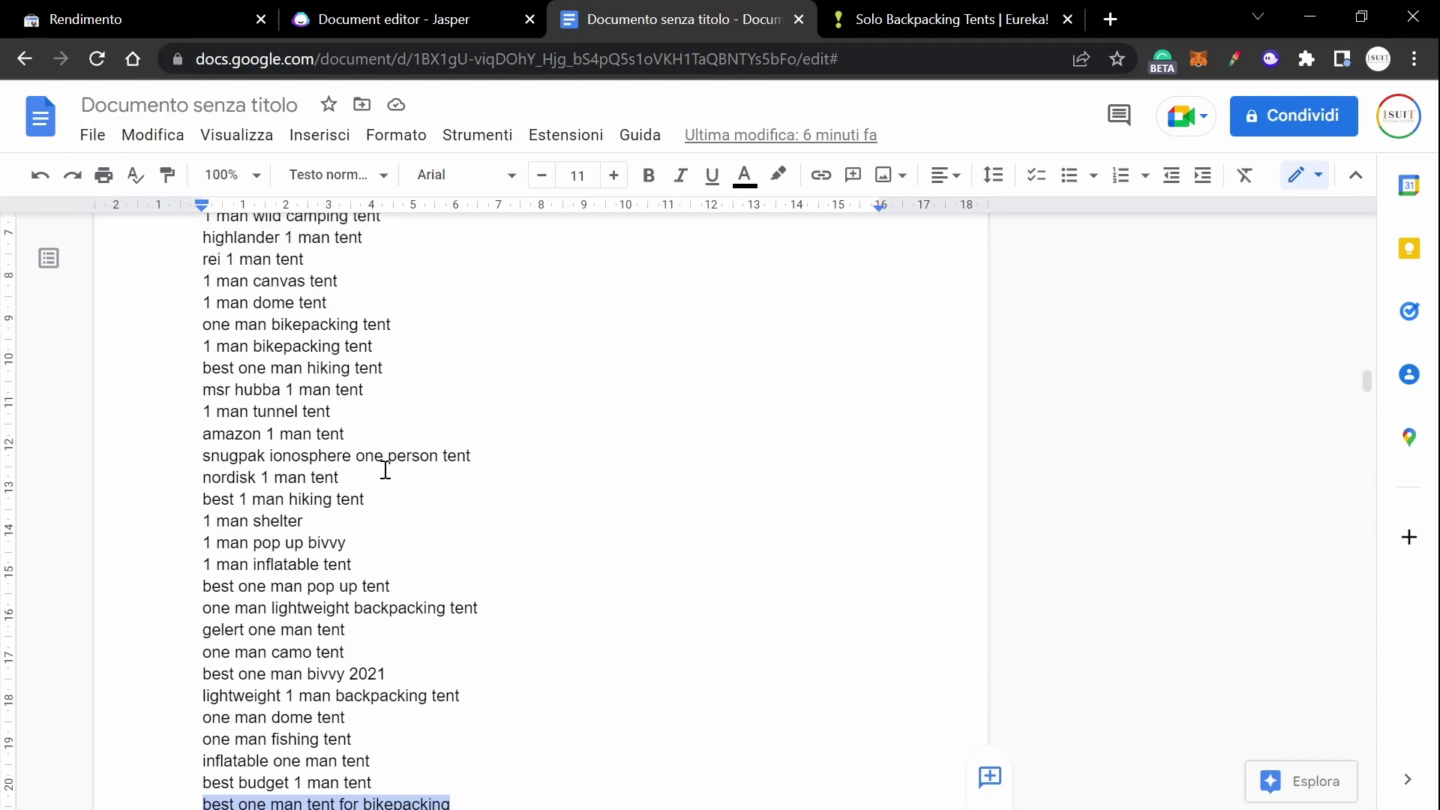
- Delete the old brand sections under item 1 in Jasper, leaving an empty line
left_click(388, 23)
scroll(687, 524, "up", 6)
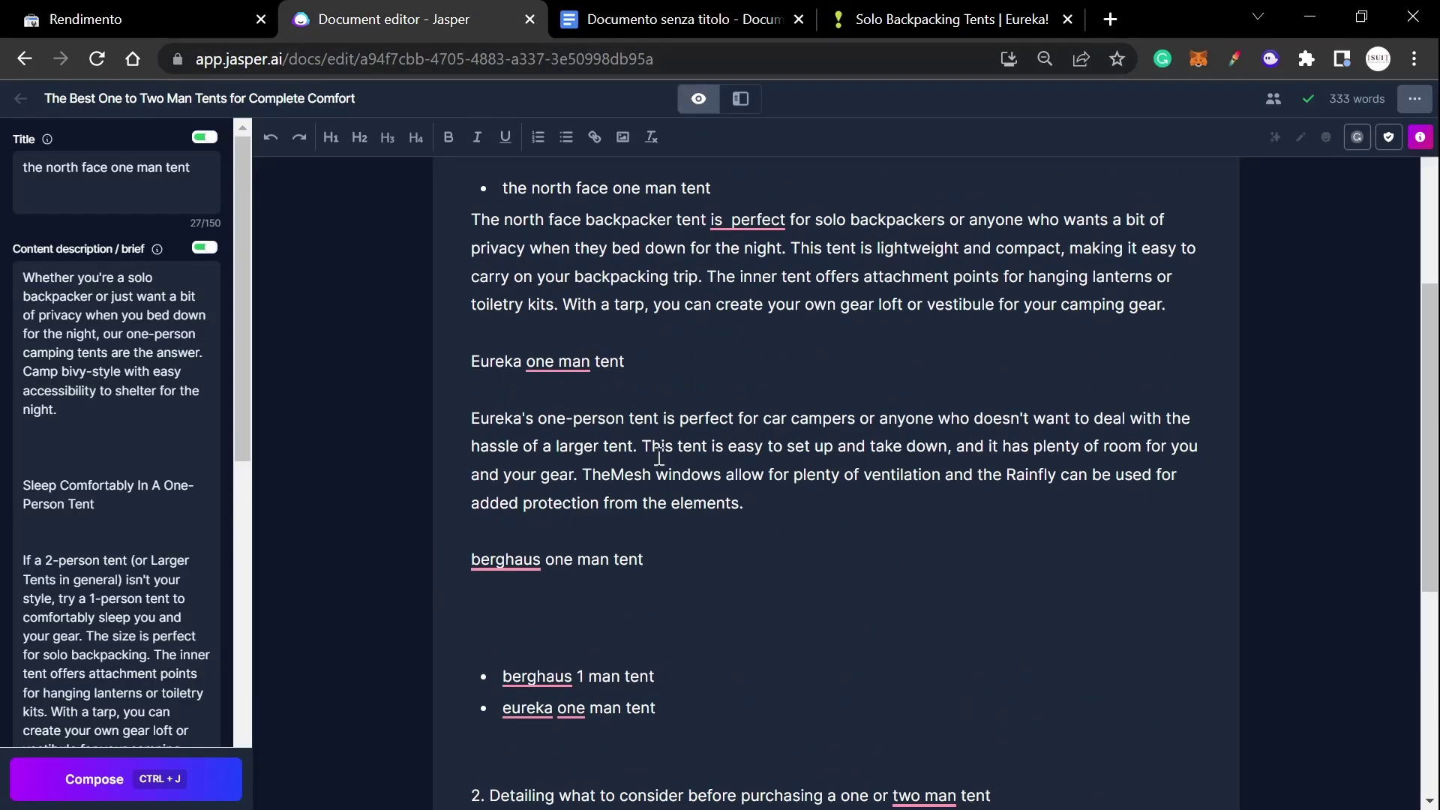
left_click_drag(444, 363, 429, 283)
scroll(694, 731, "up", 4)
scroll(699, 643, "down", 3)
key("BackSpace")
key("BackSpace")
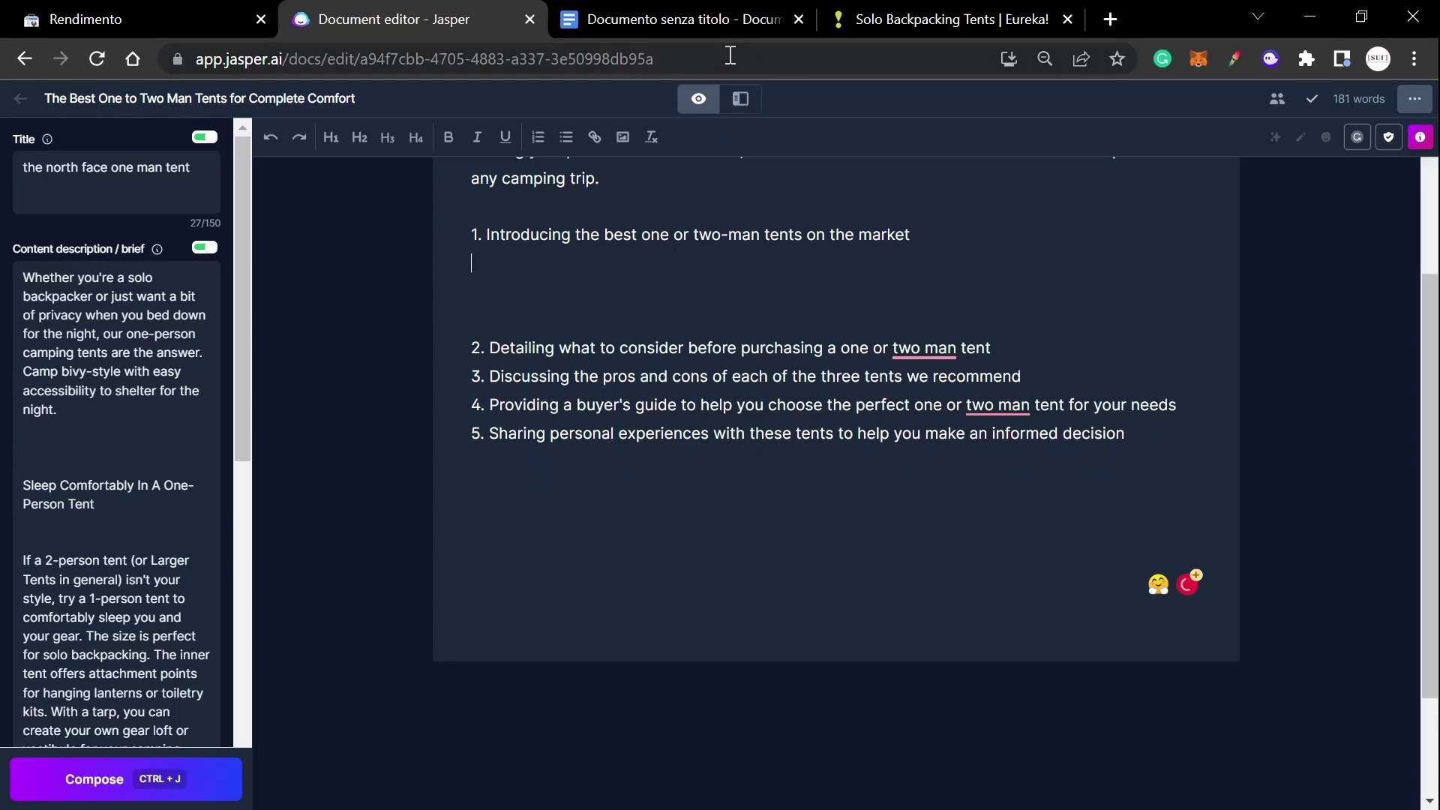
key("Return")
- Paste 'best one man tent for bikepacking' as a subheading under item 1
left_click(704, 15)
left_click(821, 22)
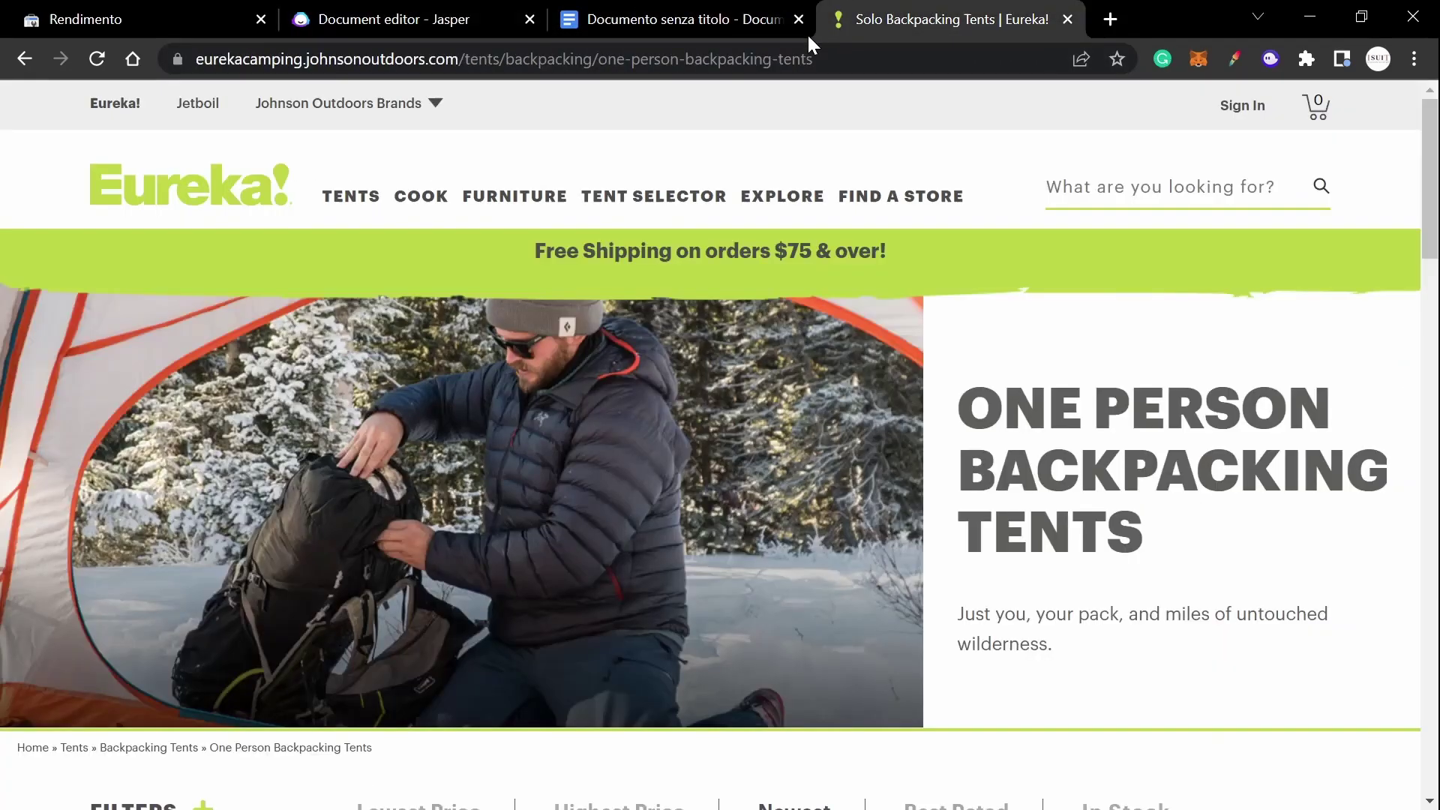
left_click(366, 22)
key("ctrl+v")
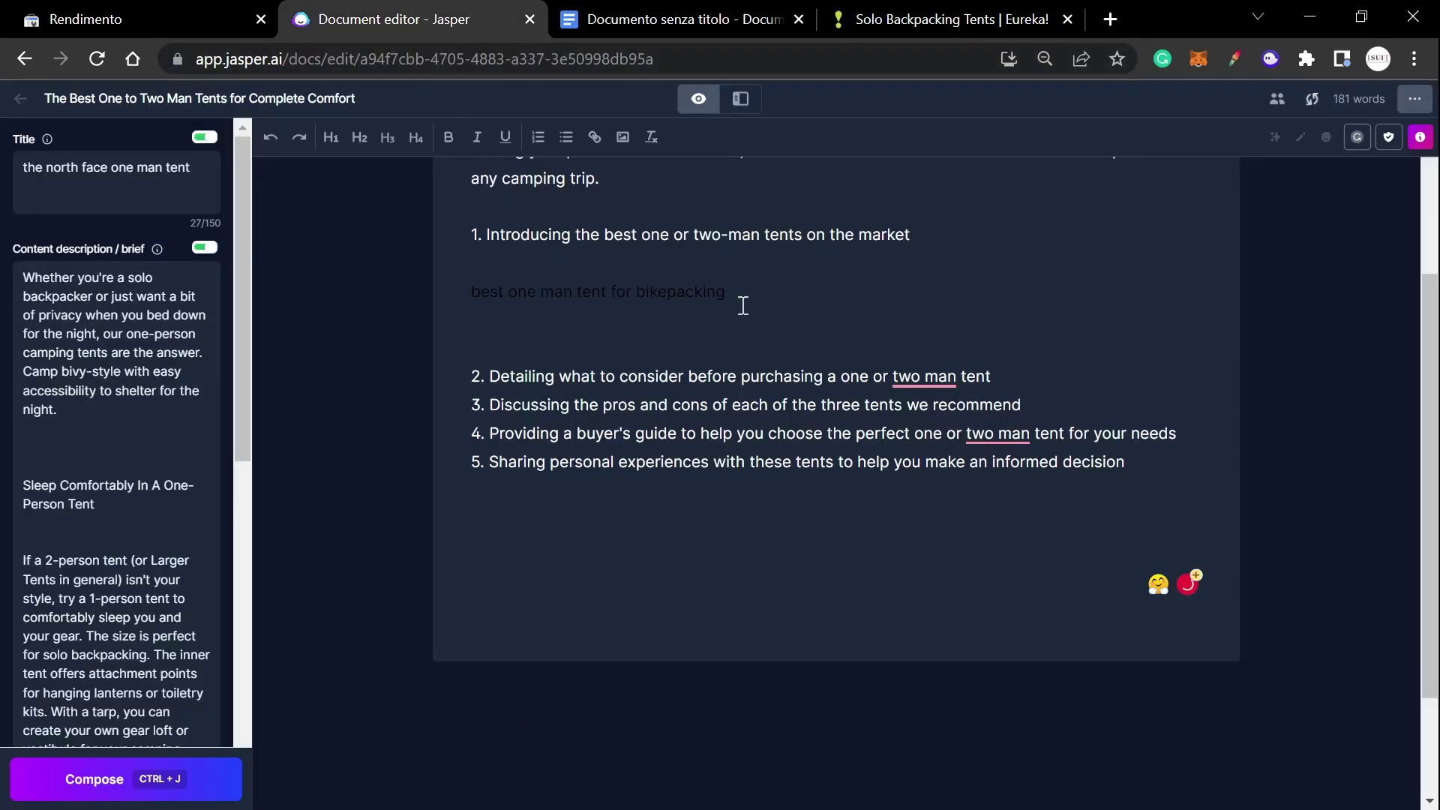
left_click_drag(742, 306, 426, 300)
- Copy '1 man freestanding tent' from Google Docs and paste it below the bikepacking subheading
left_click(710, 22)
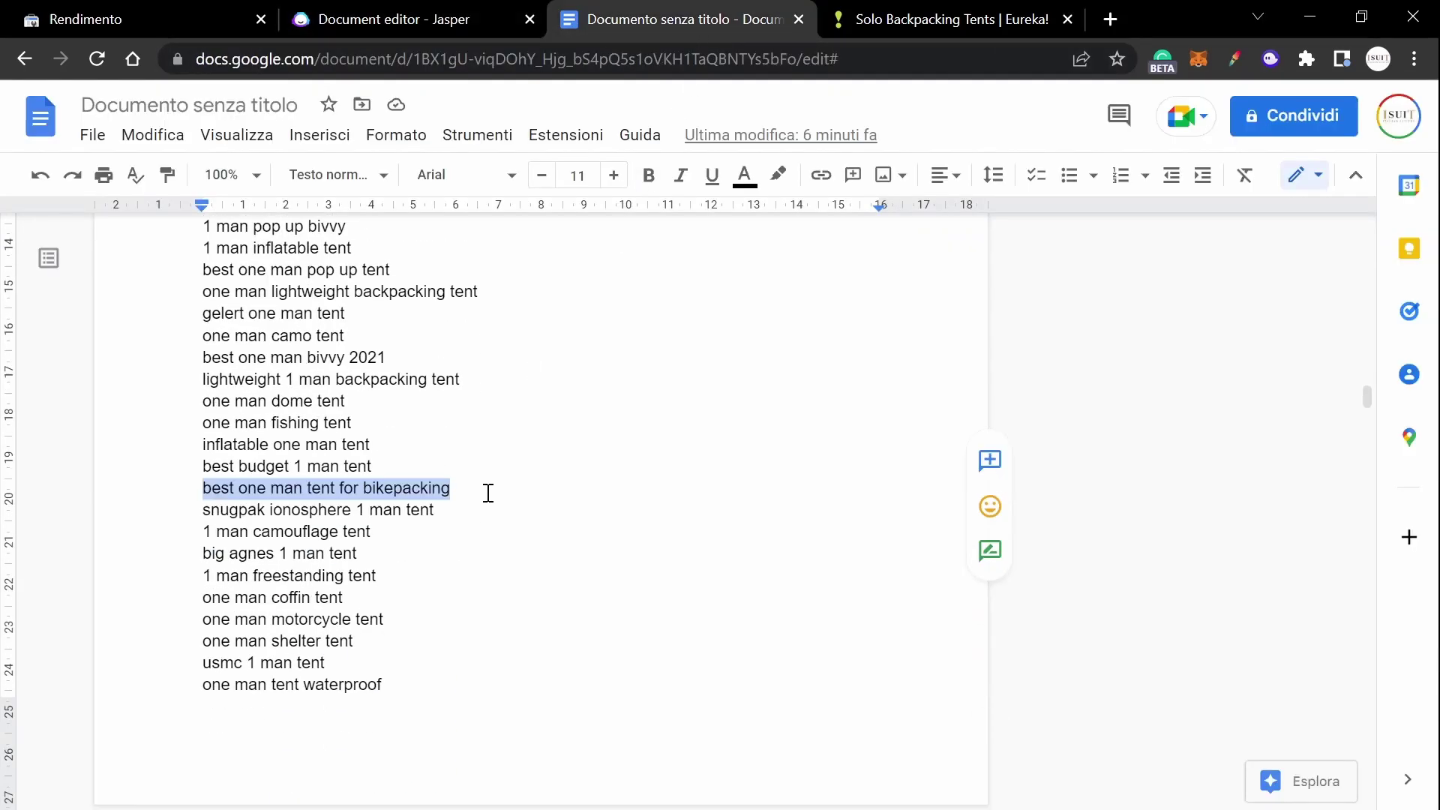
key("ctrl+f")
left_click_drag(377, 575, 213, 572)
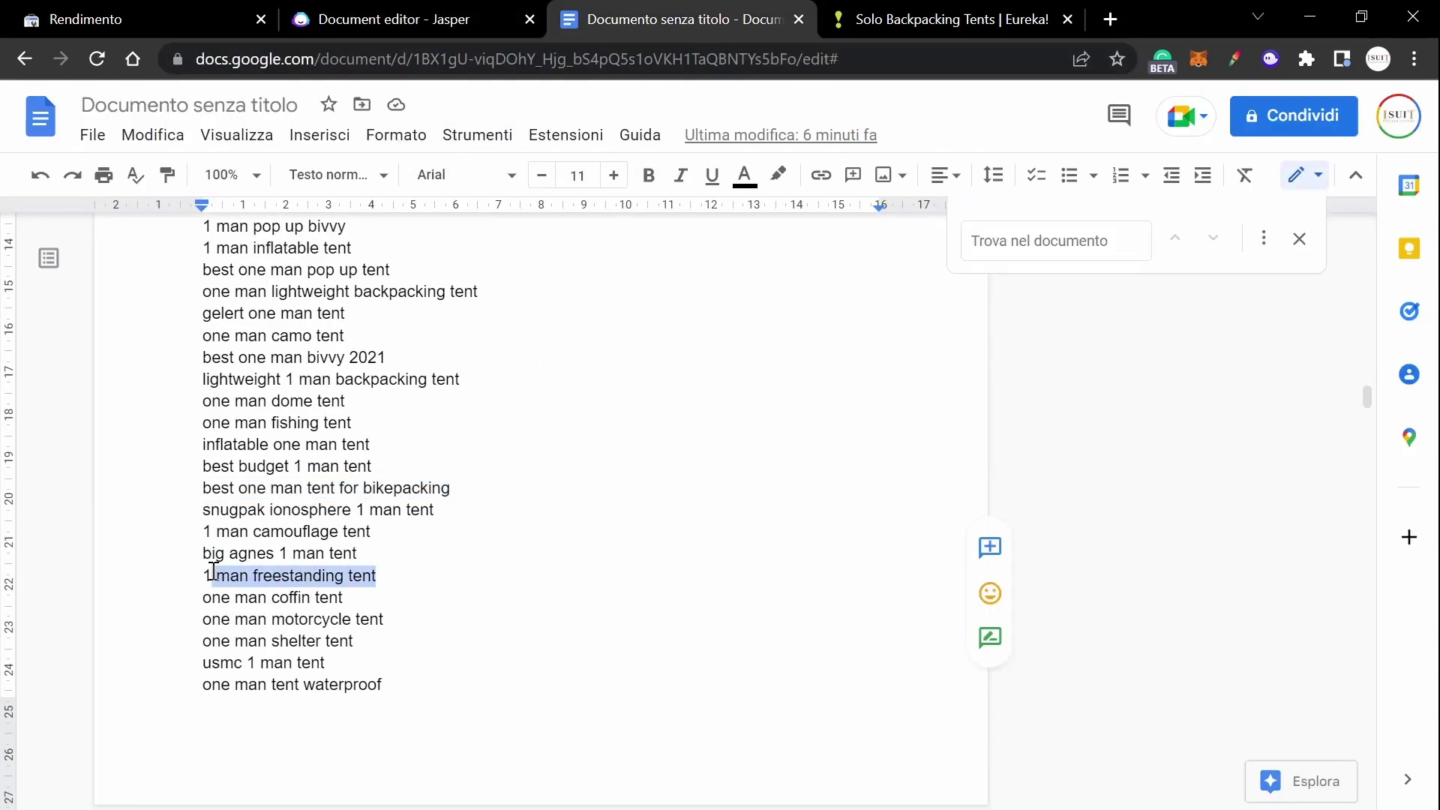
left_click(375, 18)
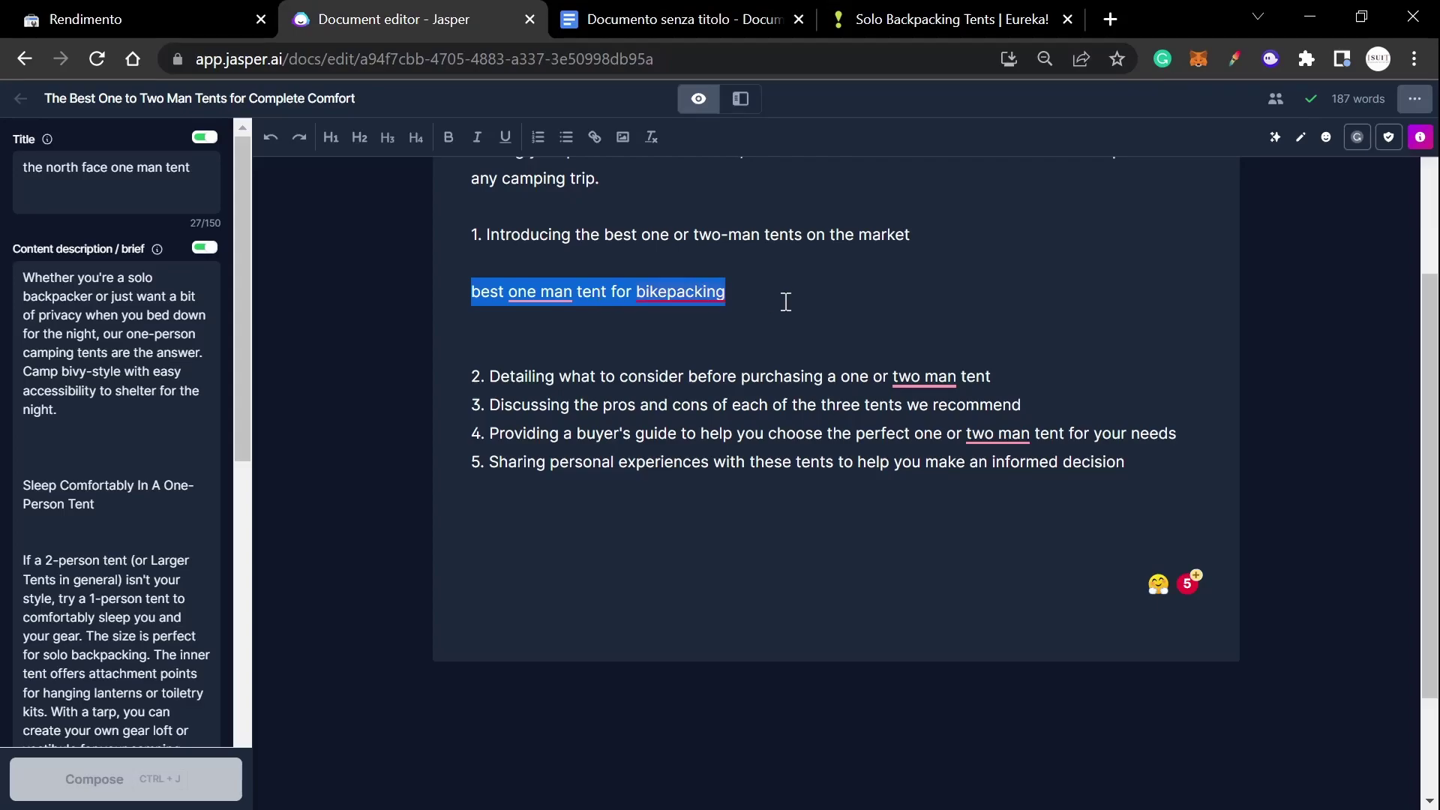
type("best one man tent for bikepacking  1 man freestanding tent")
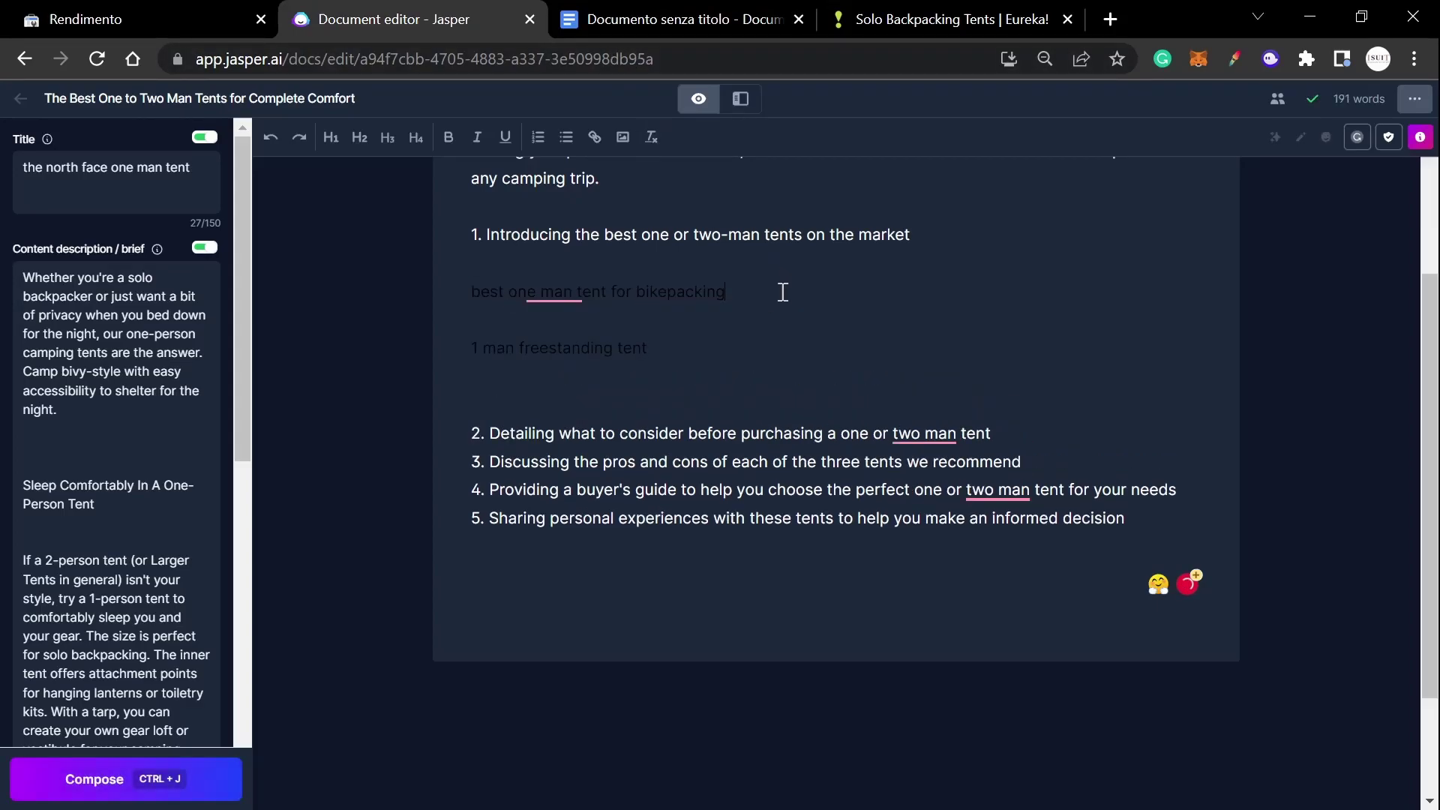
key("Return")
key("Return")
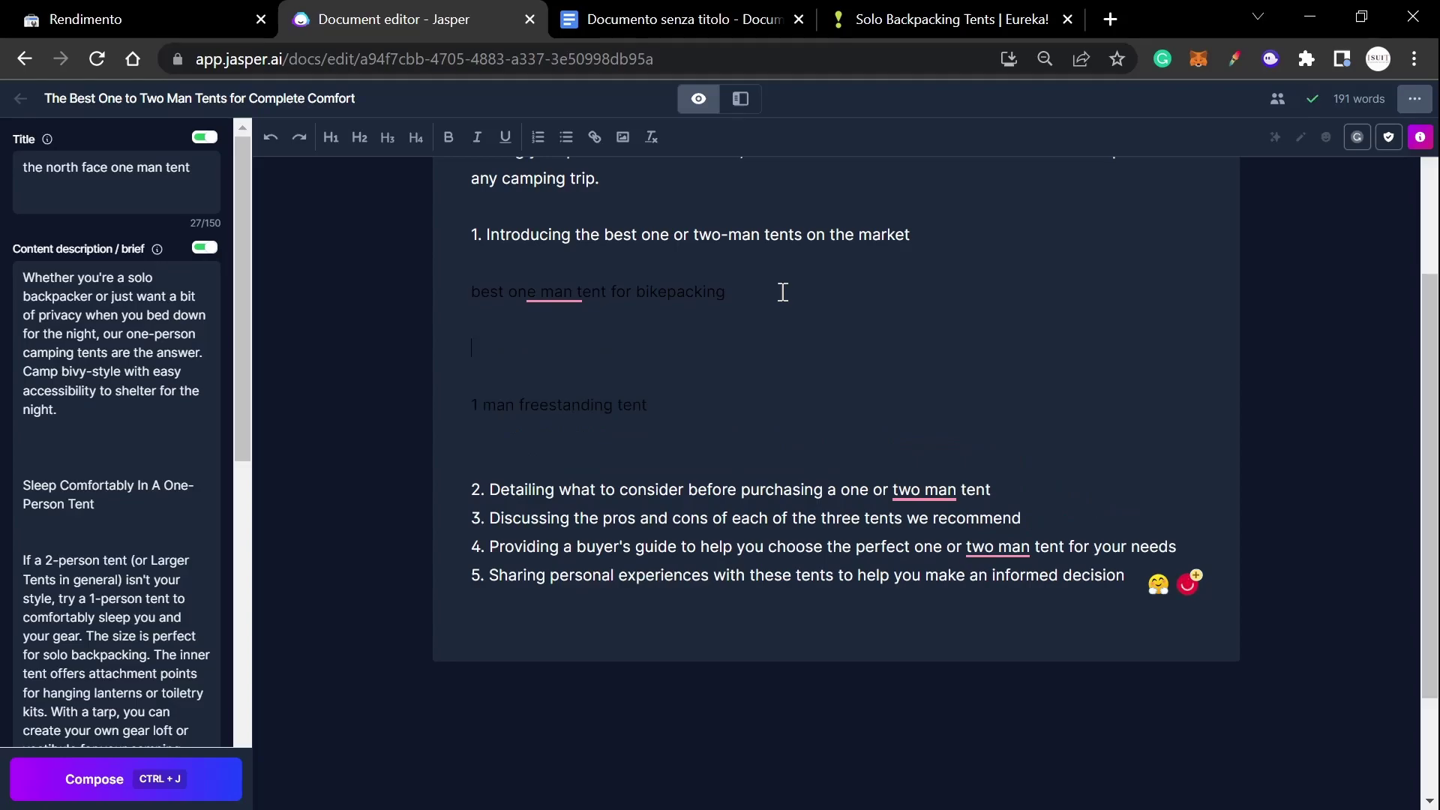
- Glance at the Search Console performance report, then return to the Jasper article
scroll(679, 326, "down", 2)
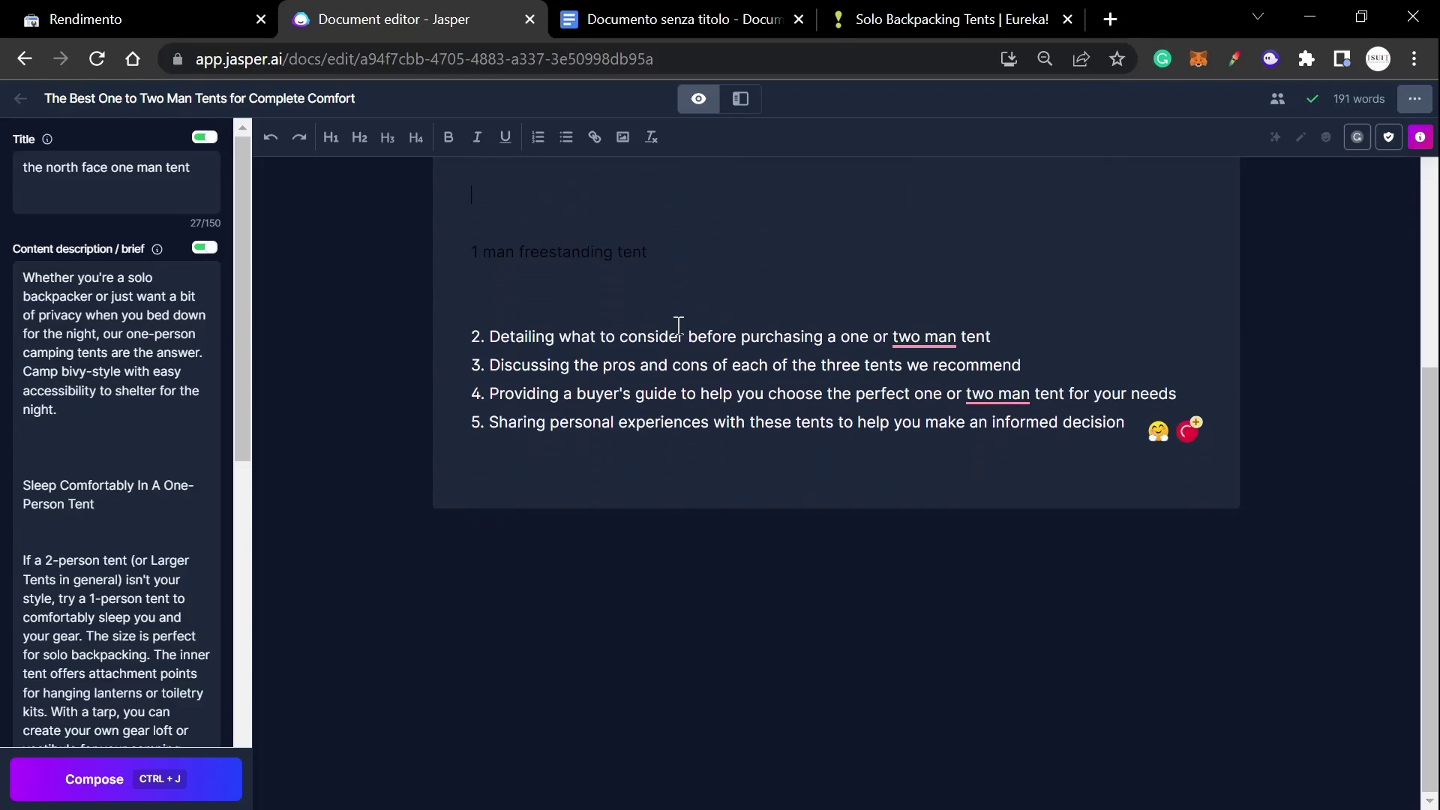
scroll(679, 326, "up", 4)
left_click(143, 19)
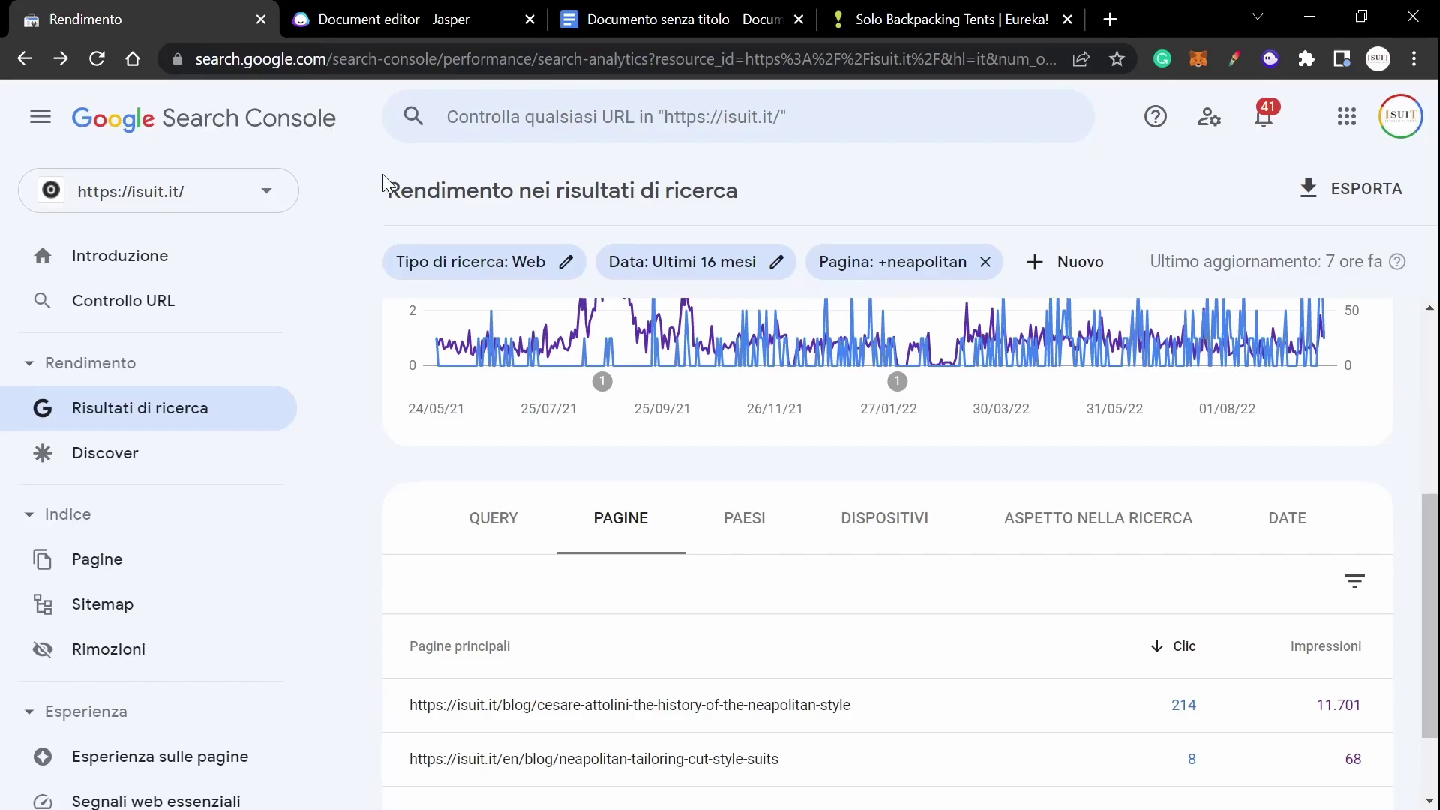
scroll(768, 510, "up", 3)
left_click(384, 19)
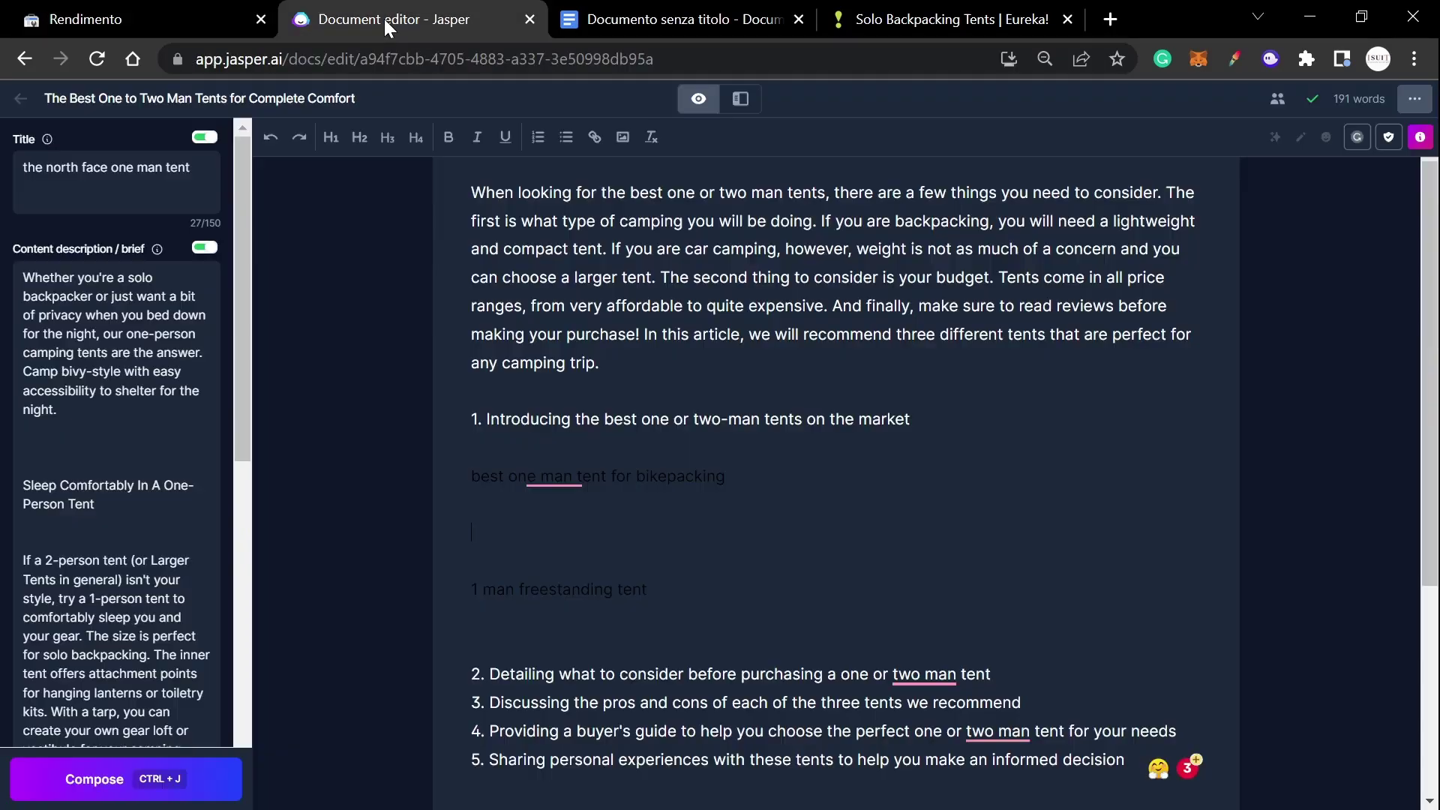
- Open 'What color shoes should I wear with a Navy Suit?' from Jasper's documents, then return to Search Console
left_click(20, 99)
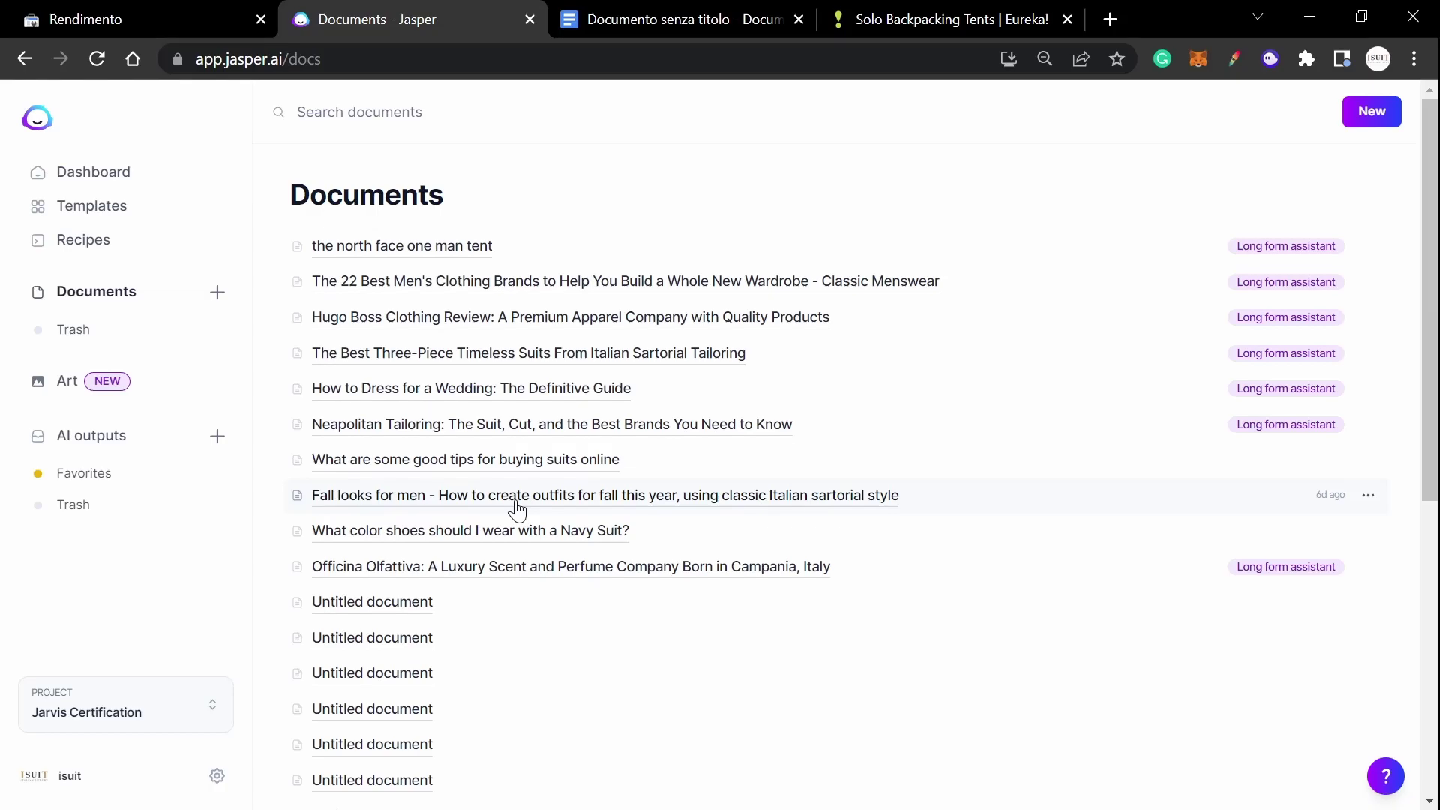
scroll(517, 510, "down", 2)
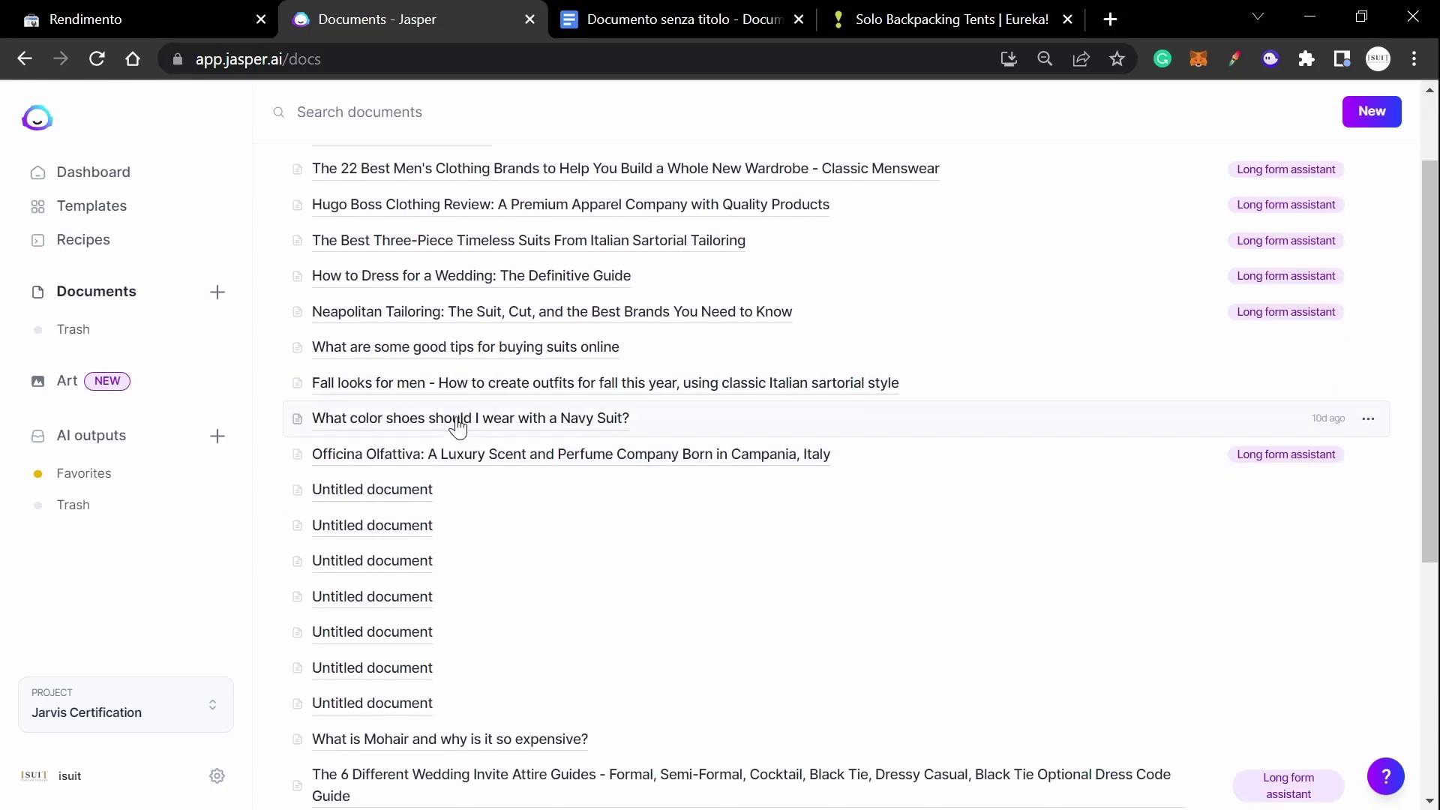
left_click(458, 426)
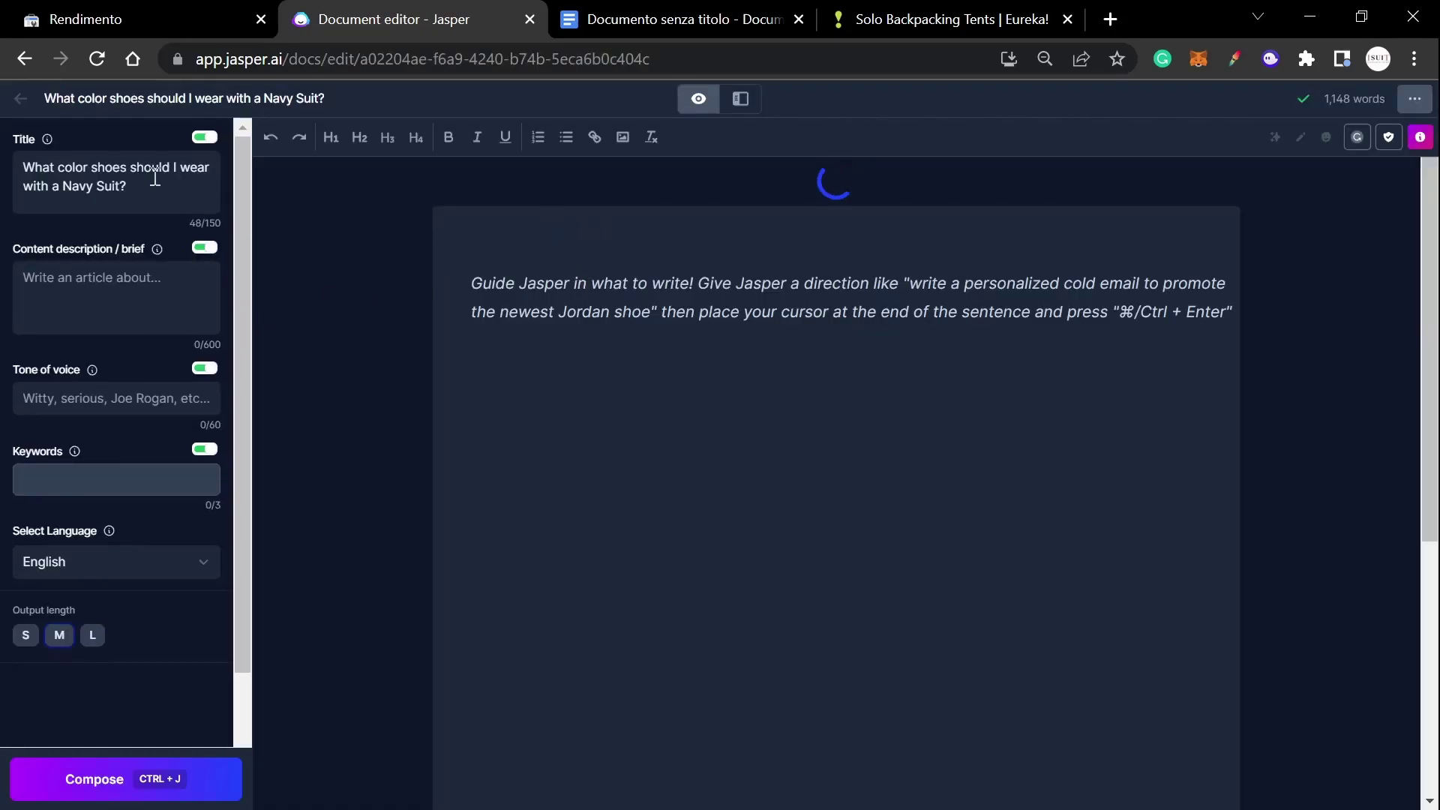
left_click(182, 17)
- Change the page filter from neapolitan to navy-suit and list matching pages with their clicks and impressions
left_click(863, 264)
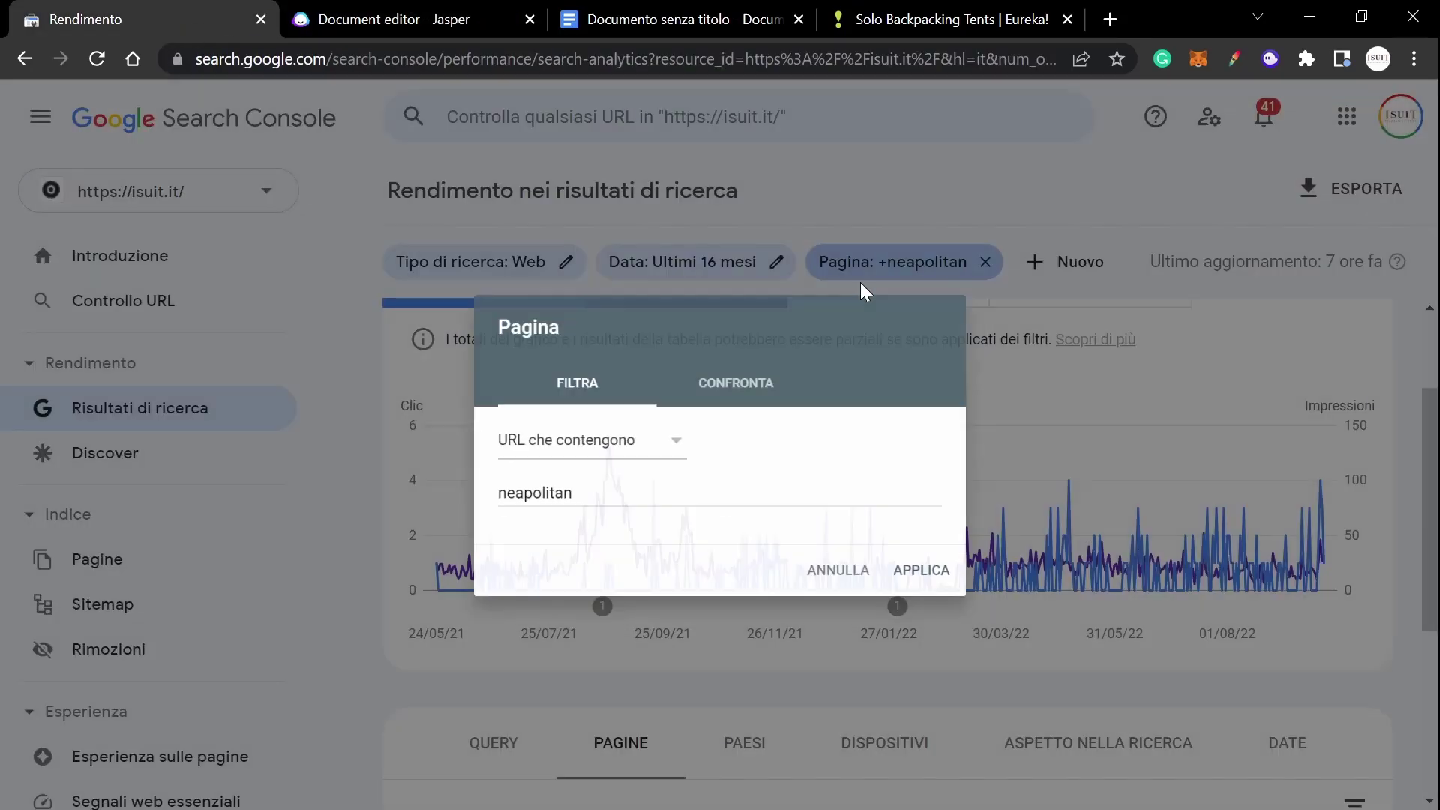
type("navy-sui")
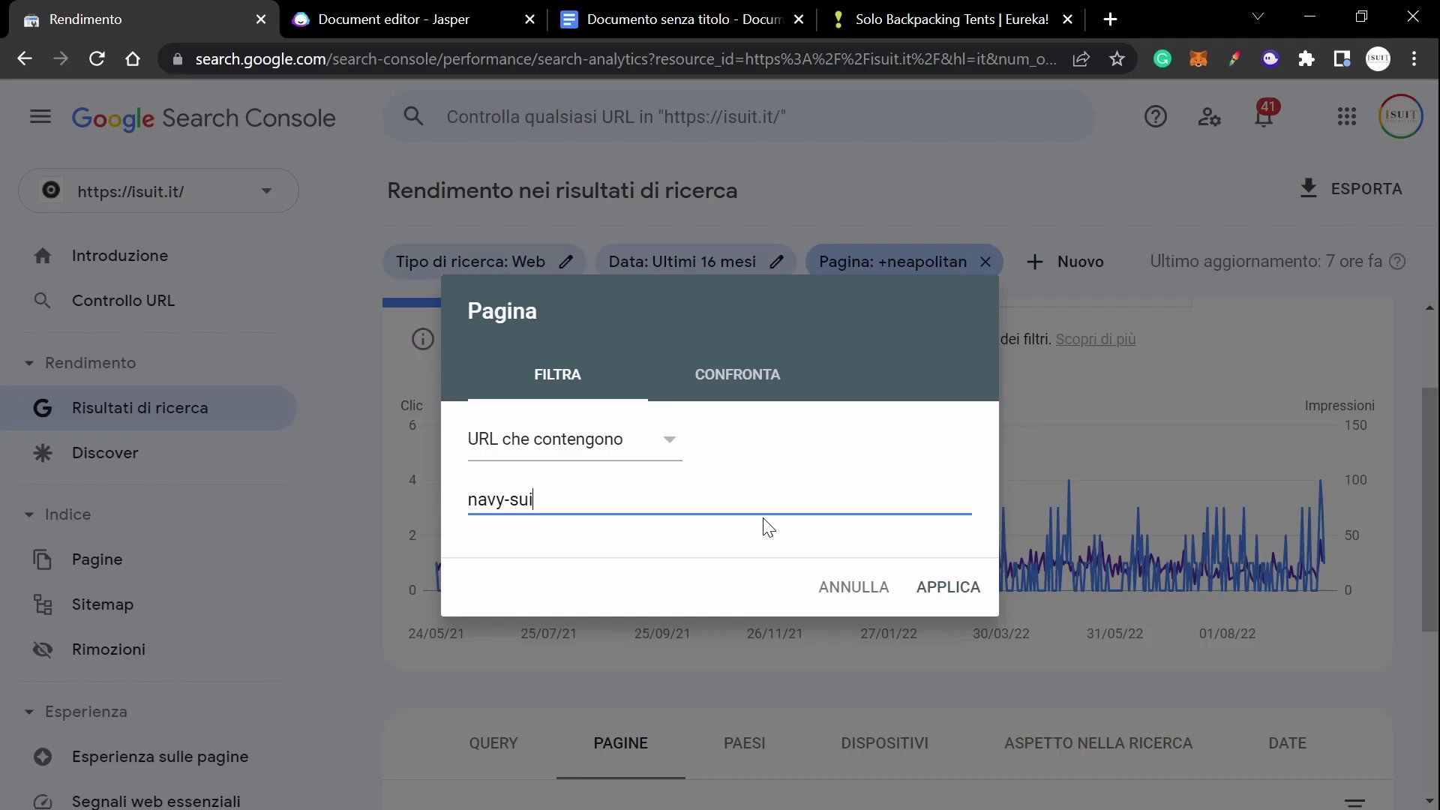
key("Return")
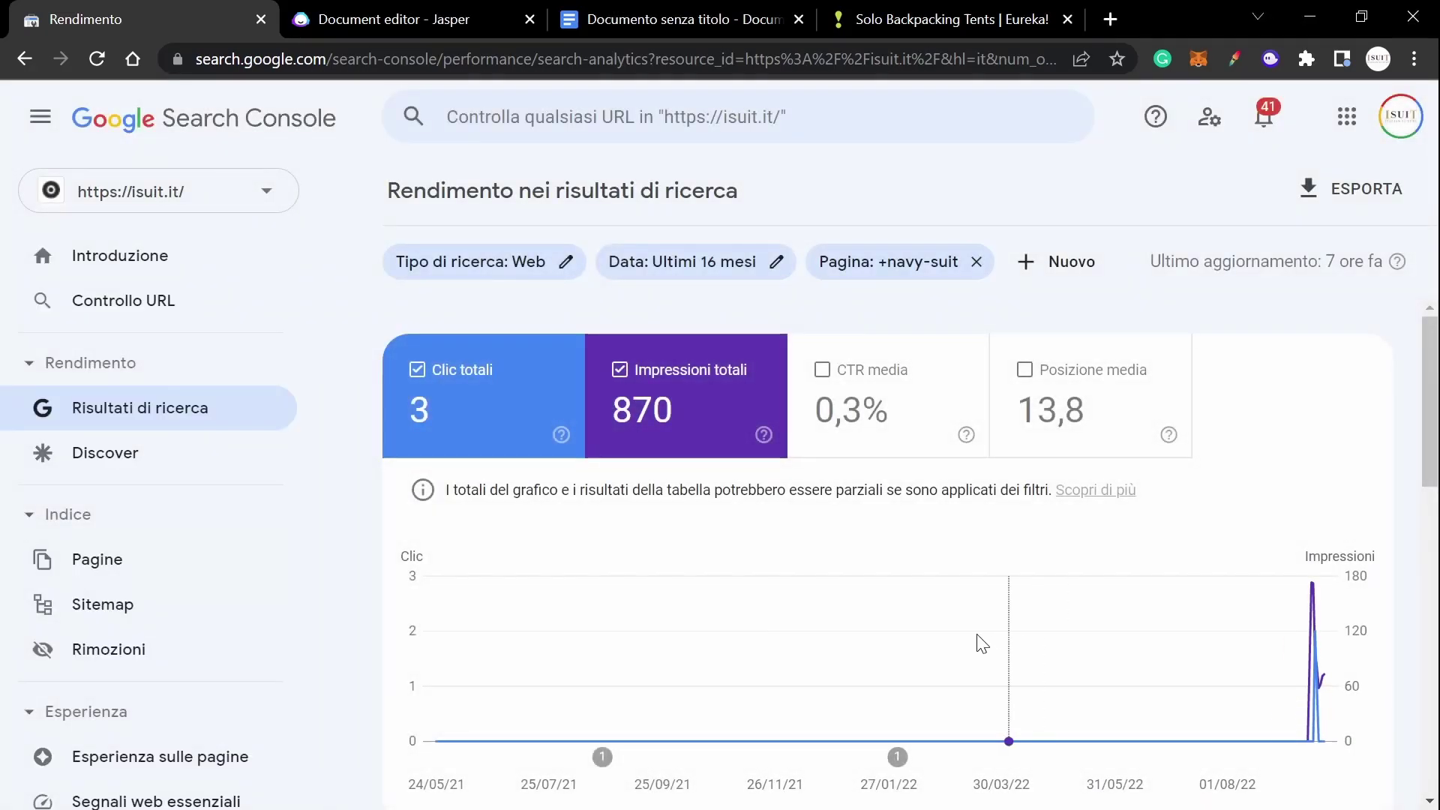
scroll(981, 643, "down", 5)
scroll(645, 510, "down", 2)
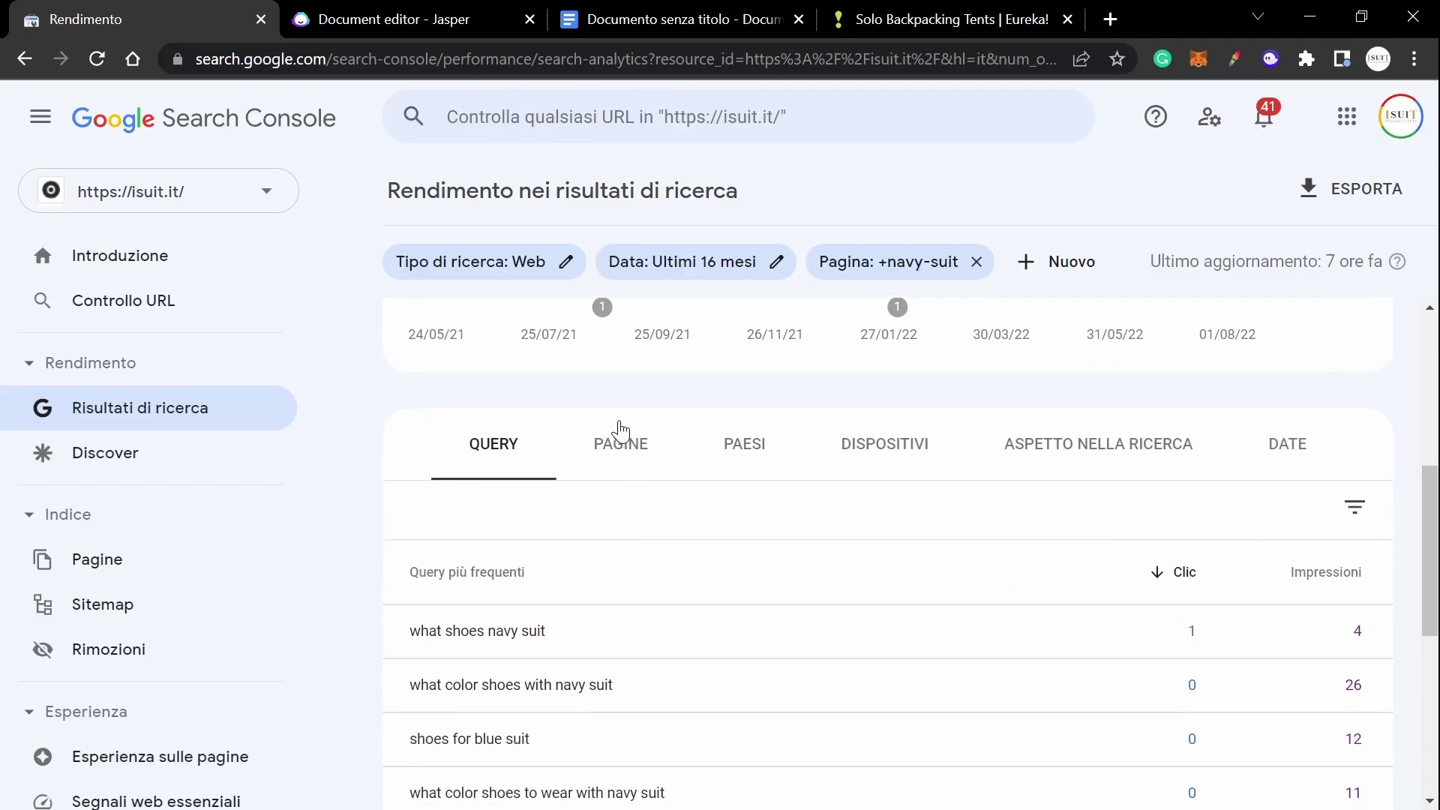
left_click(612, 439)
scroll(1320, 420, "up", 3)
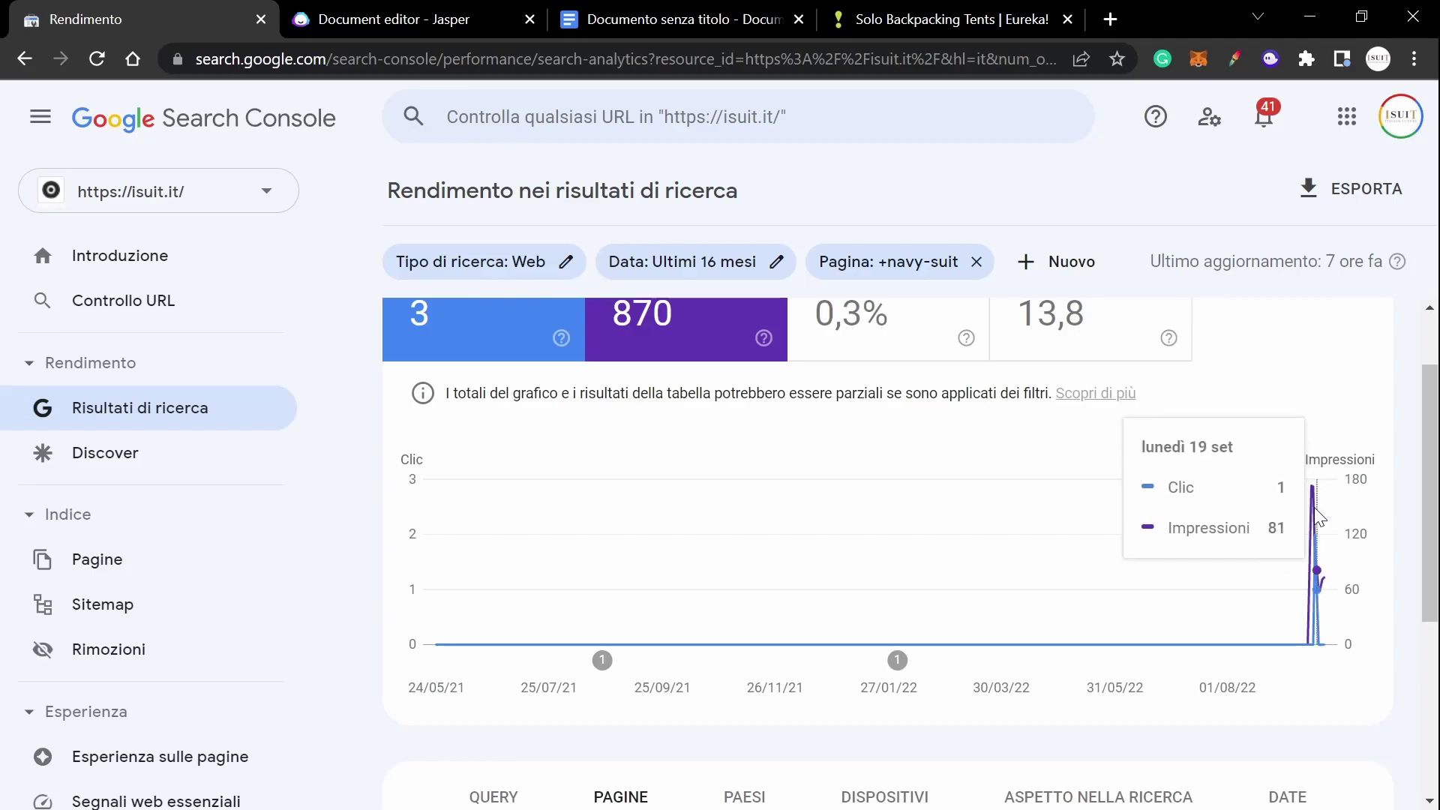
scroll(1313, 512, "down", 5)
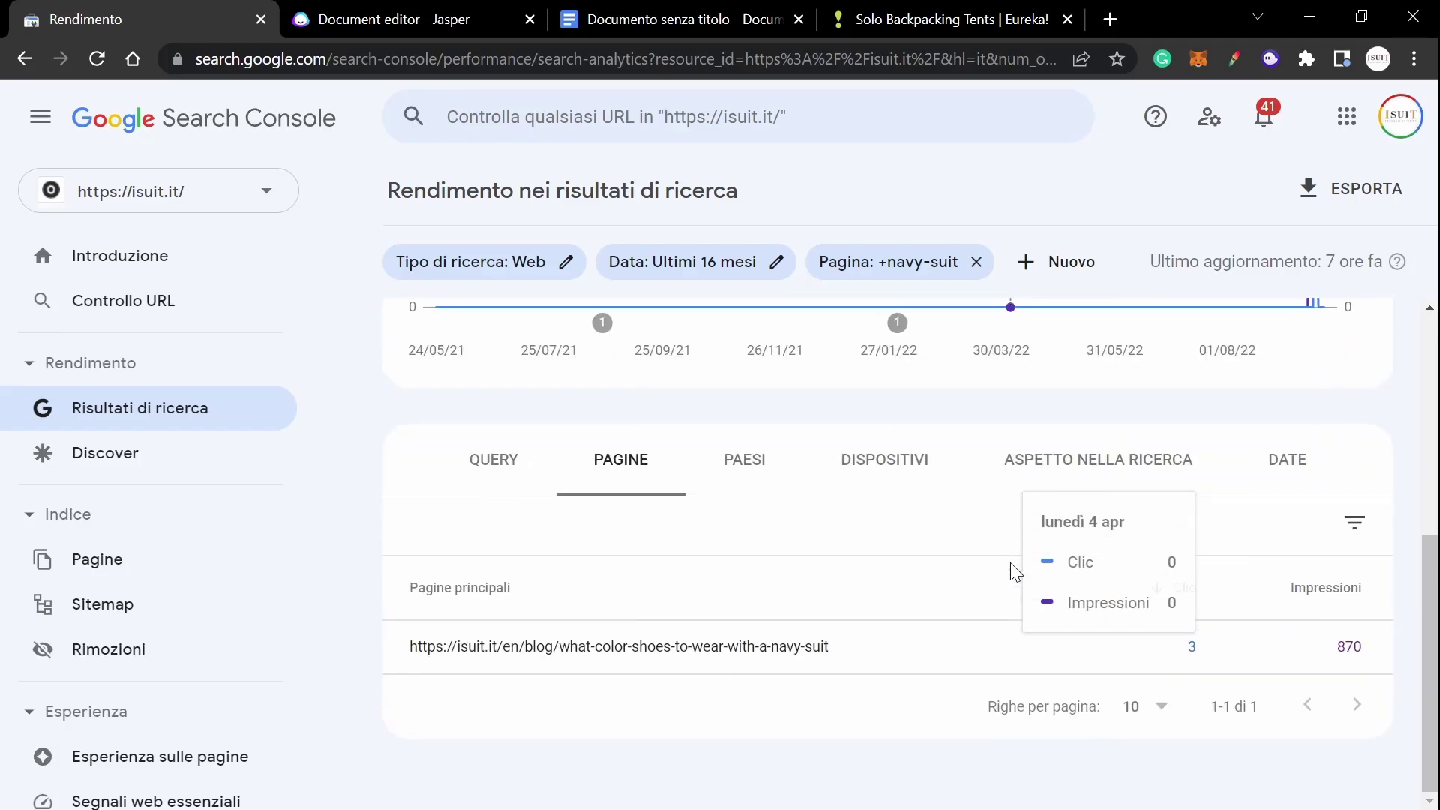
- Scroll through the navy-suit shoe article and check the navy suit link in its introduction
left_click(447, 17)
scroll(679, 450, "down", 10)
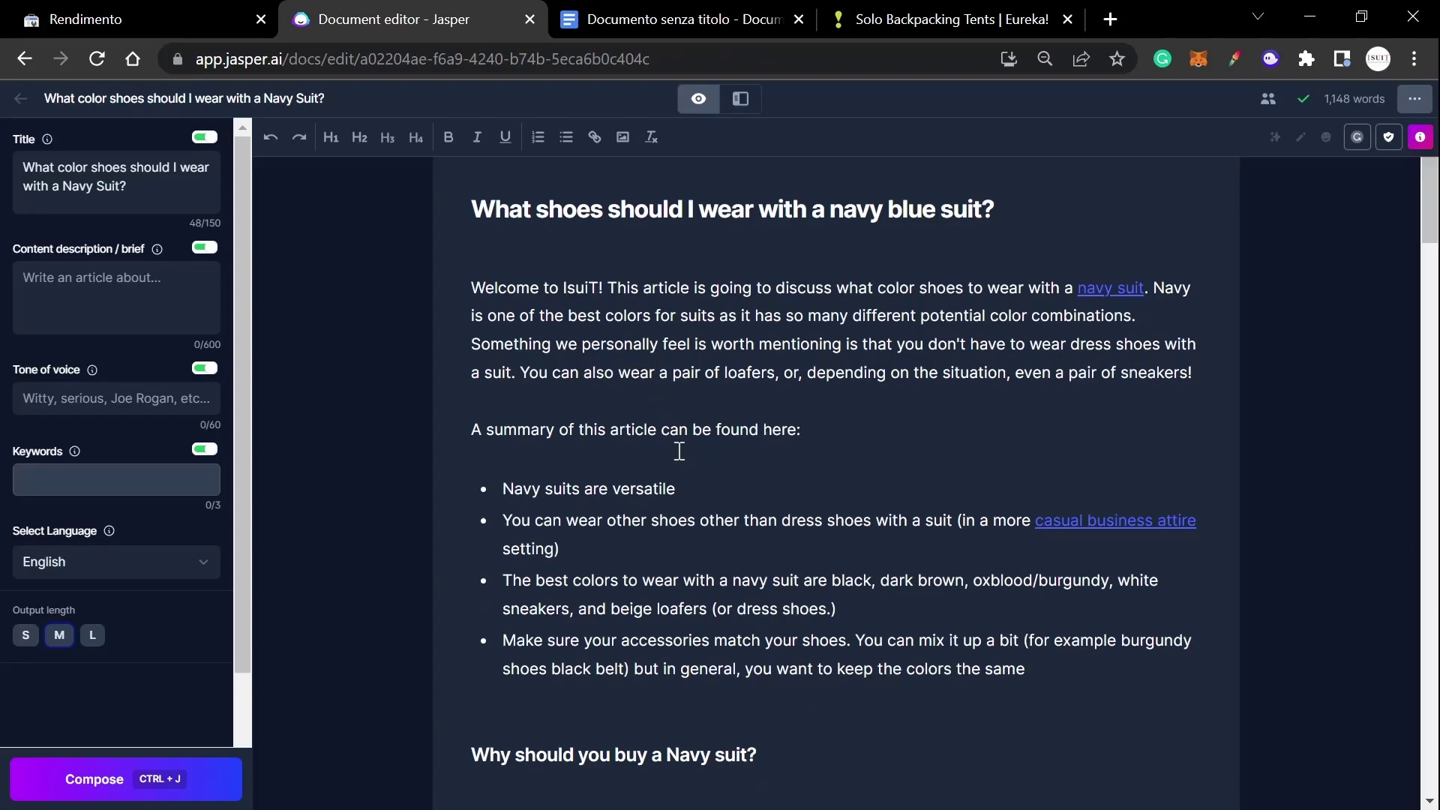
scroll(679, 450, "down", 20)
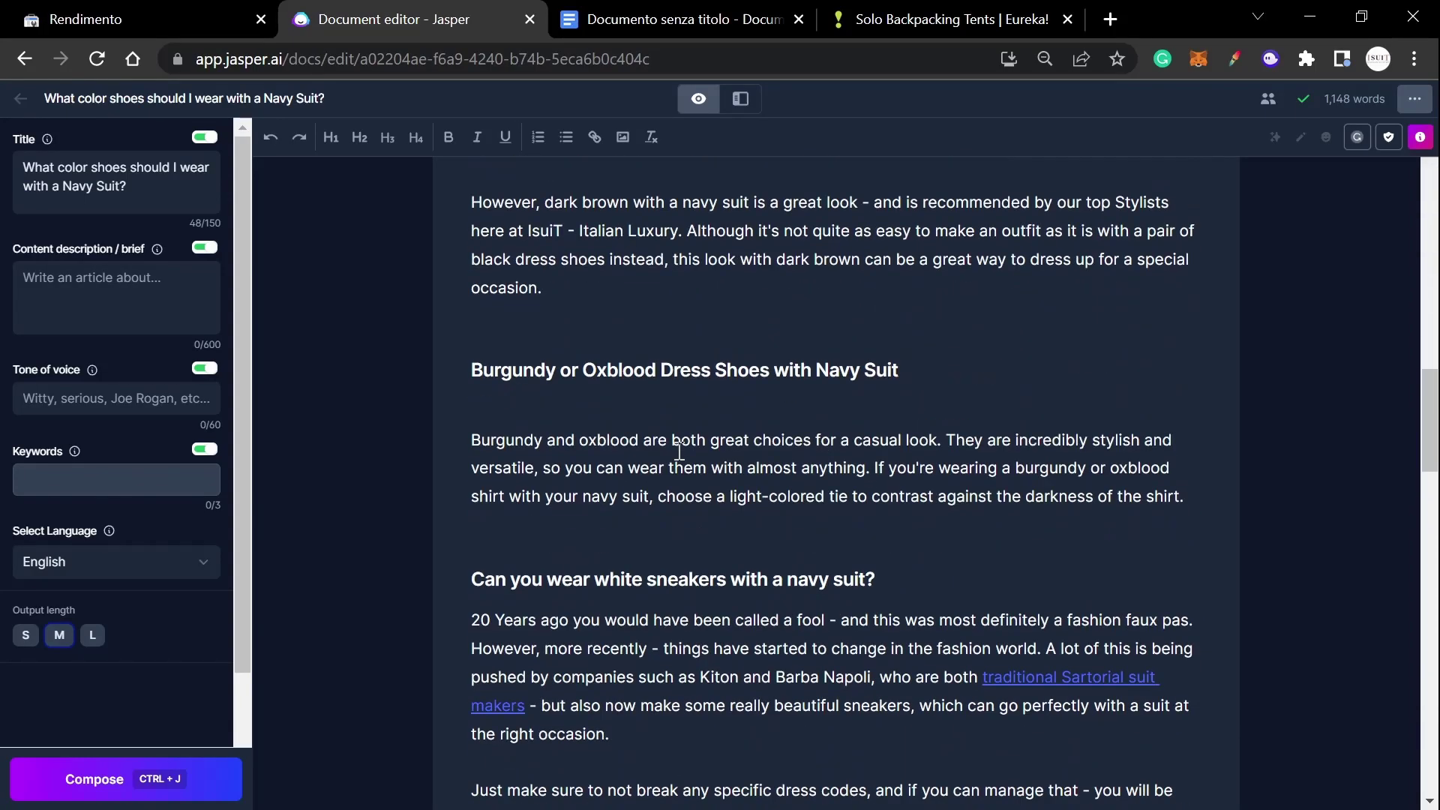
scroll(679, 450, "down", 15)
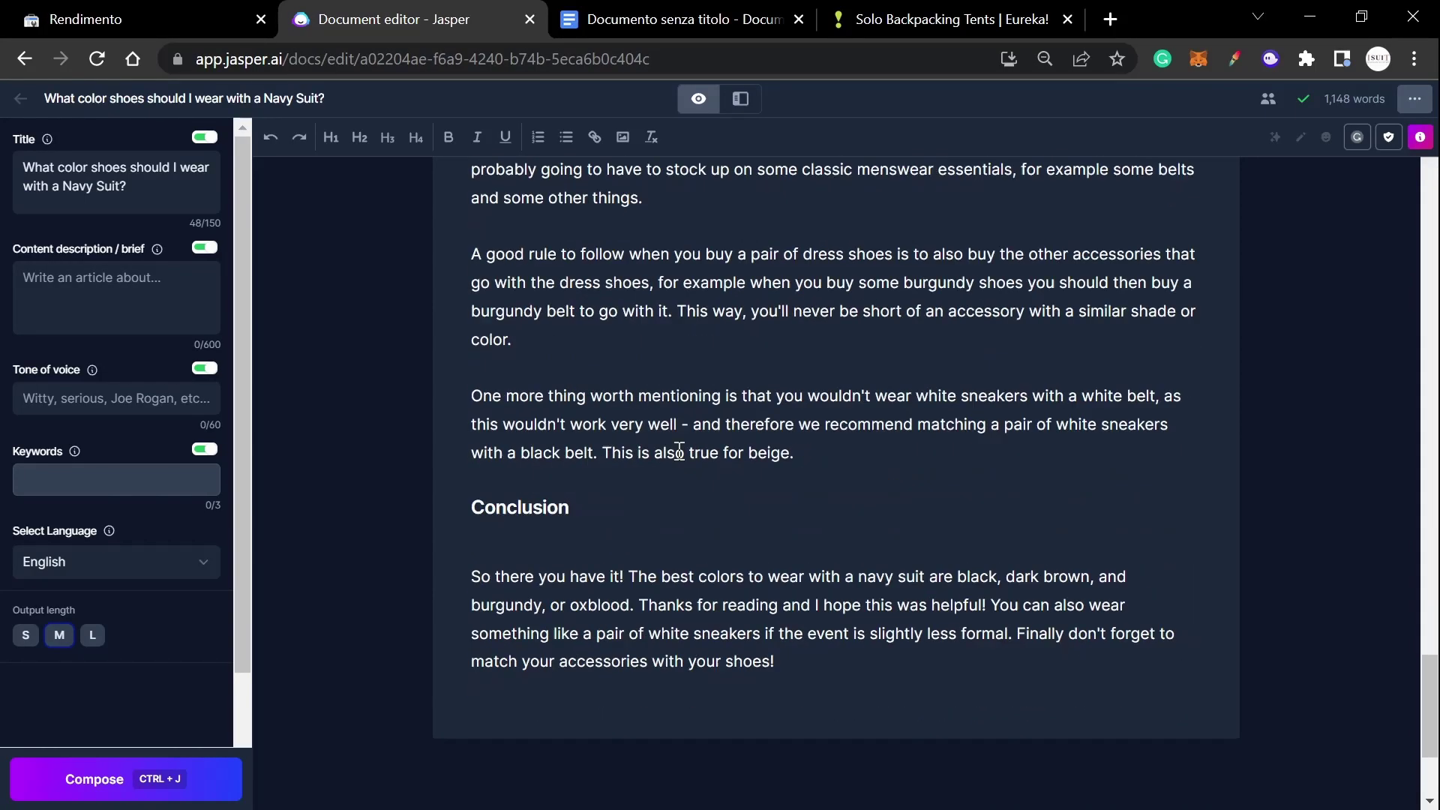
scroll(678, 451, "up", 12)
scroll(679, 452, "up", 20)
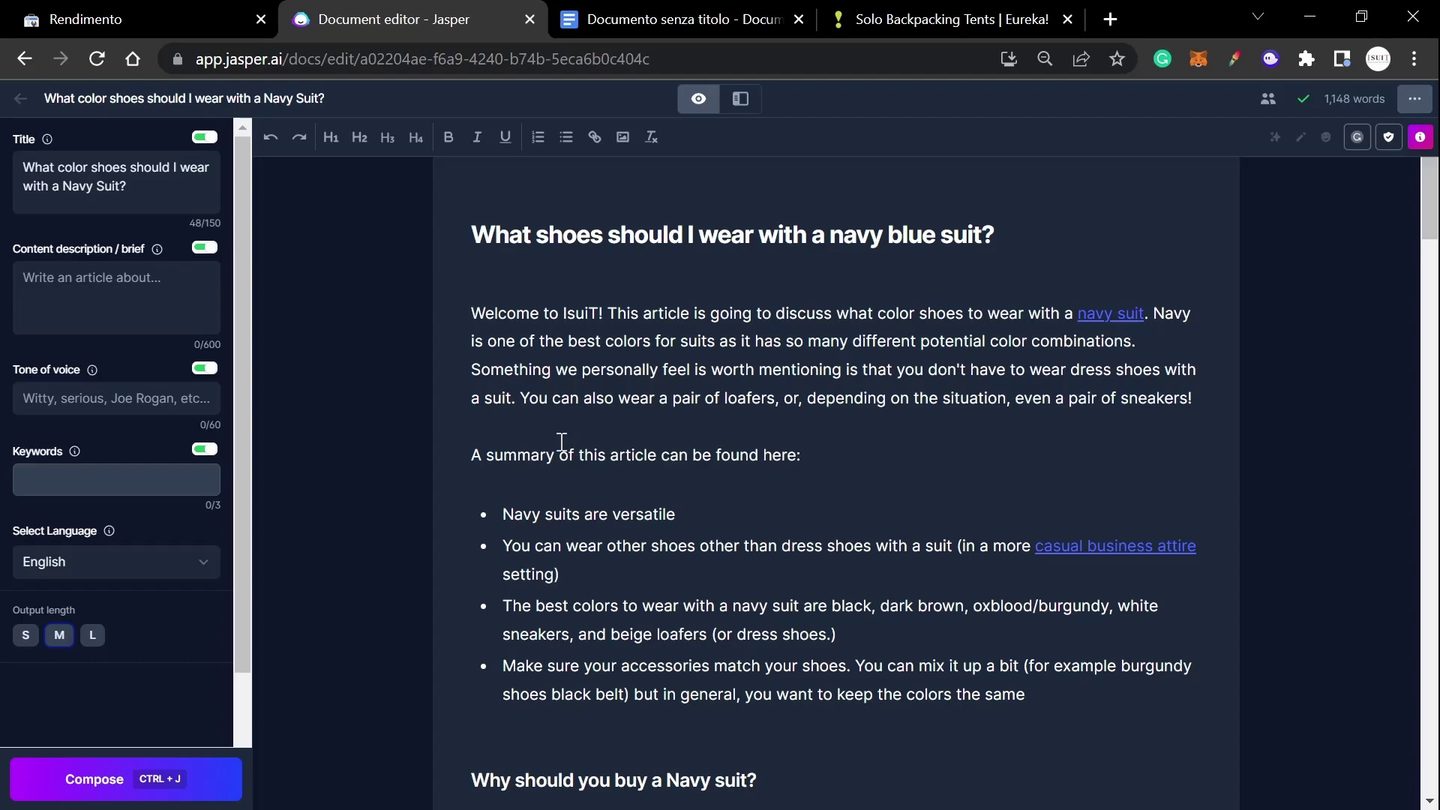
scroll(555, 439, "down", 2)
scroll(551, 432, "up", 2)
left_click(1113, 309)
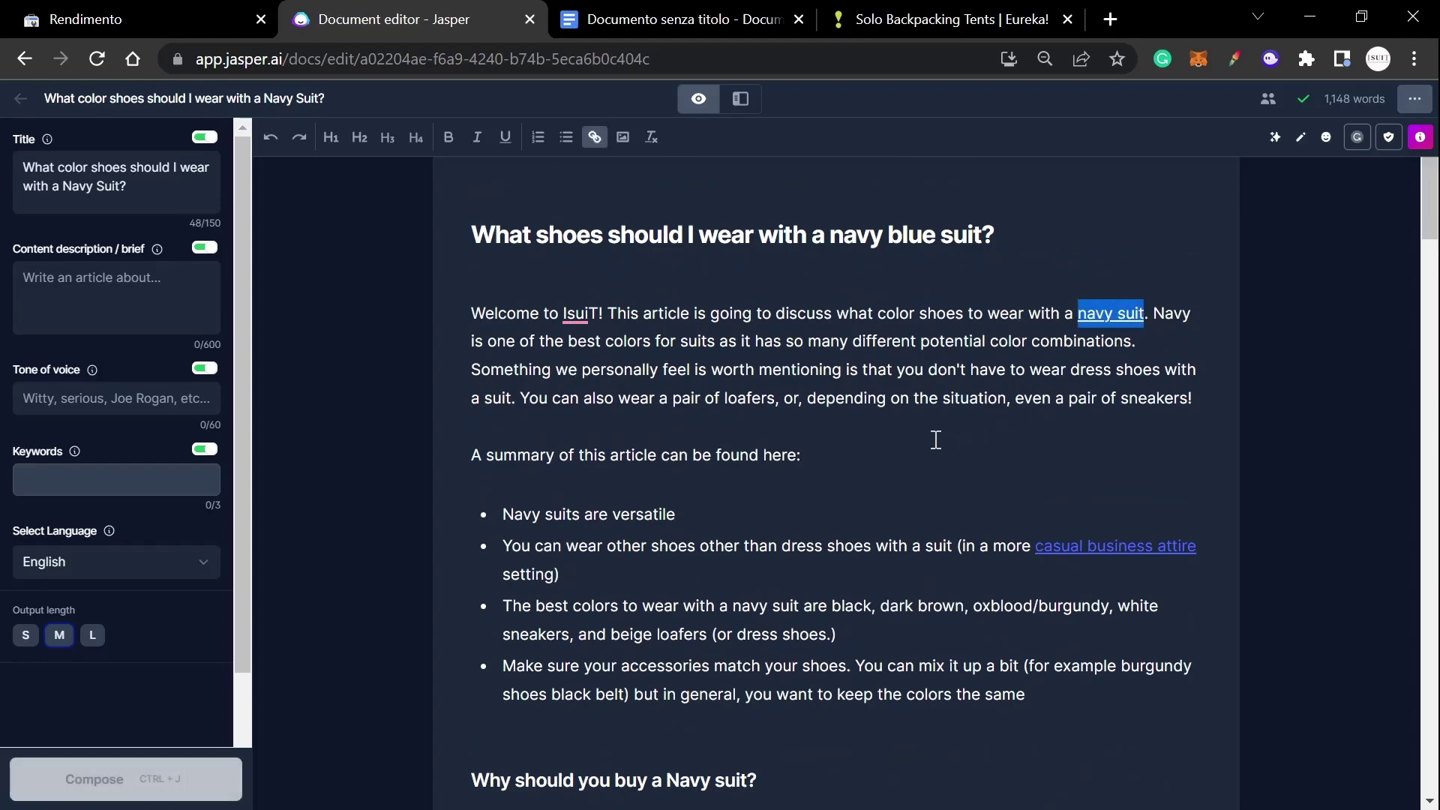
left_click(936, 440)
left_click_drag(817, 460, 444, 456)
scroll(578, 460, "down", 7)
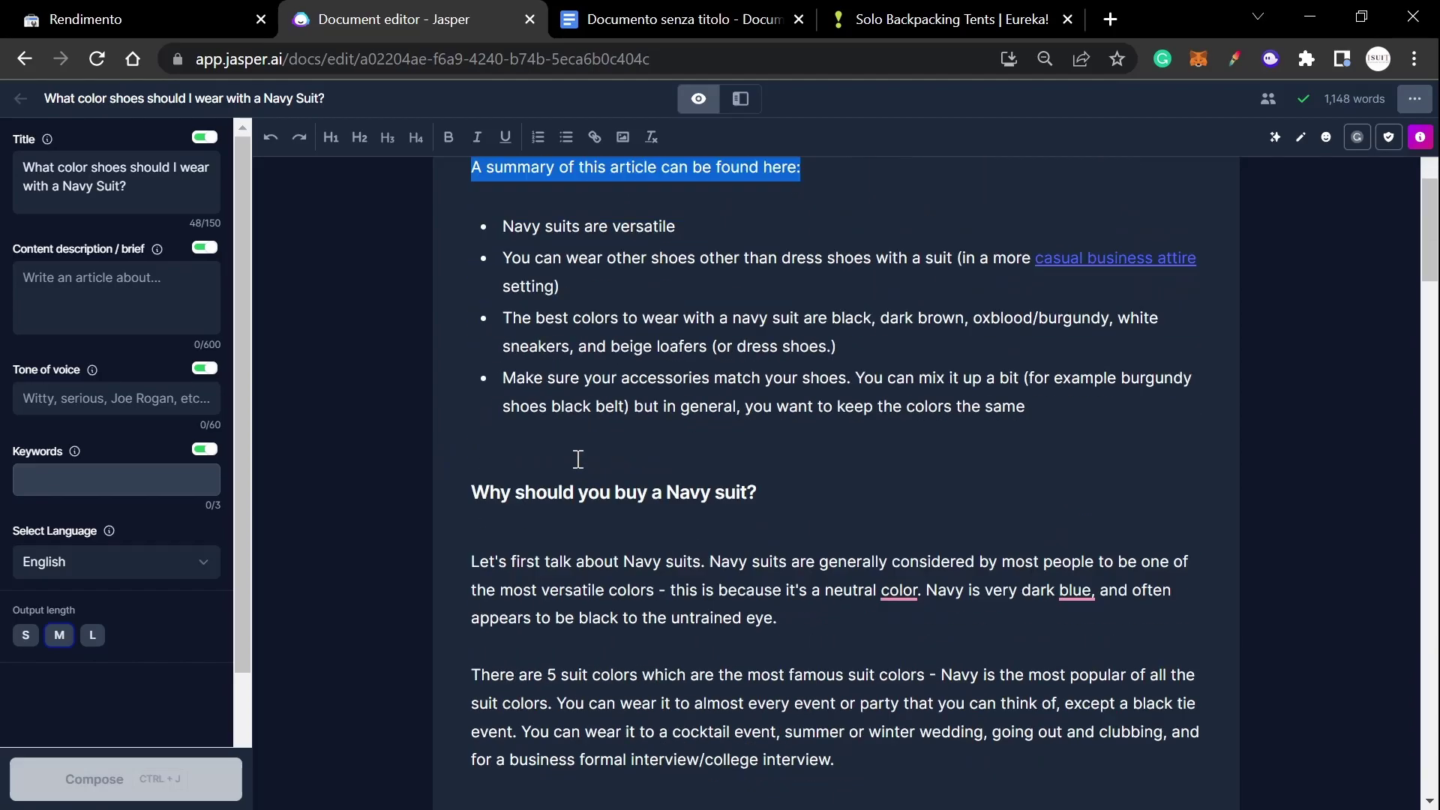
scroll(578, 460, "down", 20)
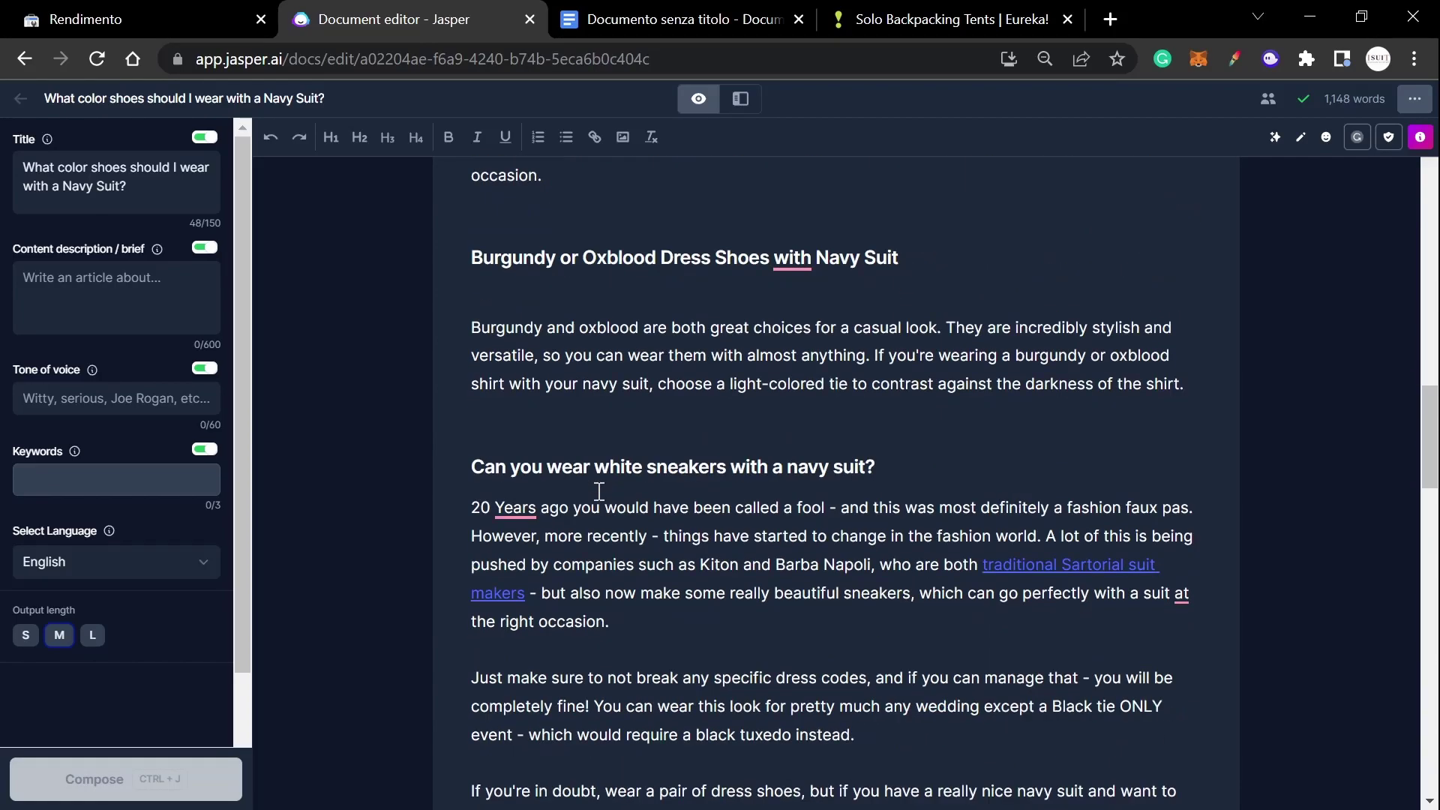
scroll(619, 712, "up", 11)
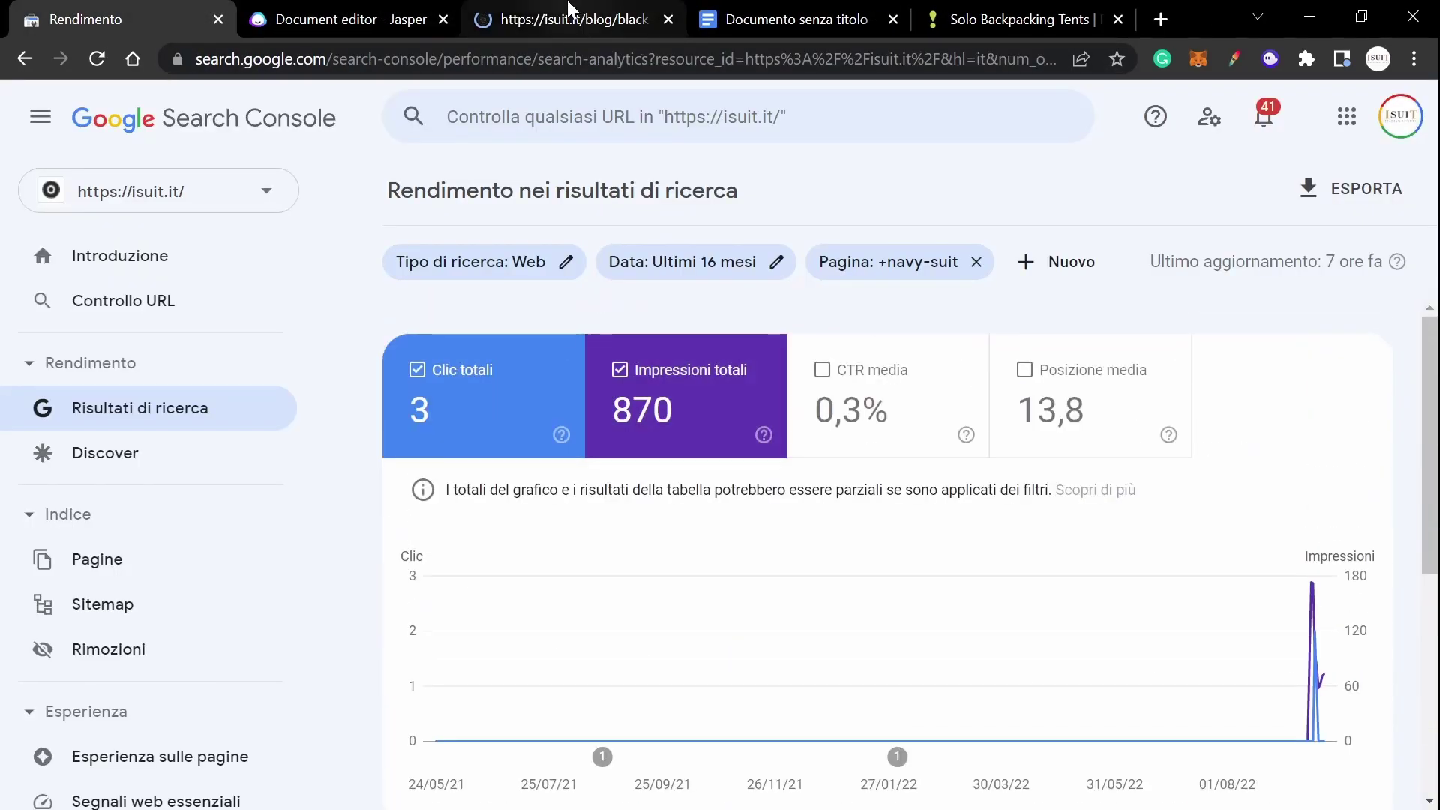
- Copy the black-tie-attire-events-weddings-men-style-guide URL slug and apply it as the Search Console page filter
left_click(572, 19)
left_click_drag(629, 59, 291, 60)
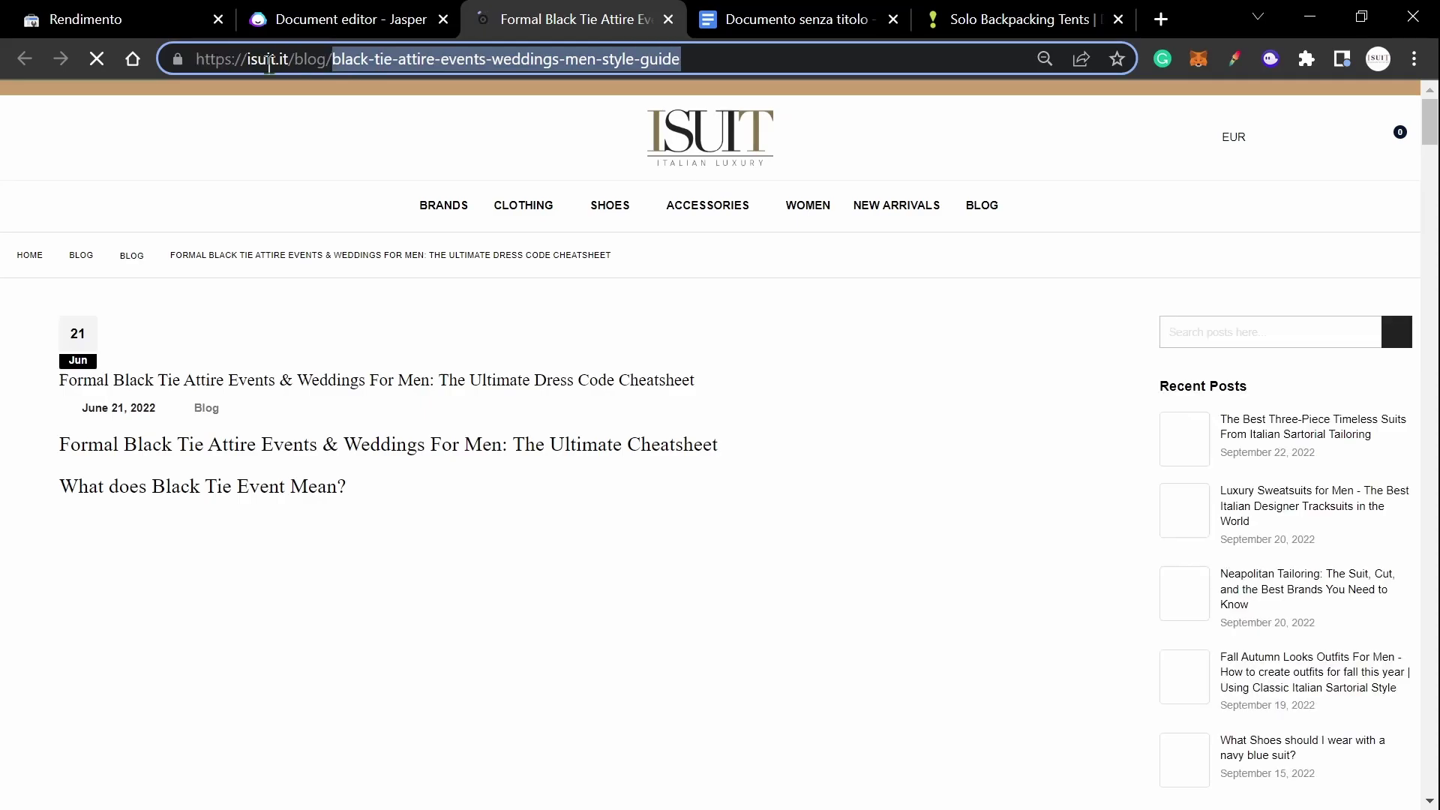
left_click(84, 18)
left_click(889, 261)
key("ctrl+a")
type("black-tie-attire-events-weddings-men-style-guide")
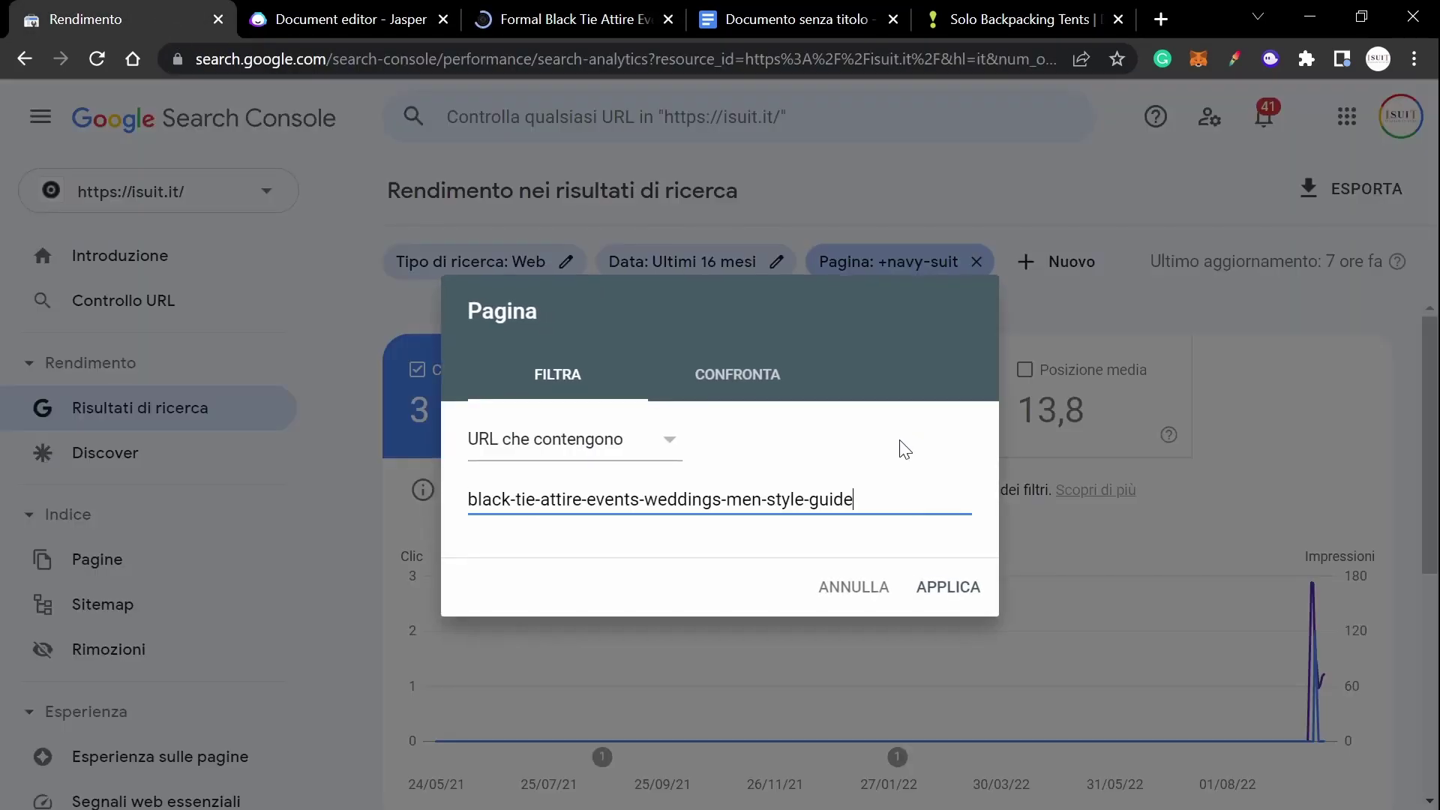
key("Return")
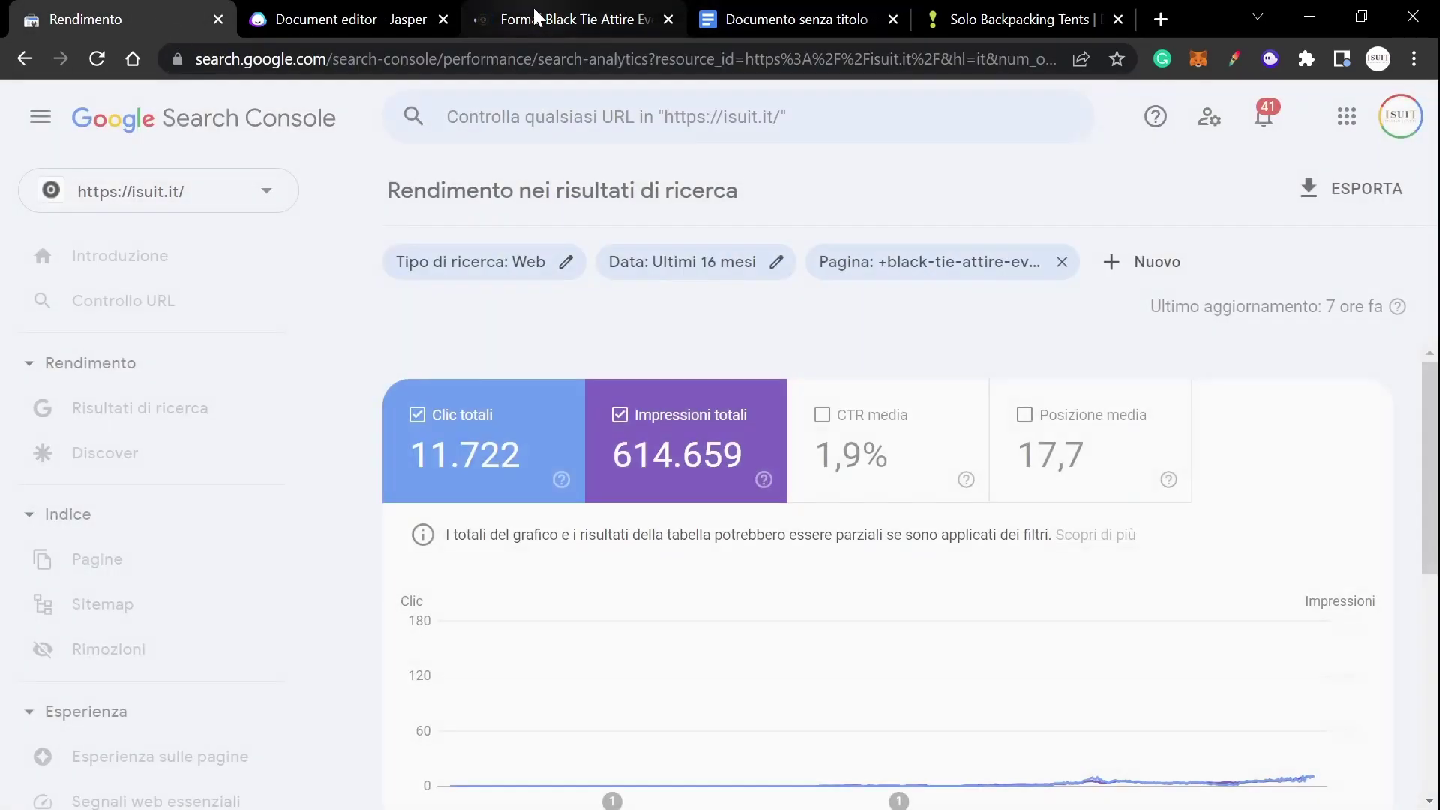
- List that page's search queries sorted by impressions, then return to the Jasper article
scroll(1287, 538, "down", 2)
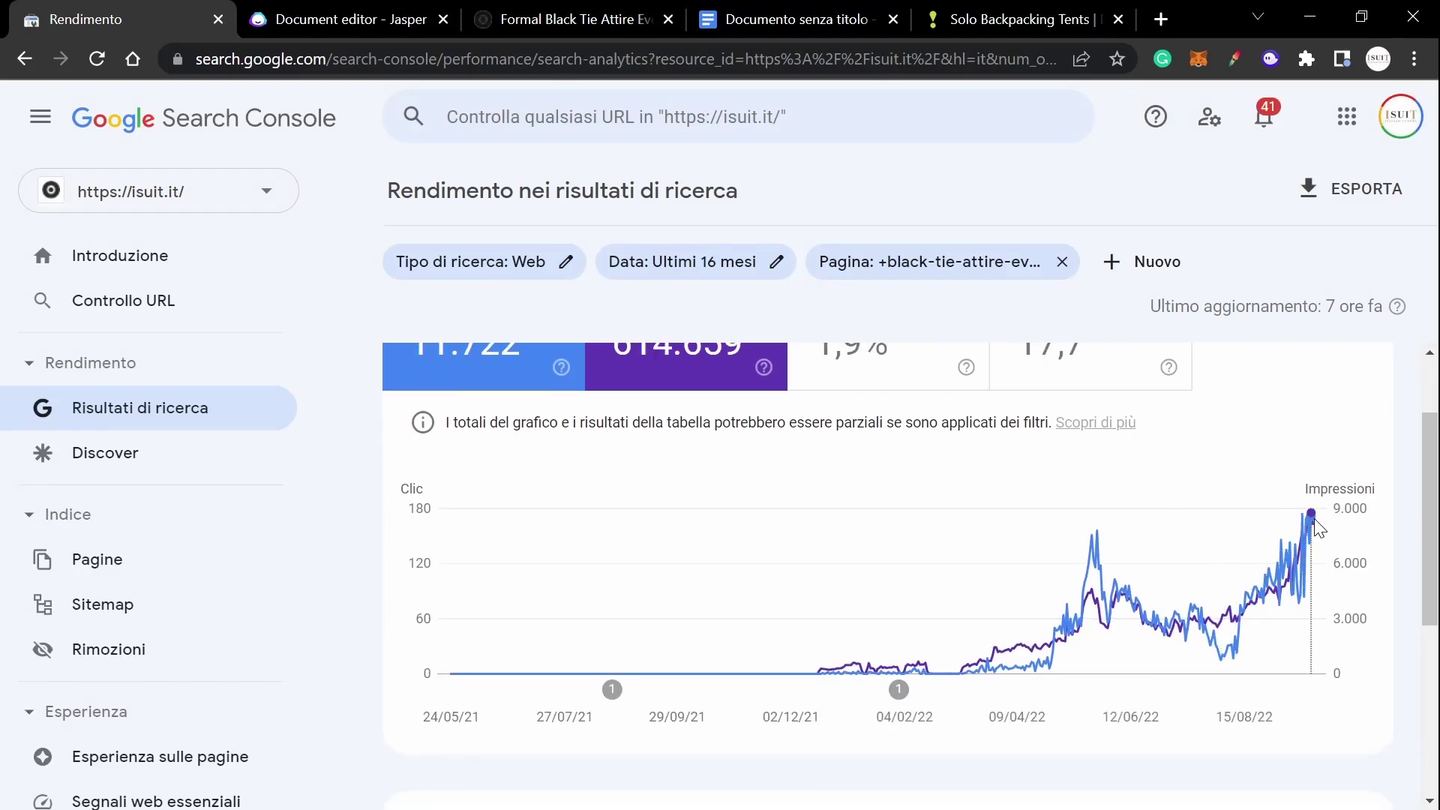
mouse_move(1314, 521)
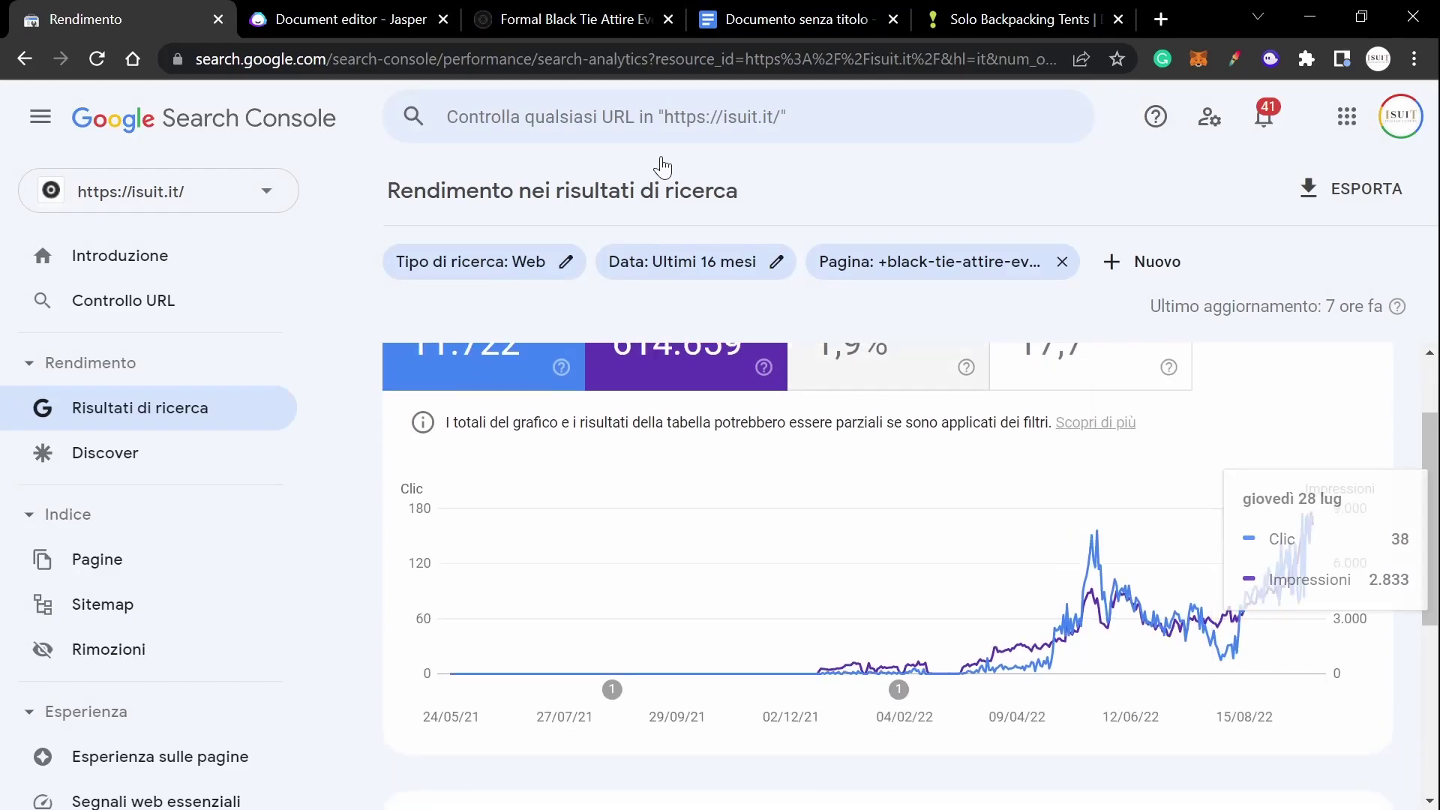
scroll(861, 540, "down", 5)
left_click(495, 459)
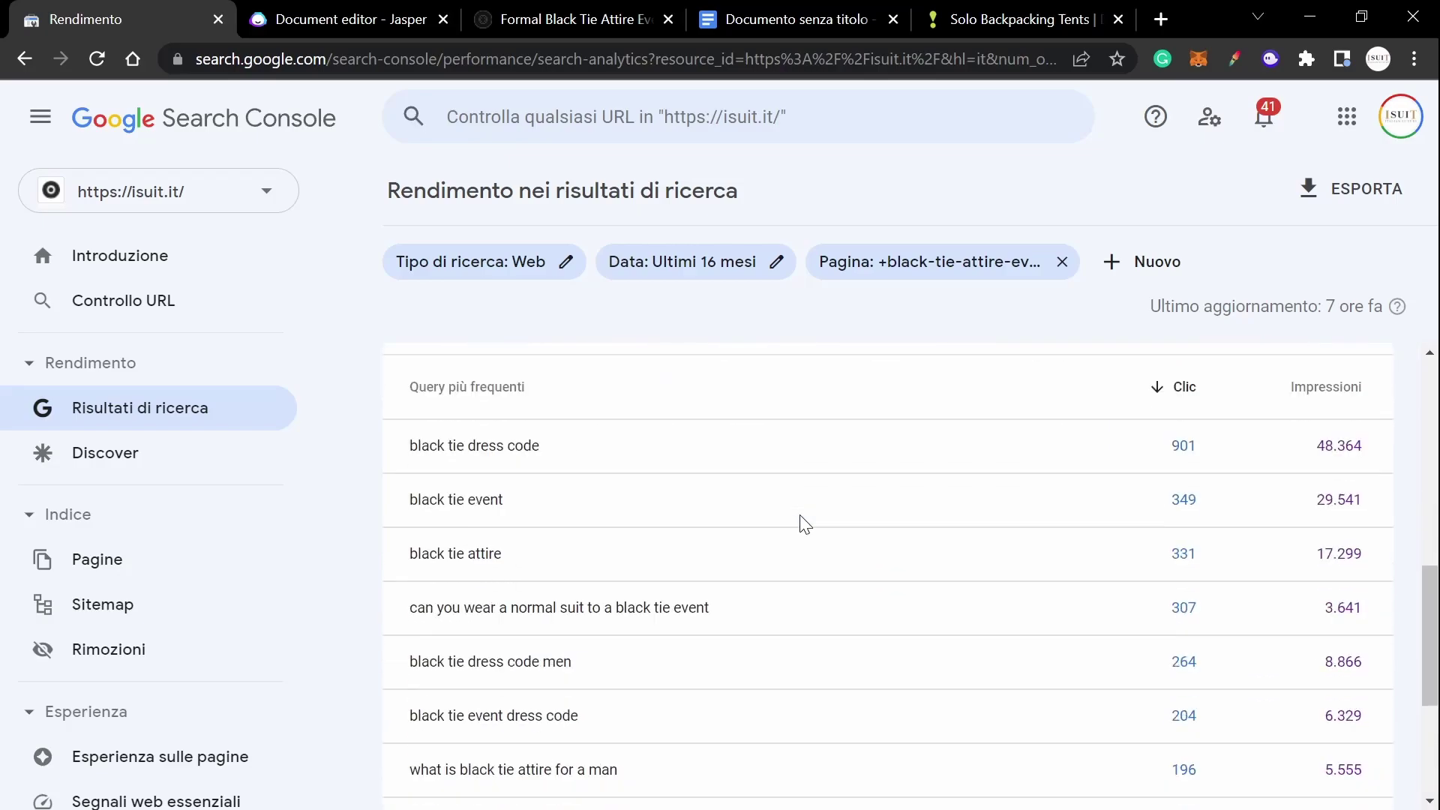
scroll(801, 523, "up", 1)
left_click(1309, 476)
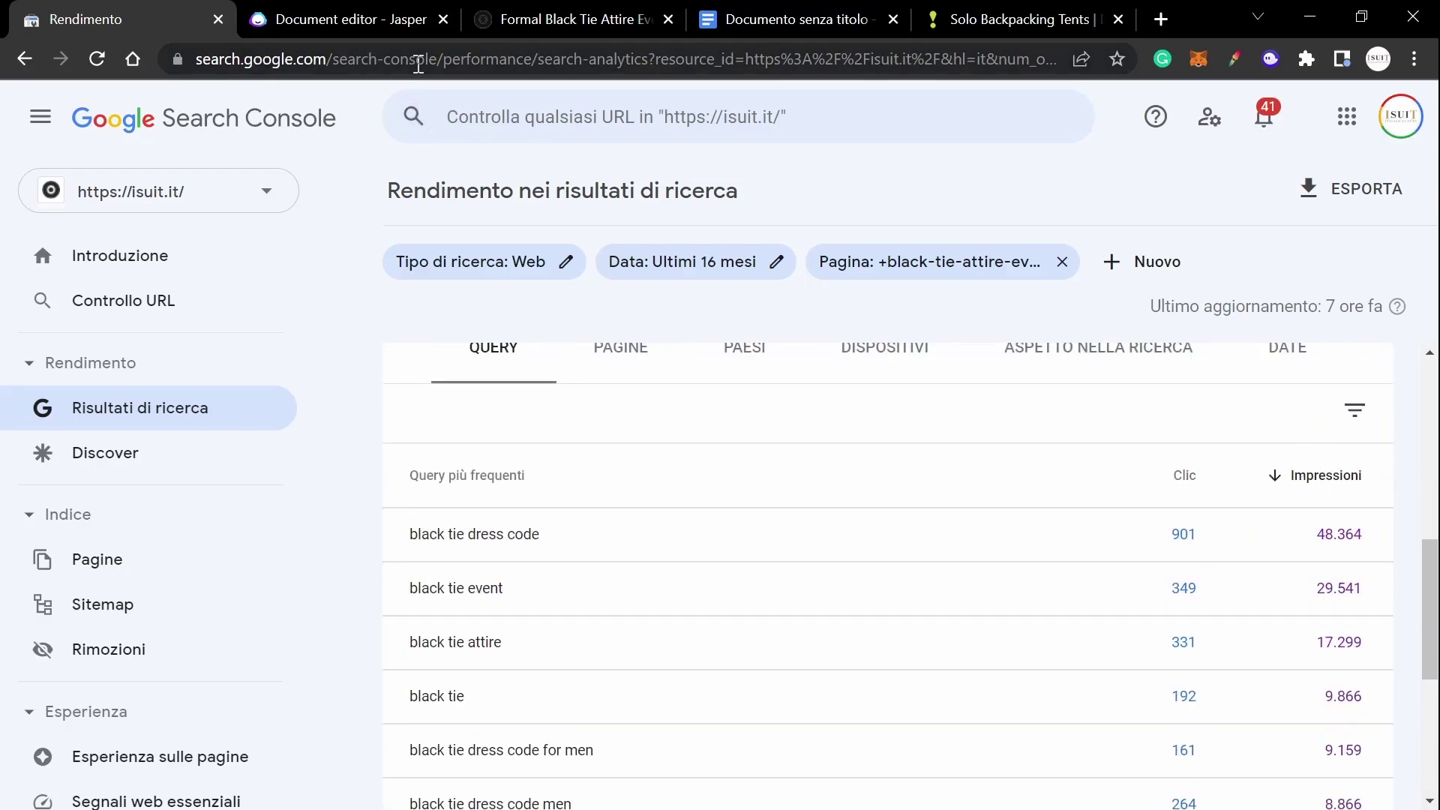
left_click(357, 18)
scroll(926, 268, "up", 1)
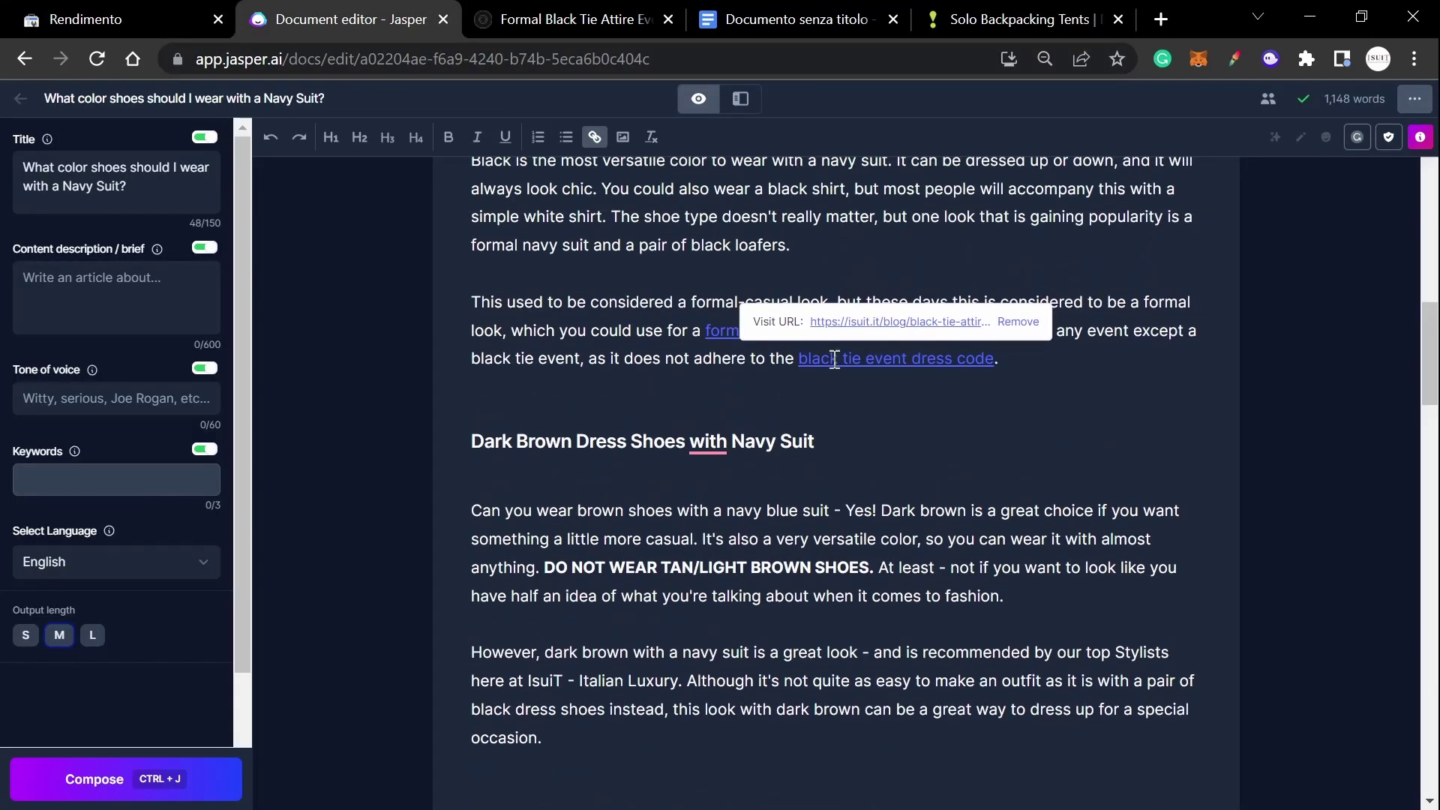
left_click(147, 17)
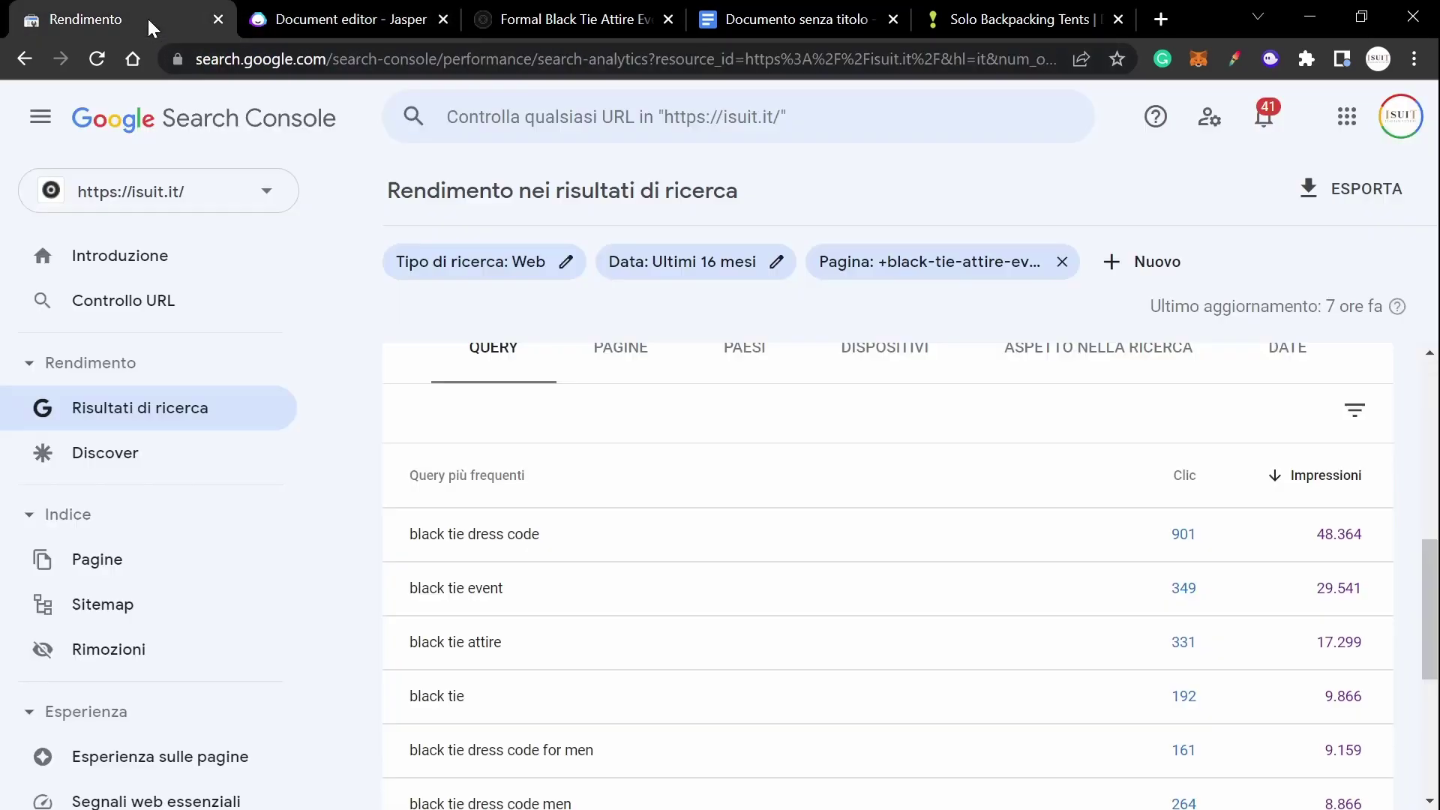
left_click_drag(385, 549, 553, 553)
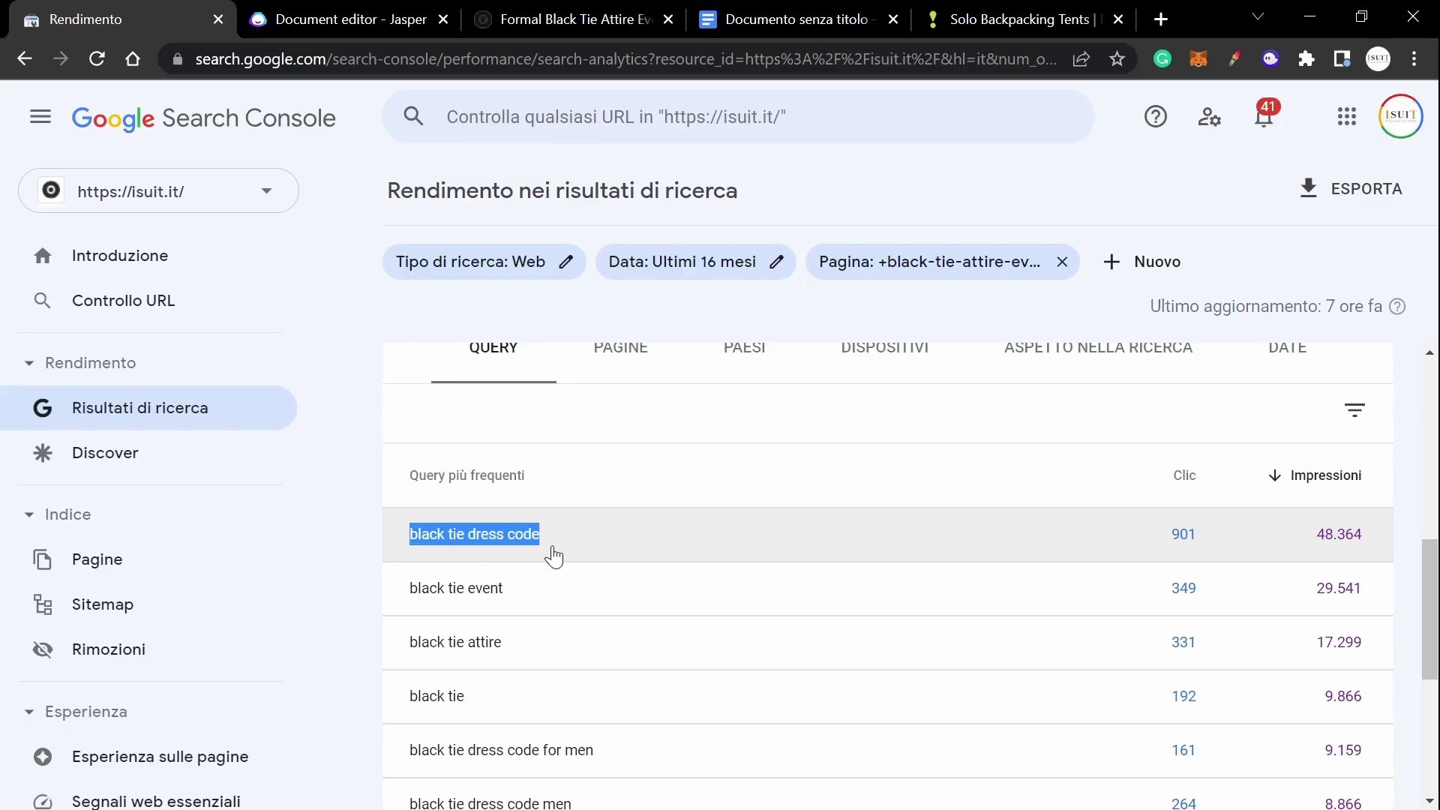
left_click(576, 449)
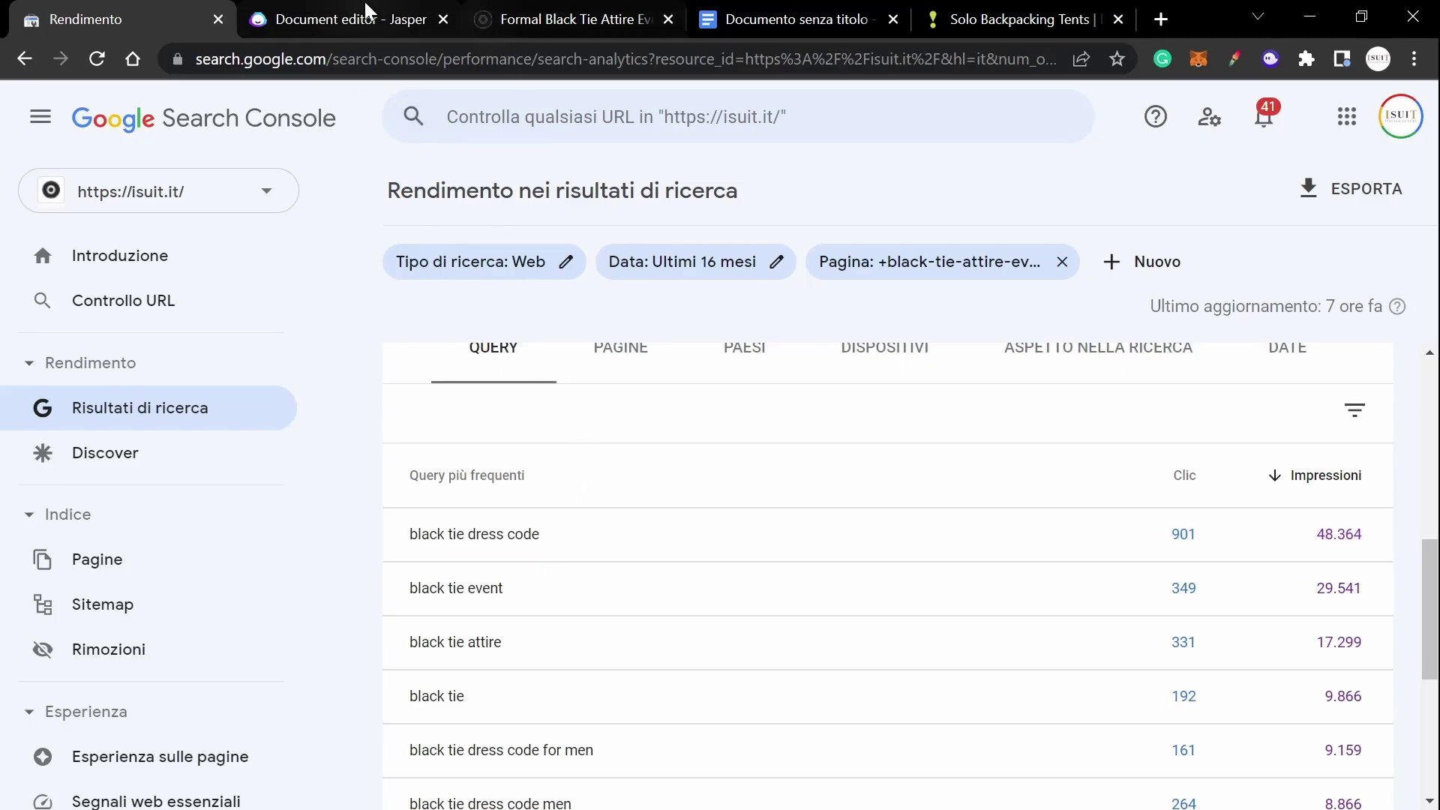
left_click(323, 19)
scroll(668, 441, "down", 5)
scroll(667, 441, "down", 5)
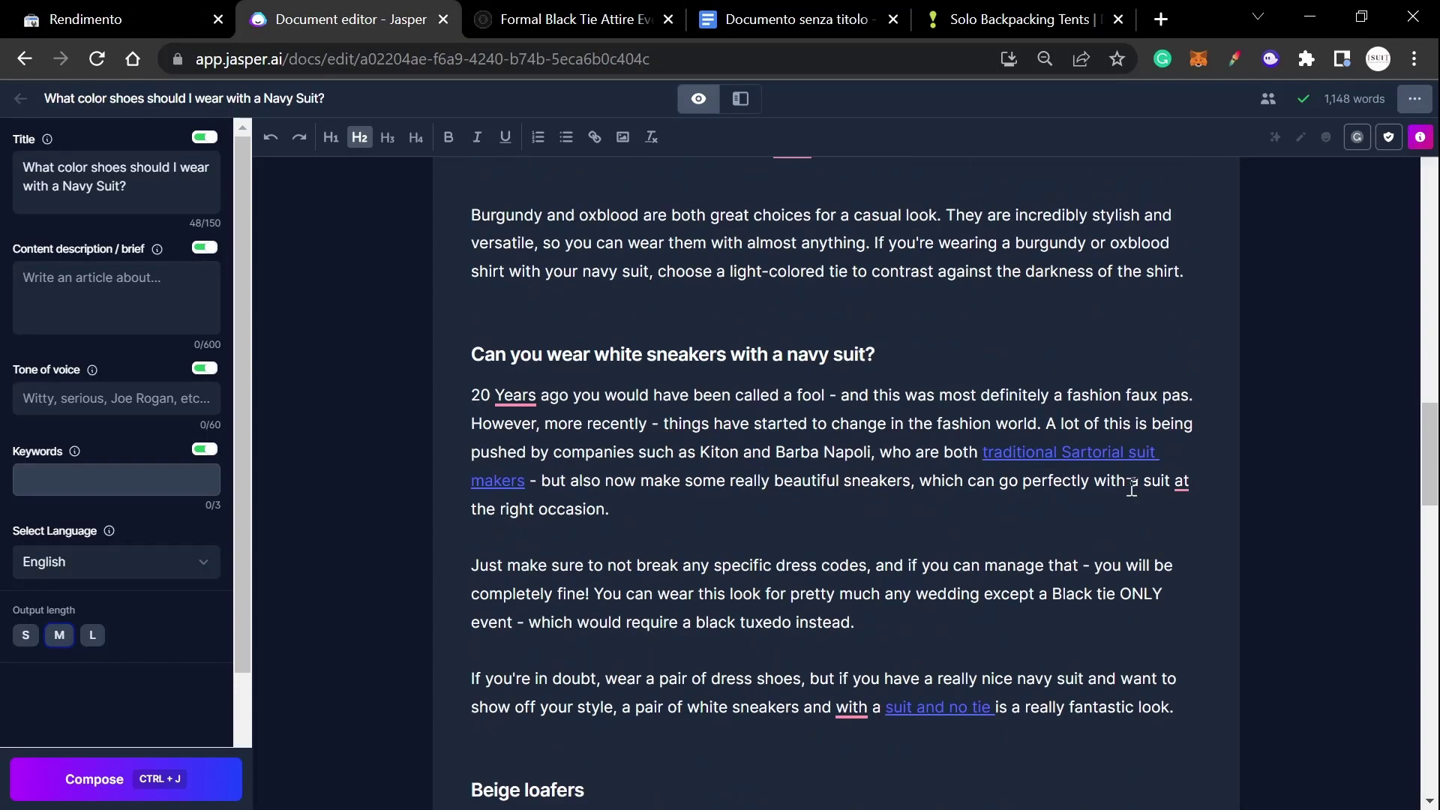
scroll(1131, 487, "down", 15)
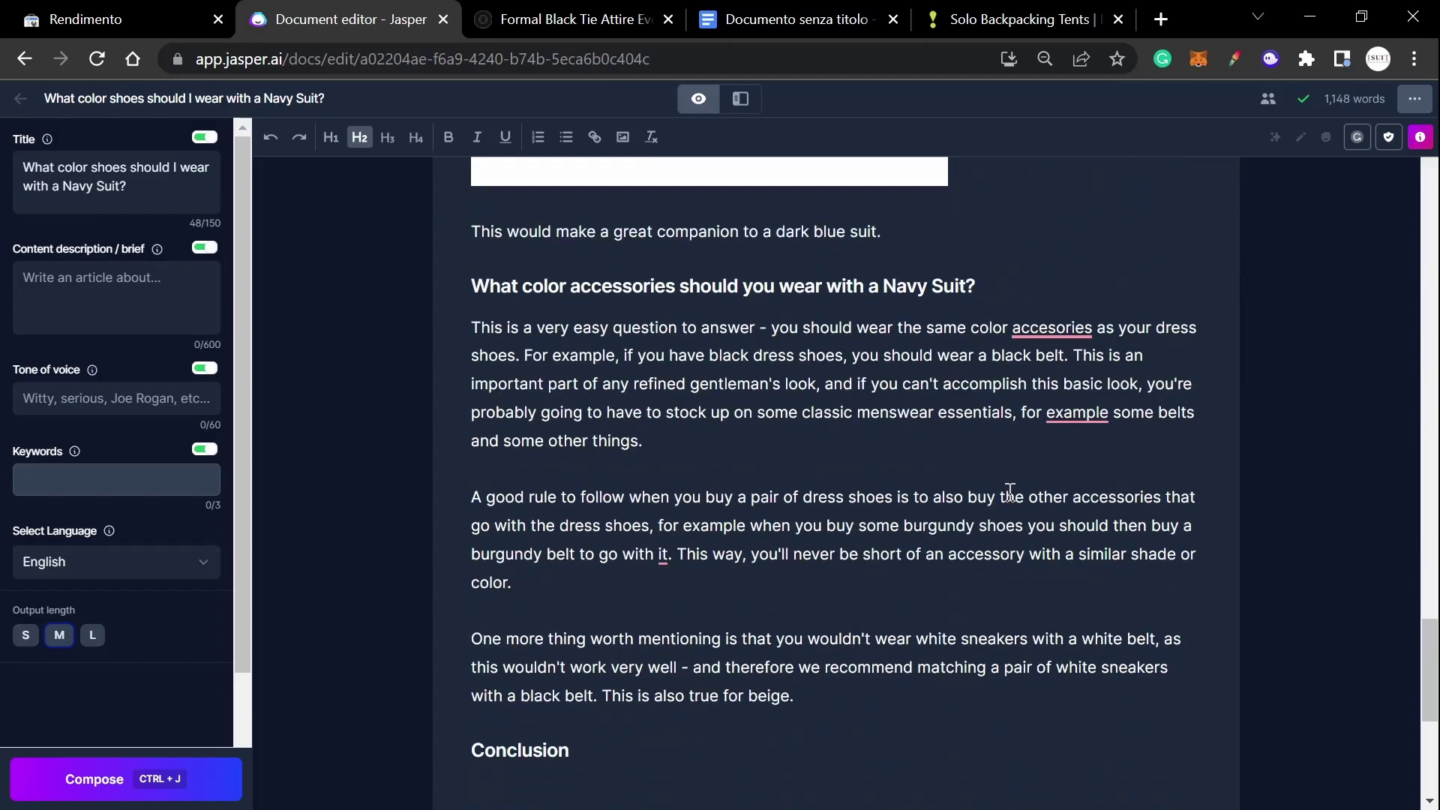
scroll(1010, 491, "down", 7)
scroll(1011, 491, "up", 20)
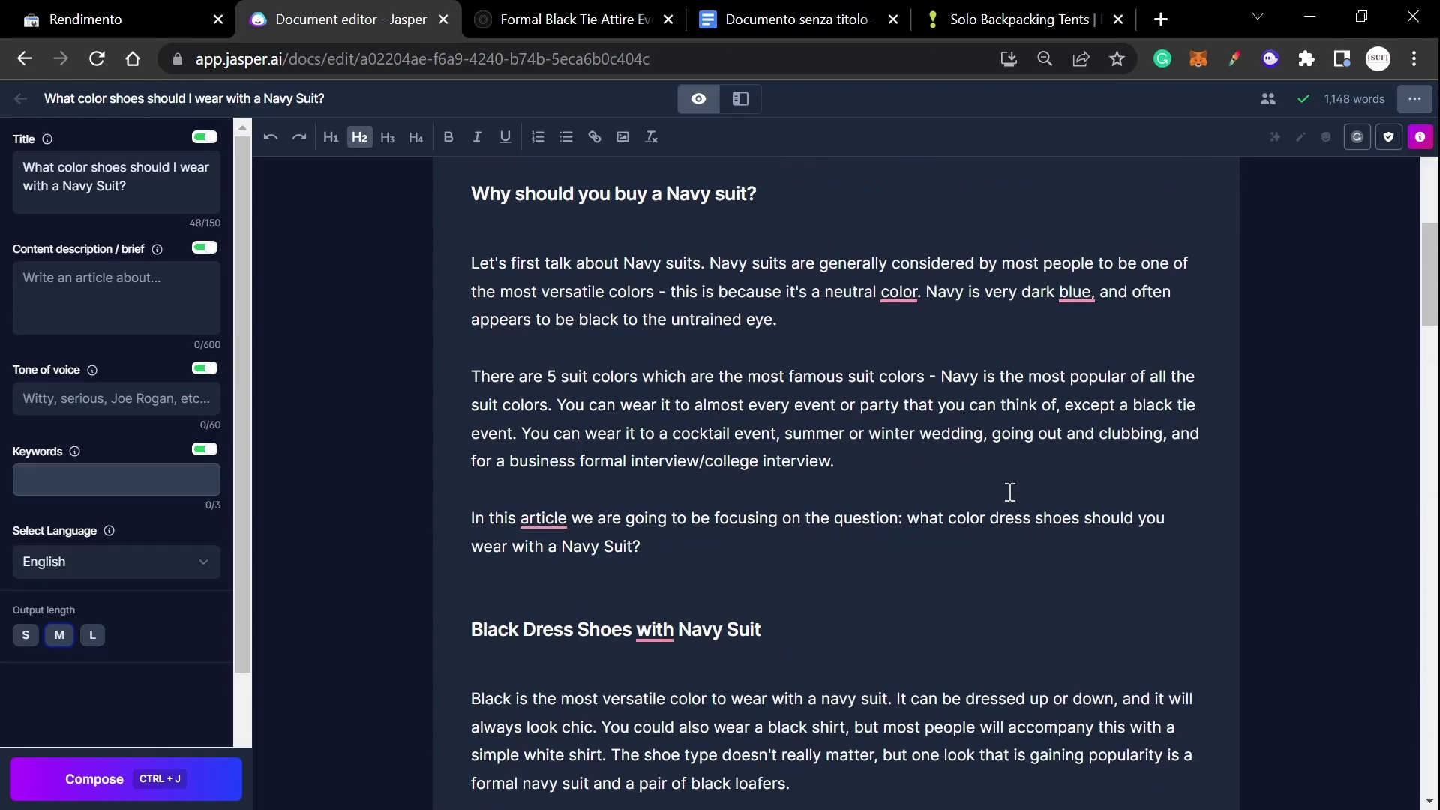
scroll(1011, 492, "up", 8)
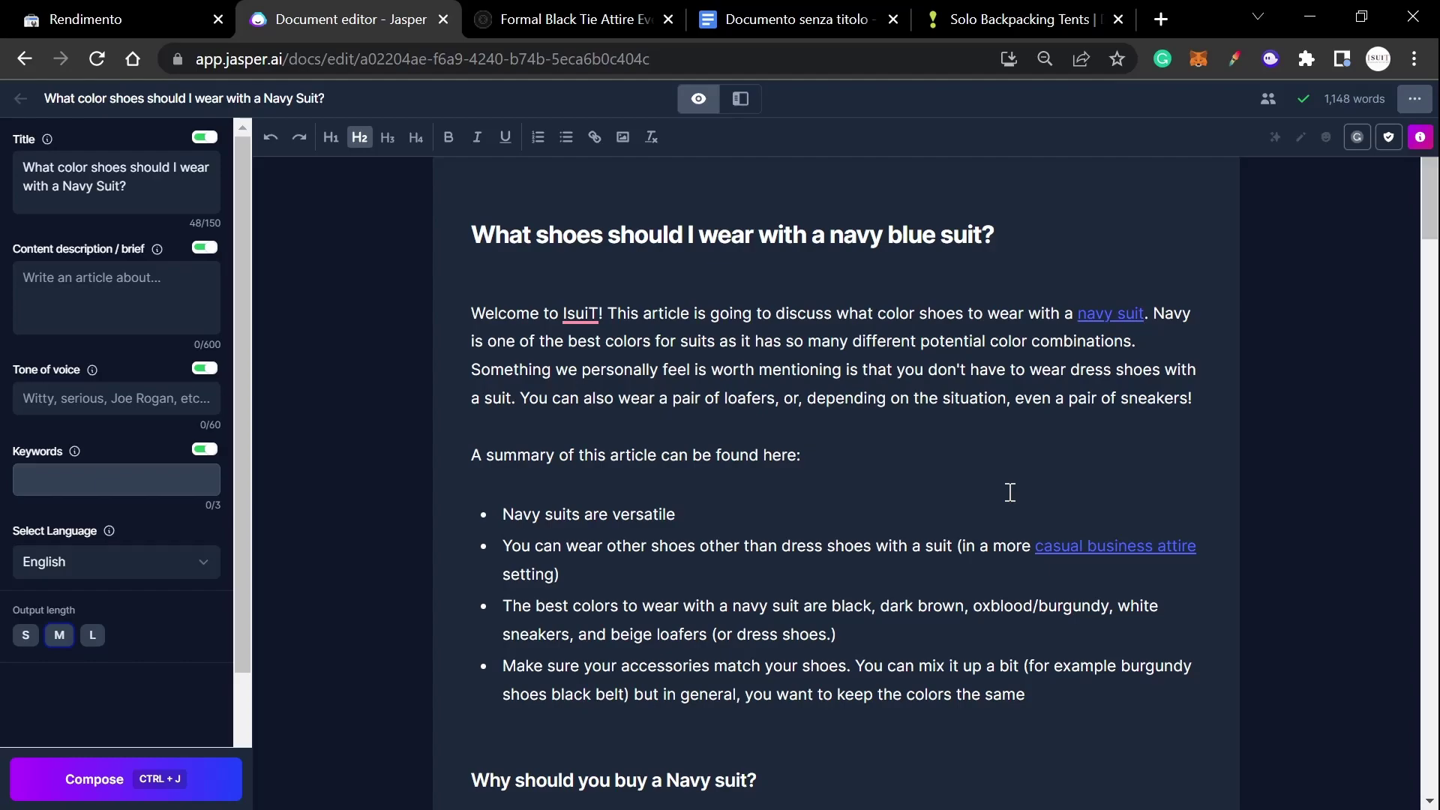